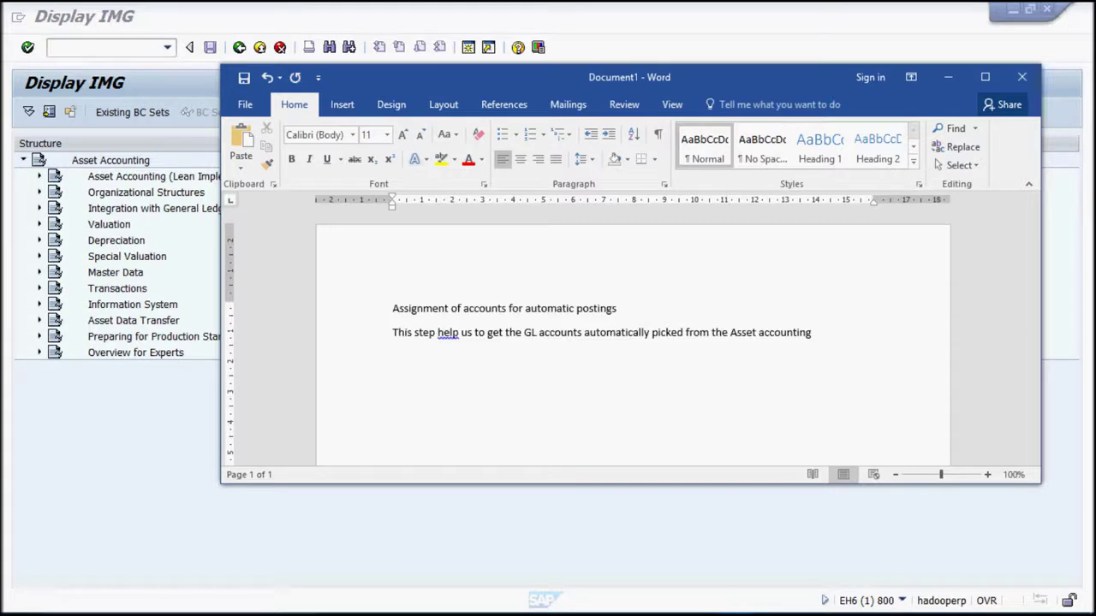
# - Add the line "The Path is – ORFA – Integration with General ledger – Assign GL accounts" to the notes
pyautogui.write('The Path is - ORFA')
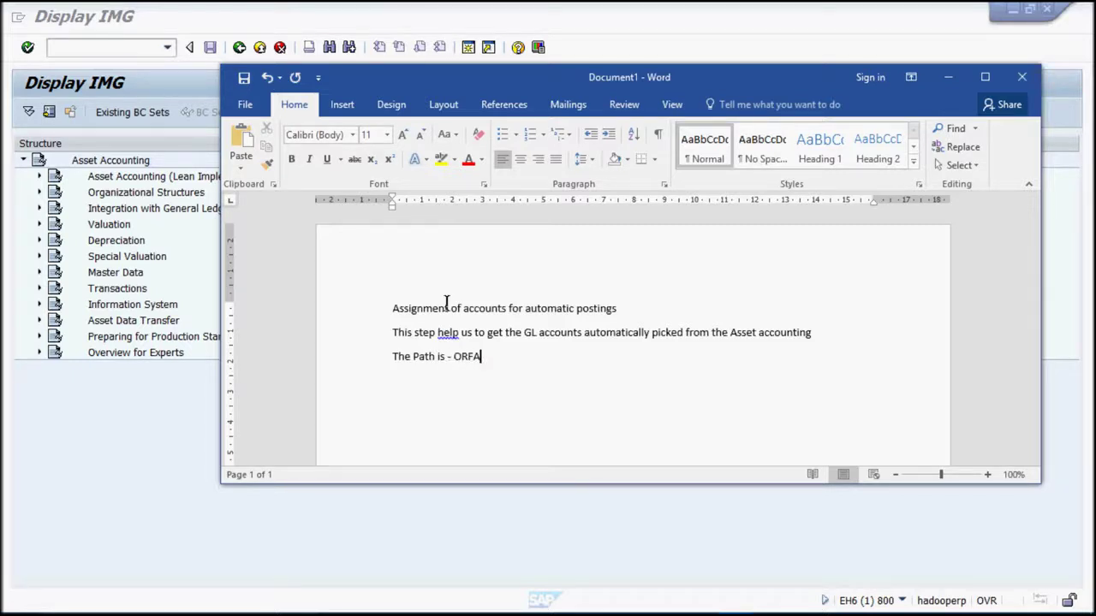
pyautogui.write(' - ')
pyautogui.write('Integ')
pyautogui.write('ration ')
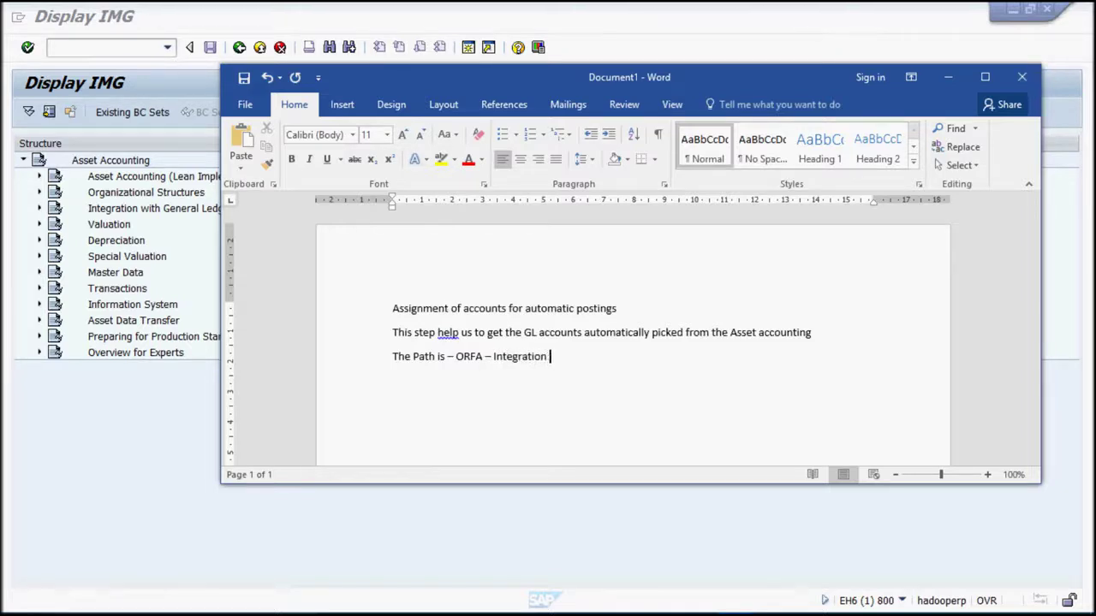
pyautogui.write('withGeneral ledger')
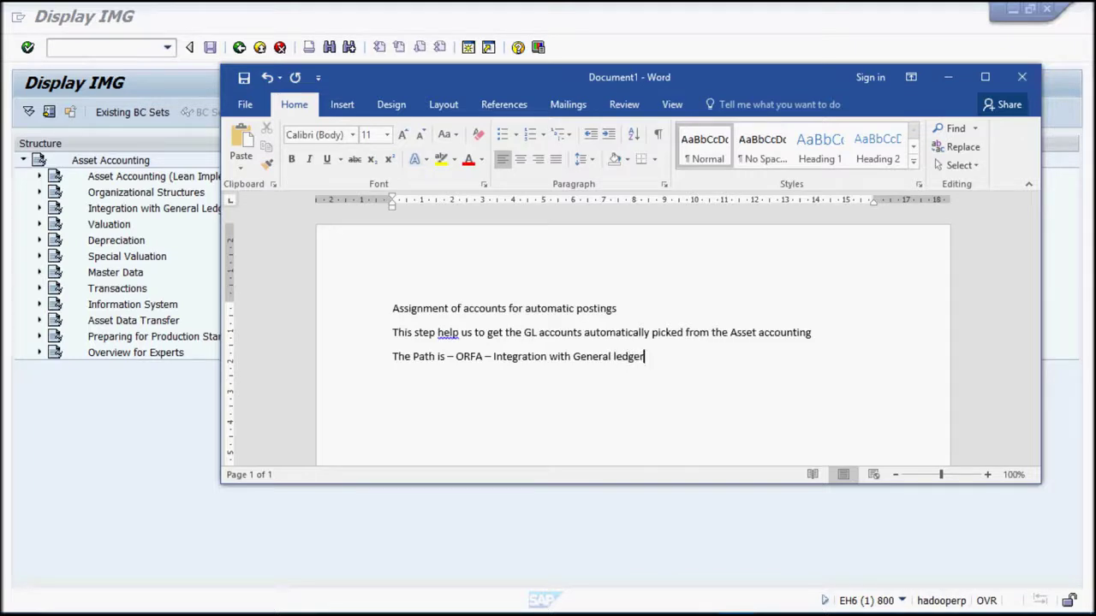
pyautogui.write(' - ')
pyautogui.write('Assign GLa')
pyautogui.write('acc')
pyautogui.write('ounts')
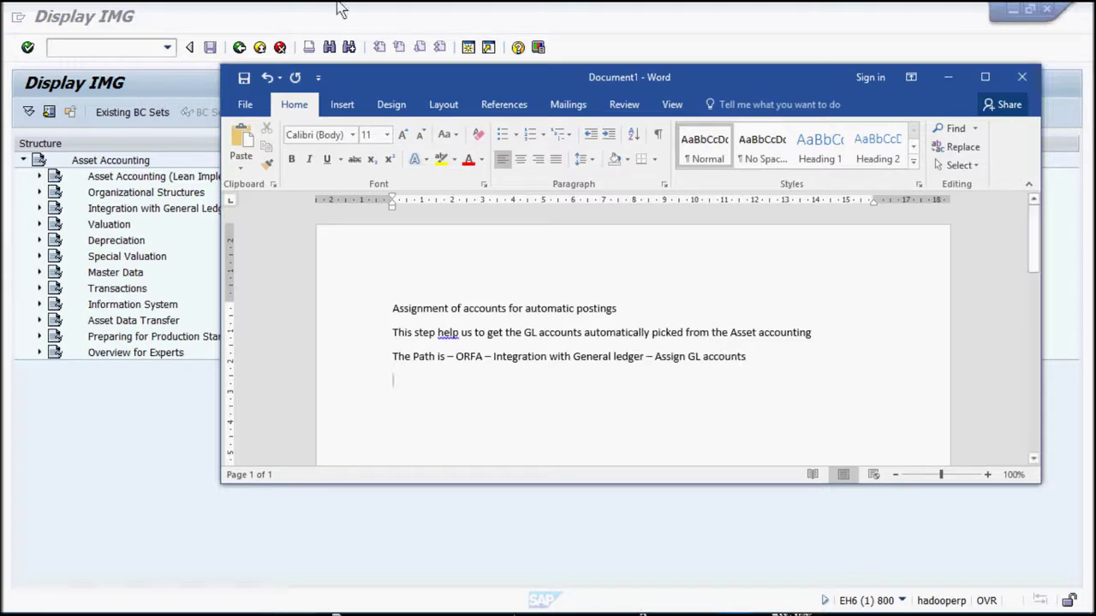
# - In SAP, run Assign G/L Accounts and open the Balance Sheet Accounts for chart of accounts 1004, account determination 100L, depreciation area 1
pyautogui.click(91, 222)
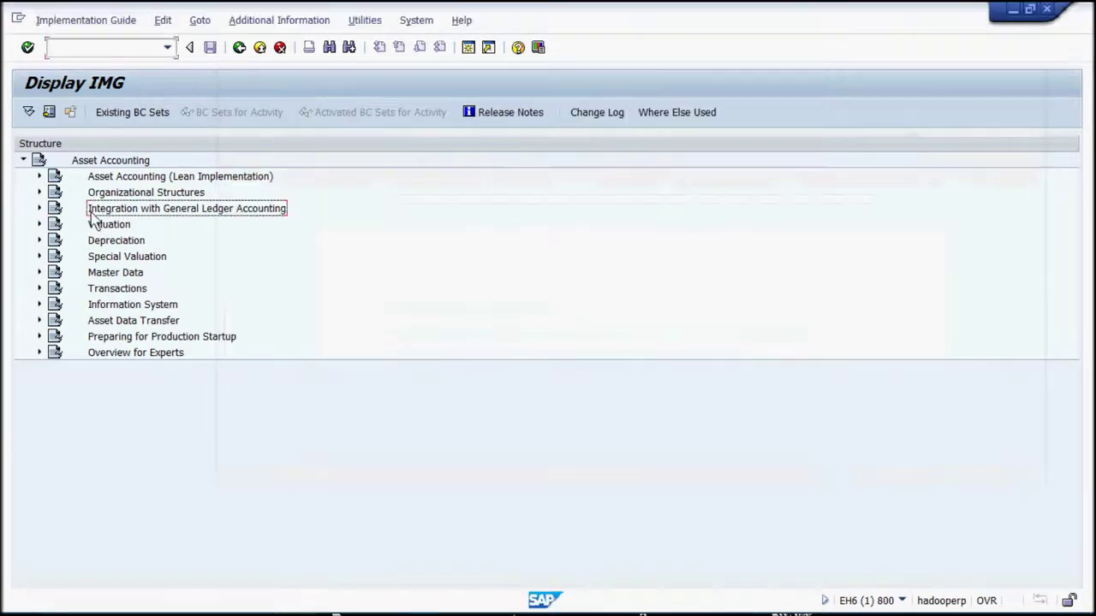
pyautogui.click(39, 208)
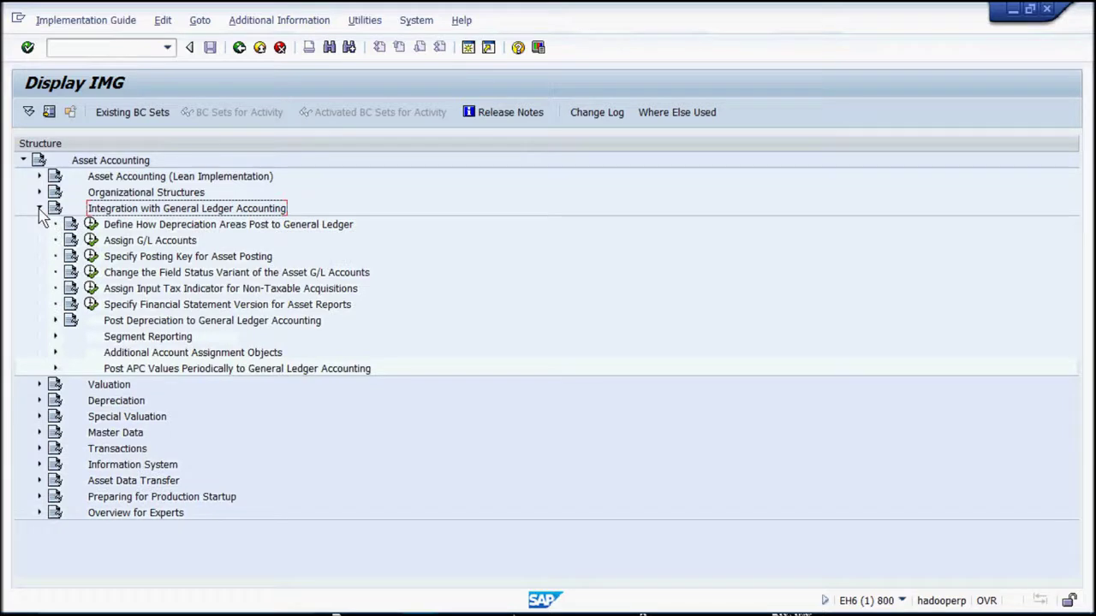
pyautogui.click(91, 242)
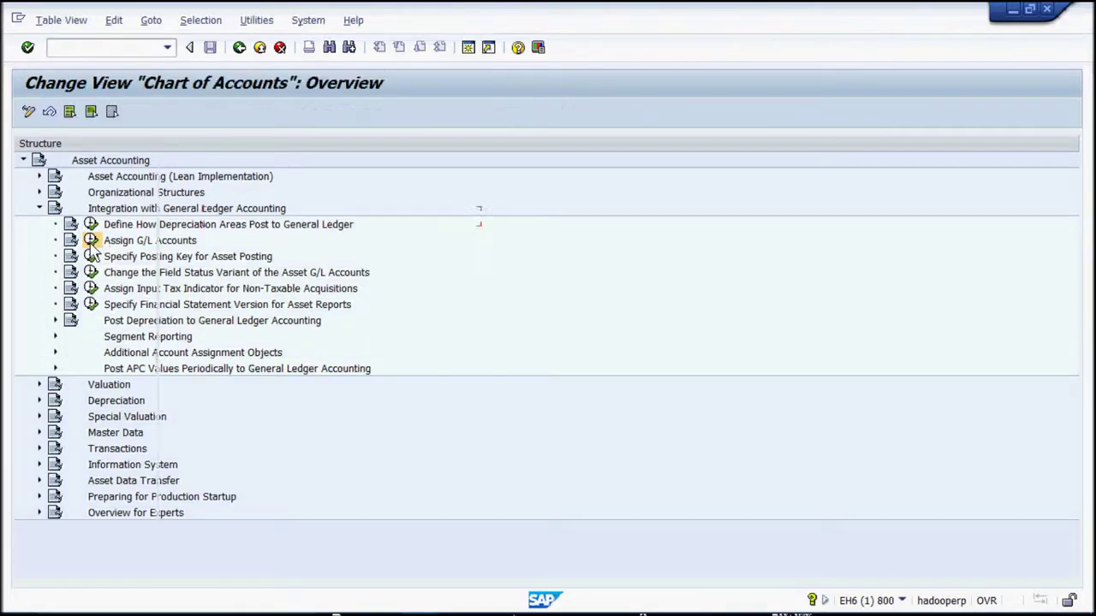
pyautogui.click(128, 192)
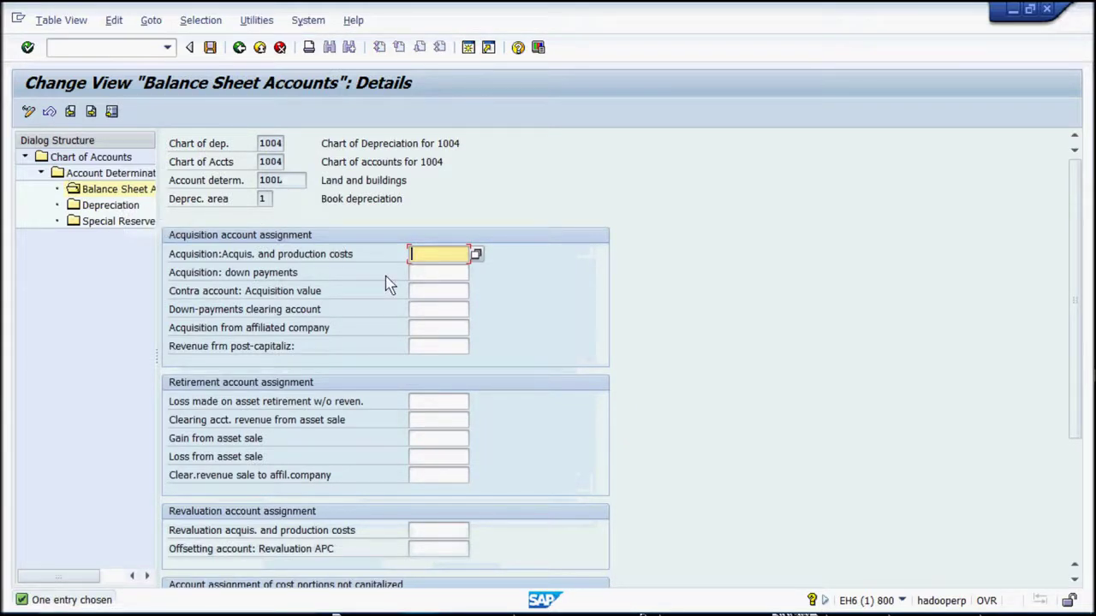
# - Look up and assign the Land and Buildings G/L account 200000 to acquisition and production costs
pyautogui.click(476, 256)
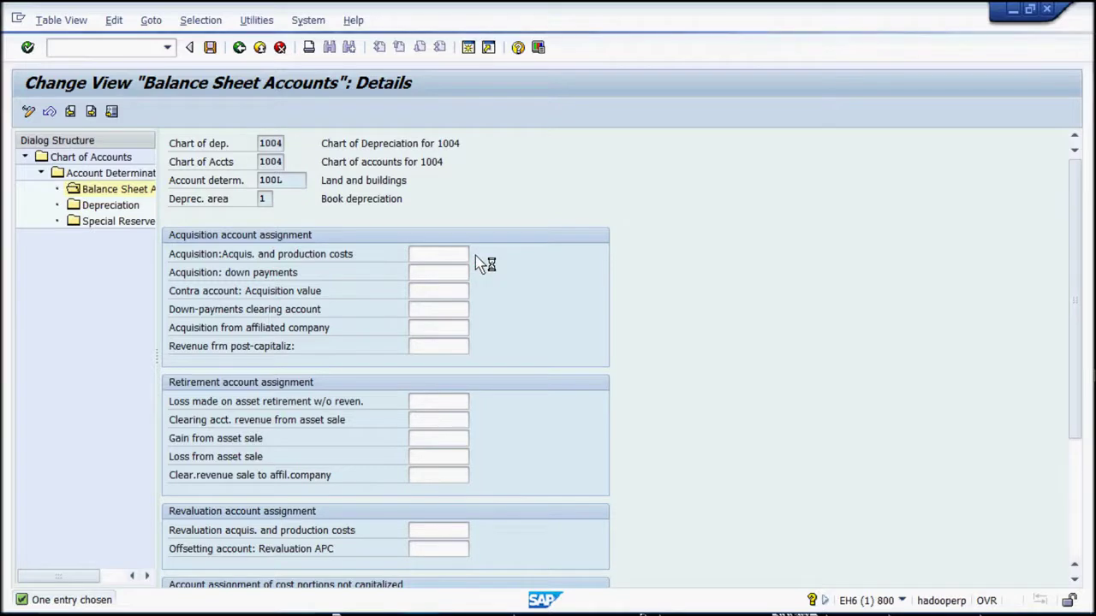
pyautogui.click(553, 384)
pyautogui.write('2*')
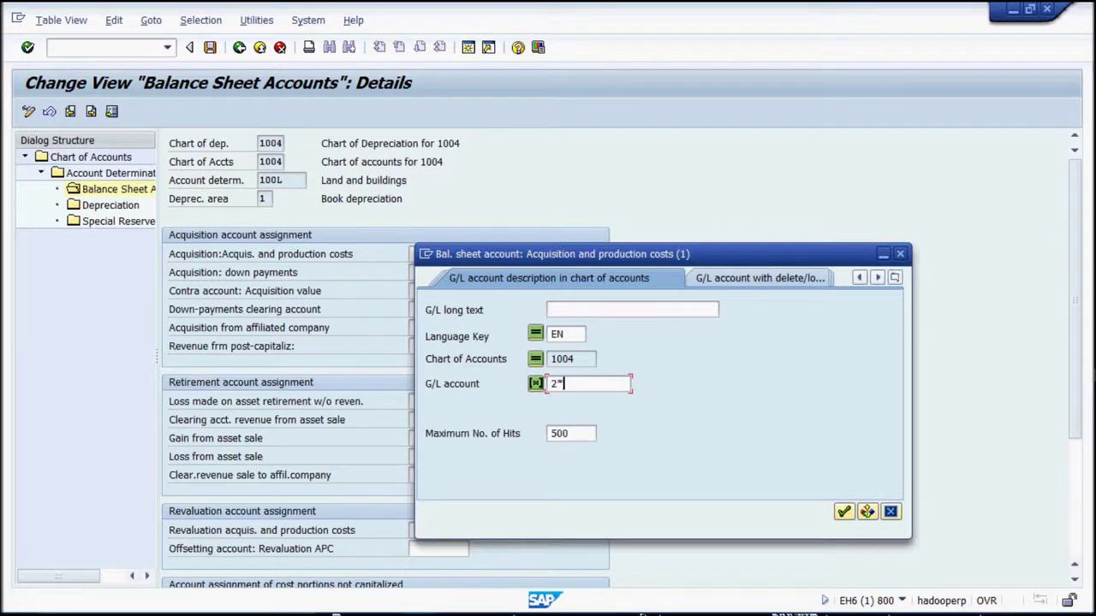
pyautogui.press('Return')
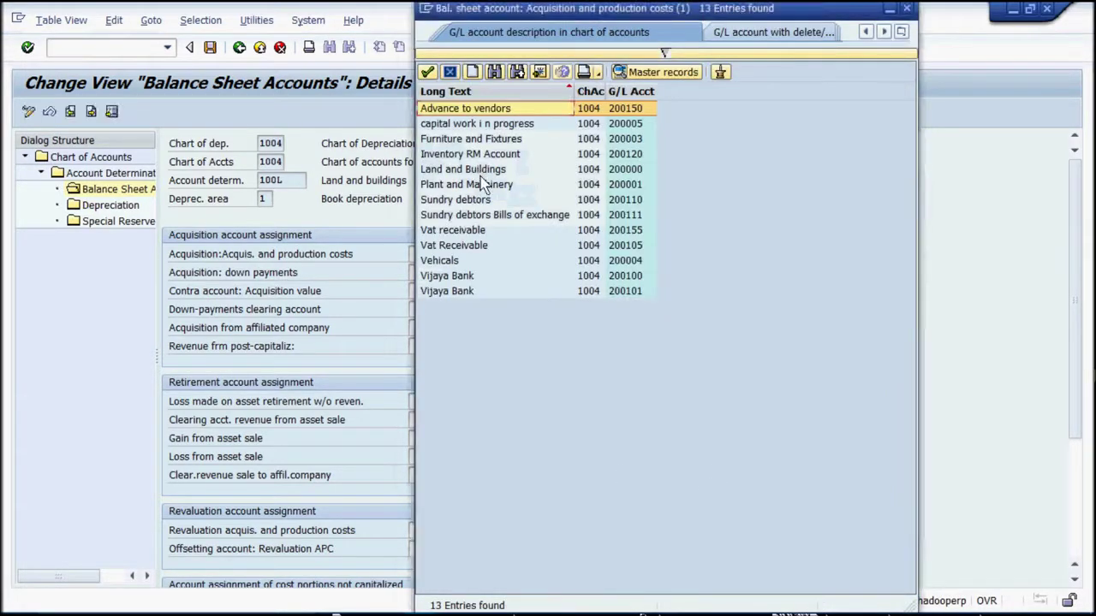
pyautogui.doubleClick(479, 170)
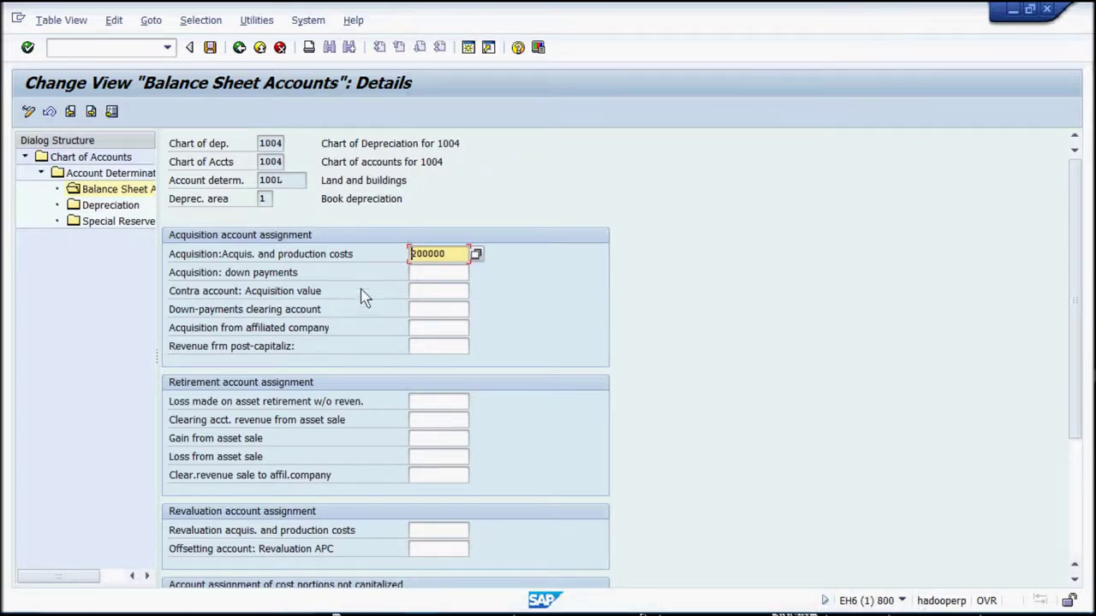
# - In Word, add the line "If you want to do down payments for the asset acquisition we need to provide here the GL account of Downpayment"
pyautogui.hotkey('alt', 'Tab')
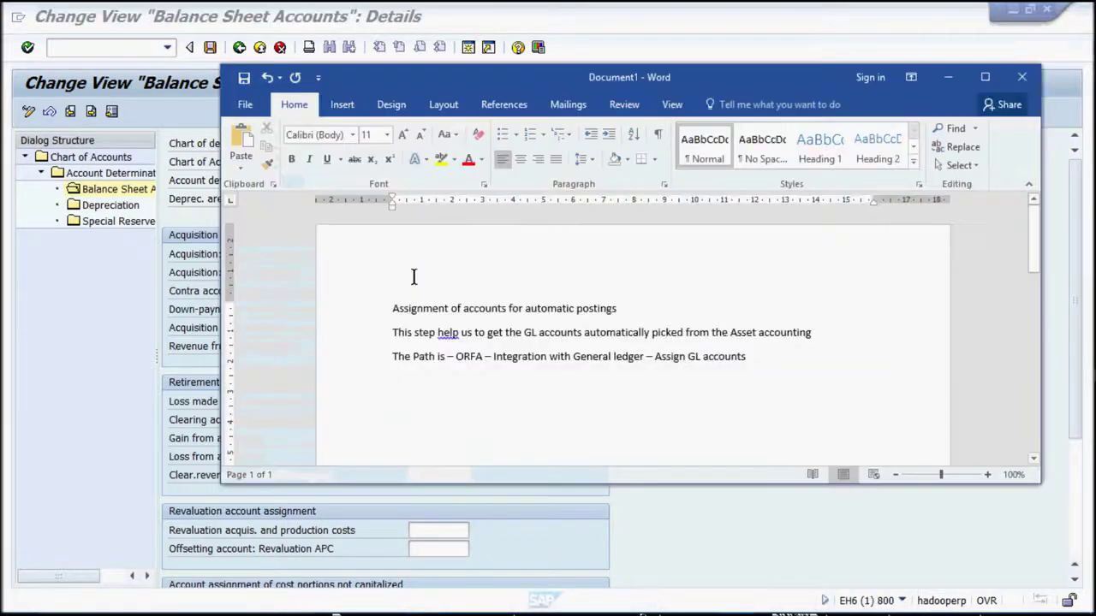
pyautogui.write('If you w')
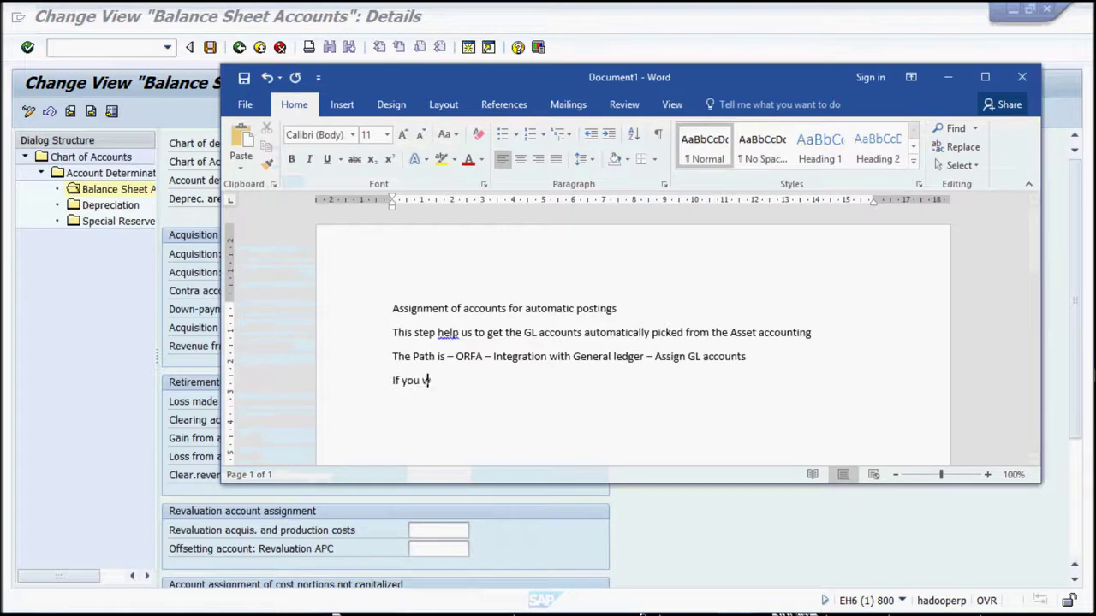
pyautogui.write('ant to do ')
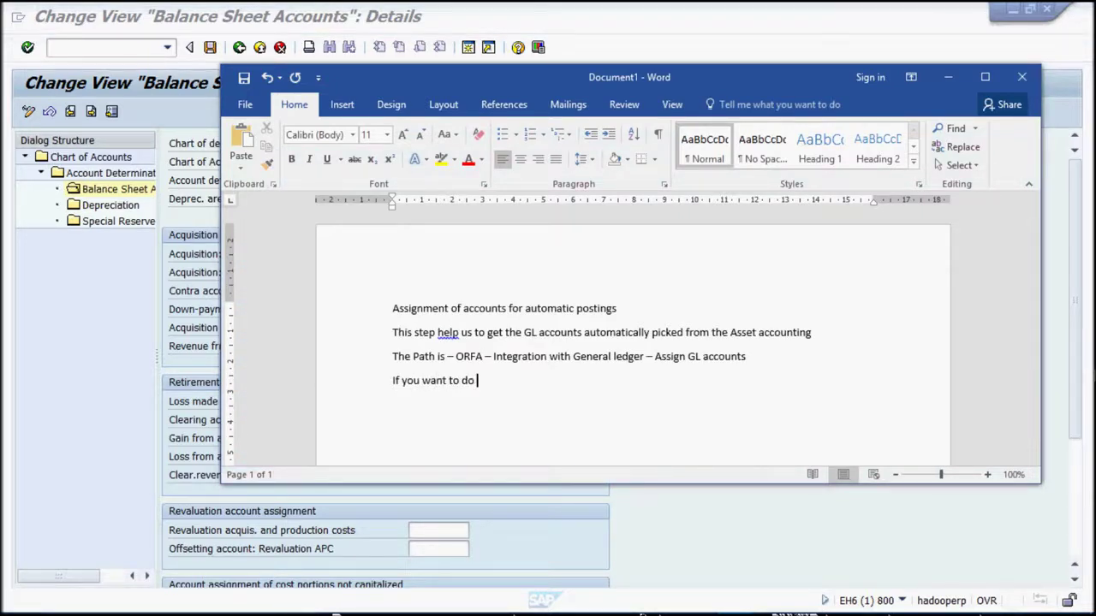
pyautogui.write('down payments for the ')
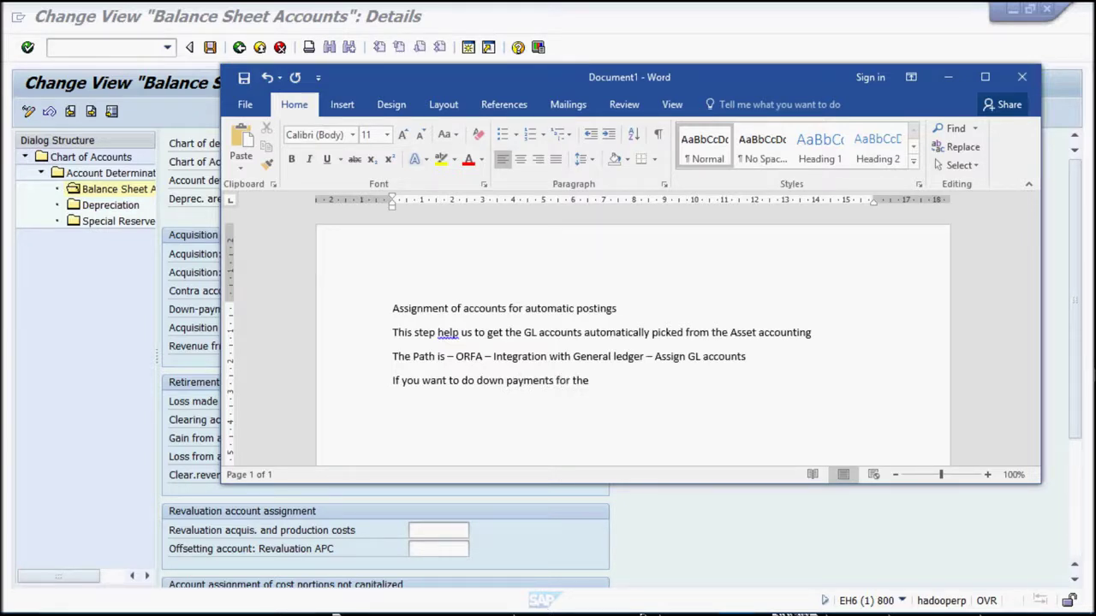
pyautogui.write('asset acquisition we need to prov')
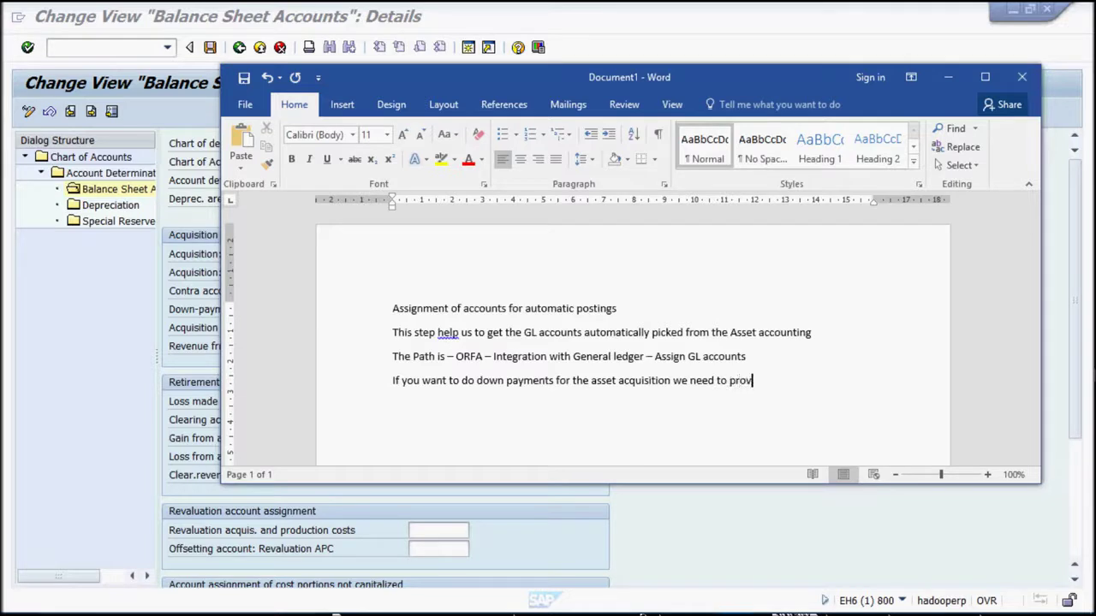
pyautogui.write('ide here')
pyautogui.write(' the')
pyautogui.write(' GL account of Do')
pyautogui.write('wnp')
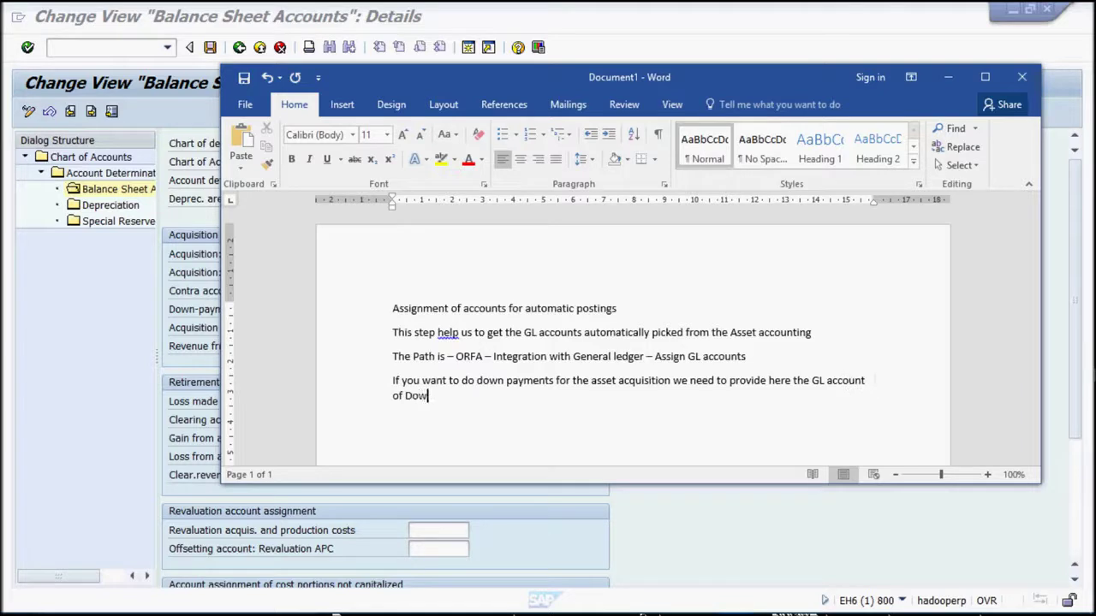
pyautogui.write('ayment')
pyautogui.click(434, 395)
pyautogui.click(435, 445)
# - Back in SAP, assign the loss due to scrapping G/L account 400303 to the loss made on asset retirement without revenue
pyautogui.hotkey('alt', 'Tab')
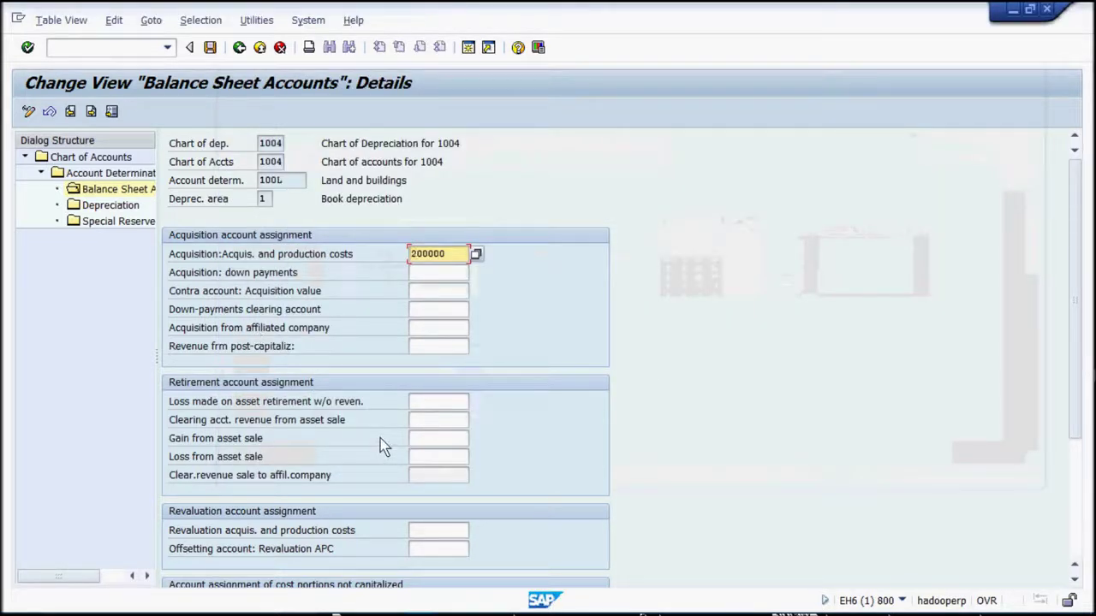
pyautogui.click(411, 403)
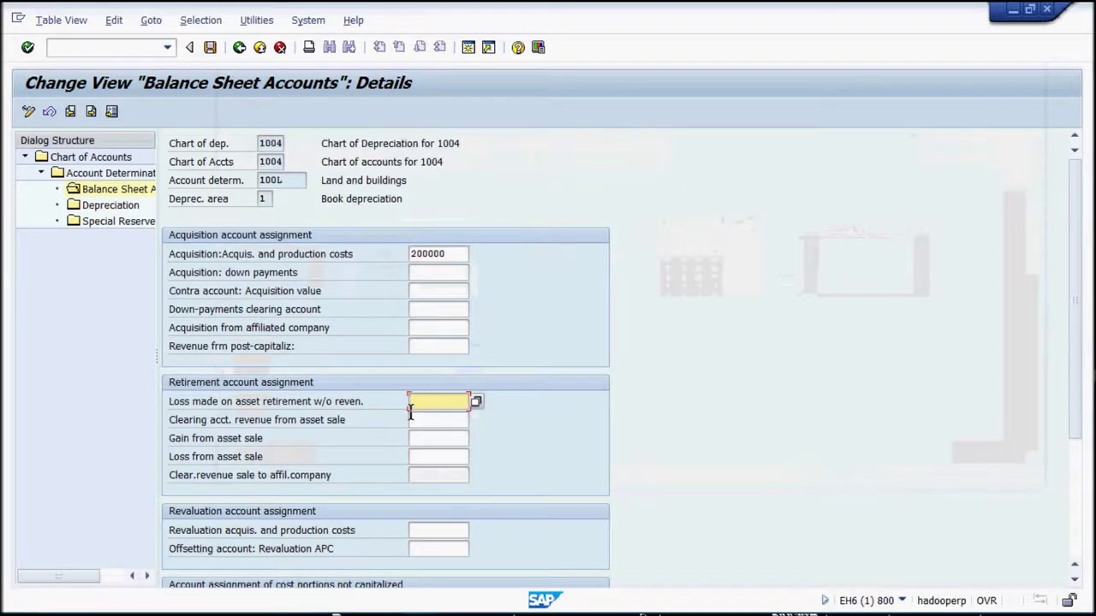
pyautogui.scroll(-3, 411, 413)
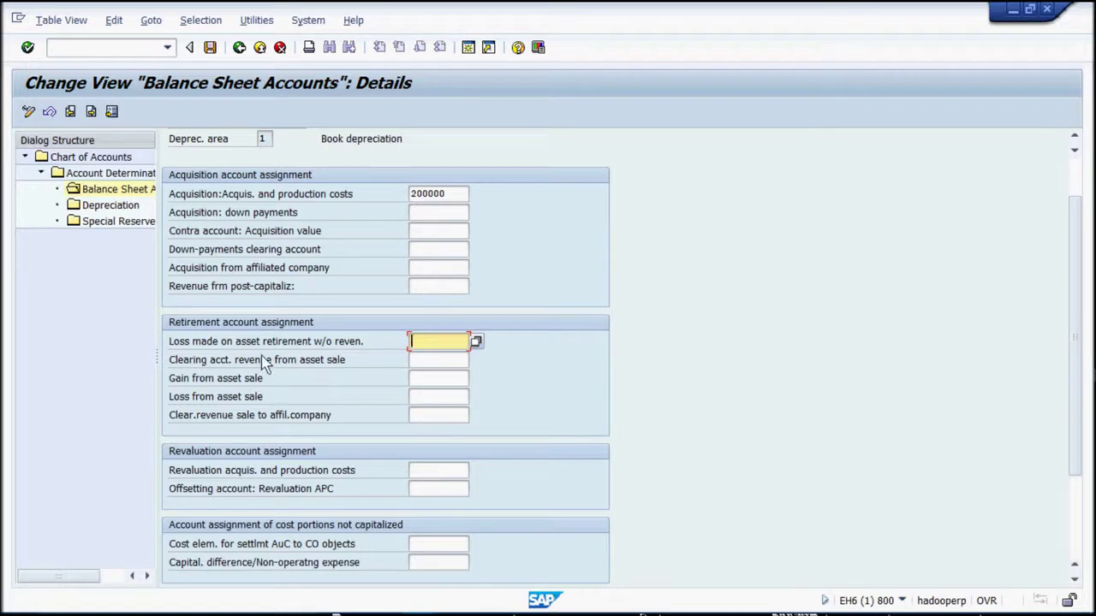
pyautogui.click(476, 341)
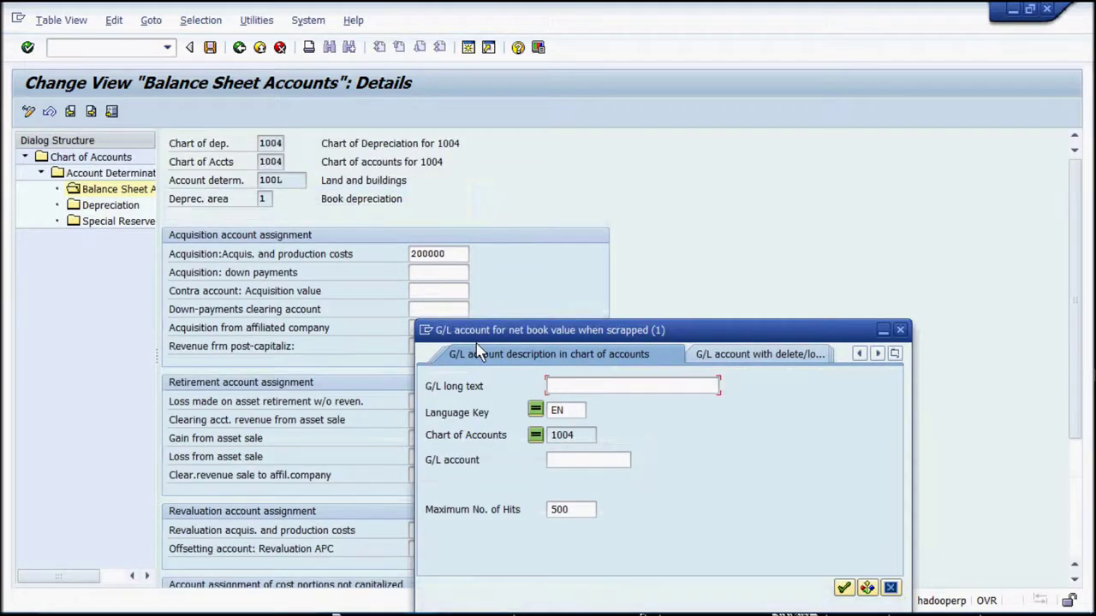
pyautogui.click(570, 459)
pyautogui.write('4*')
pyautogui.press('Return')
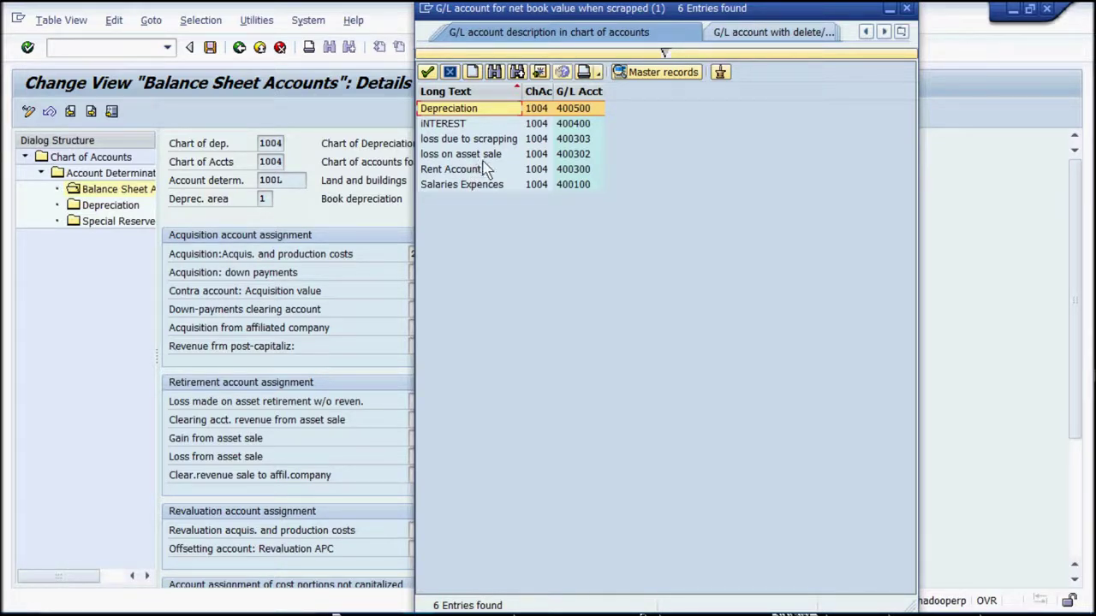
pyautogui.click(484, 142)
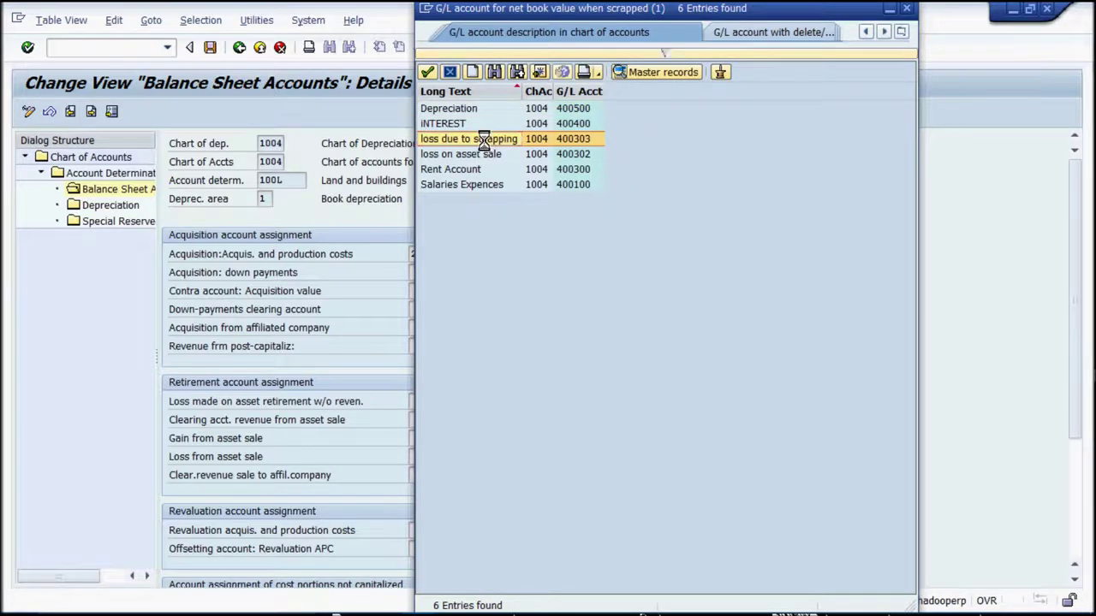
pyautogui.doubleClick(484, 142)
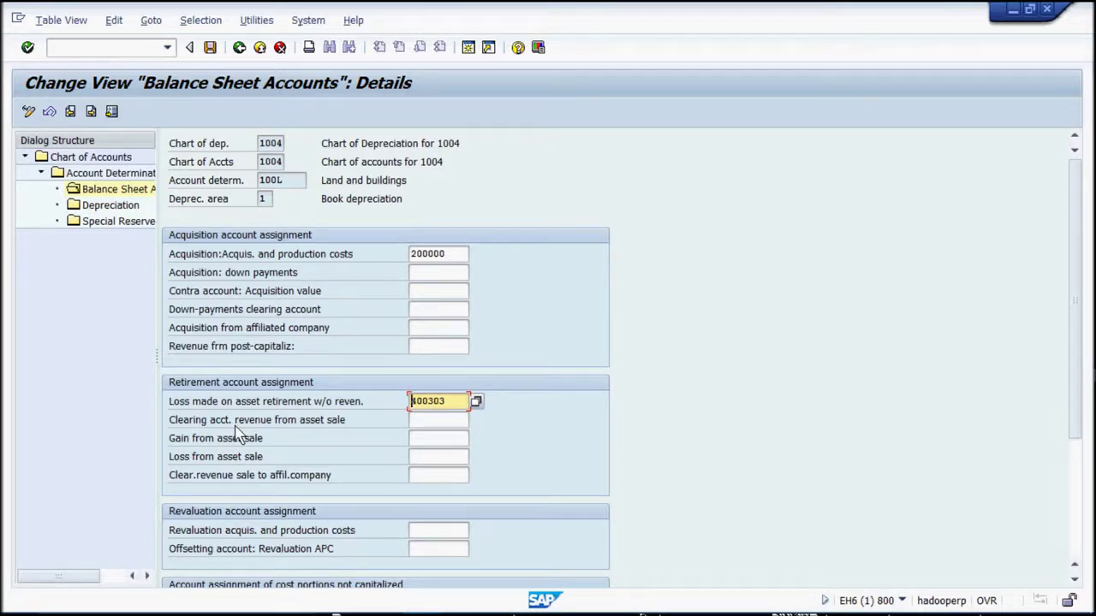
# - Look up and assign the Asset sales G/L account 300103 as the clearing account for revenue from asset sale
pyautogui.click(414, 273)
pyautogui.click(422, 420)
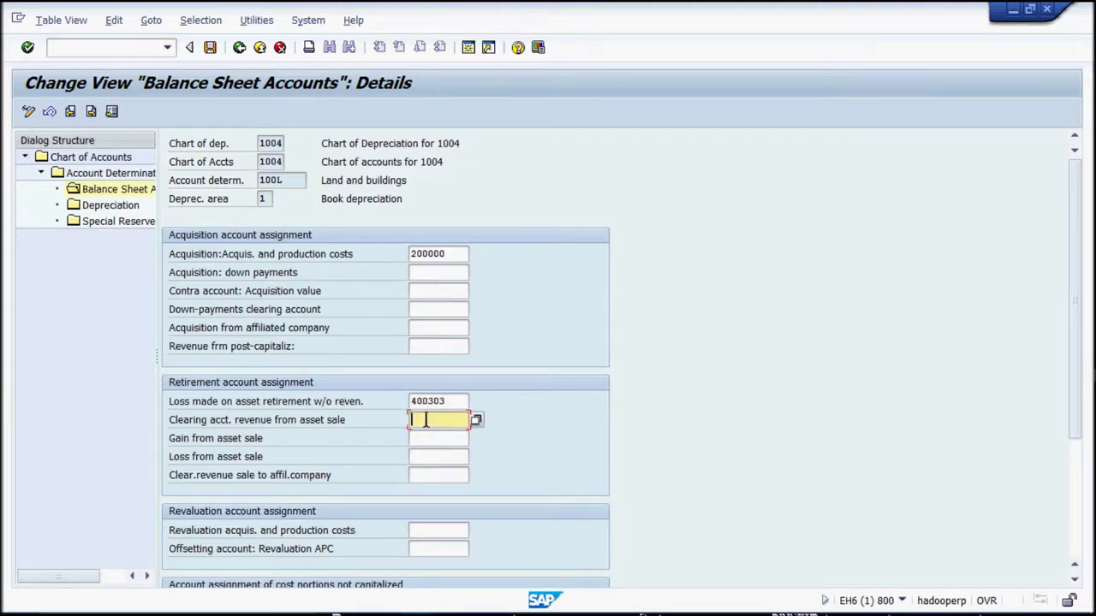
pyautogui.click(476, 420)
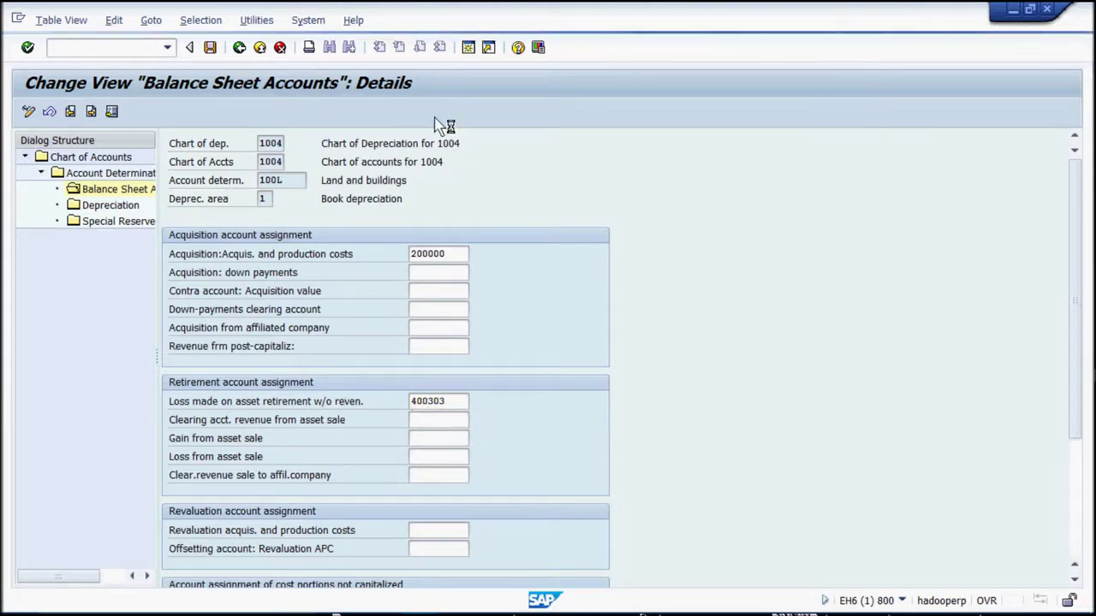
pyautogui.click(574, 462)
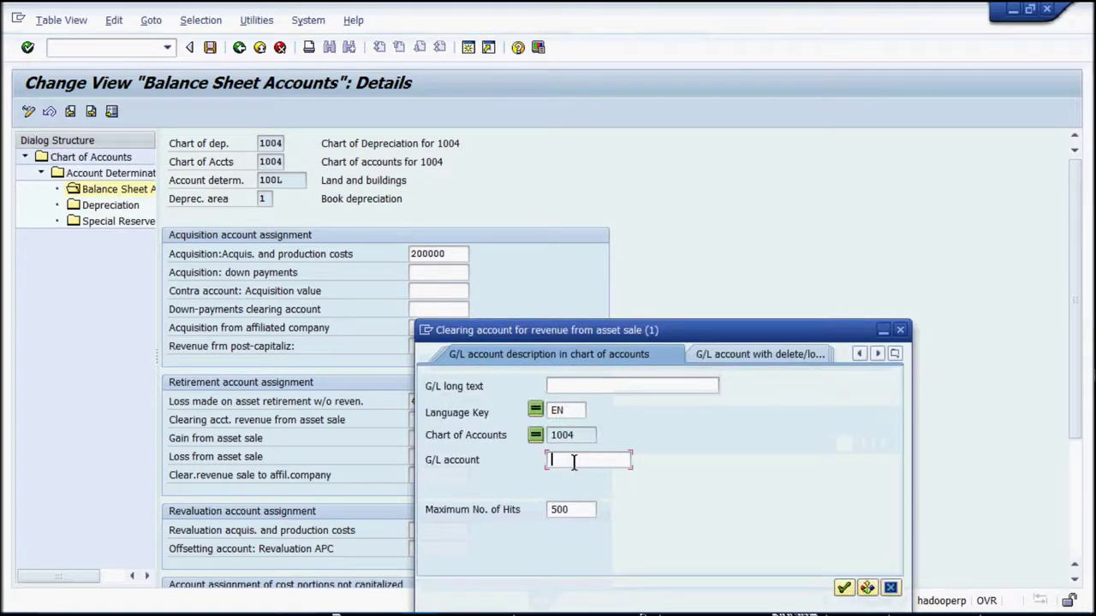
pyautogui.write('2*')
pyautogui.press('Return')
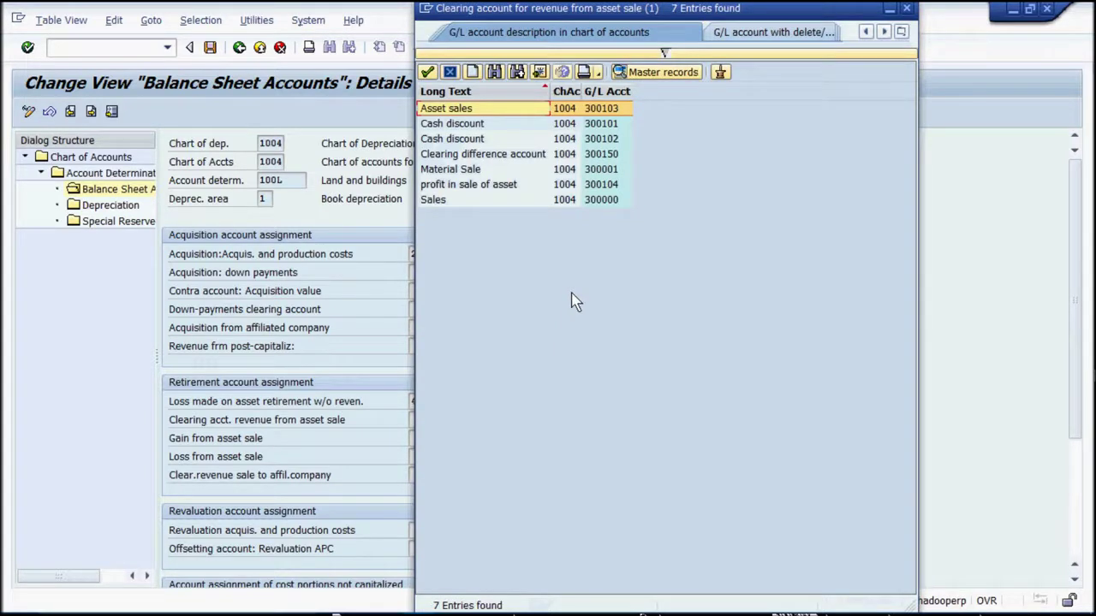
pyautogui.doubleClick(655, 169)
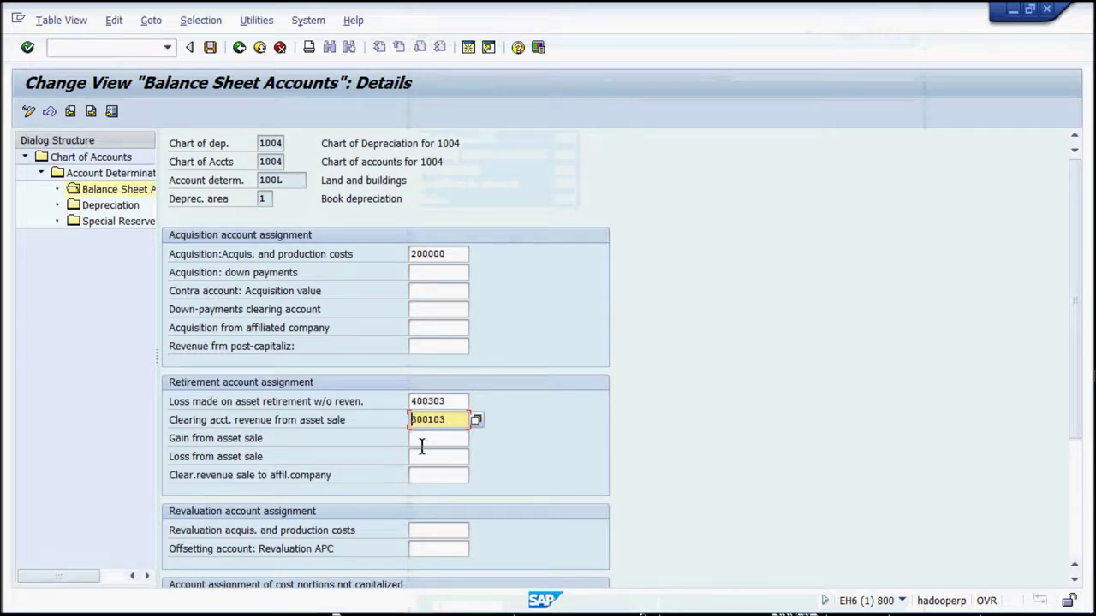
# - Look up and assign the profit in sale of asset G/L account 300104 to the gain from asset sale
pyautogui.click(455, 441)
pyautogui.press('Return')
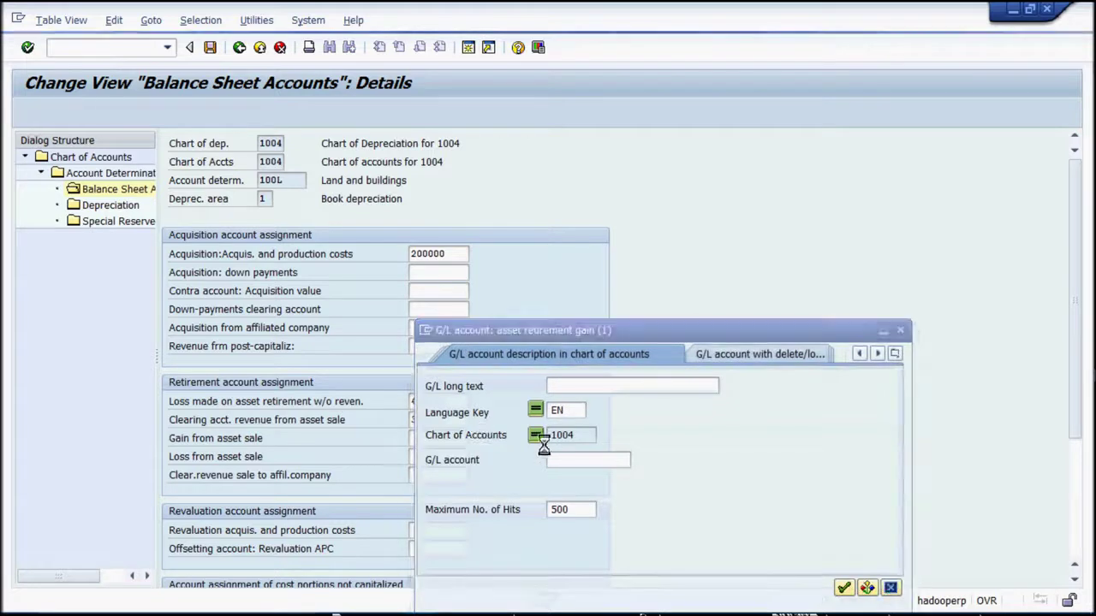
pyautogui.click(566, 459)
pyautogui.write('2*')
pyautogui.press('Return')
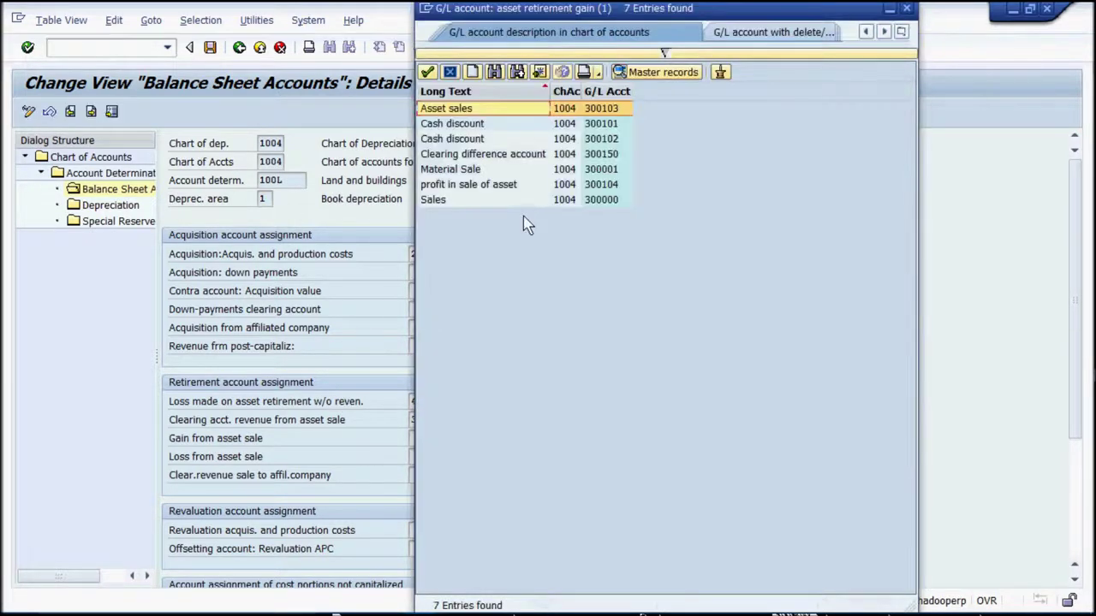
pyautogui.click(484, 191)
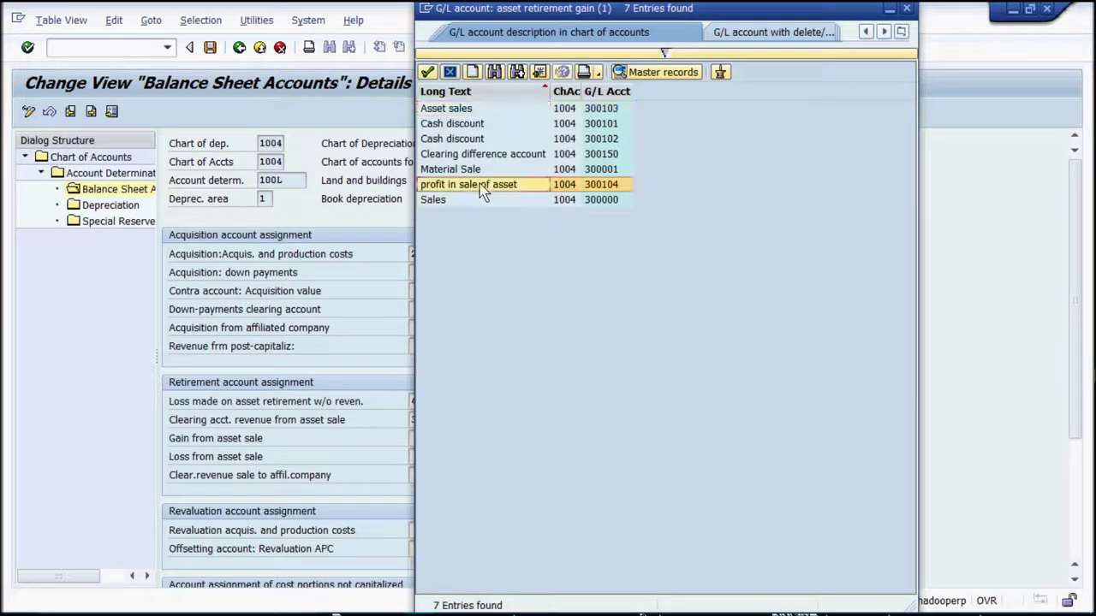
pyautogui.doubleClick(563, 186)
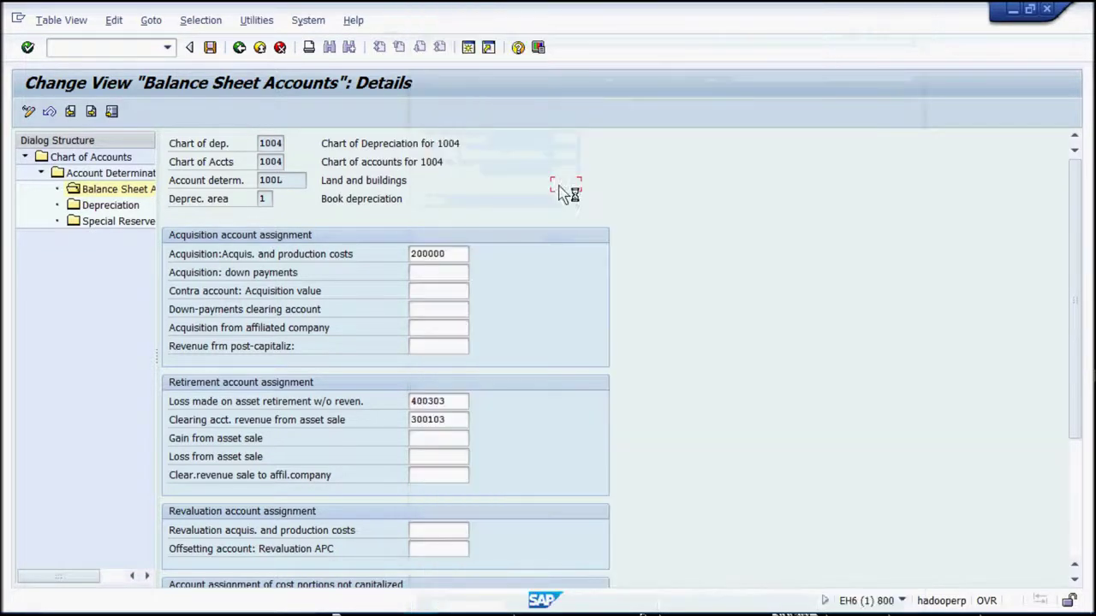
# - Look up and assign the loss on asset sale G/L account 400302 to the loss from asset sale, and save under the proposed customizing request
pyautogui.click(447, 458)
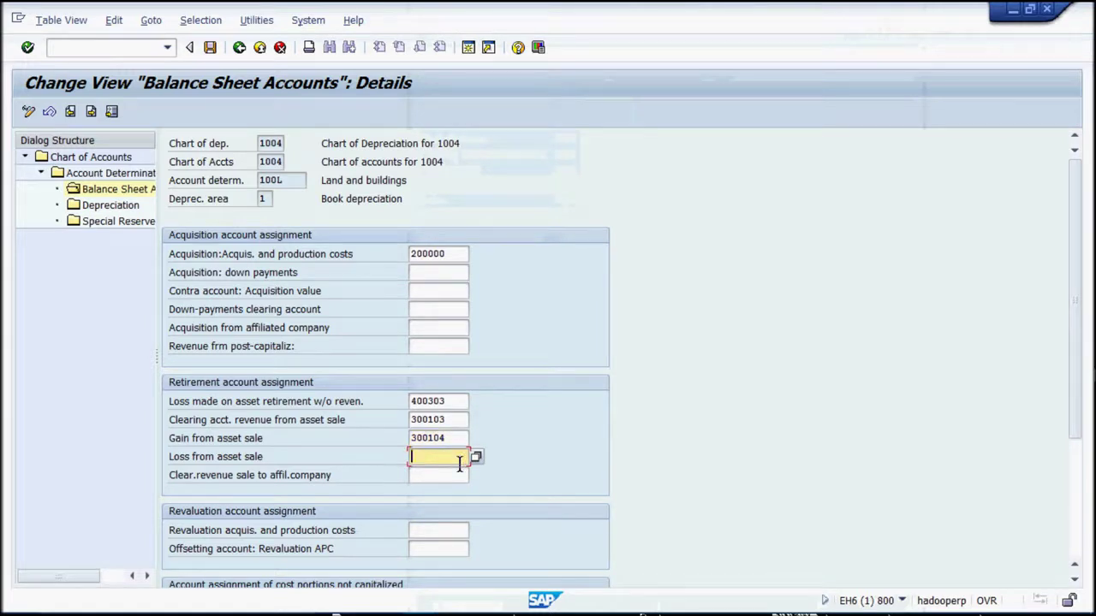
pyautogui.click(476, 458)
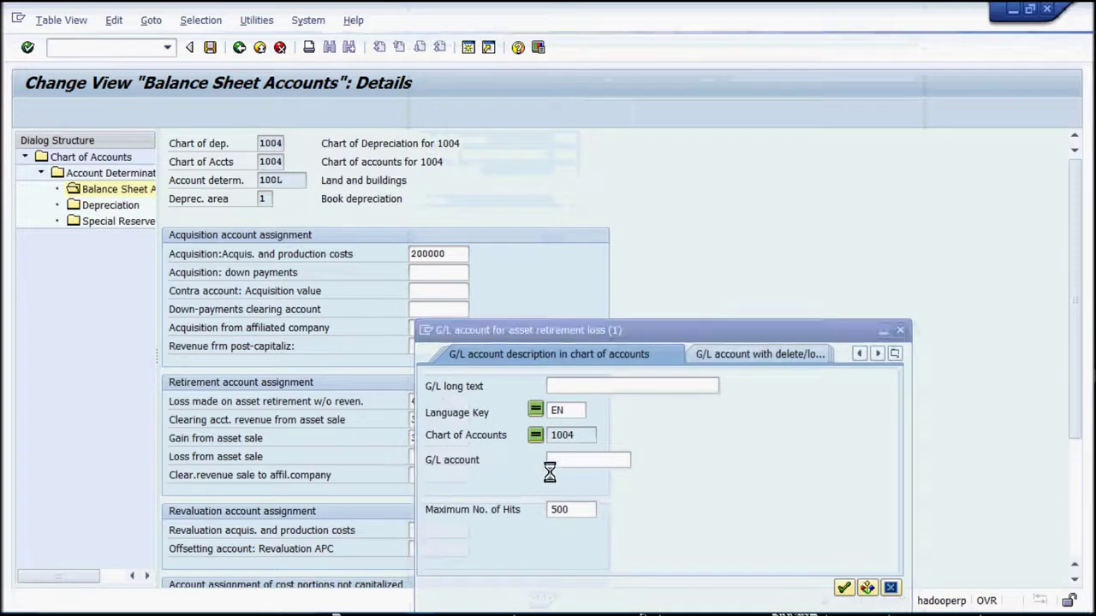
pyautogui.click(554, 462)
pyautogui.write('4*')
pyautogui.press('Return')
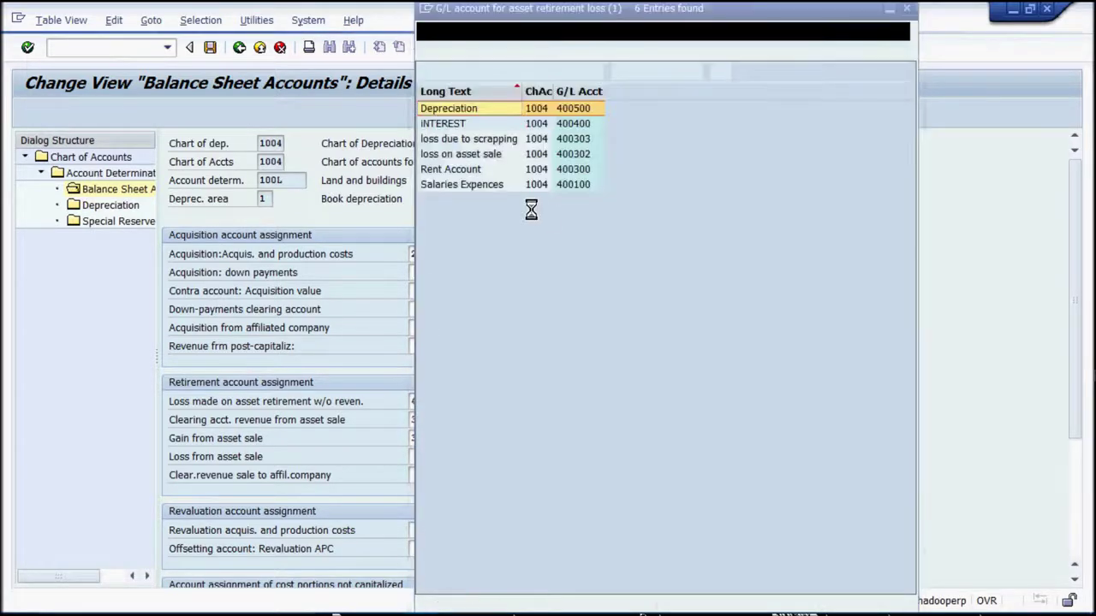
pyautogui.doubleClick(485, 154)
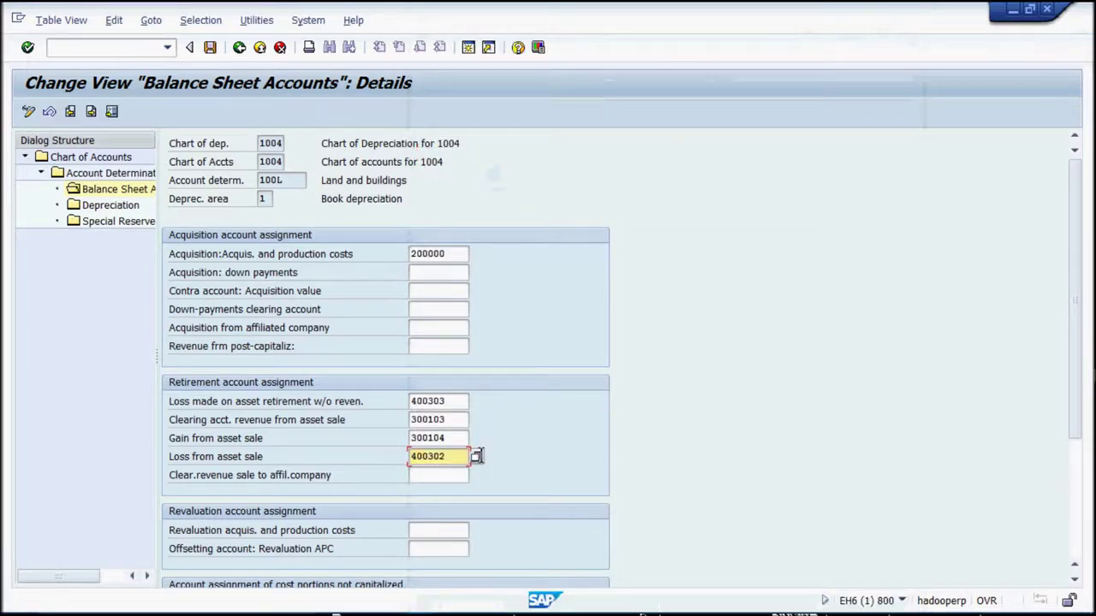
pyautogui.press('Return')
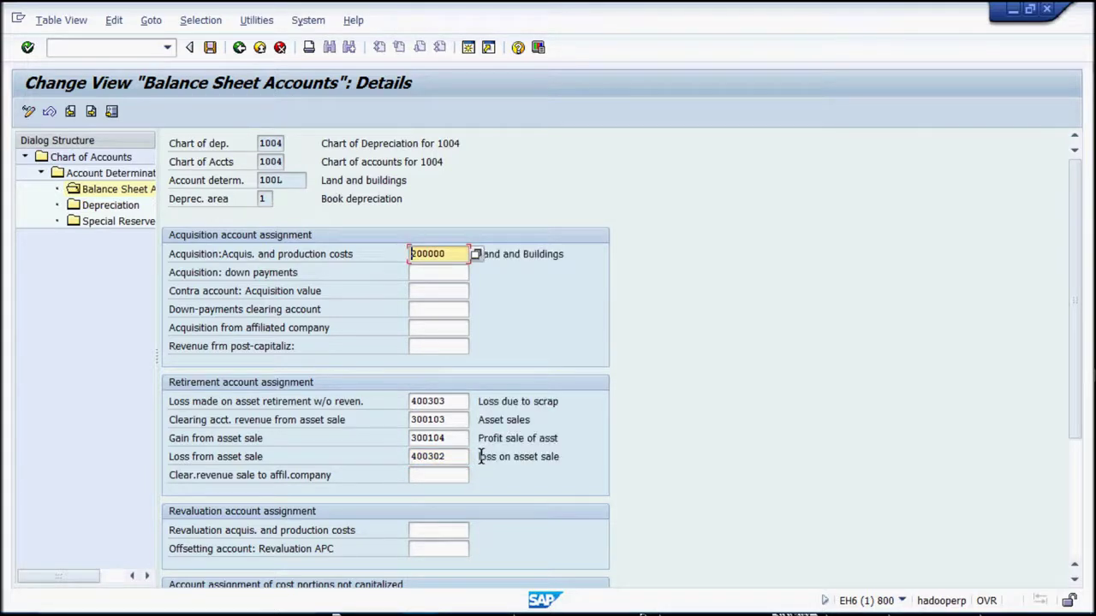
pyautogui.click(210, 49)
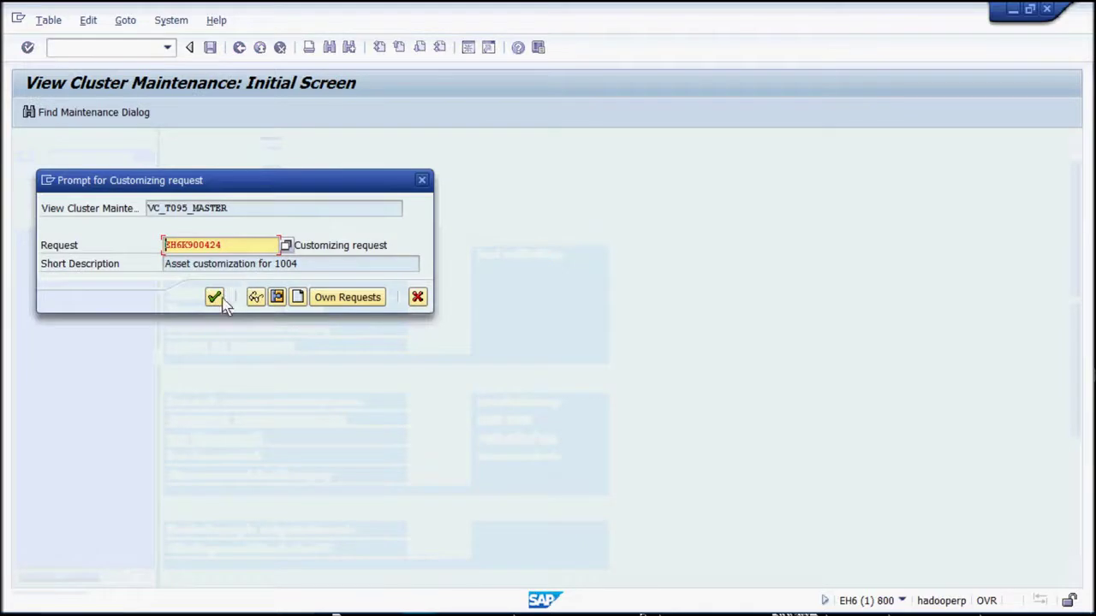
pyautogui.click(214, 297)
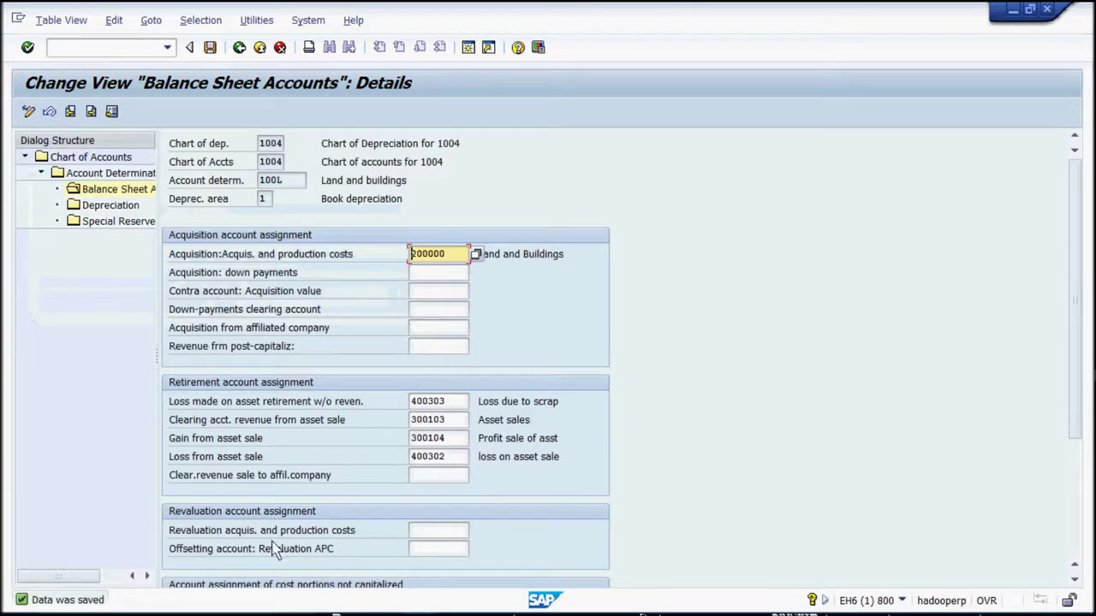
# - In the Land and buildings depreciation accounts, assign accumulated depreciation account 100200 for ordinary depreciation and save
pyautogui.doubleClick(111, 205)
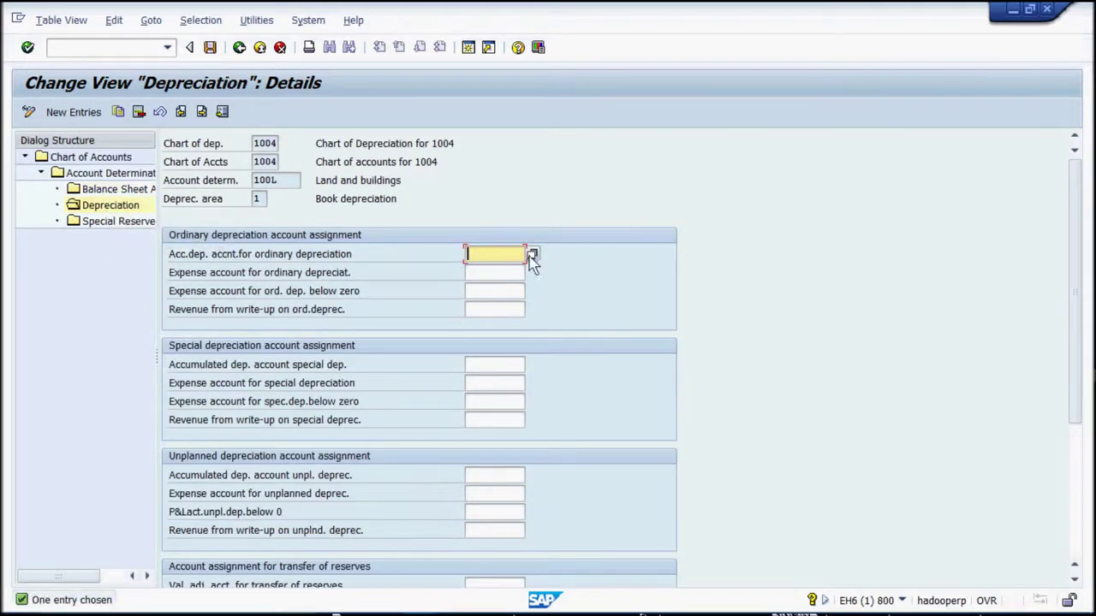
pyautogui.click(532, 255)
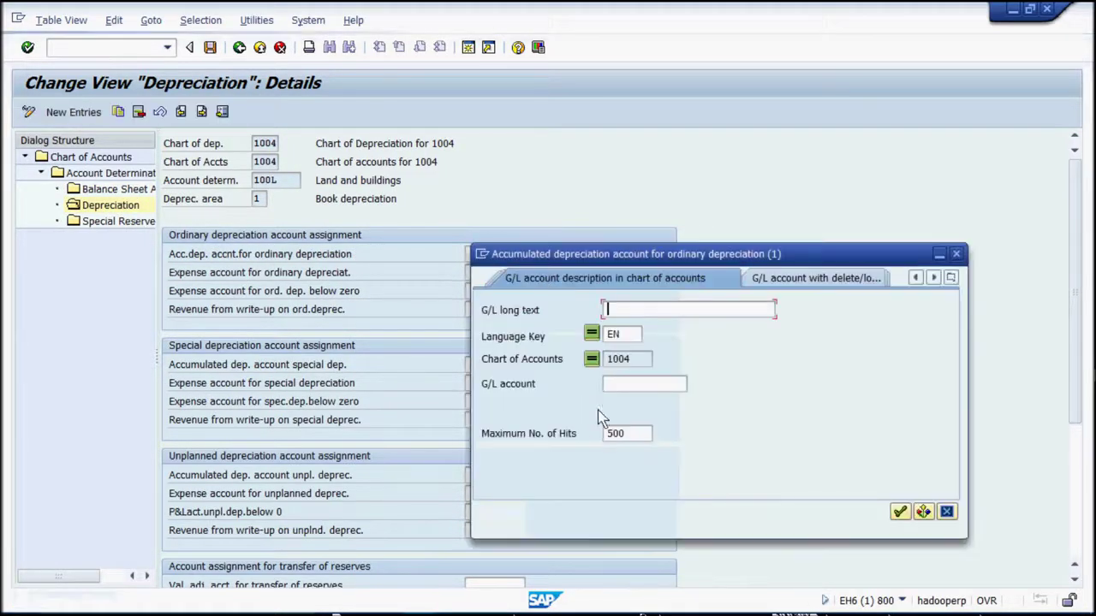
pyautogui.click(625, 382)
pyautogui.write('1*')
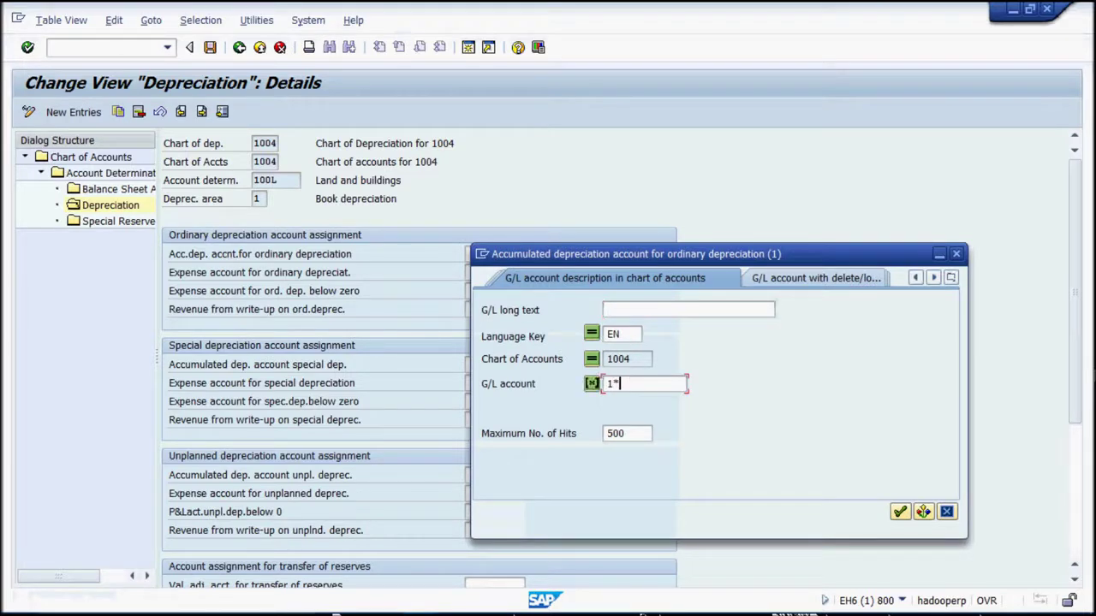
pyautogui.press('Return')
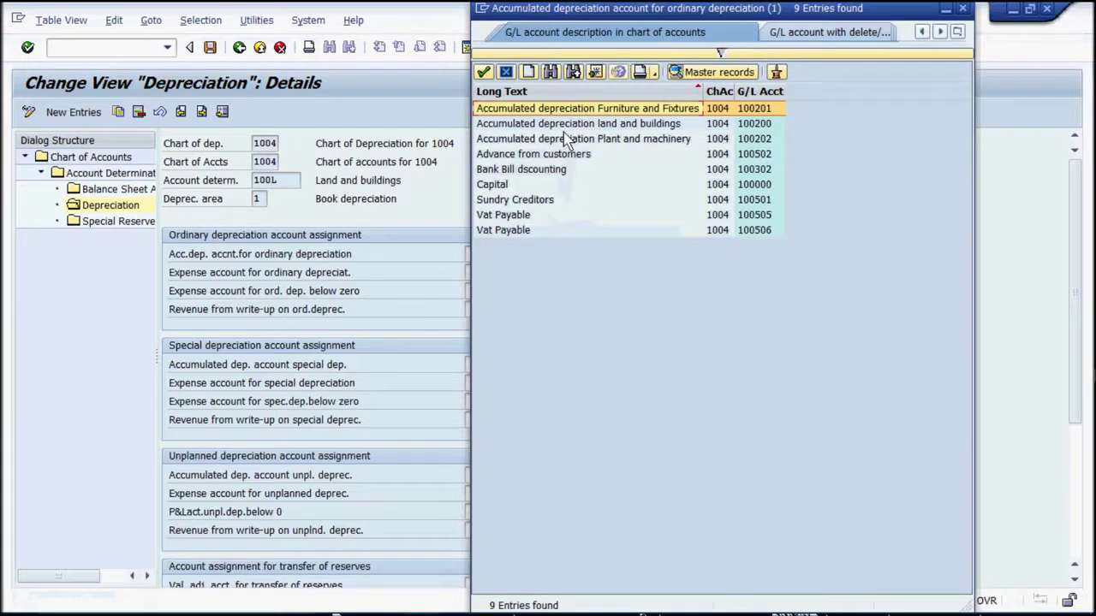
pyautogui.doubleClick(573, 124)
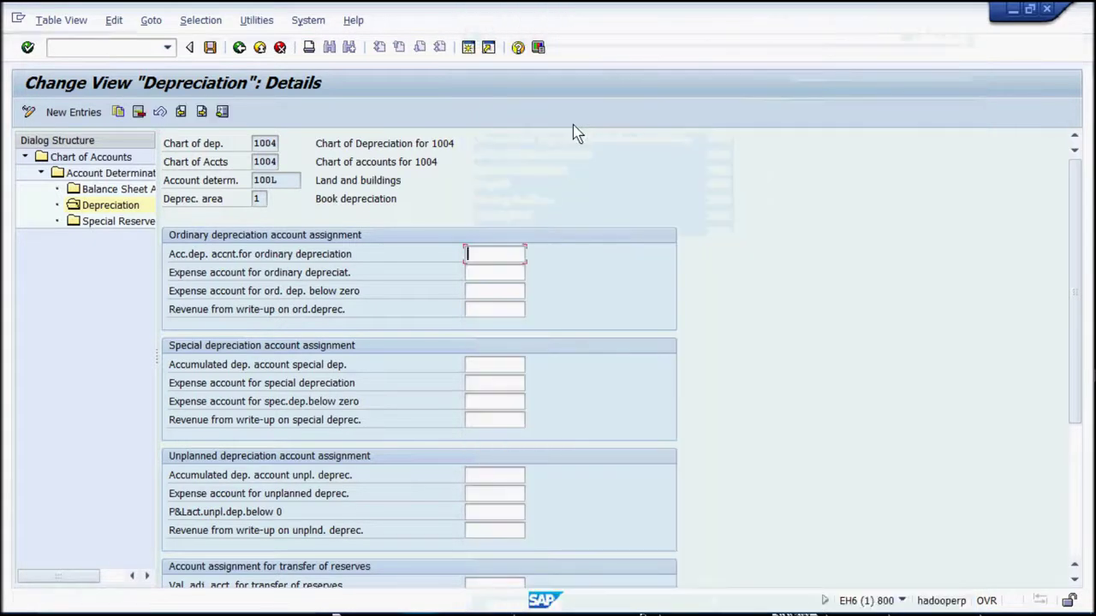
pyautogui.press('Return')
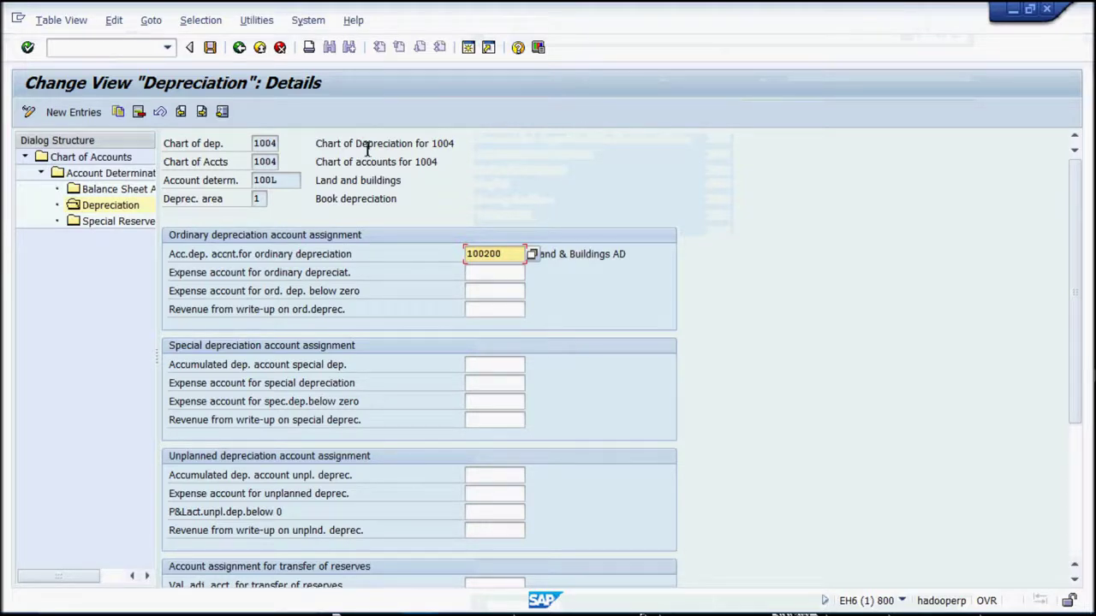
pyautogui.click(210, 47)
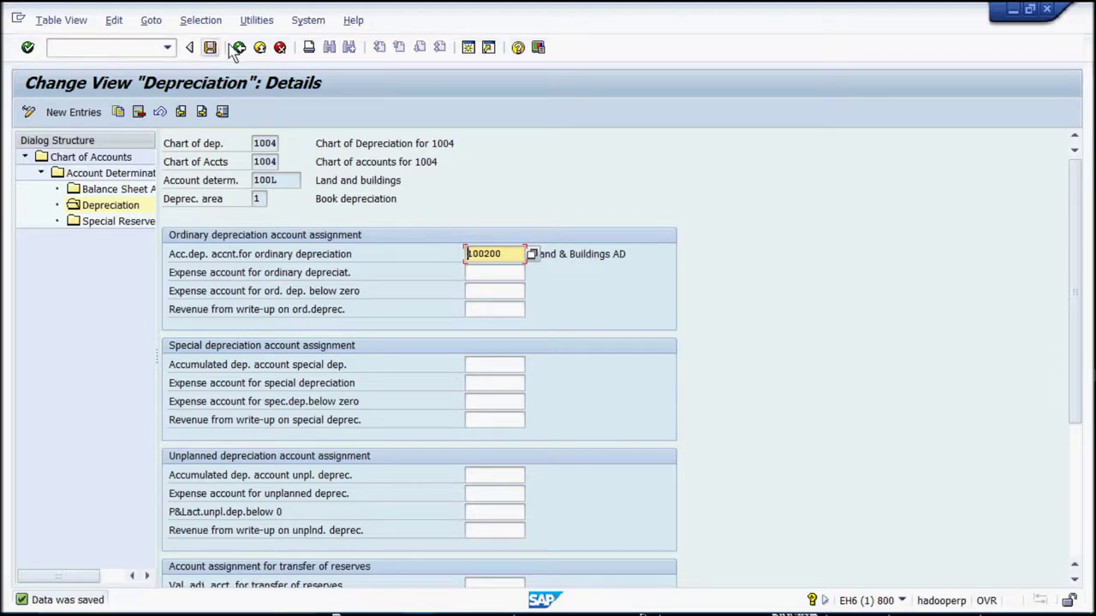
# - Return to the account determination overview and select the 100P Plant and Machinery entry
pyautogui.click(241, 51)
pyautogui.click(241, 52)
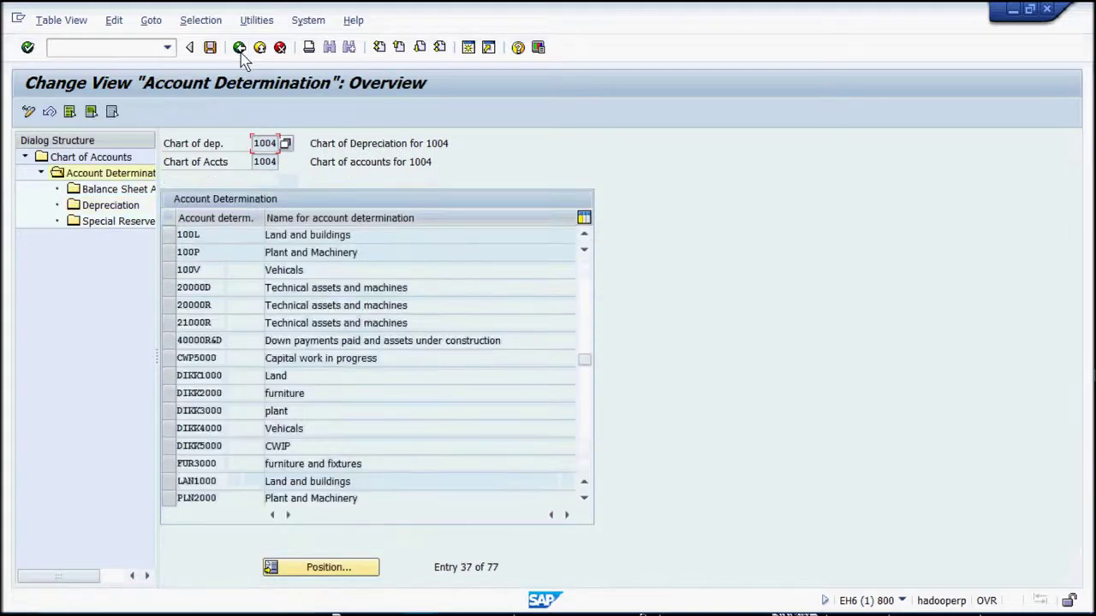
pyautogui.click(103, 173)
pyautogui.click(325, 568)
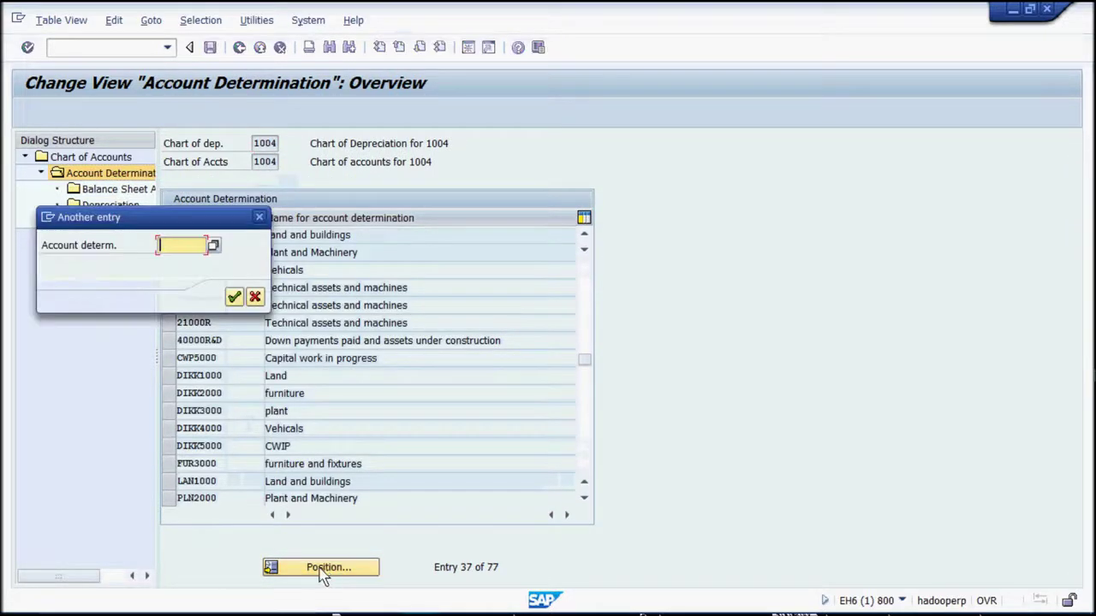
pyautogui.write('100')
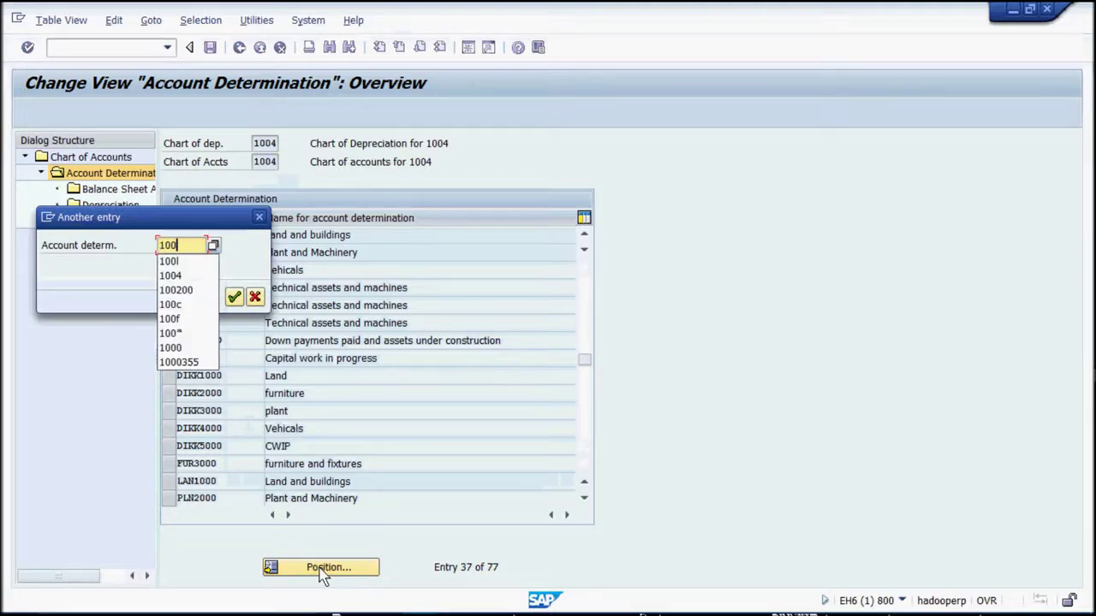
pyautogui.write('p')
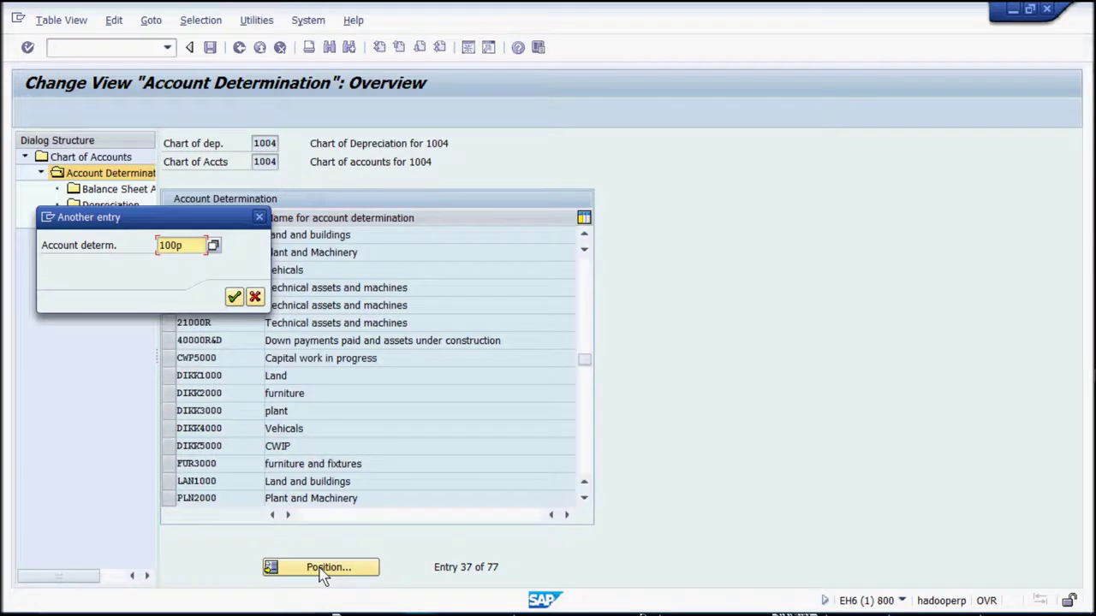
pyautogui.press('Return')
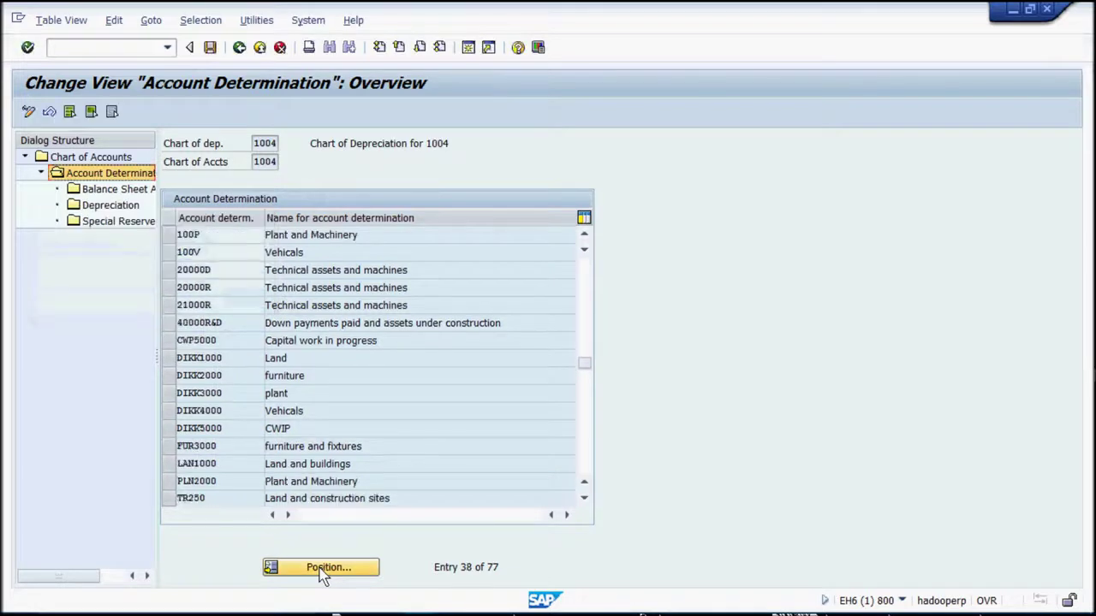
pyautogui.click(169, 238)
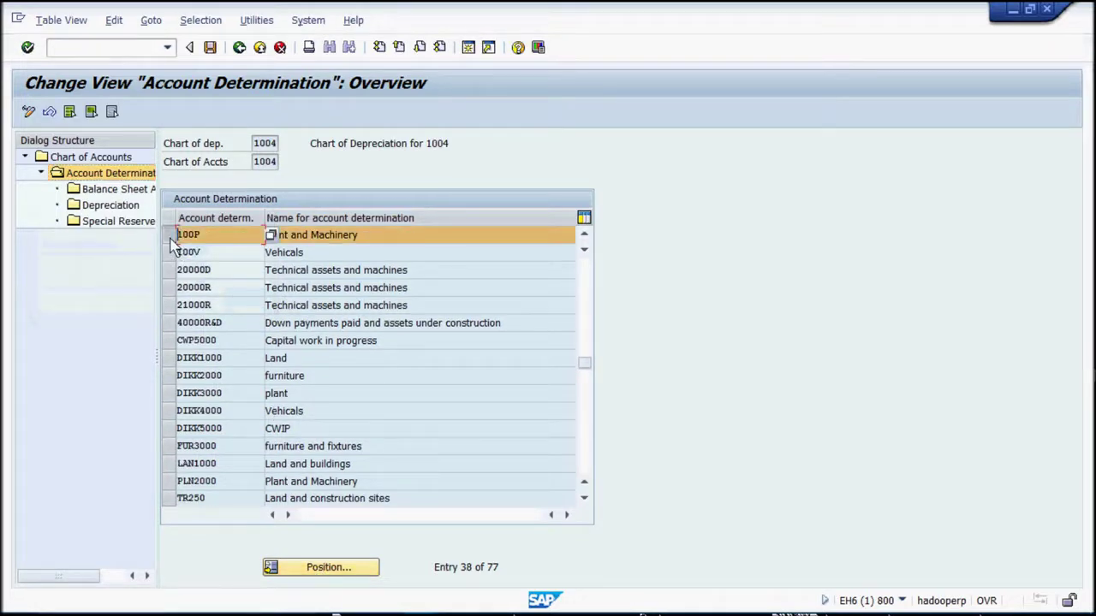
# - In the balance sheet accounts of 100P, look up and assign Plant and Machinery account 200001 to acquisition and production costs
pyautogui.click(120, 189)
pyautogui.doubleClick(119, 190)
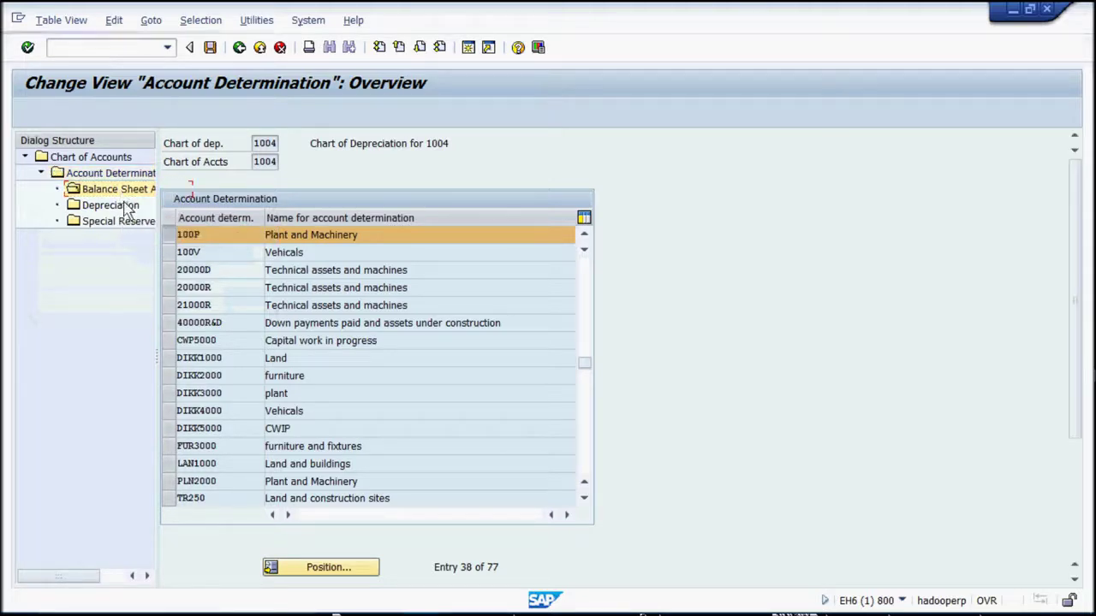
pyautogui.click(476, 255)
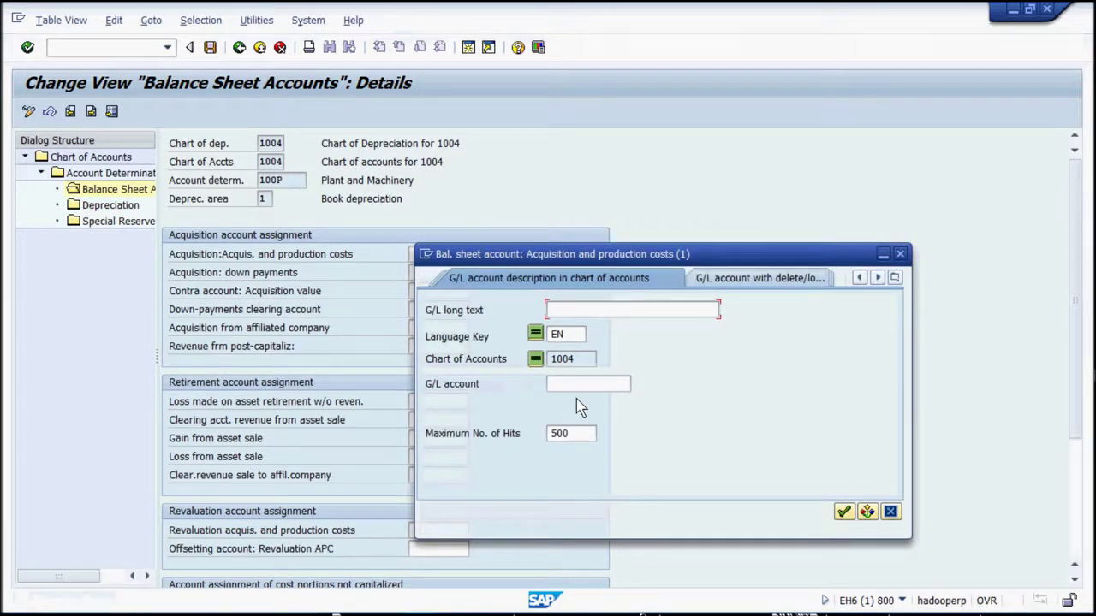
pyautogui.click(573, 384)
pyautogui.write('2*')
pyautogui.press('Return')
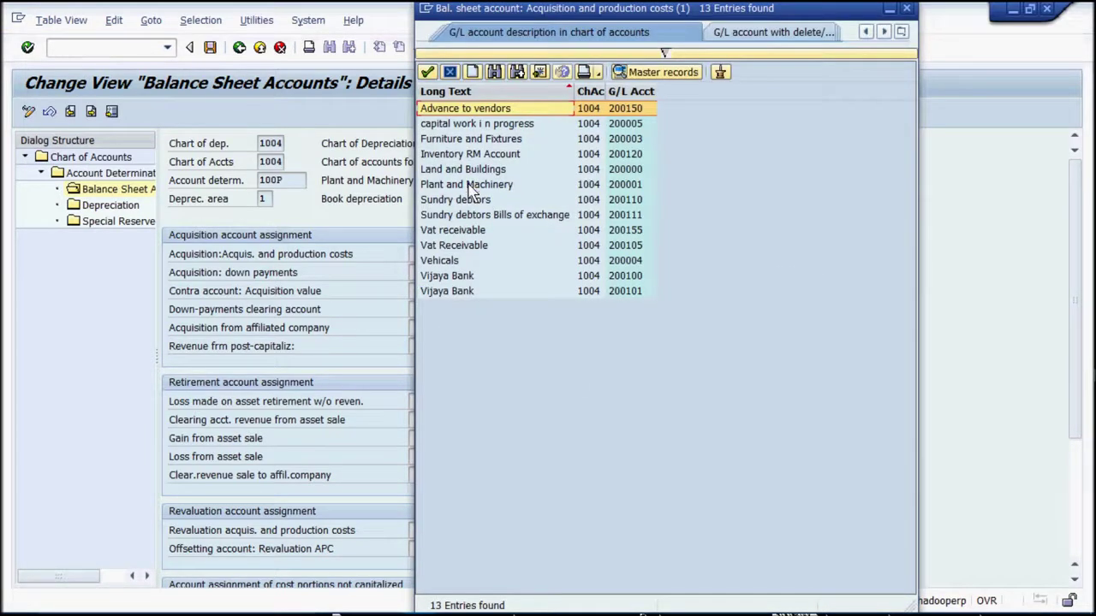
pyautogui.doubleClick(471, 184)
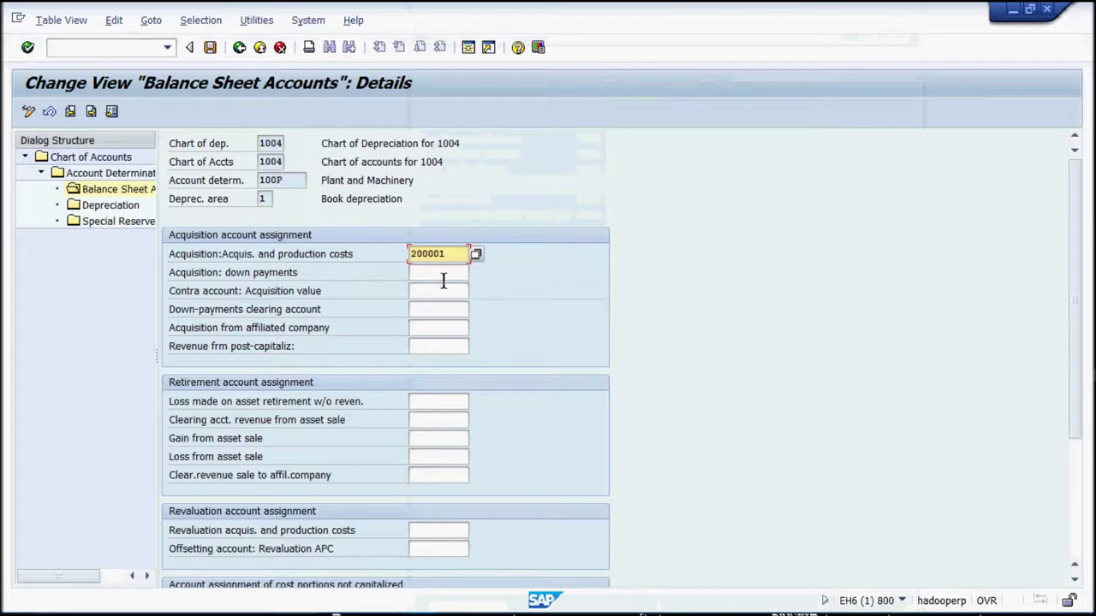
# - Assign 400303 to loss on retirement without revenue, 300103 to sale revenue clearing, 300104 to gain and 400302 to loss from asset sale, and save
pyautogui.click(427, 402)
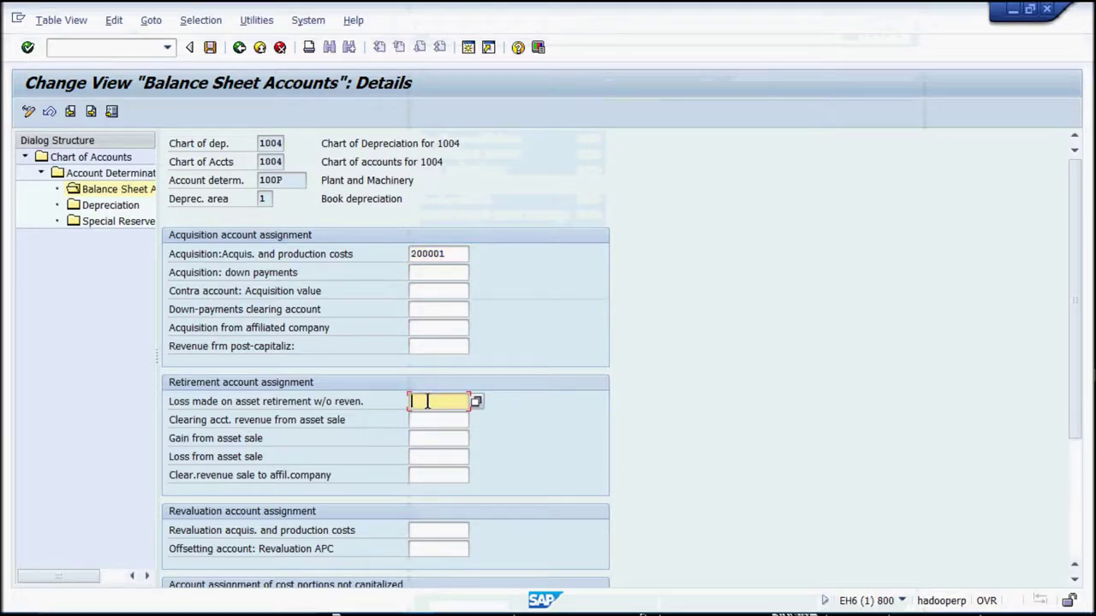
pyautogui.click(427, 402)
pyautogui.click(436, 418)
pyautogui.click(440, 419)
pyautogui.click(440, 436)
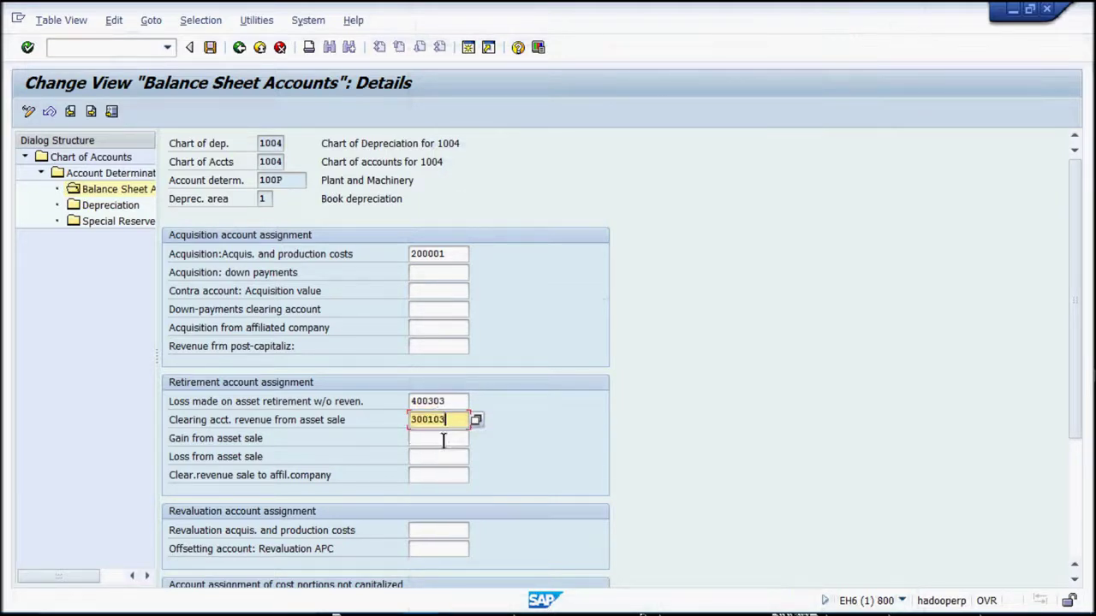
pyautogui.click(440, 438)
pyautogui.click(440, 452)
pyautogui.click(440, 456)
pyautogui.click(442, 471)
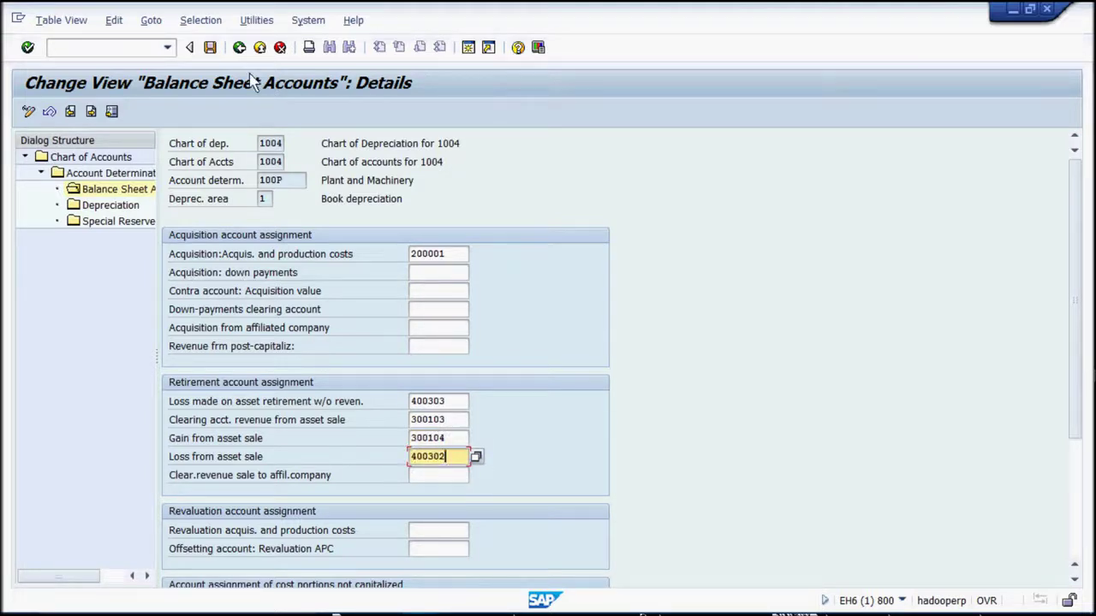
pyautogui.press('Return')
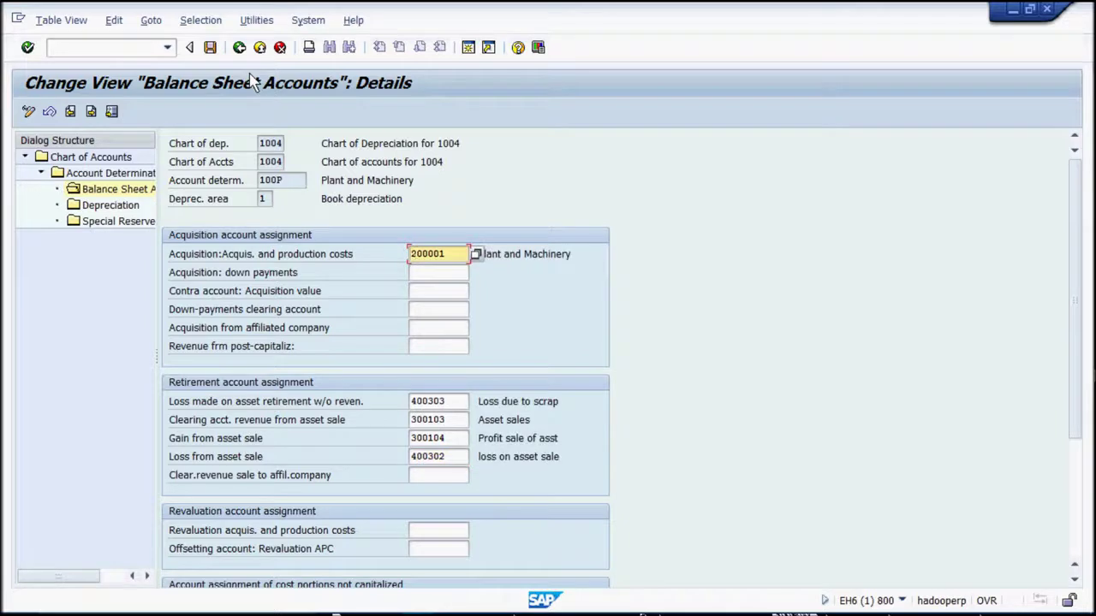
pyautogui.click(210, 47)
# - In the Plant and Machinery depreciation accounts, assign accumulated depreciation account 100202 for ordinary depreciation and save
pyautogui.doubleClick(108, 206)
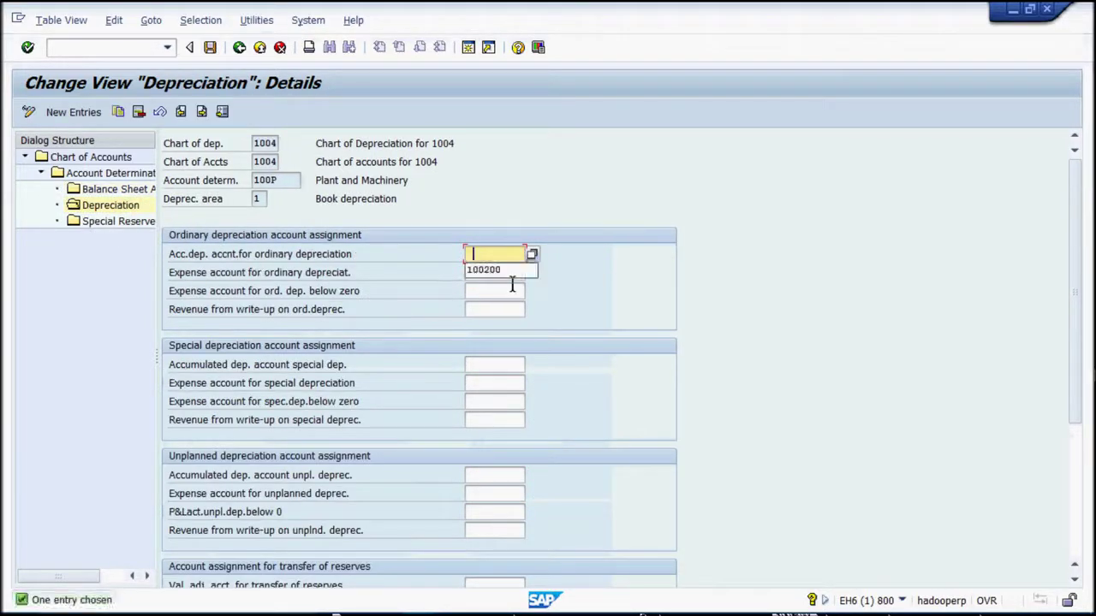
pyautogui.click(531, 255)
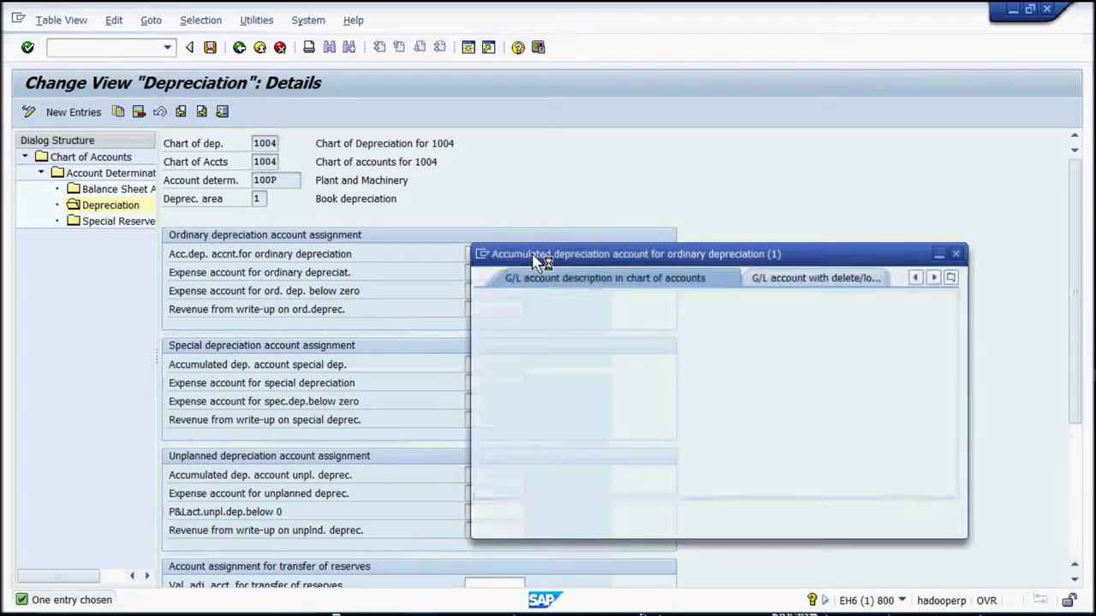
pyautogui.click(631, 384)
pyautogui.write('100')
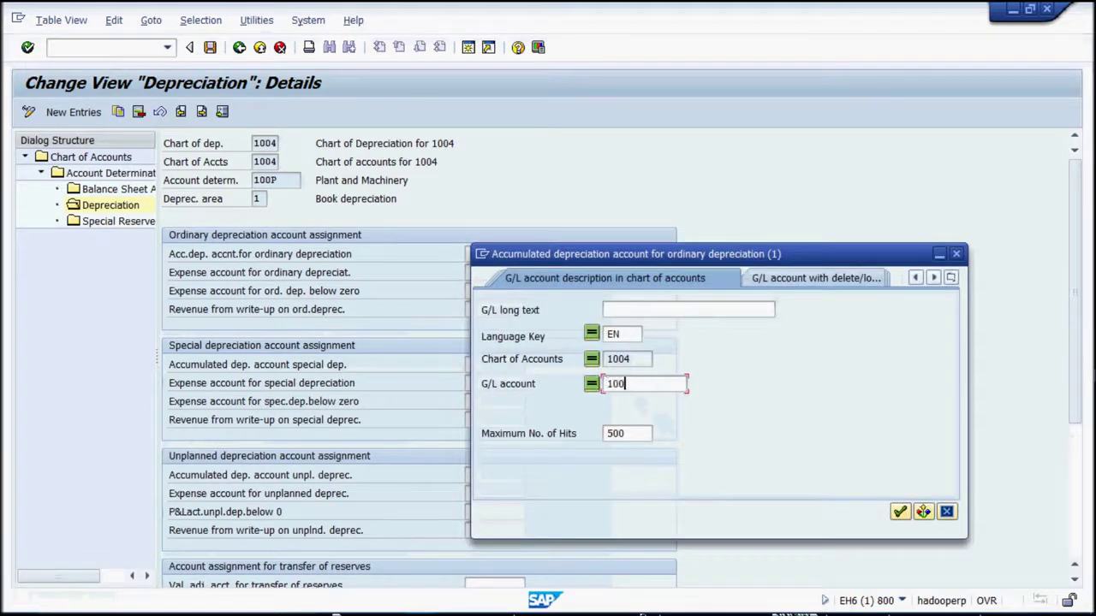
pyautogui.write('2*')
pyautogui.press('Return')
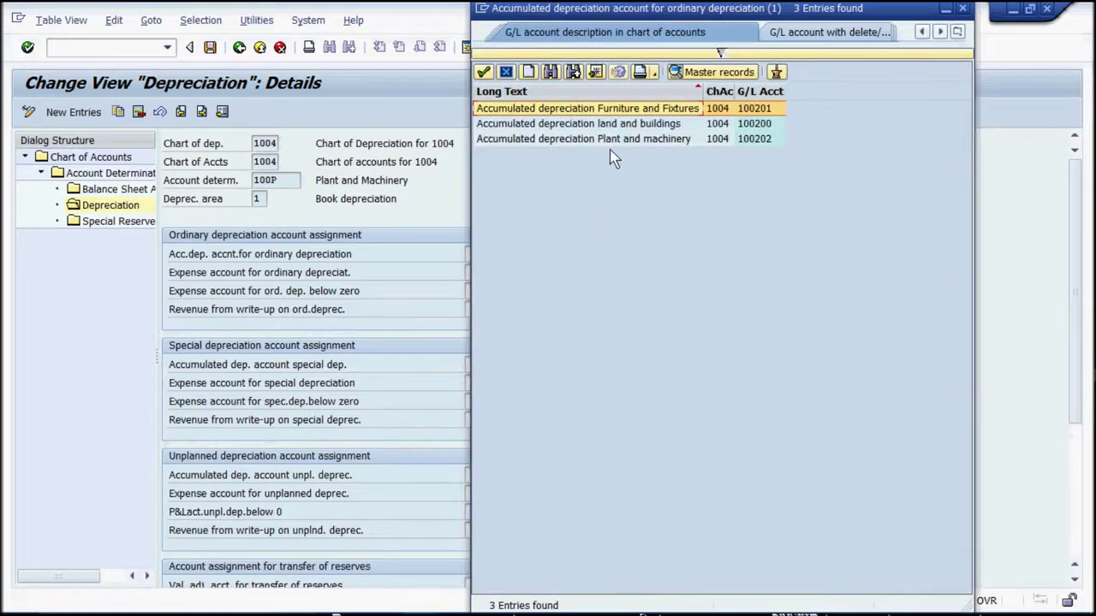
pyautogui.click(594, 140)
pyautogui.doubleClick(594, 141)
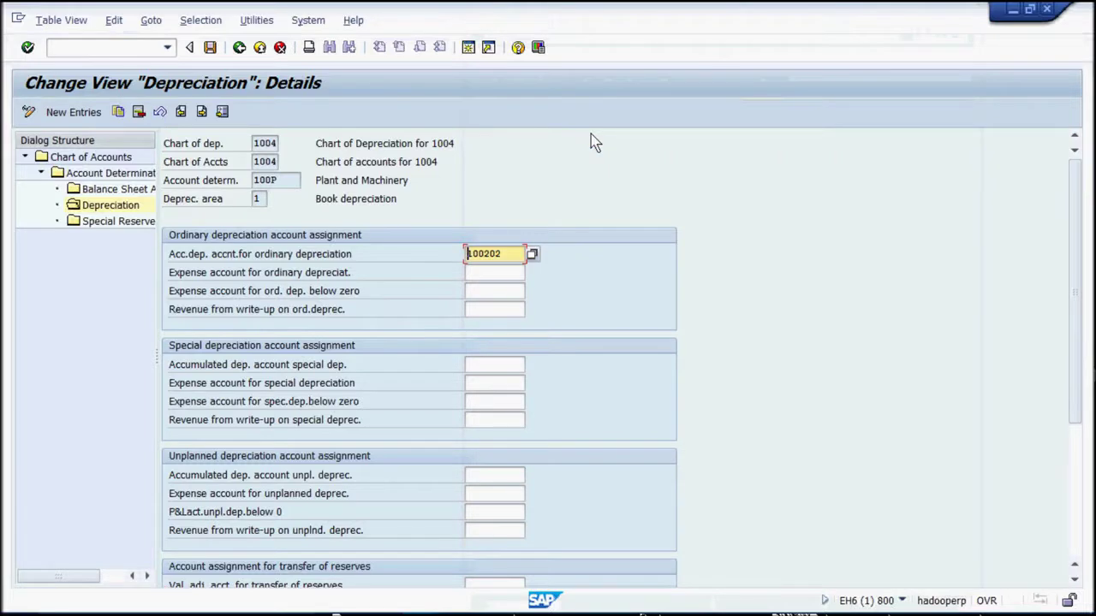
pyautogui.press('Return')
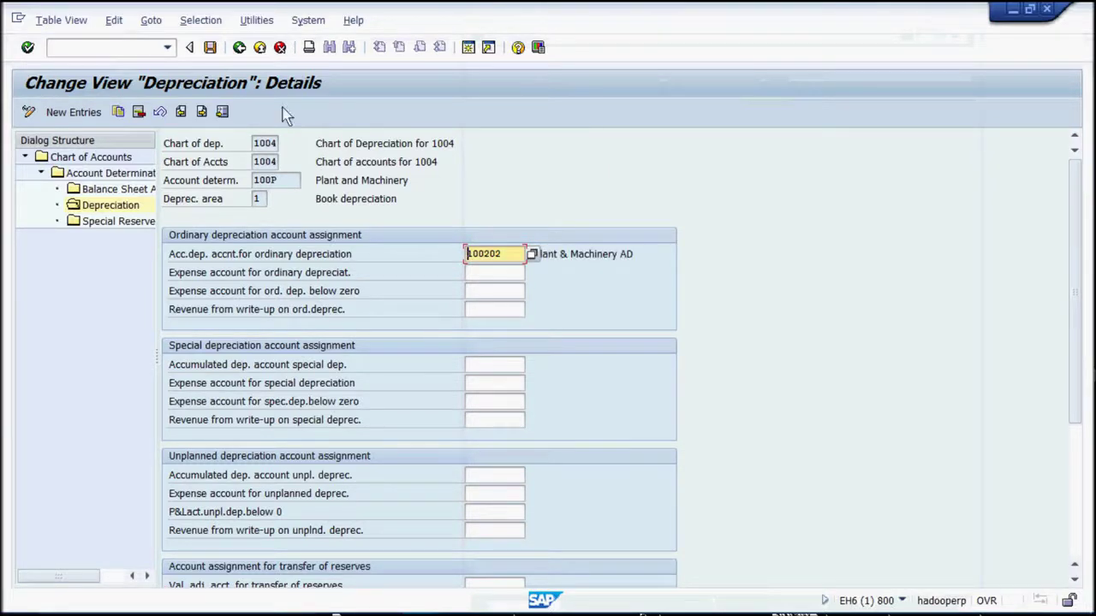
pyautogui.click(217, 51)
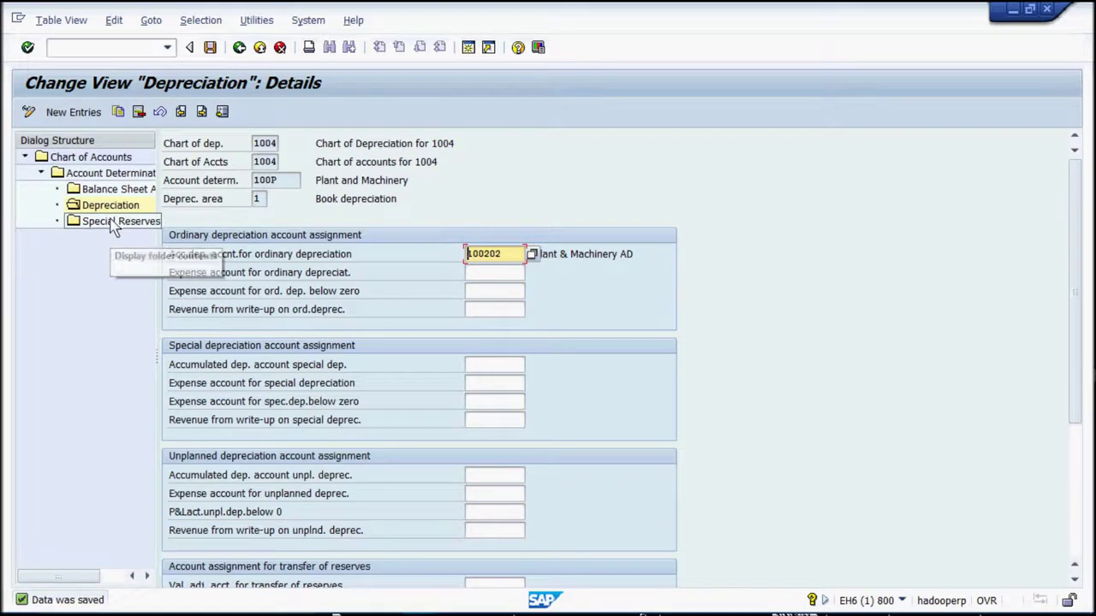
# - Reopen the Plant and Machinery balance sheet account details, save them and return to the balance sheet accounts overview
pyautogui.doubleClick(112, 191)
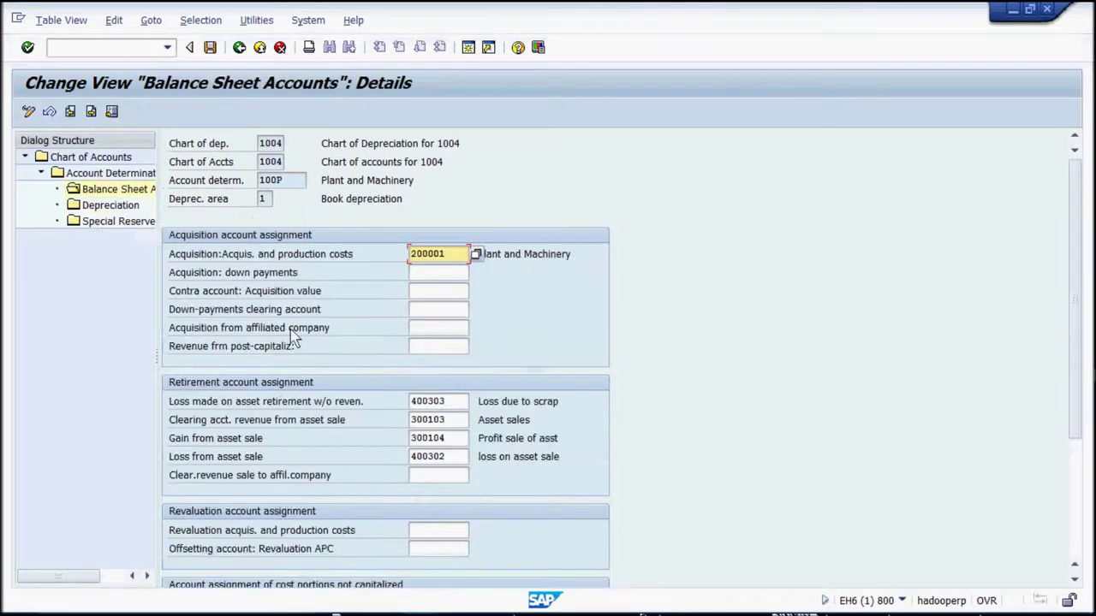
pyautogui.click(210, 48)
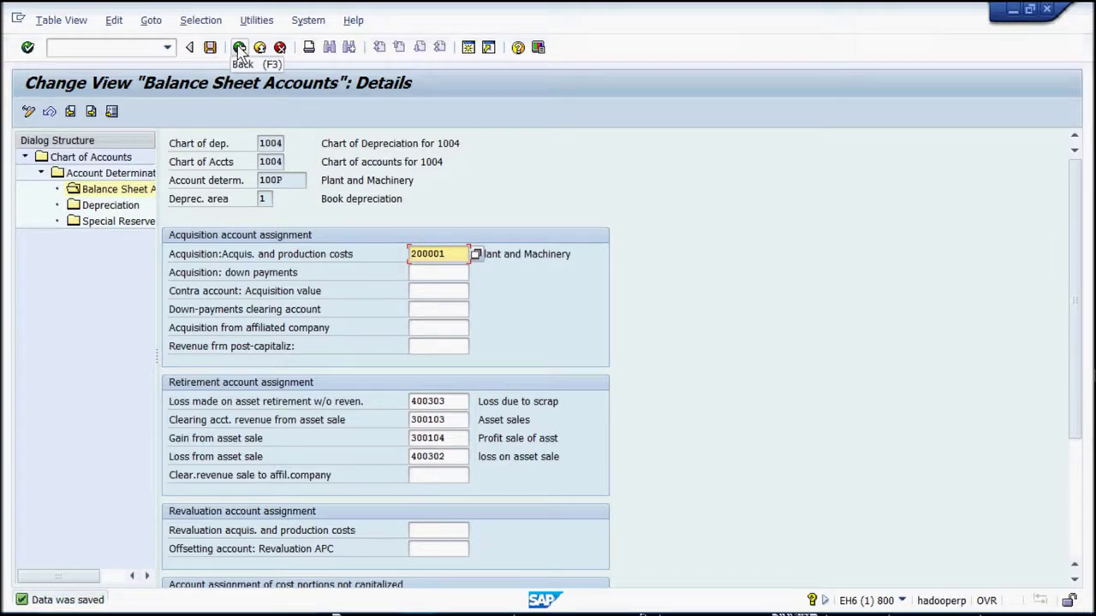
pyautogui.click(240, 49)
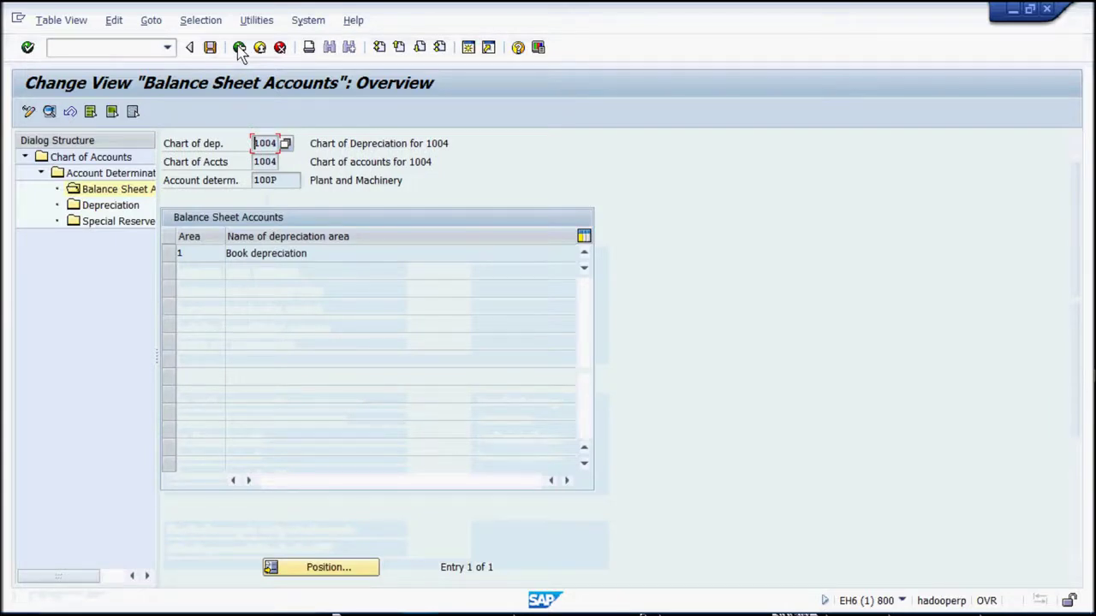
# - Switch to the Word notes, add the line "Same like that we need to assign for all the remaining asset groups", and return to SAP
pyautogui.hotkey('alt', 'Tab')
pyautogui.press('Return')
pyautogui.write('Sam')
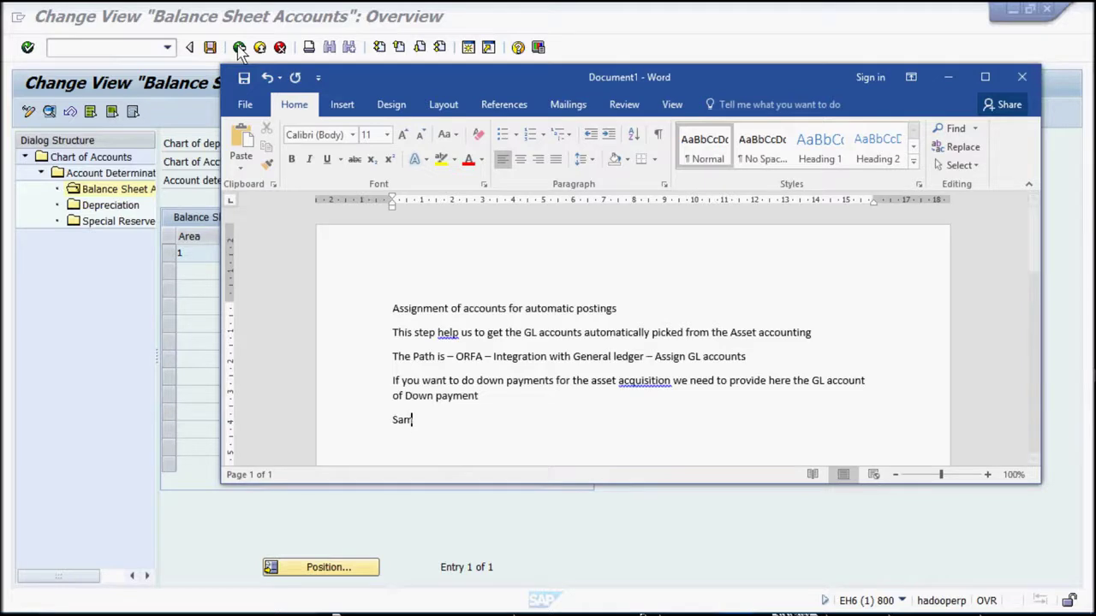
pyautogui.write('e like that we need to assi')
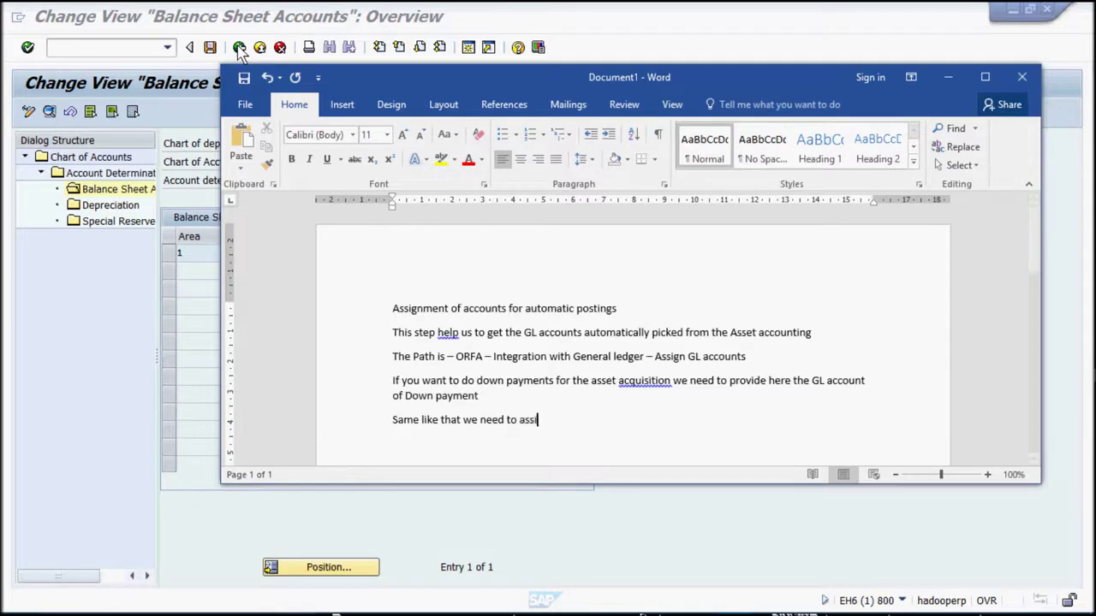
pyautogui.write('gn for all the remaining asset')
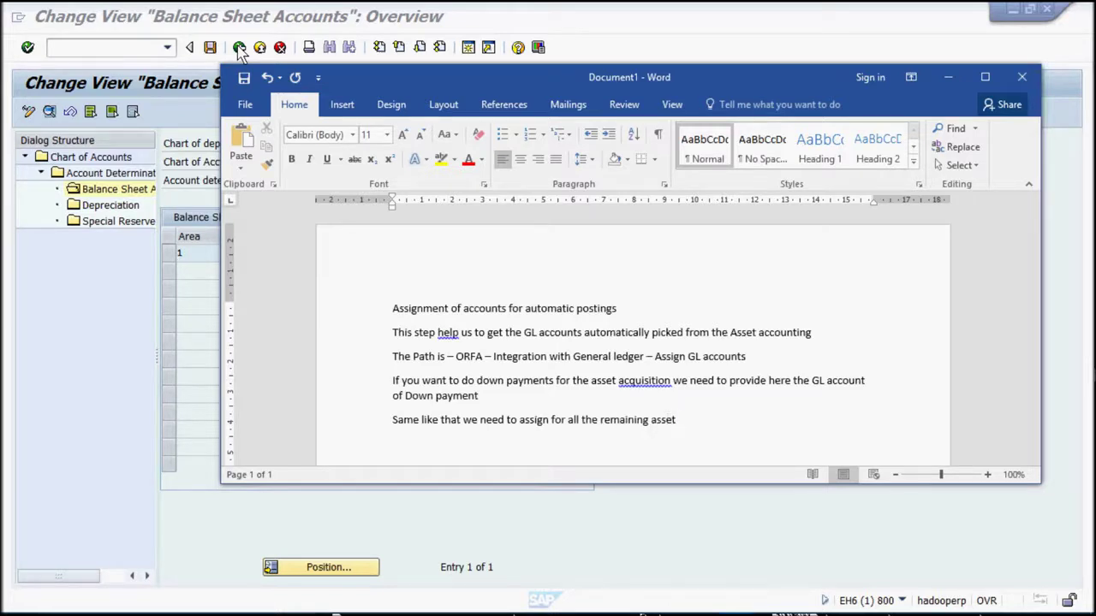
pyautogui.write('s')
pyautogui.press('Return')
pyautogui.click(241, 51)
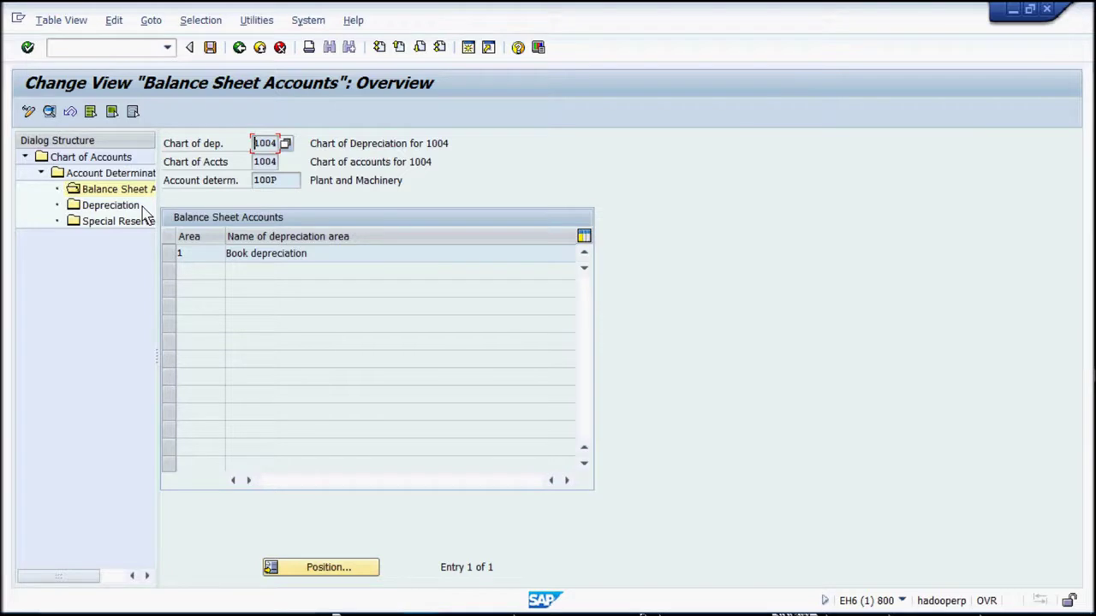
# - In the Word notes, add the lines "Step 2", "Specify the document type for posting of depreciation" and "Path – ORFA"
pyautogui.hotkey('alt', 'Tab')
pyautogui.scroll(-5, 518, 440)
pyautogui.scroll(2, 521, 436)
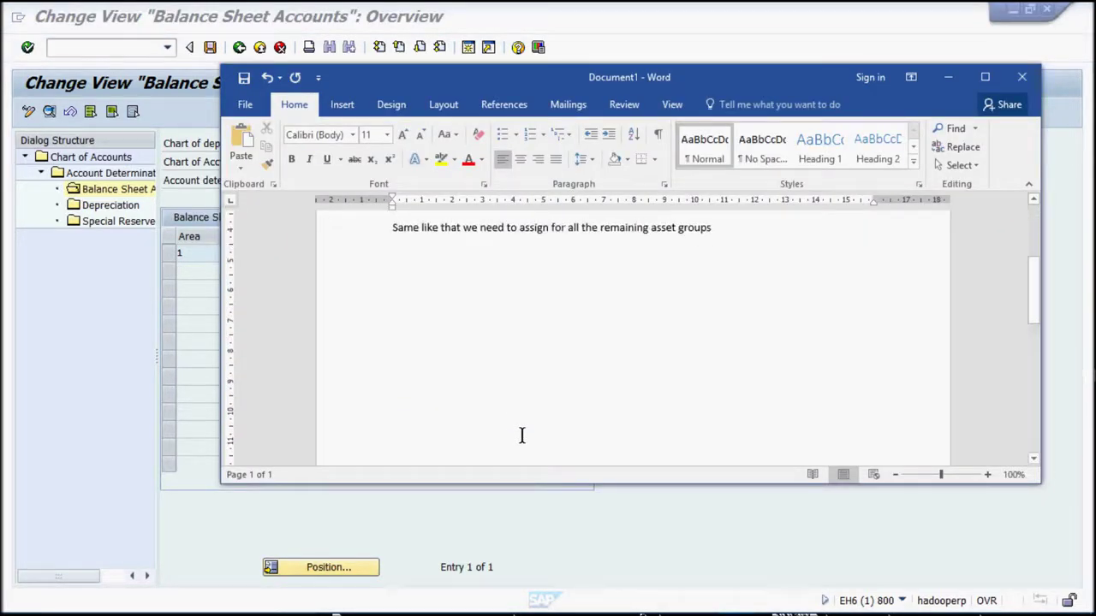
pyautogui.write('Step')
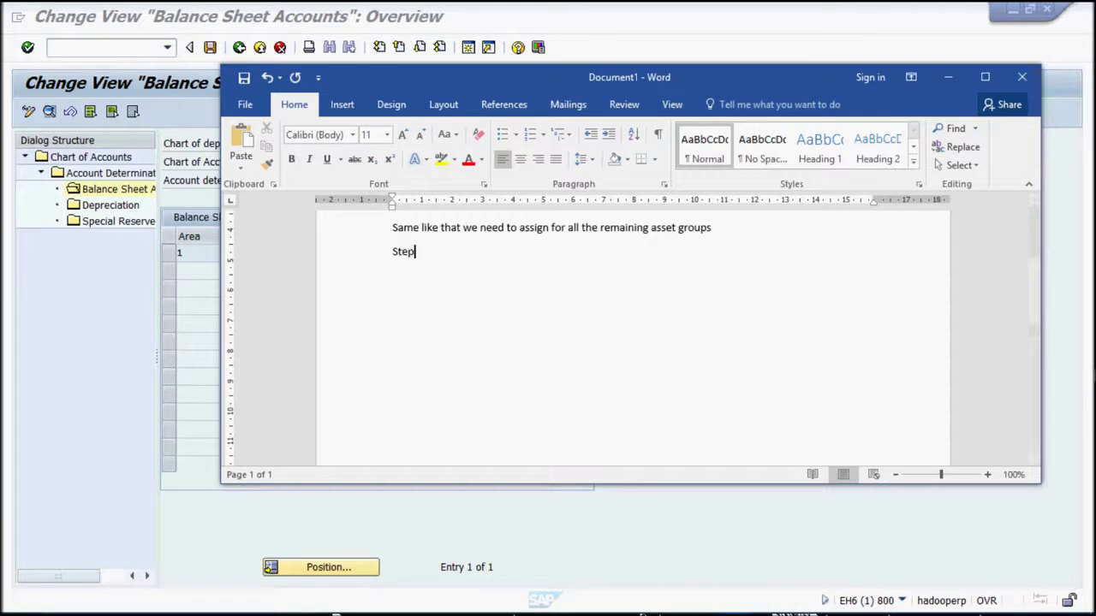
pyautogui.write(' 2')
pyautogui.press('Return')
pyautogui.write('Specify the do')
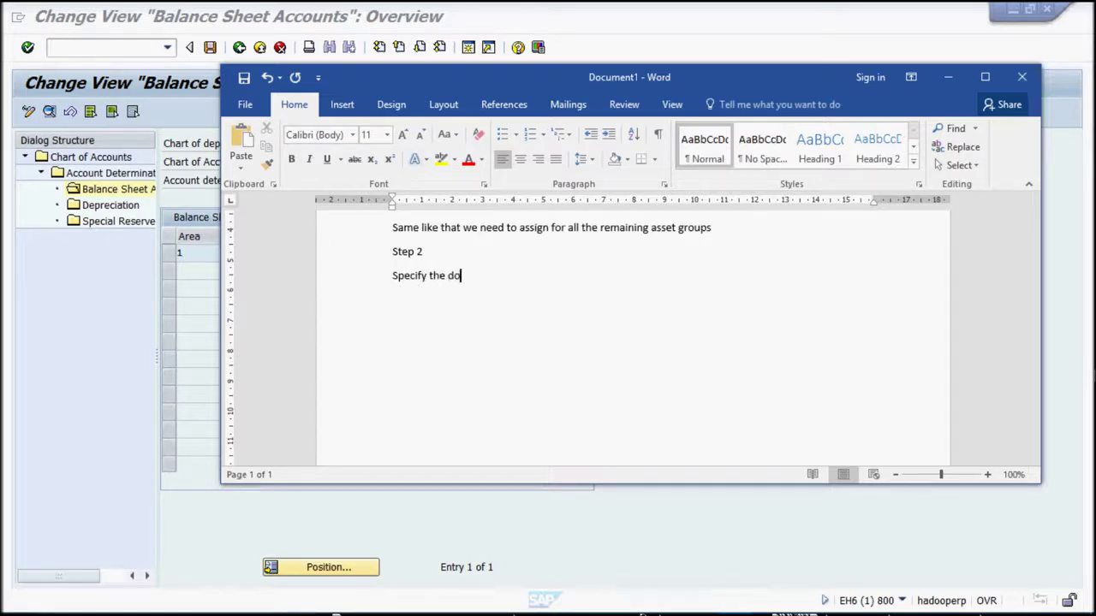
pyautogui.write('cument type')
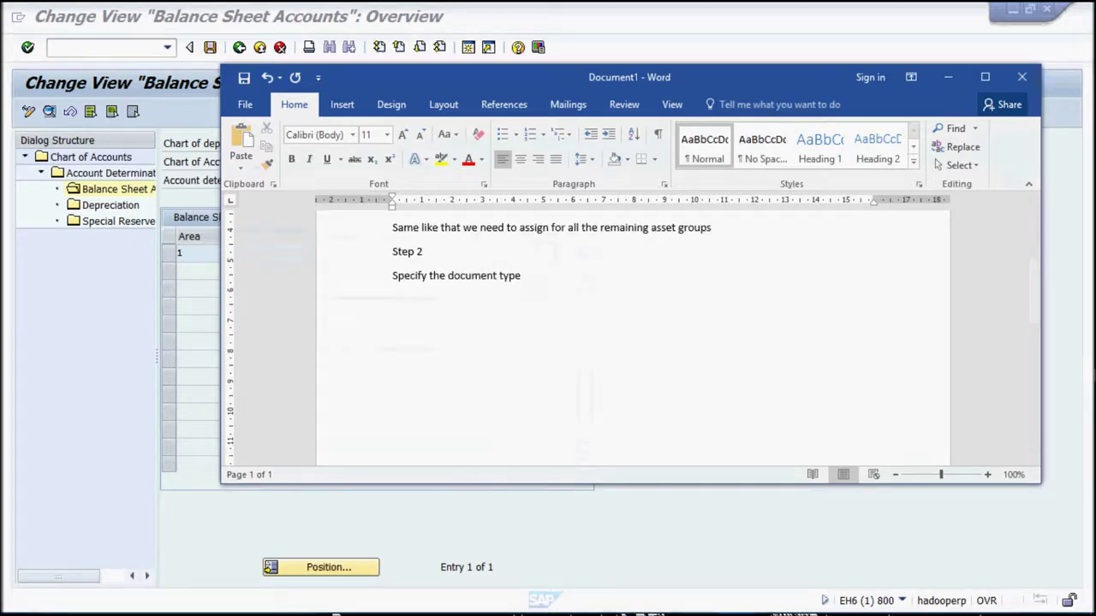
pyautogui.write(' for posting ')
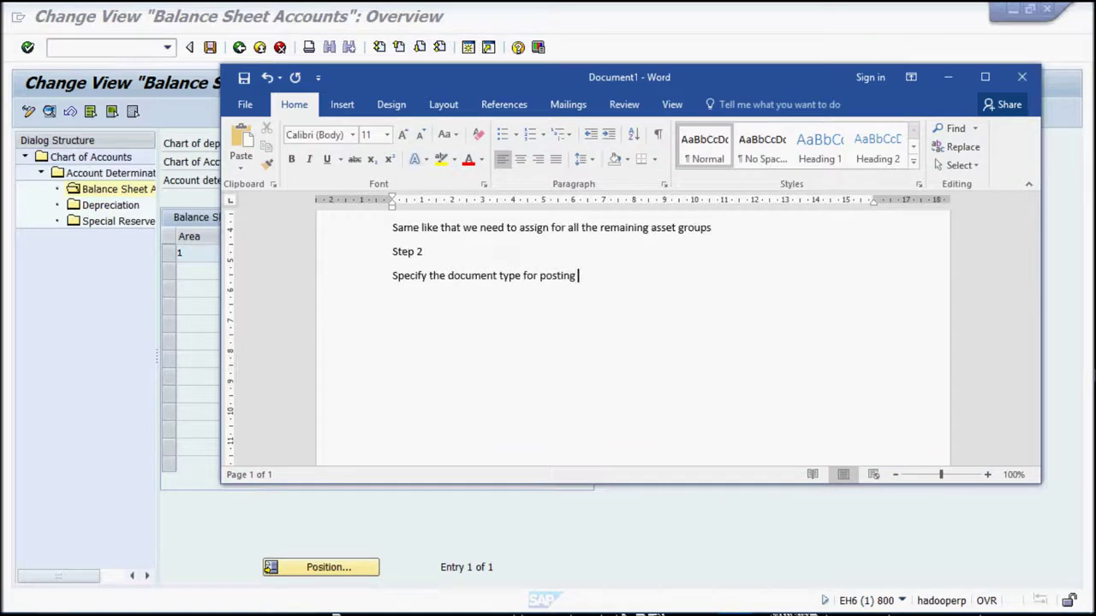
pyautogui.write('of depreciation')
pyautogui.press('Return')
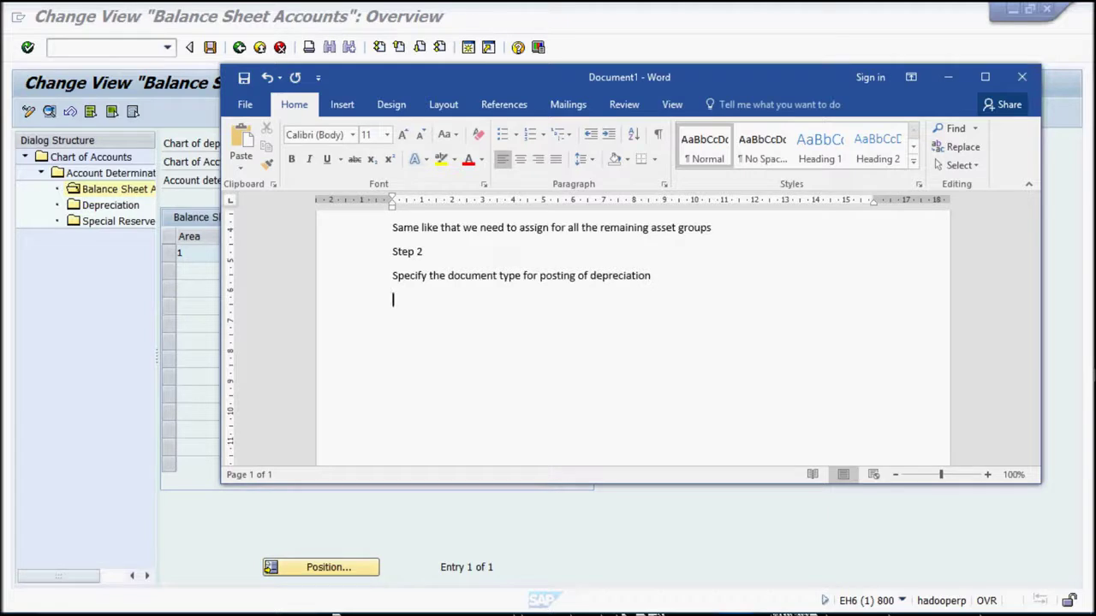
pyautogui.write('Path - ORFA')
# - Switch to SAP, run transaction /norfa and expand Integration with General Ledger Accounting in the Asset Accounting structure
pyautogui.click(118, 48)
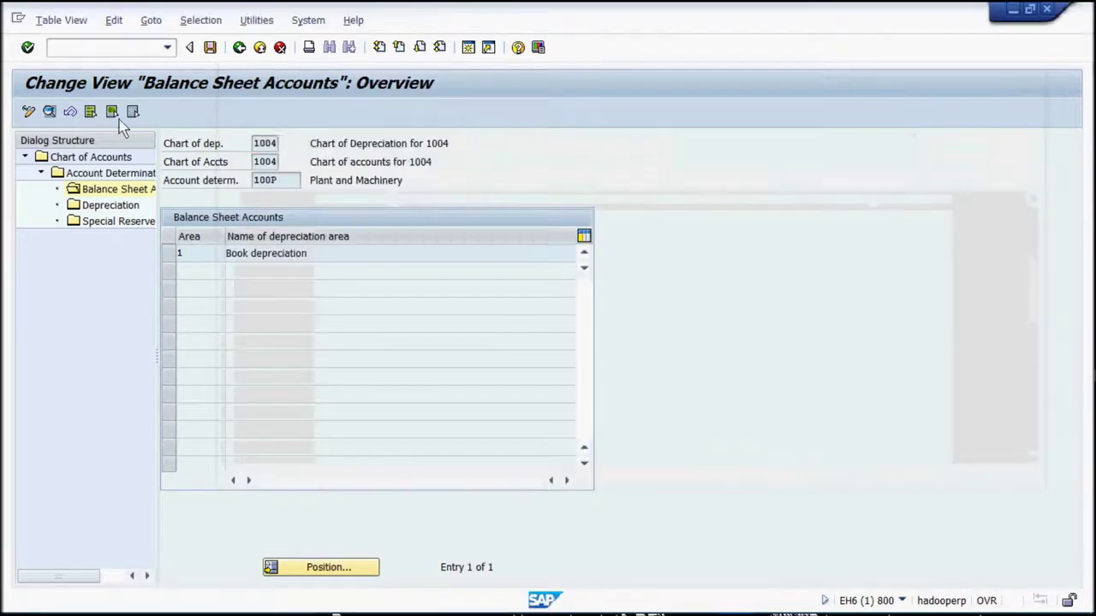
pyautogui.write('/norfa')
pyautogui.press('Return')
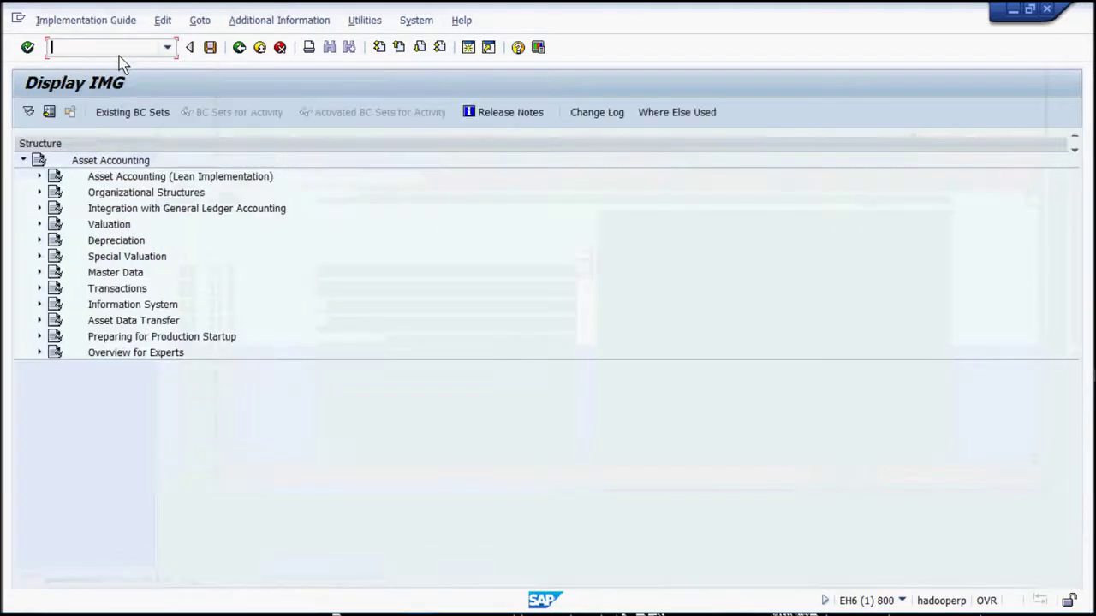
pyautogui.click(38, 209)
# - Return to the Word notes and append "- Integration with General Ledger -" to the path line
pyautogui.hotkey('alt', 'Tab')
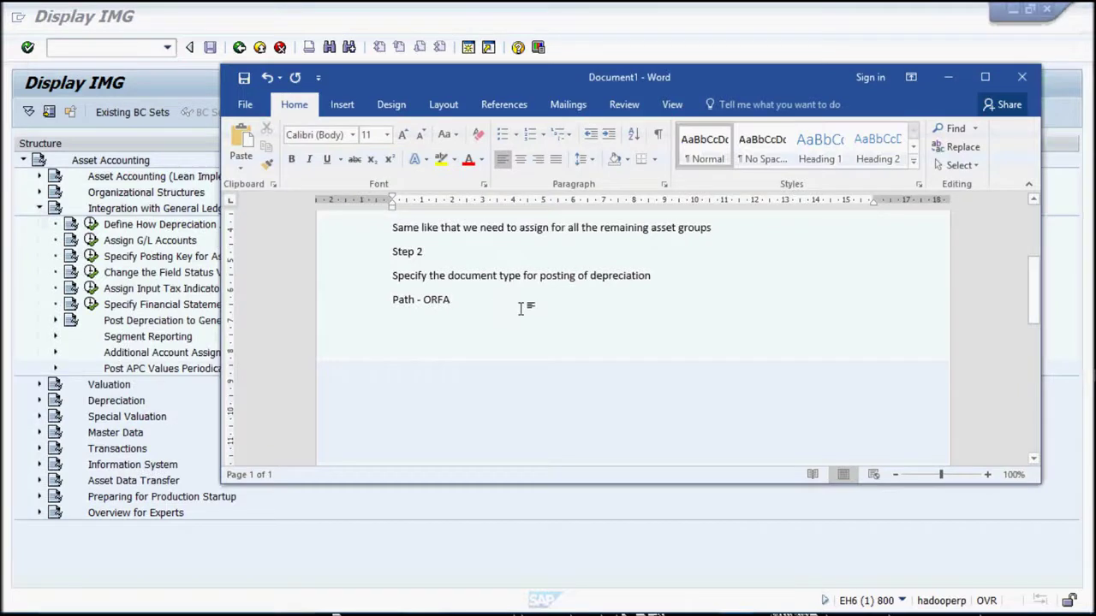
pyautogui.write('- ')
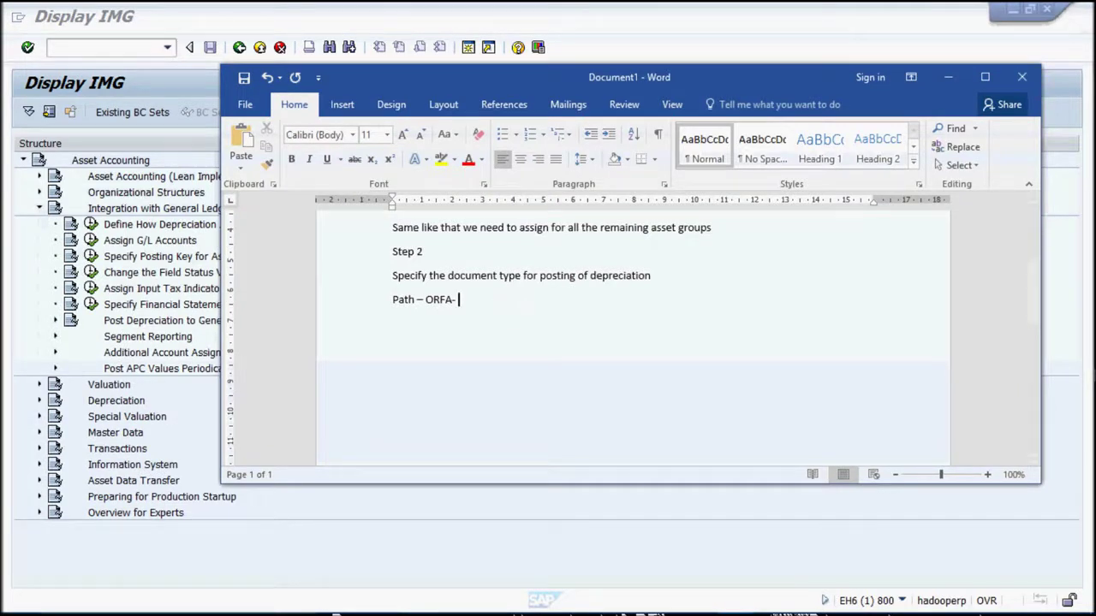
pyautogui.write('Integration with General ')
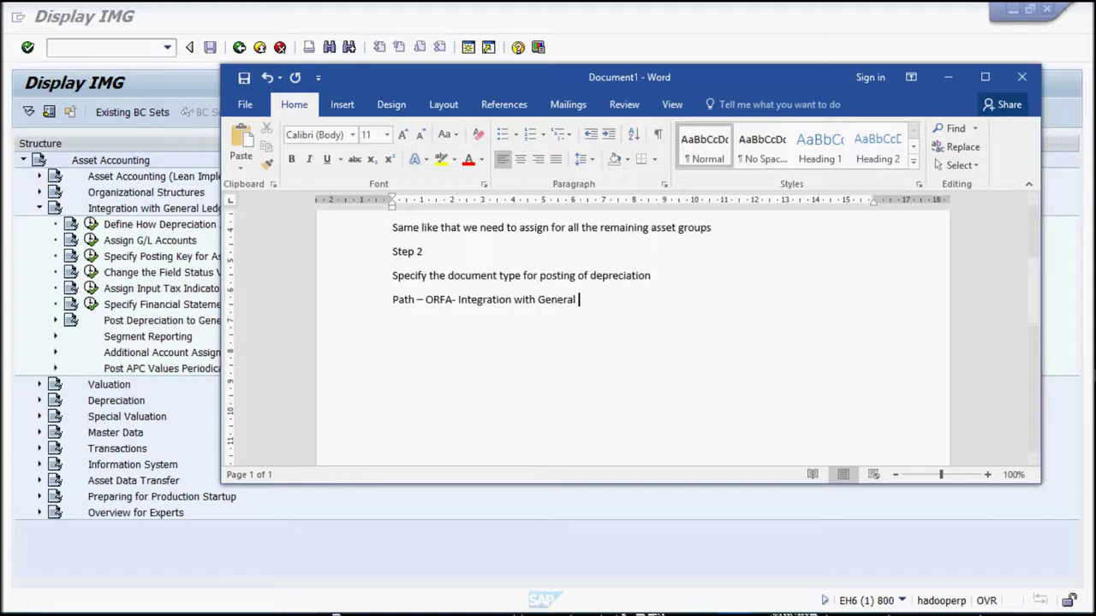
pyautogui.write('Ledger')
pyautogui.press('Return')
pyautogui.press('BackSpace')
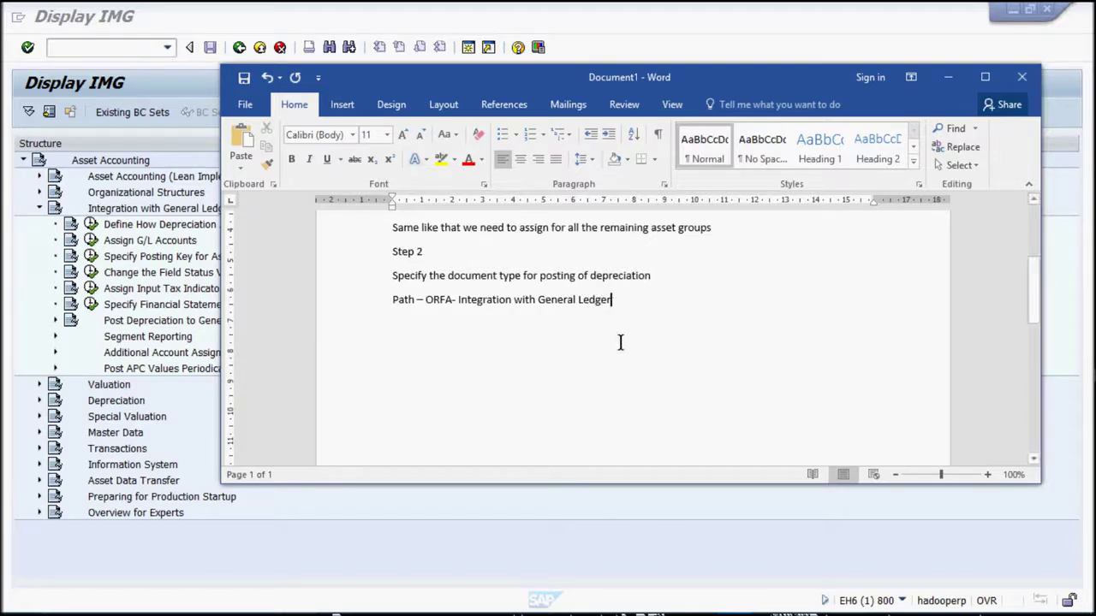
pyautogui.write('-')
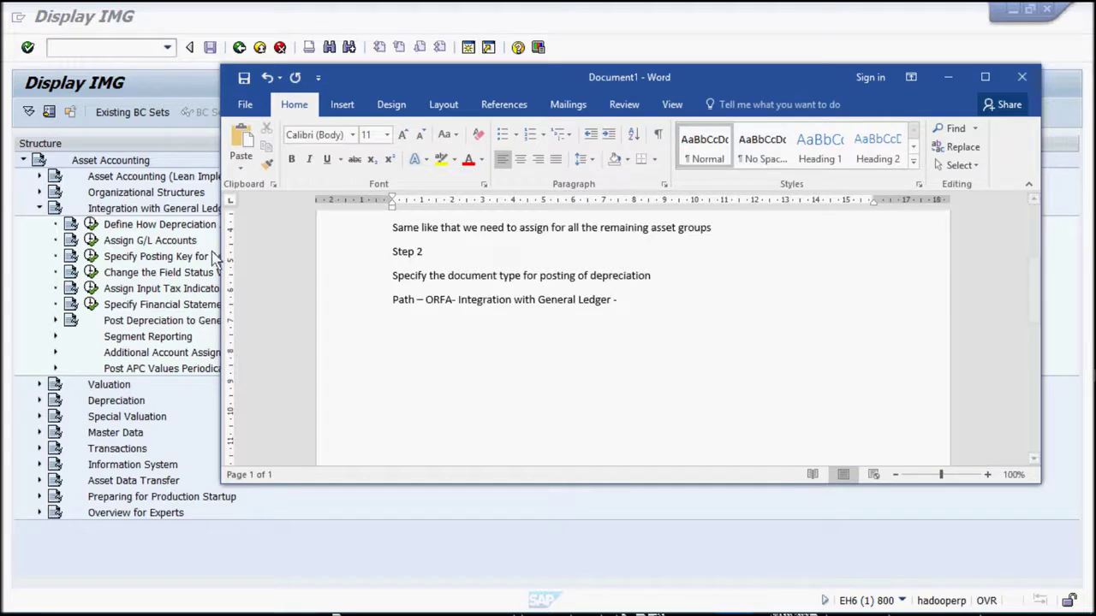
# - Select Post Depreciation to General Ledger Accounting in SAP and append "Post depreciation on General Ledger -" to the path line in Word
pyautogui.click(133, 243)
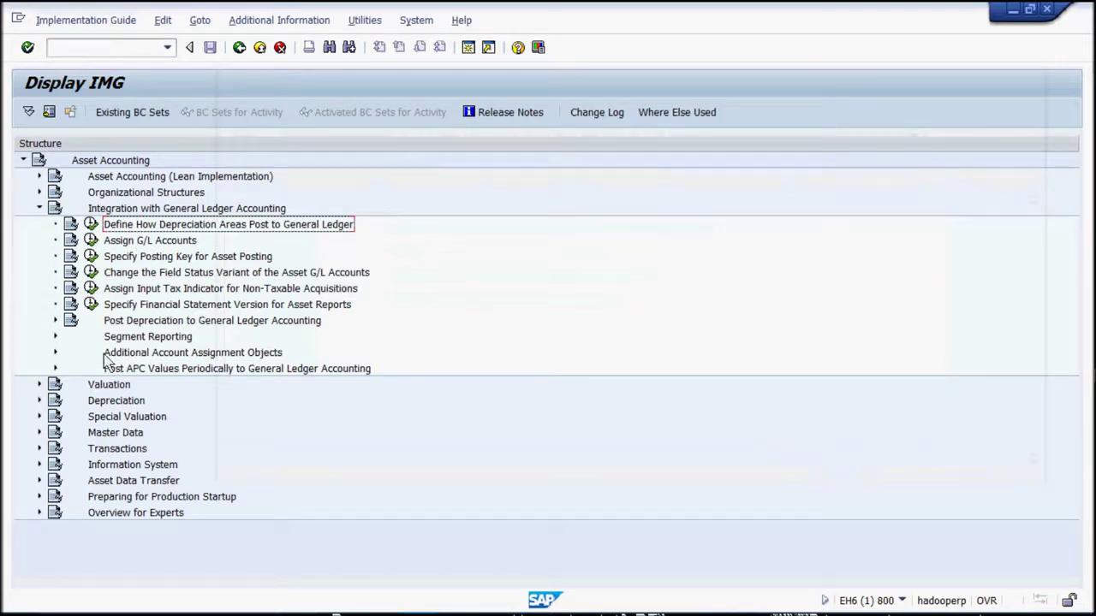
pyautogui.click(108, 324)
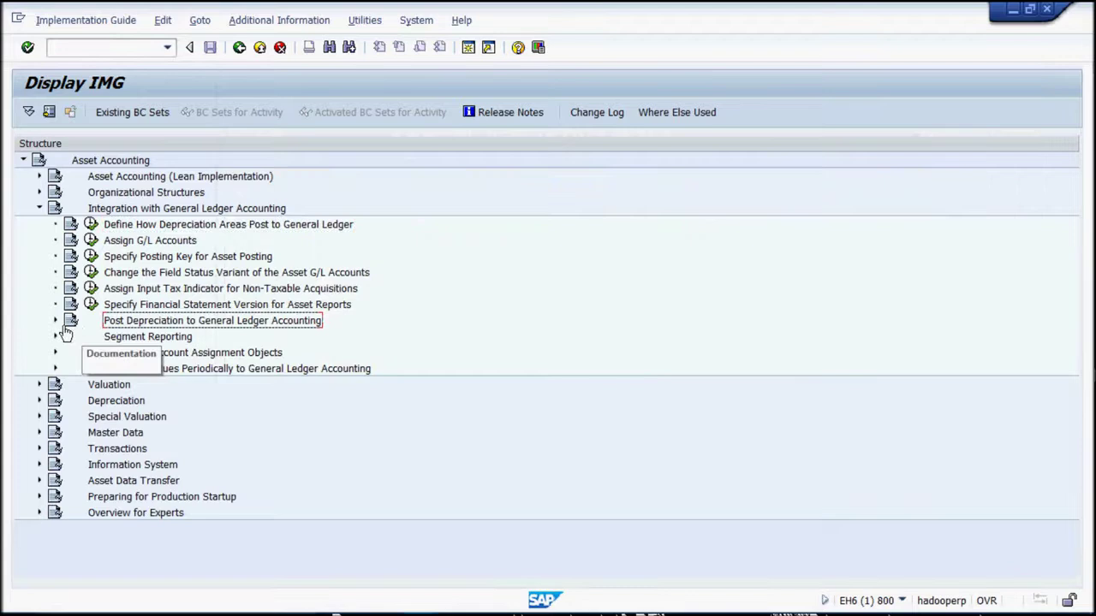
pyautogui.hotkey('alt', 'Tab')
pyautogui.write('Post depreciation on G')
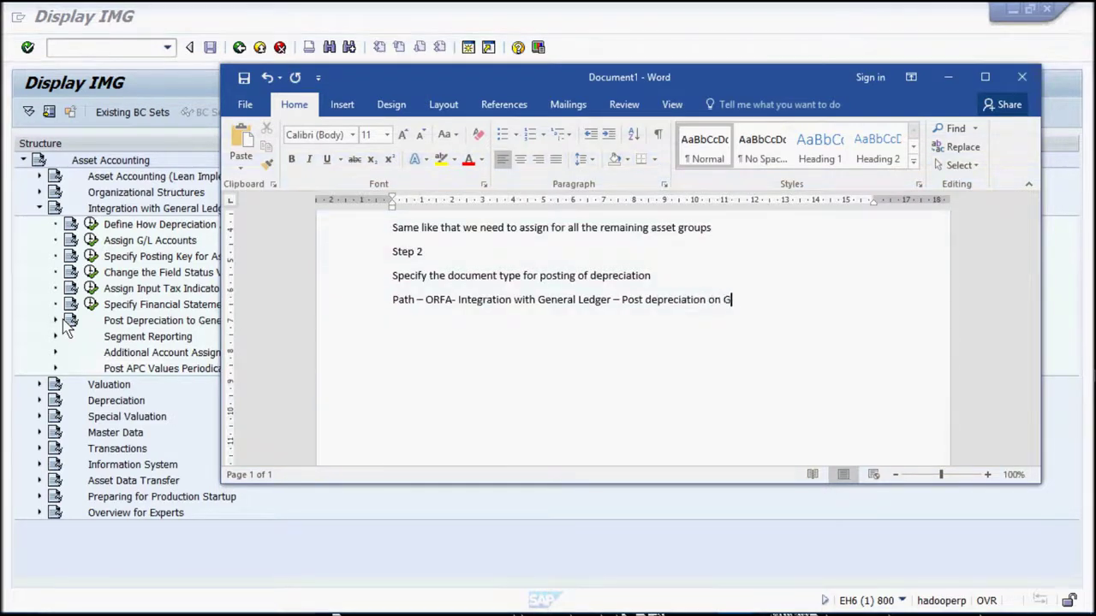
pyautogui.write('eneral L')
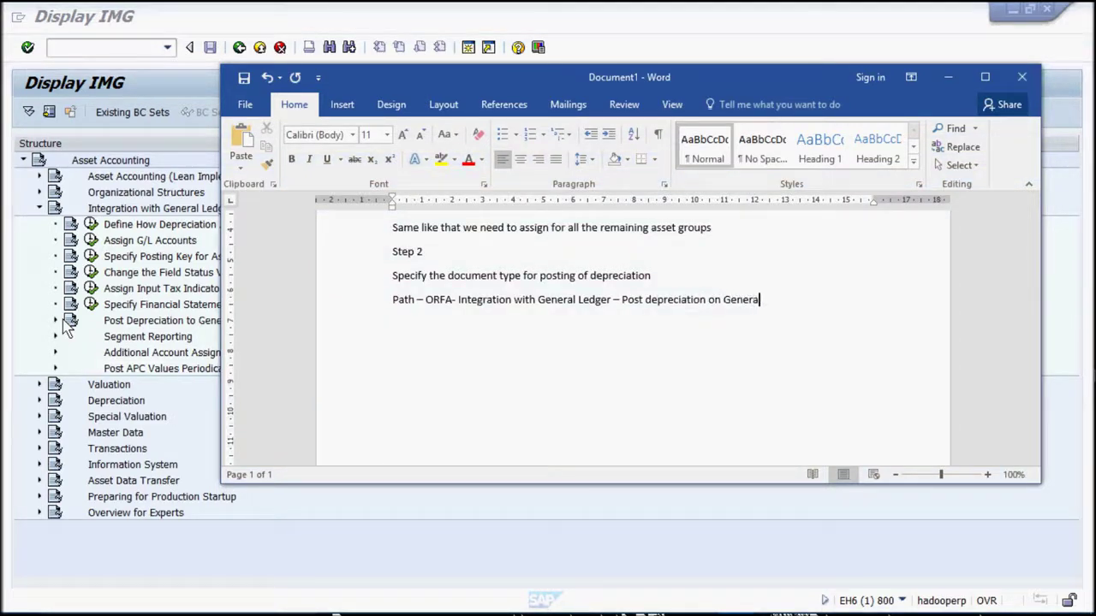
pyautogui.write('edger -')
# - In SAP, expand Post Depreciation to General Ledger Accounting and execute Specify Document Type for Posting of Depreciation
pyautogui.click(64, 323)
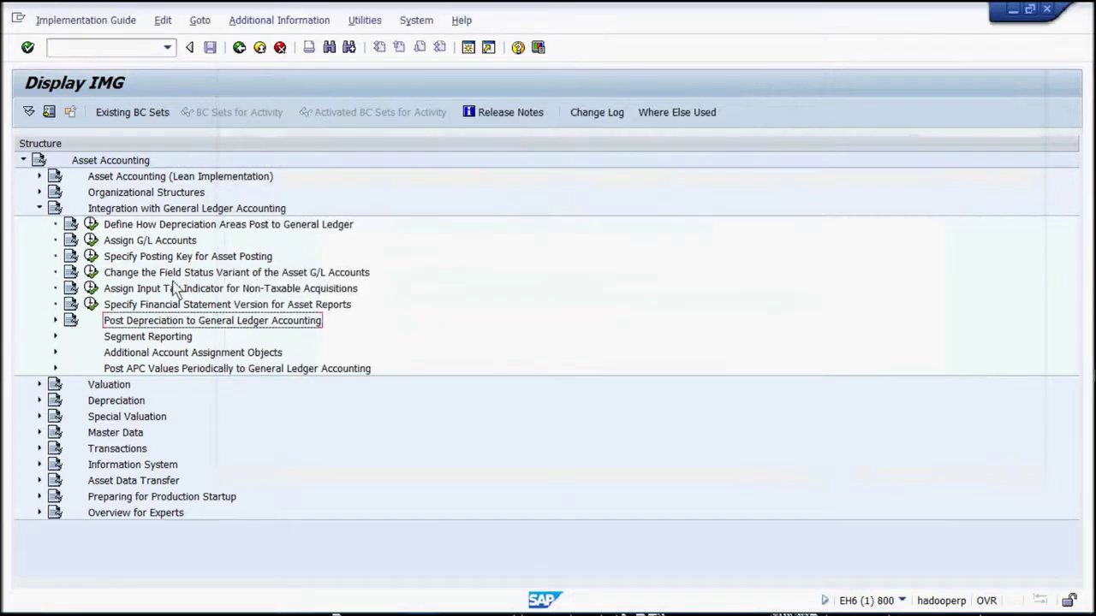
pyautogui.click(57, 322)
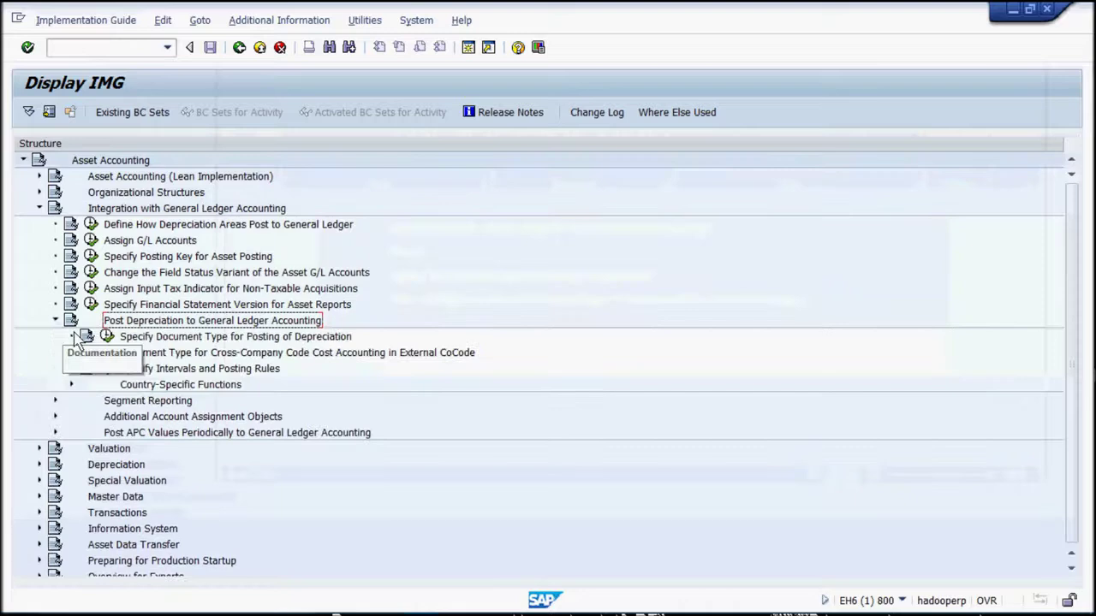
pyautogui.click(107, 337)
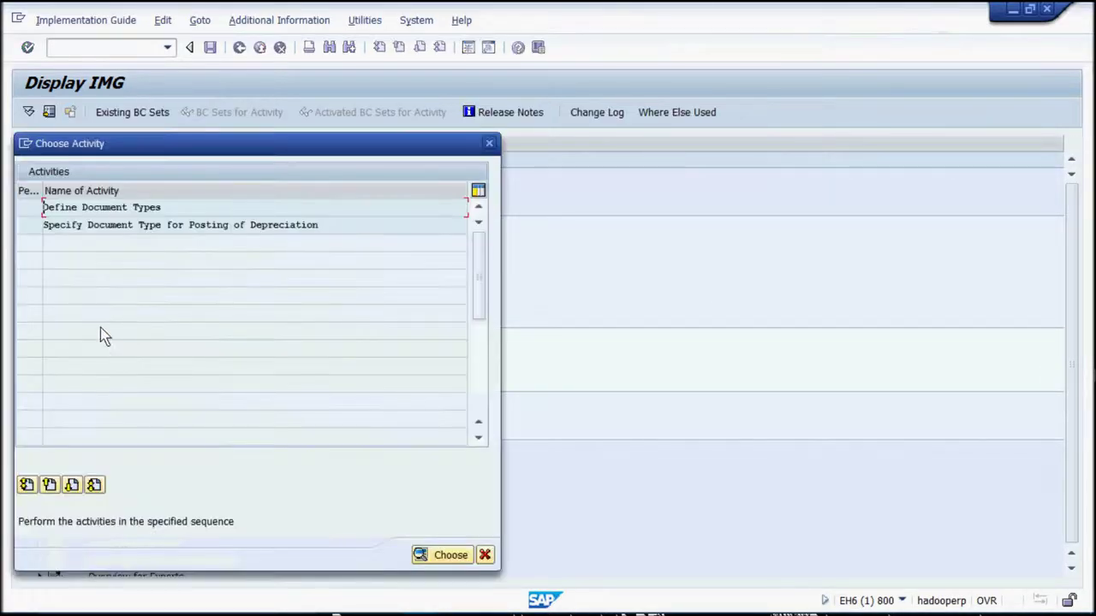
# - Finish the Word path line with "Define document type for posting GL accounts – define document types" and open the Define Document Types activity in SAP
pyautogui.hotkey('alt', 'Tab')
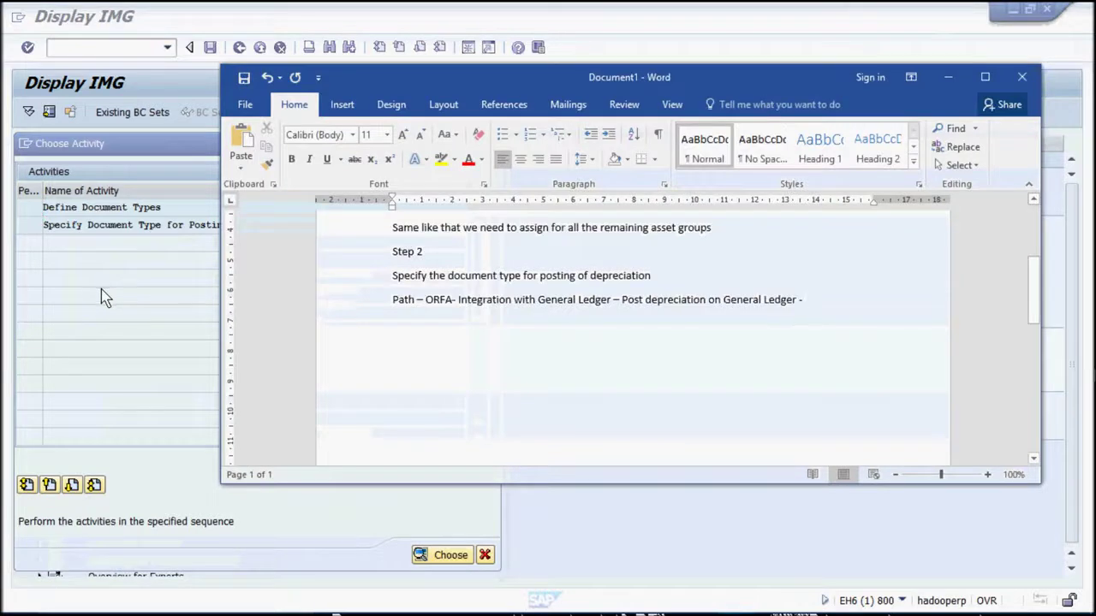
pyautogui.write('Define ')
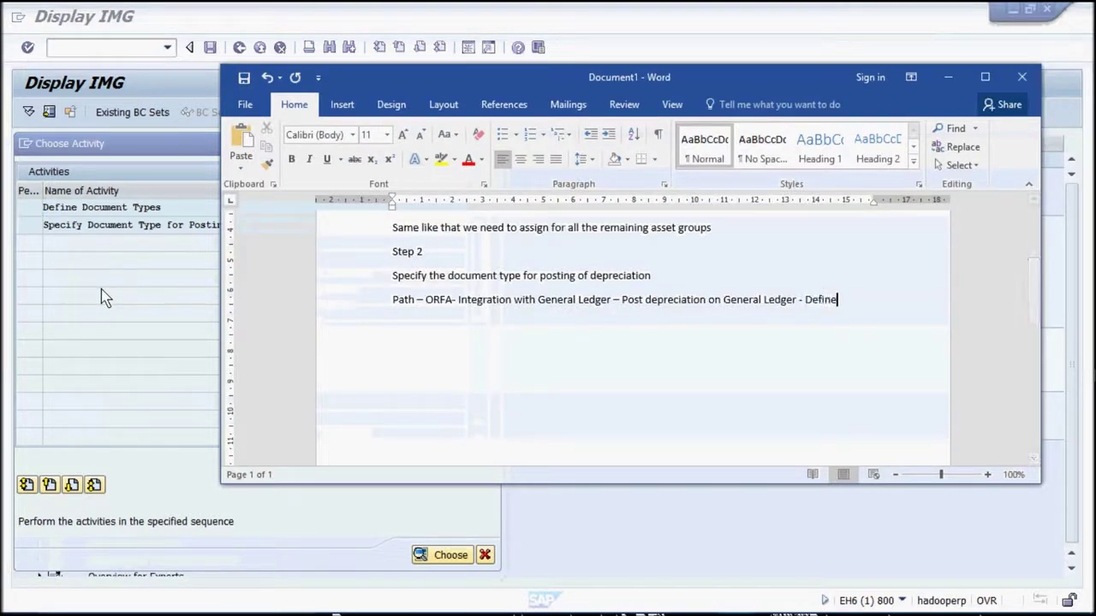
pyautogui.write('document')
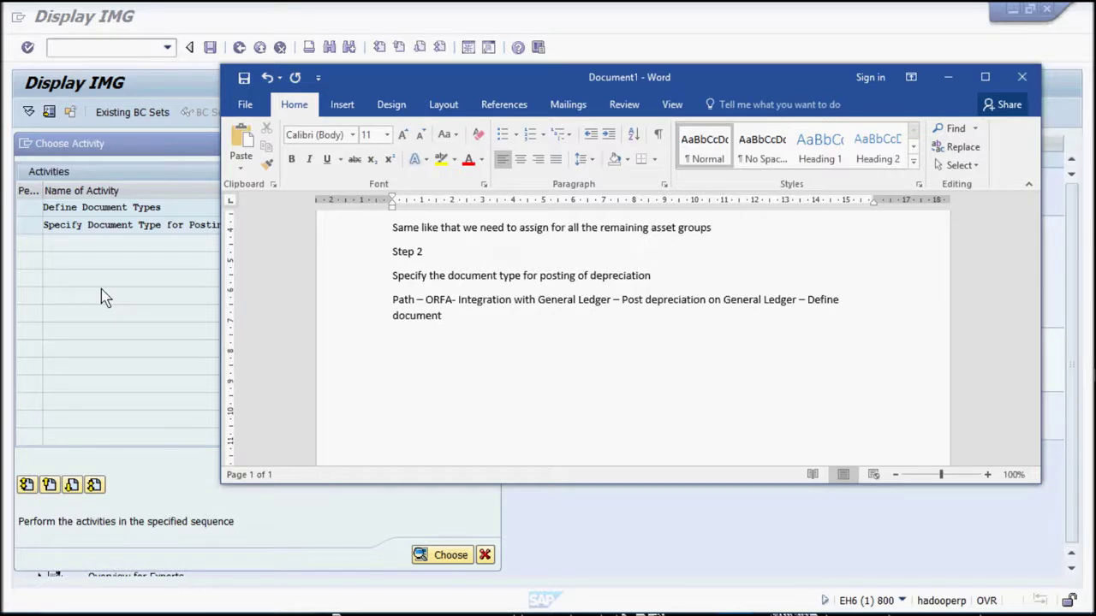
pyautogui.write('type for posting GL acc')
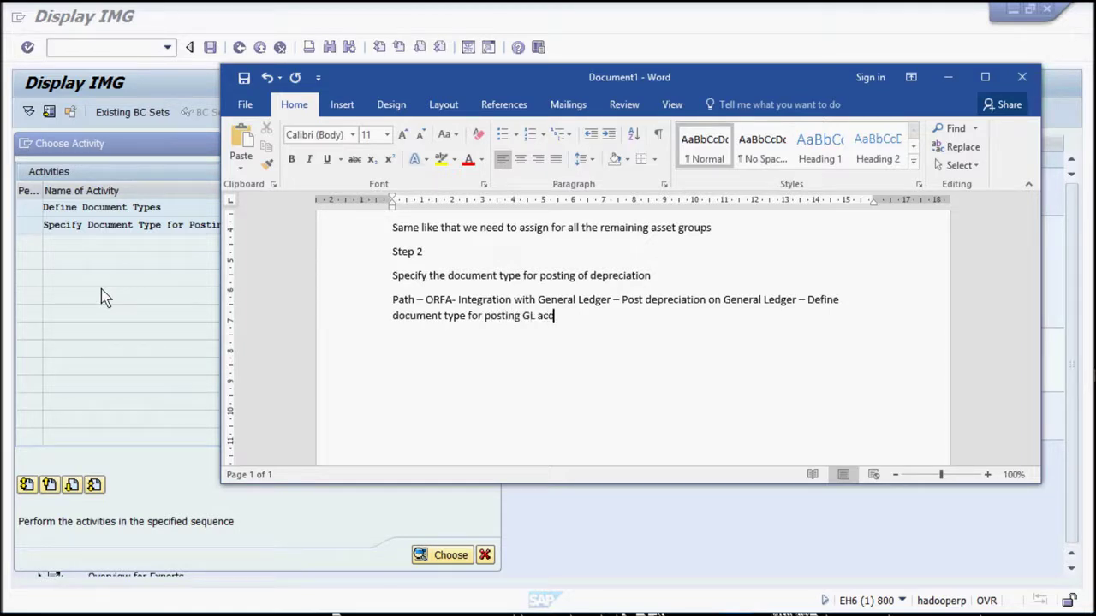
pyautogui.write('ounts -')
pyautogui.write('define ')
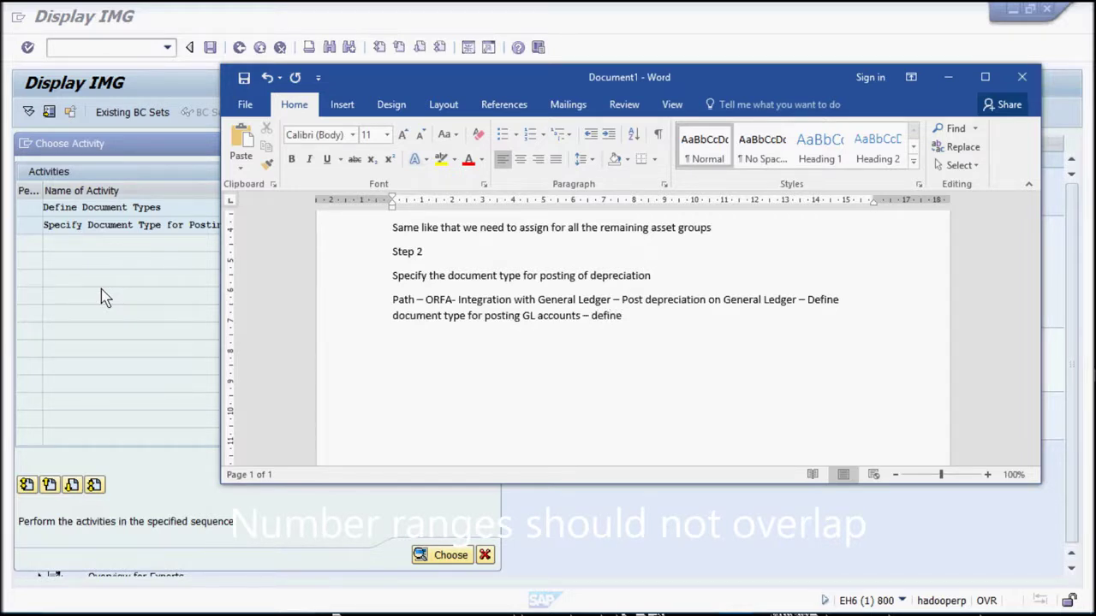
pyautogui.write('document types')
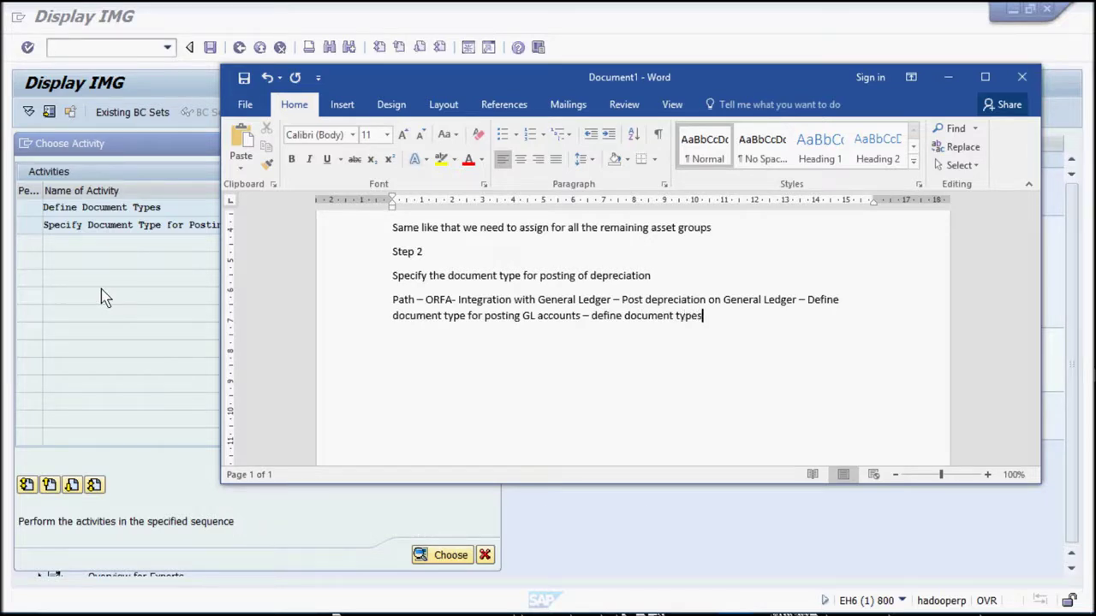
pyautogui.press('Return')
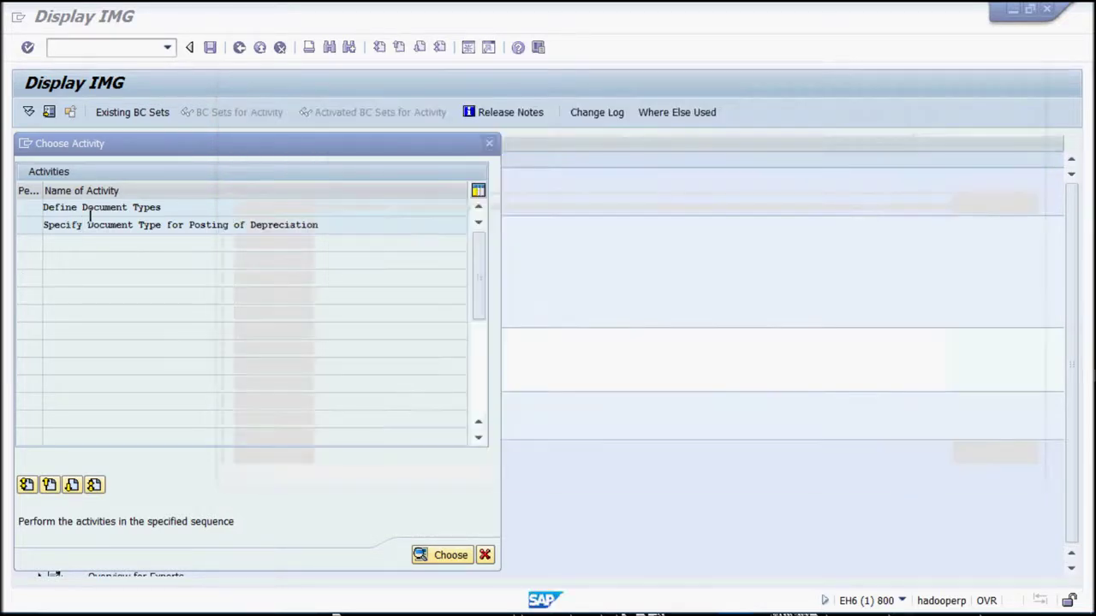
pyautogui.click(90, 212)
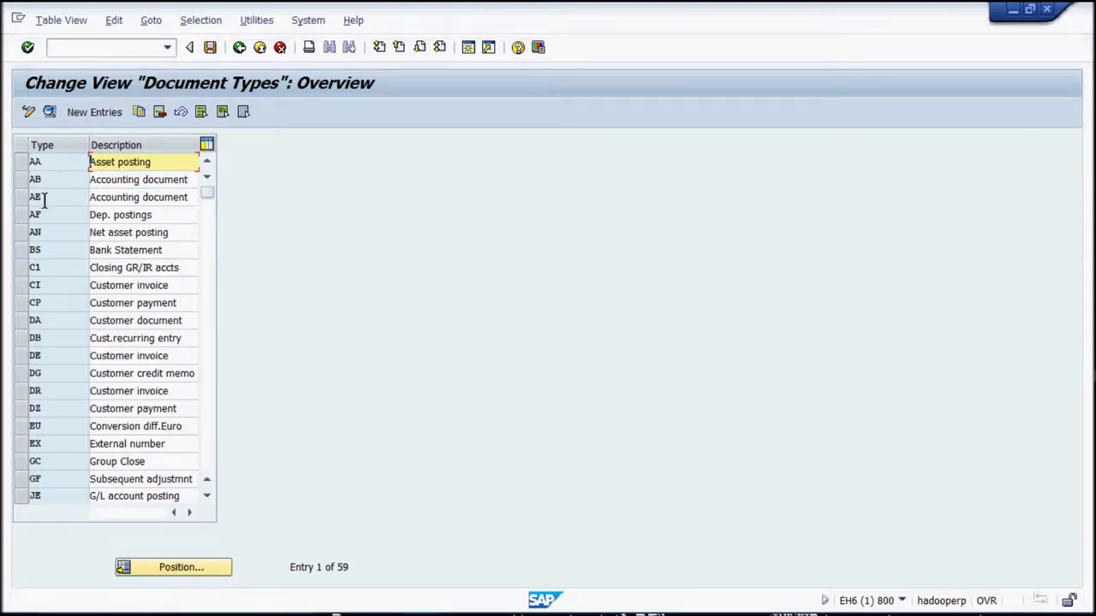
# - Open the details of document type AF (Dep. postings) and its number range intervals for company code 1004 in change mode
pyautogui.click(22, 216)
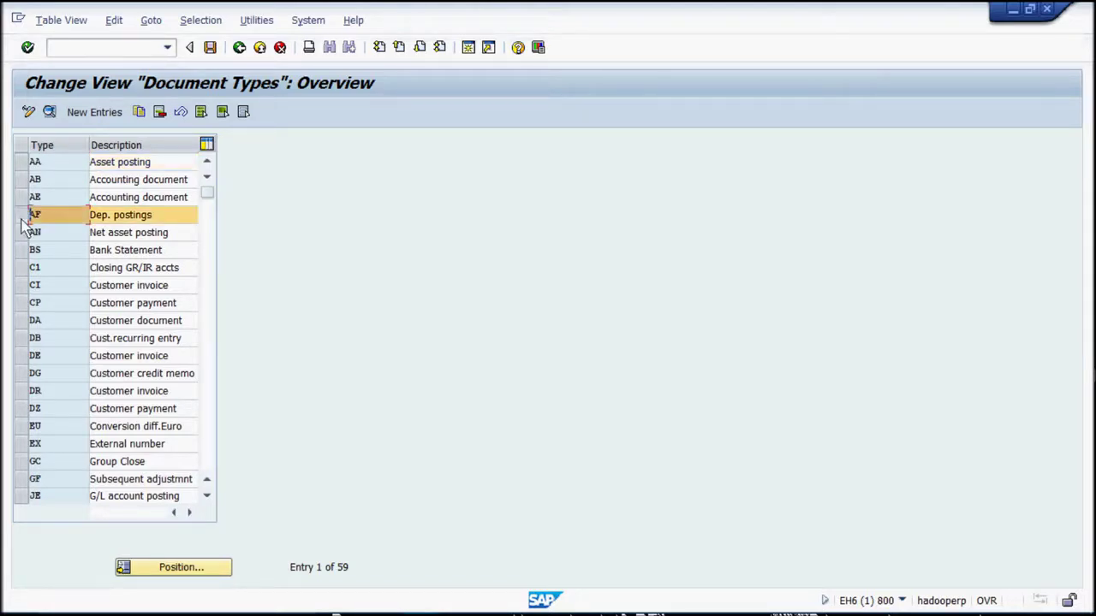
pyautogui.click(22, 162)
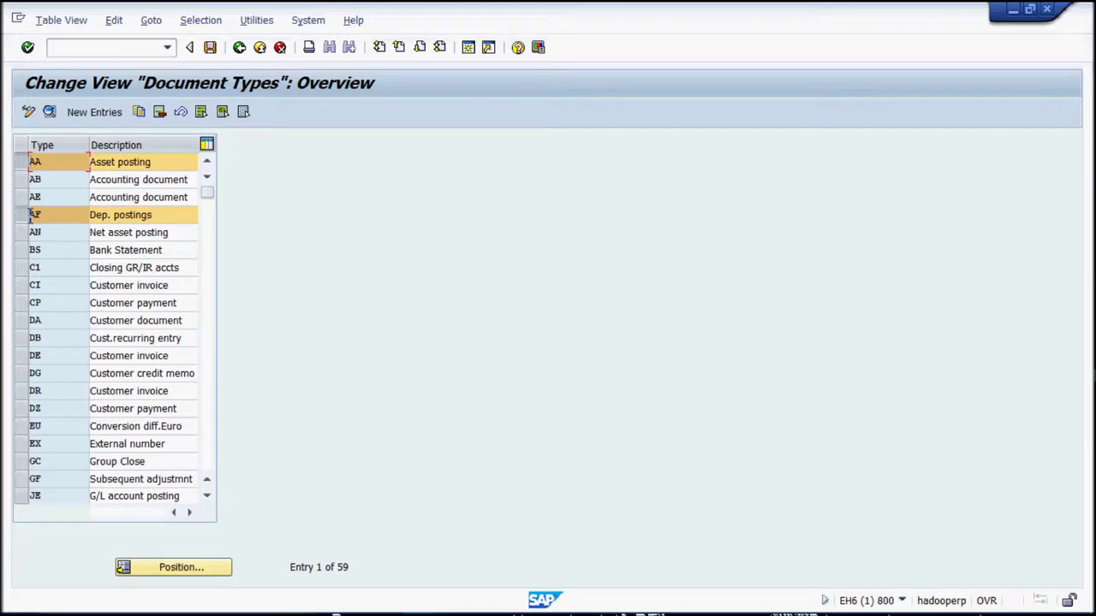
pyautogui.click(22, 163)
pyautogui.doubleClick(45, 216)
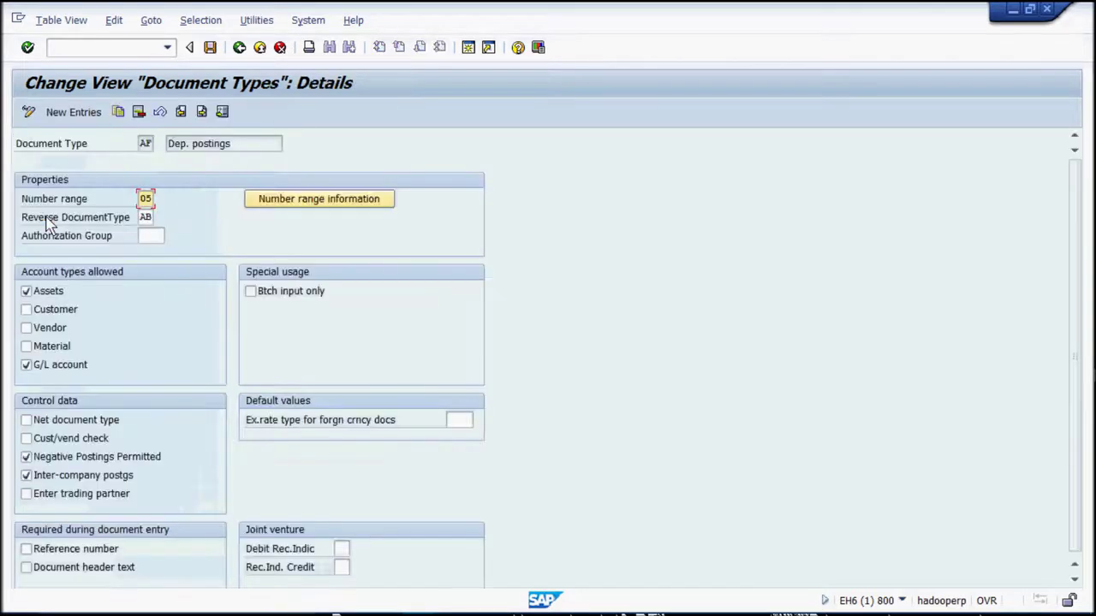
pyautogui.click(307, 206)
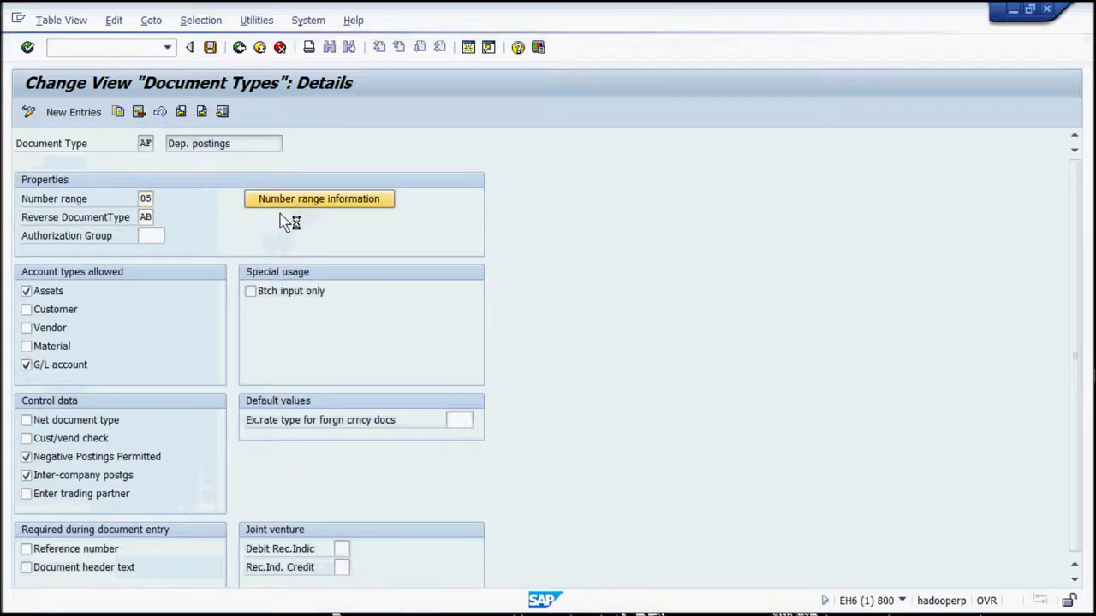
pyautogui.write('1004')
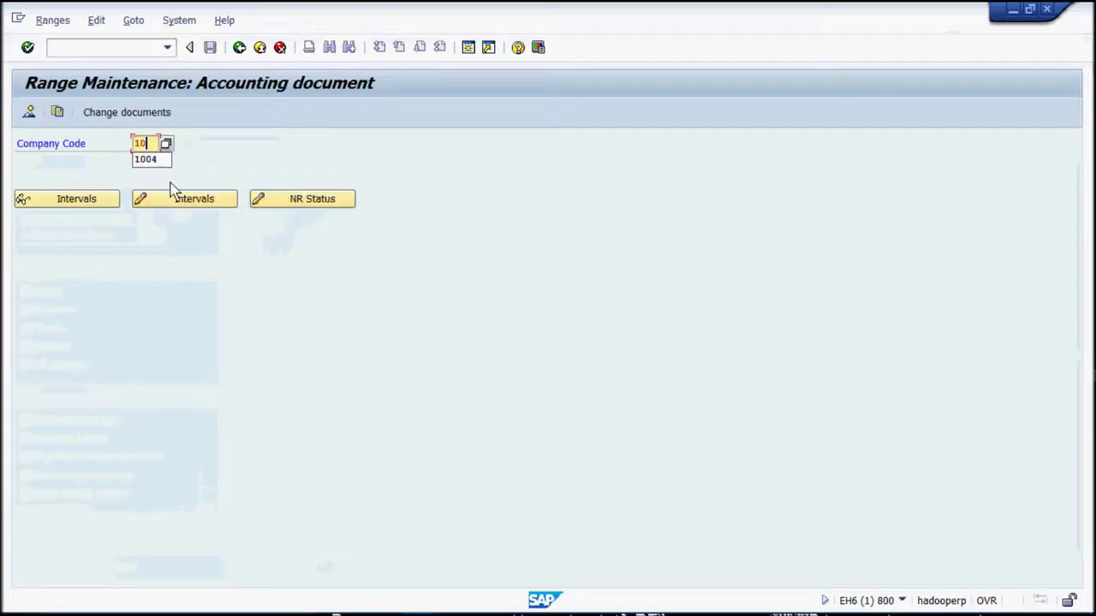
pyautogui.click(173, 199)
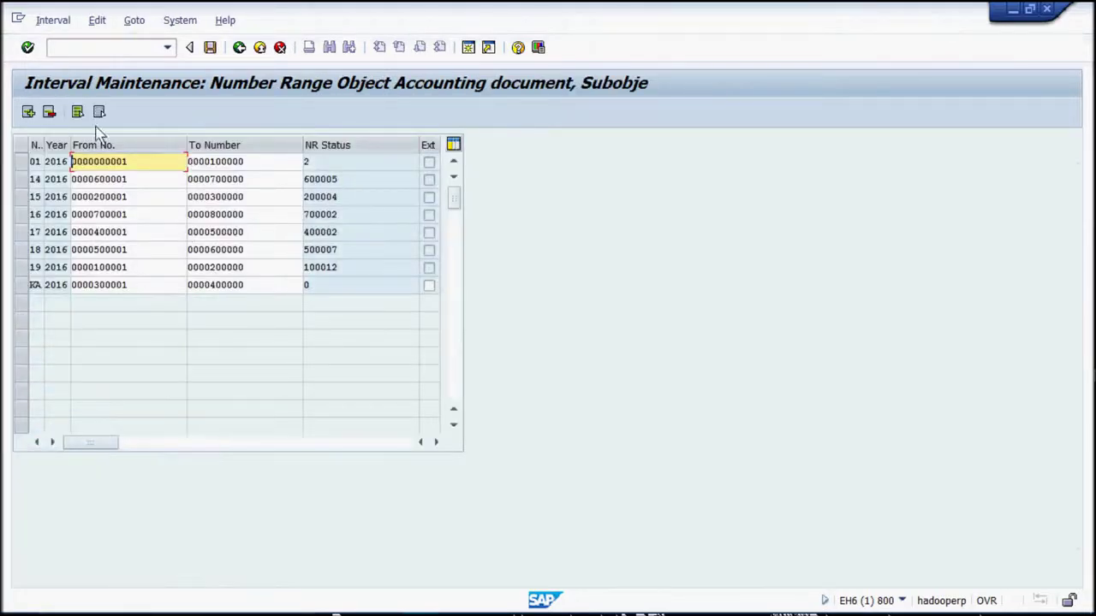
# - Insert number range interval 05 for year 2016, running from 800000 to 899999
pyautogui.click(28, 112)
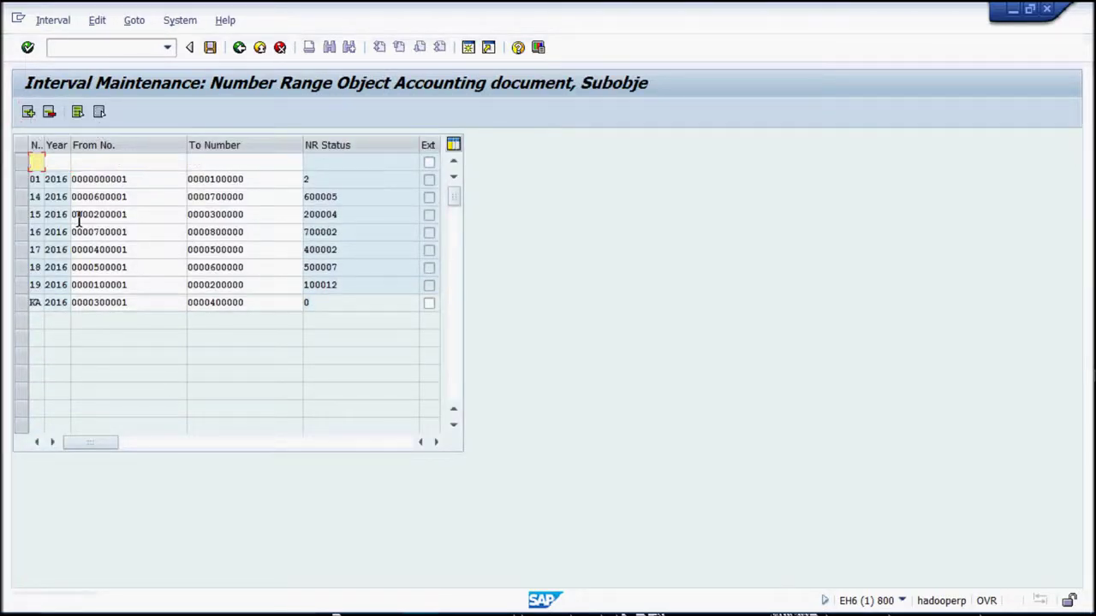
pyautogui.write('05')
pyautogui.write('2017')
pyautogui.press('BackSpace')
pyautogui.write('6')
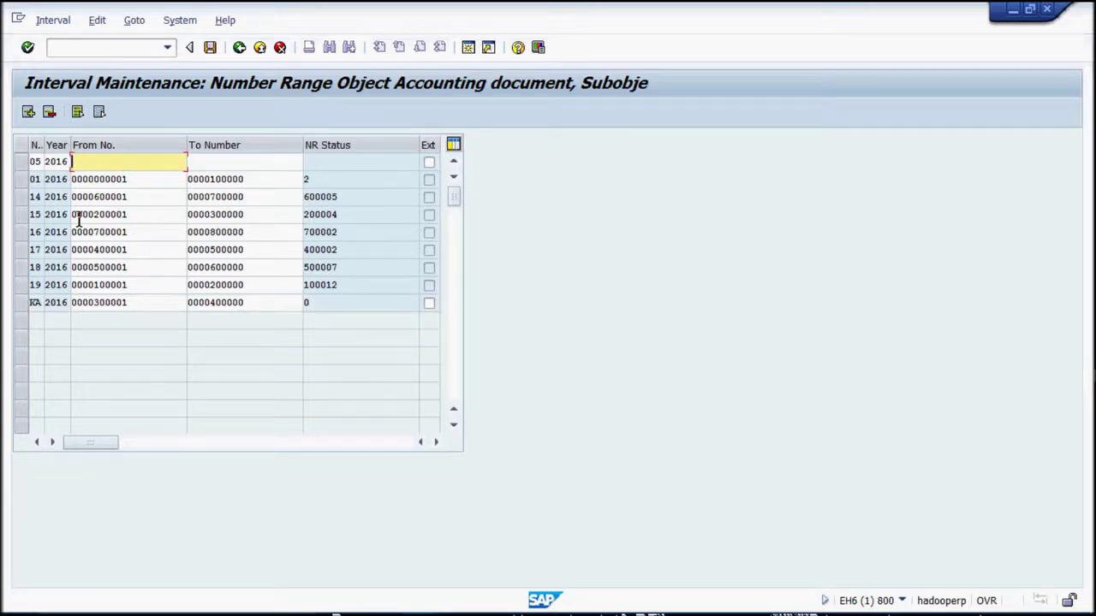
pyautogui.write('8000000')
pyautogui.press('Tab')
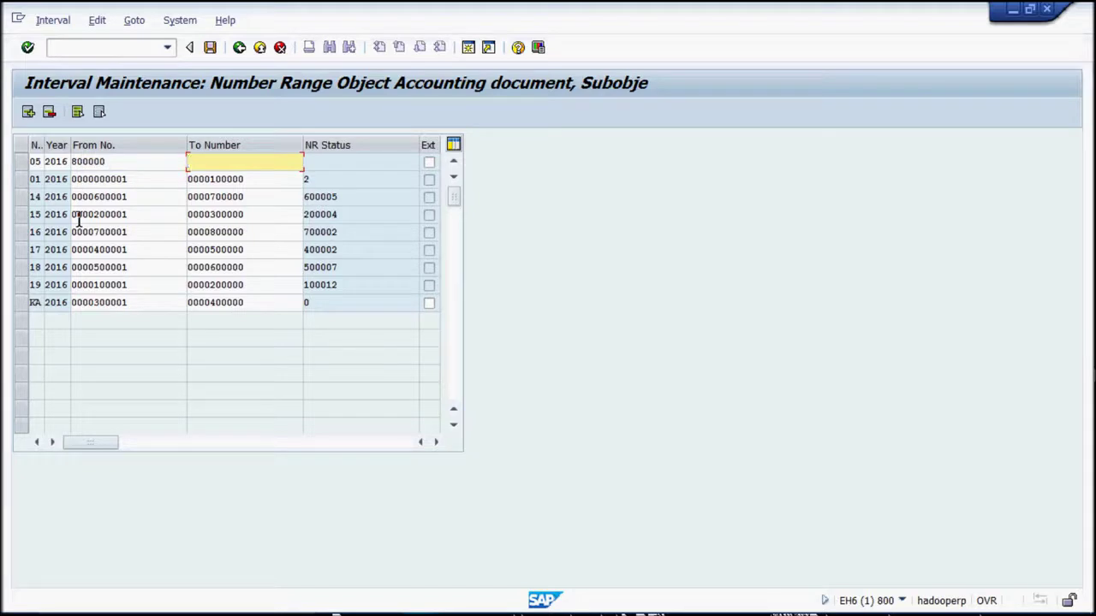
pyautogui.write('899999')
pyautogui.press('Return')
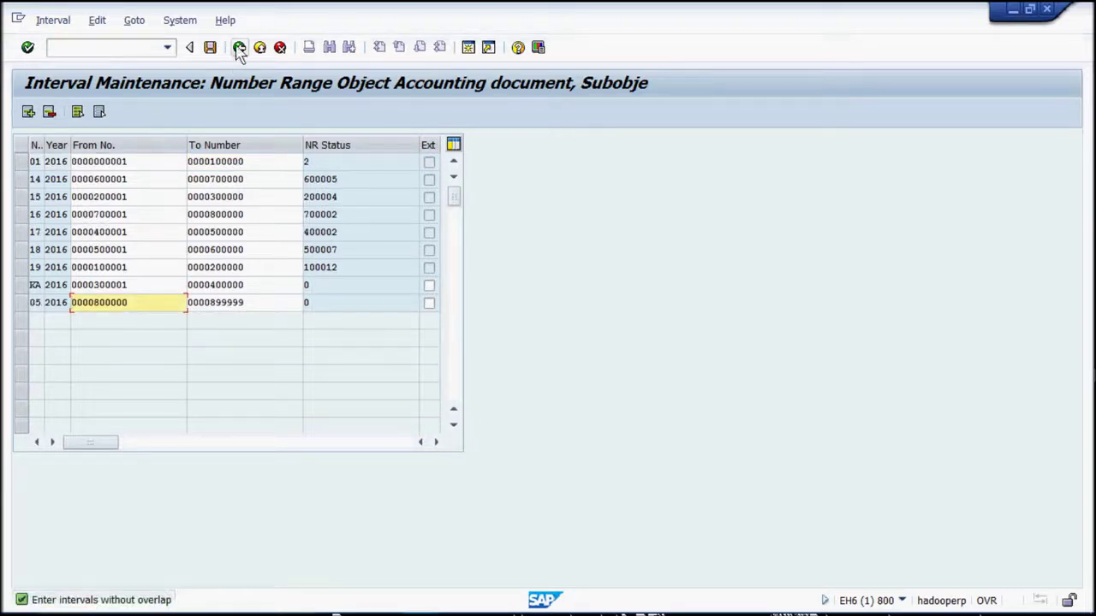
# - Set the From number of interval 05 to 800001, save the intervals and return to the document types overview
pyautogui.click(209, 47)
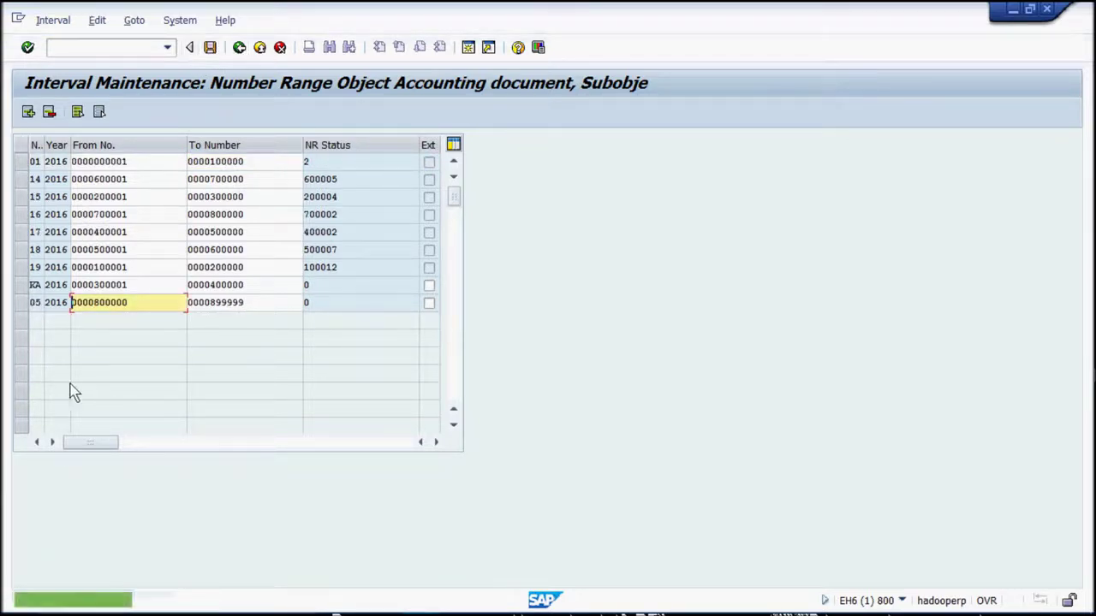
pyautogui.click(23, 307)
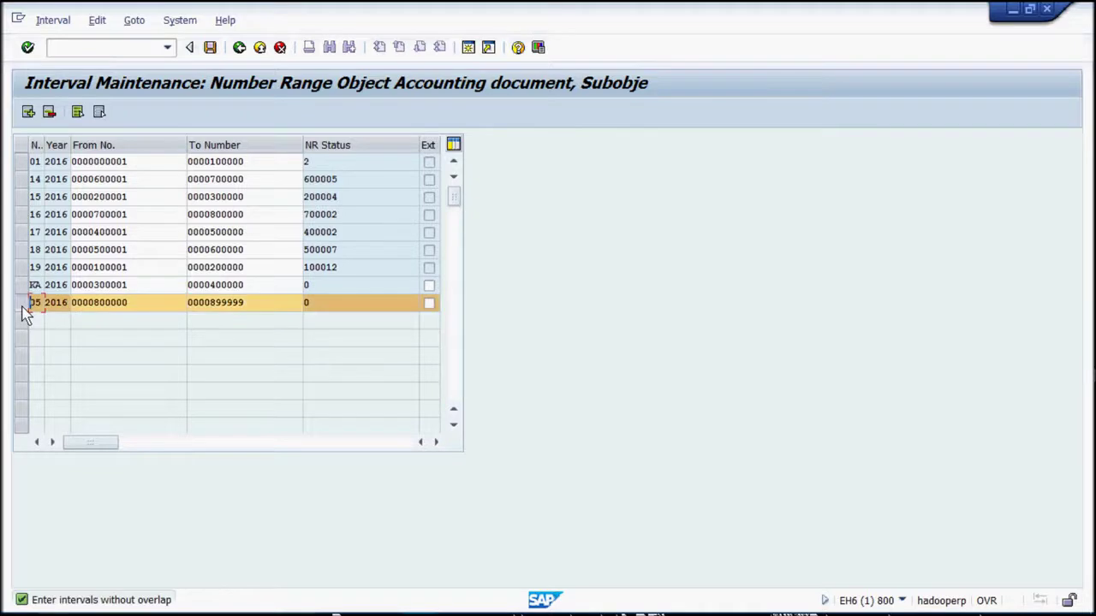
pyautogui.click(239, 48)
pyautogui.click(239, 49)
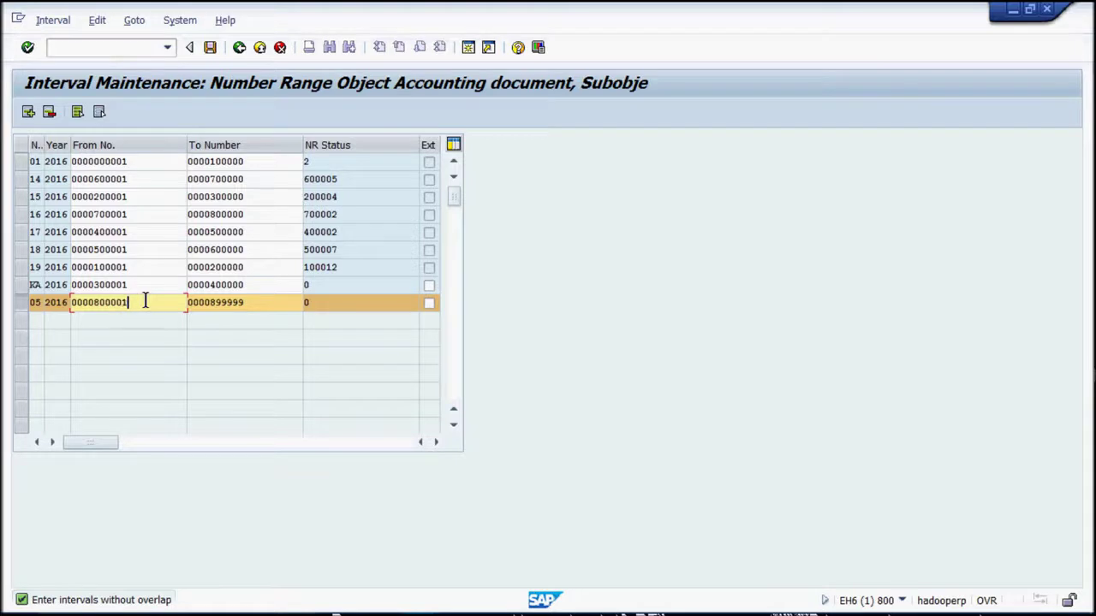
pyautogui.press('Return')
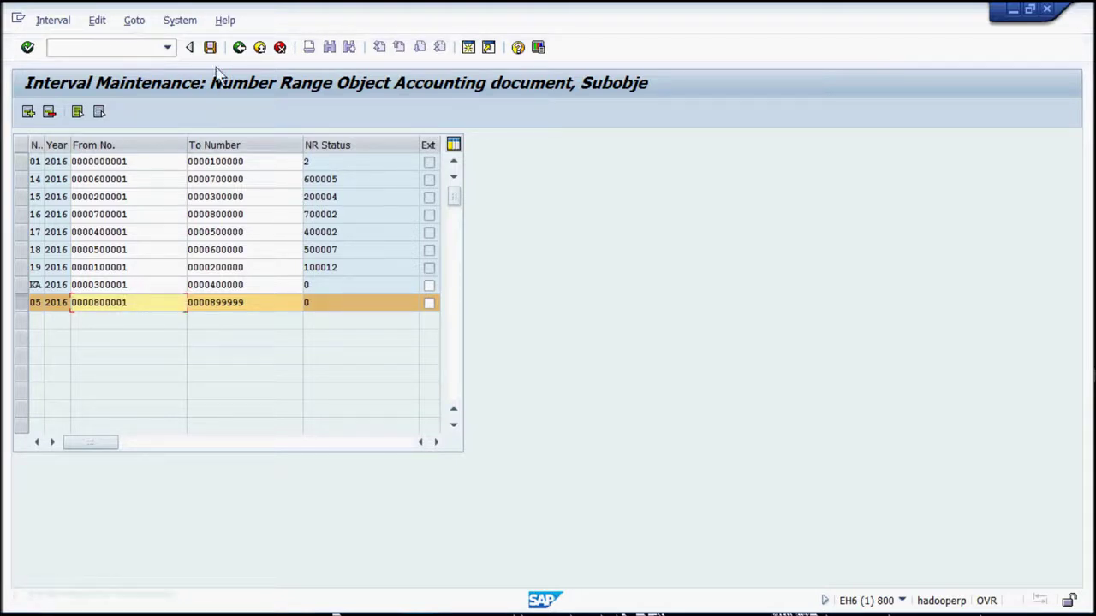
pyautogui.click(209, 48)
pyautogui.click(437, 520)
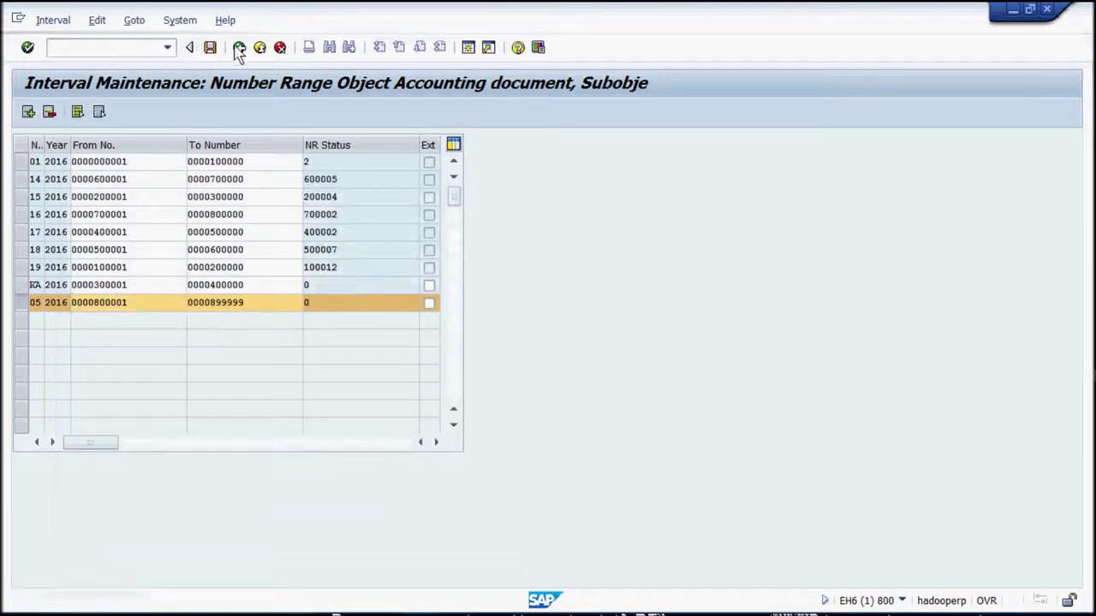
pyautogui.click(239, 48)
pyautogui.click(250, 341)
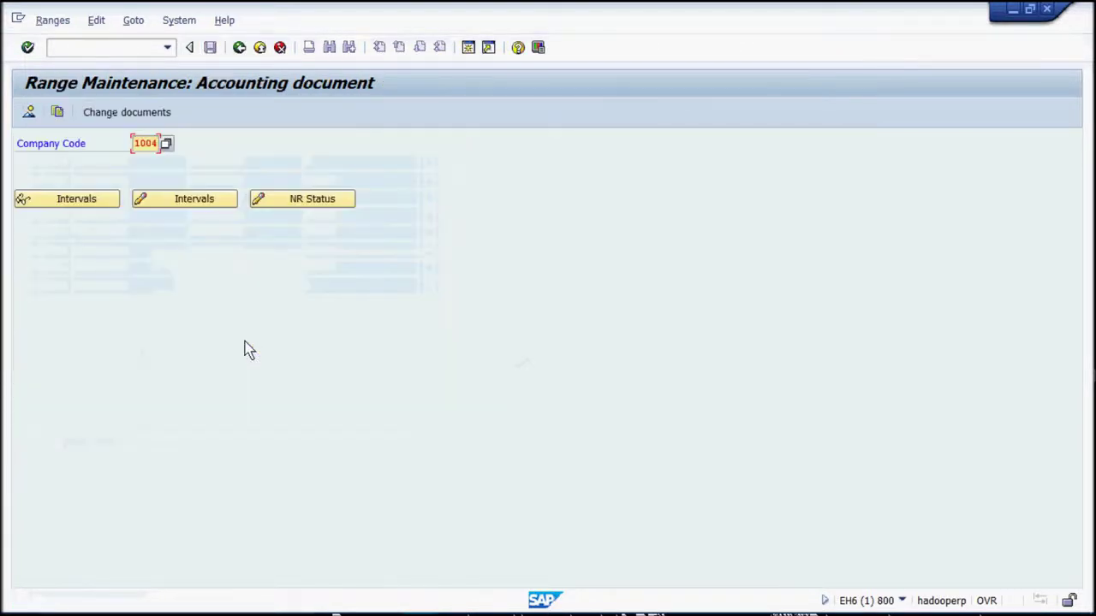
pyautogui.click(238, 48)
pyautogui.click(238, 48)
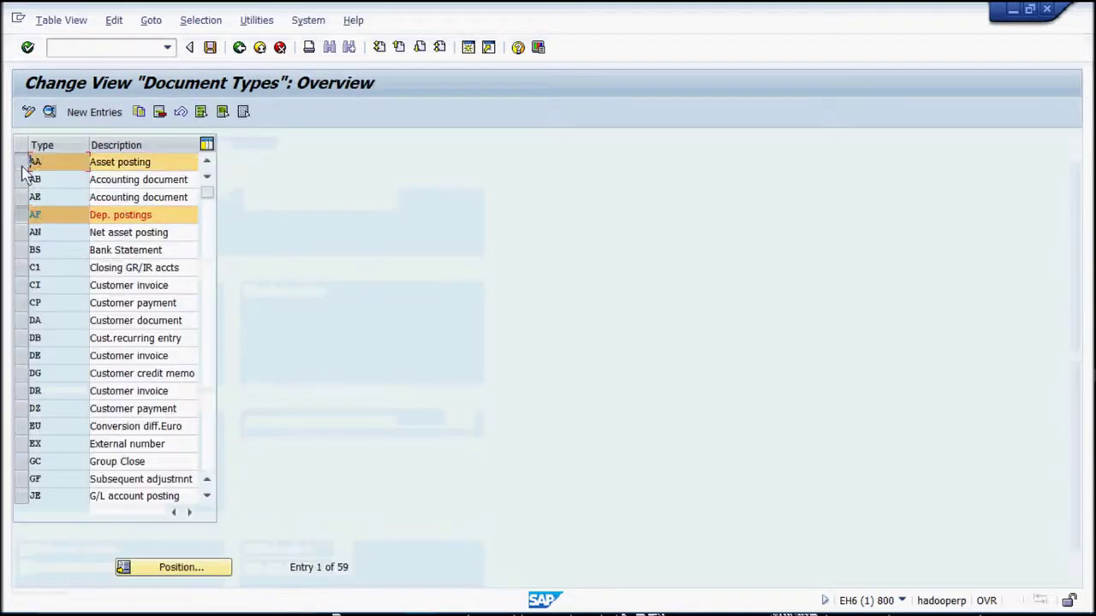
# - Open document type AA (Asset posting), check intervals 01 and 05 of company code 1004, and return to the AA details
pyautogui.doubleClick(89, 161)
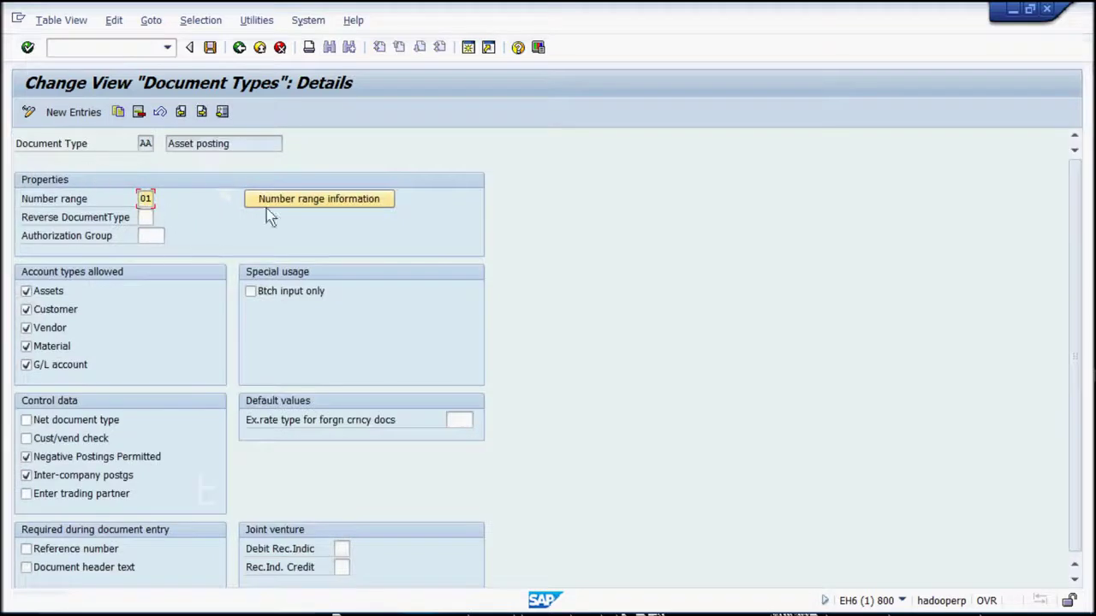
pyautogui.click(293, 201)
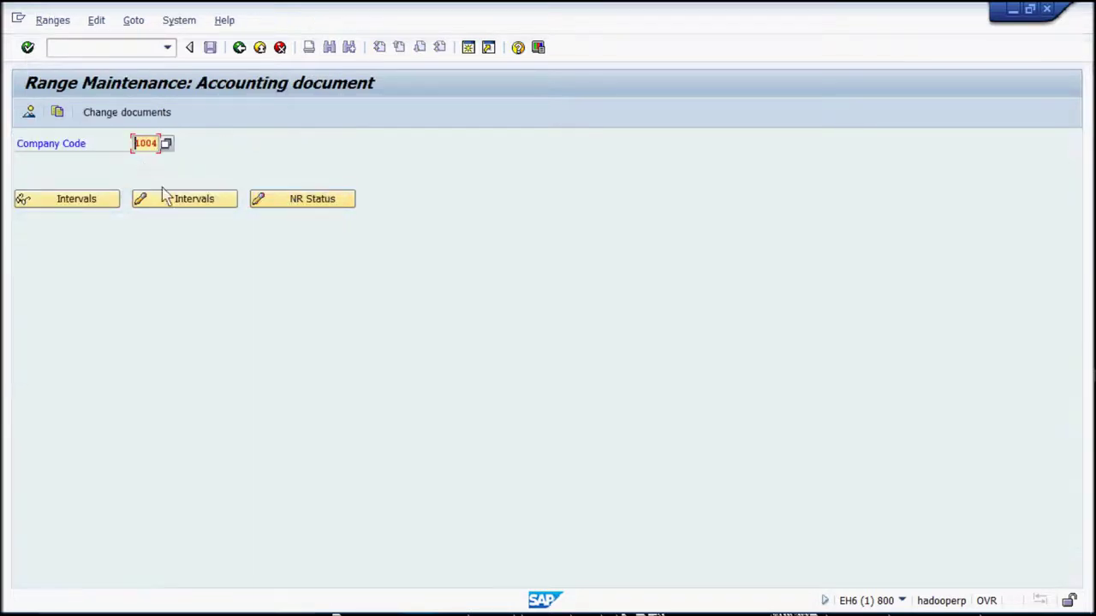
pyautogui.click(163, 198)
pyautogui.moveTo(23, 163); pyautogui.dragTo(25, 178)
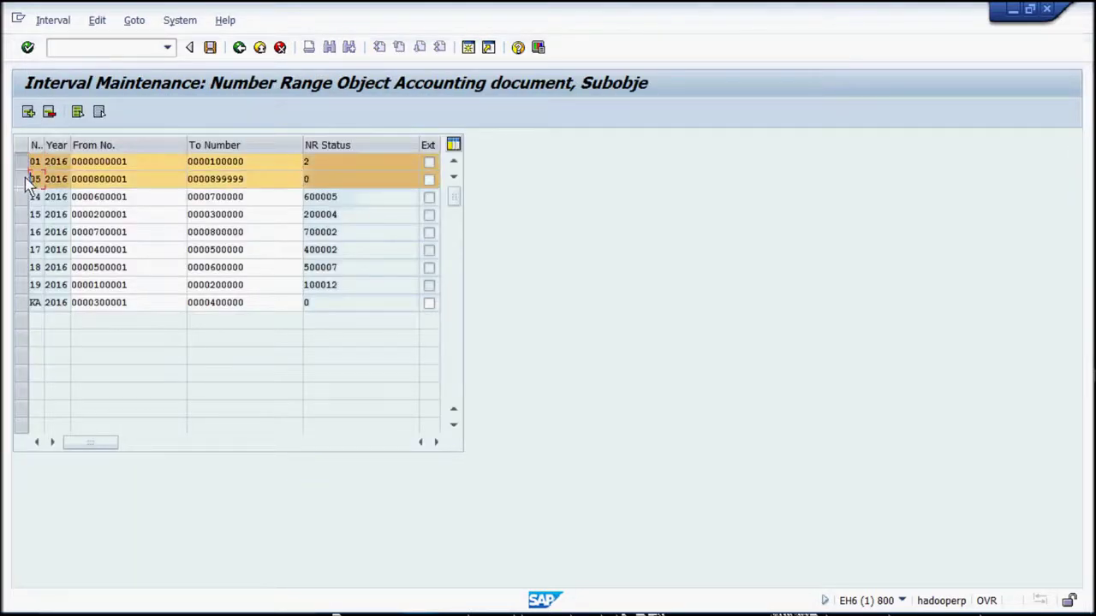
pyautogui.click(280, 47)
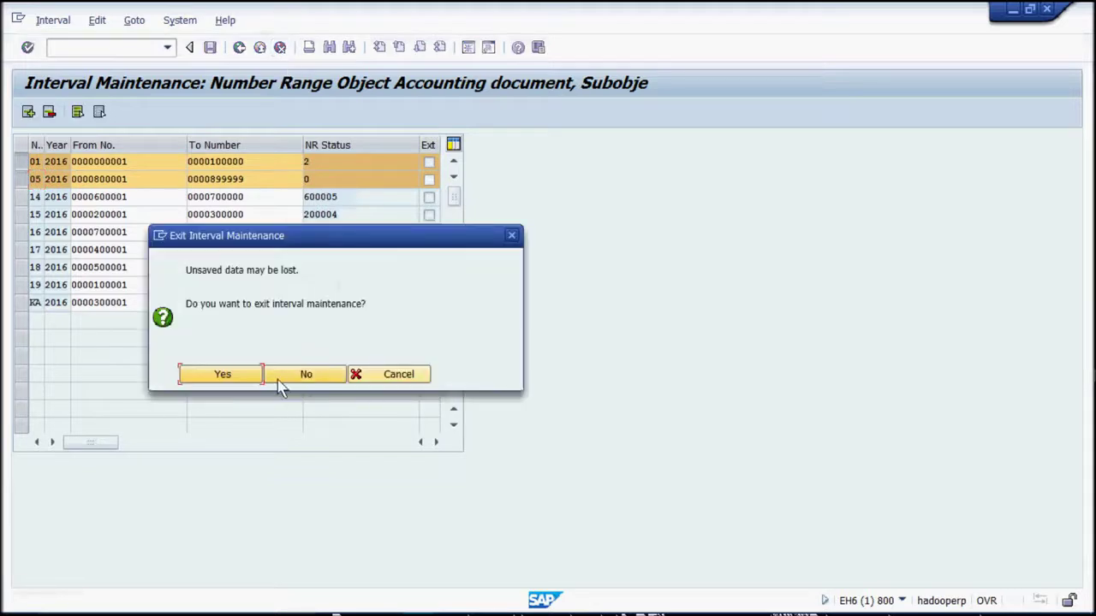
pyautogui.click(305, 382)
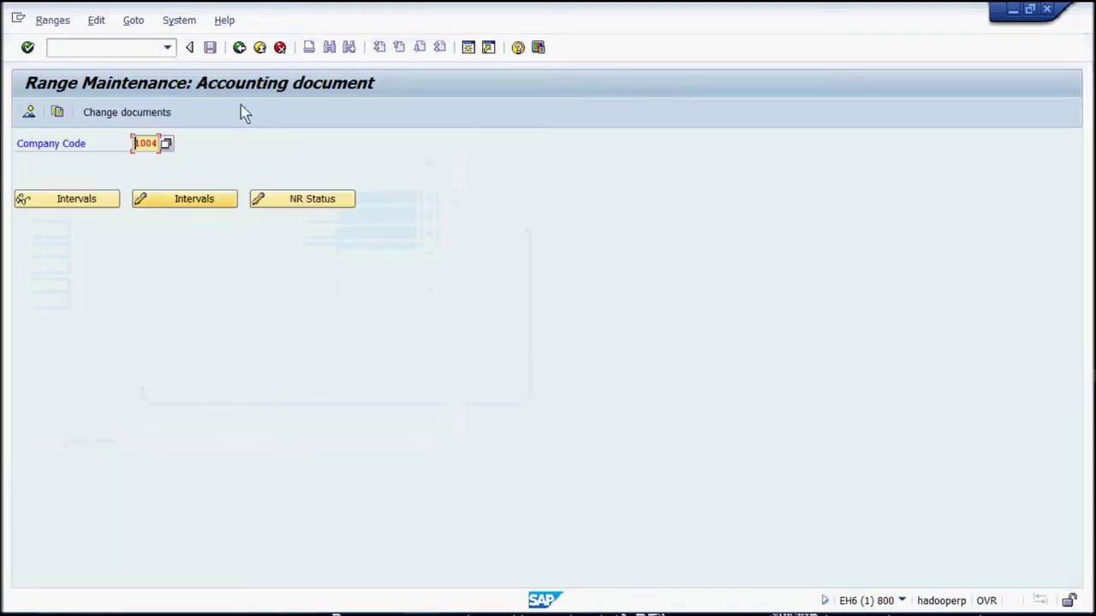
pyautogui.click(239, 47)
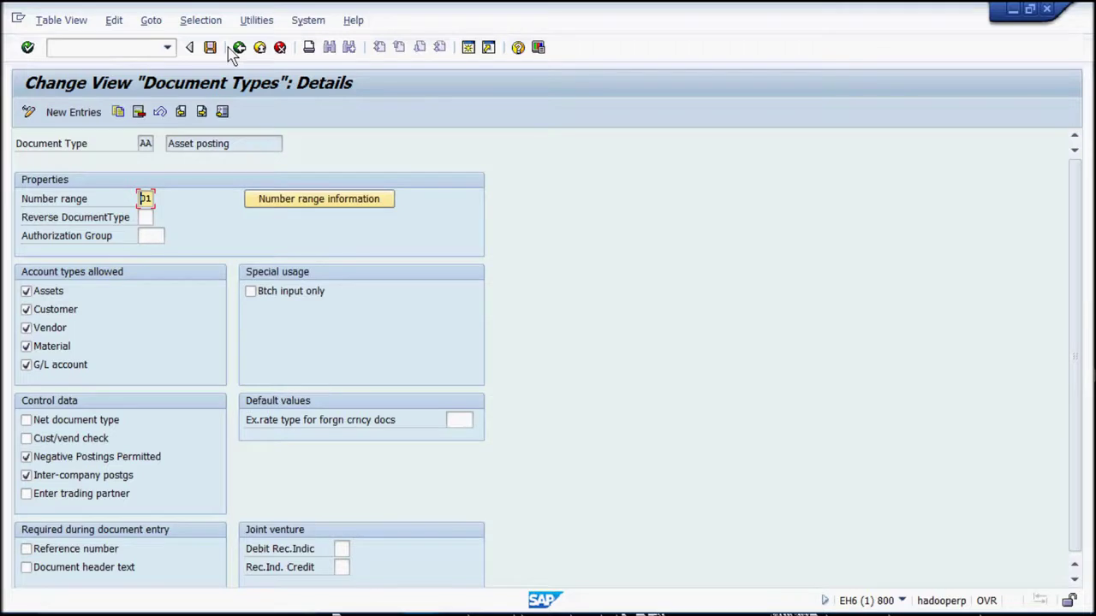
# - Switch to the Word notes and add the lines "Next step", "Specify Intervals and Posting rules" and "Path - same Path"
pyautogui.hotkey('alt', 'Tab')
pyautogui.write('Next step')
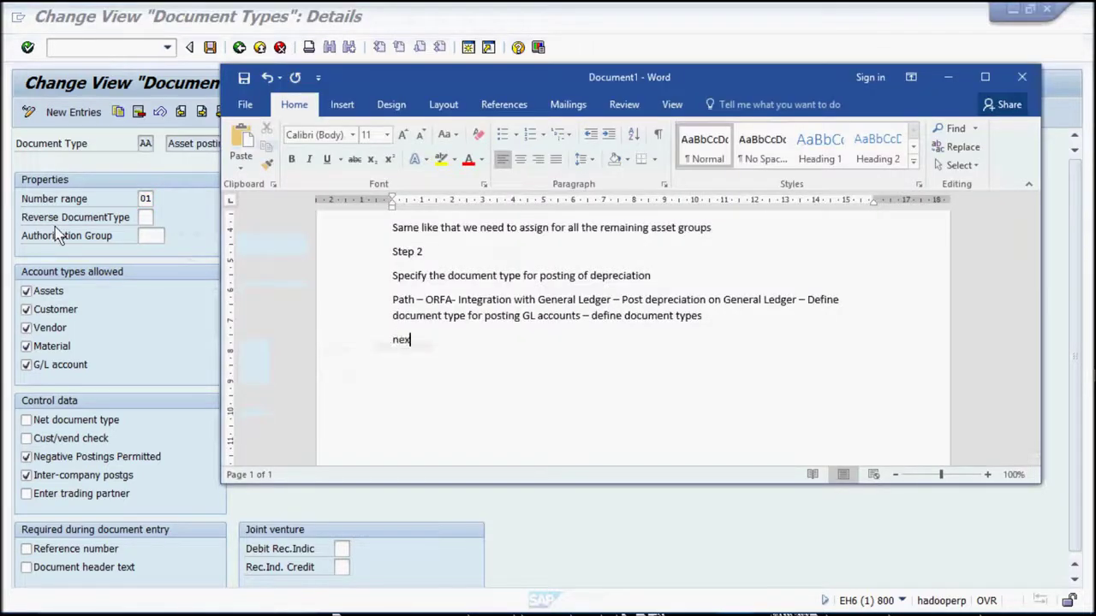
pyautogui.press('Return')
pyautogui.write('Spe')
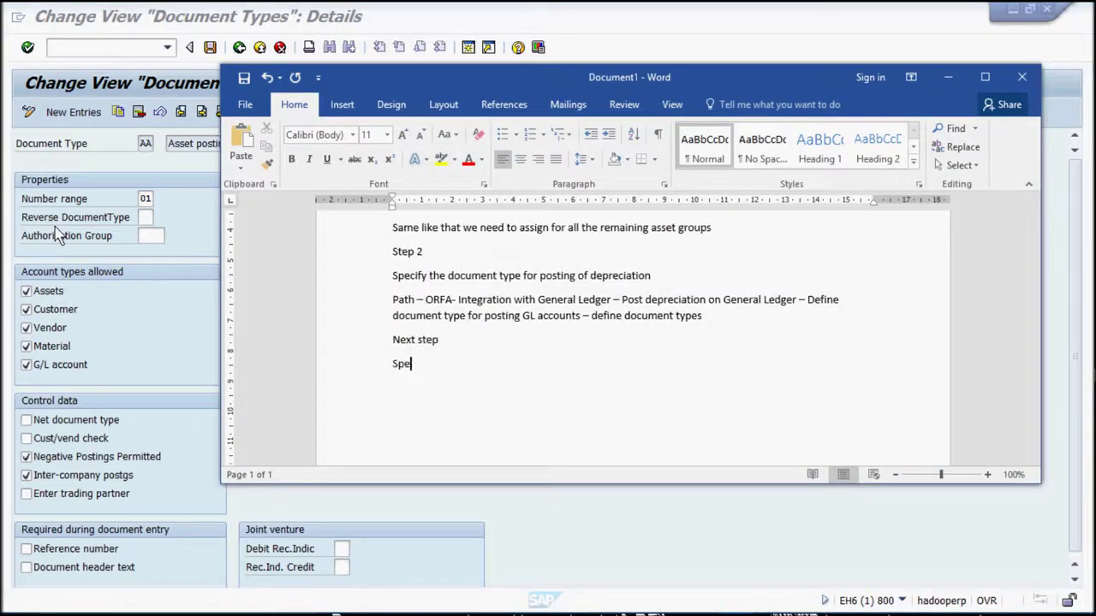
pyautogui.write('cify Intervals and Posting rules')
pyautogui.press('Return')
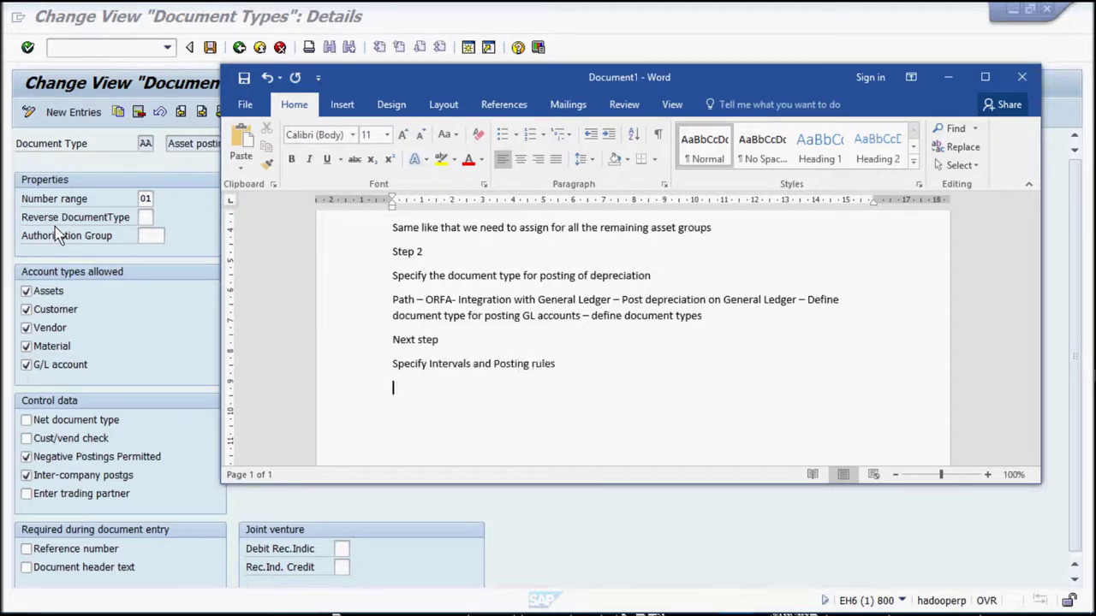
pyautogui.write('Path - same Pathy')
# - Switch to SAP, open the Asset Accounting implementation guide structure and expand Integration with General Ledger Accounting
pyautogui.click(75, 46)
pyautogui.click(75, 46)
pyautogui.write('/NSPRO')
pyautogui.press('Return')
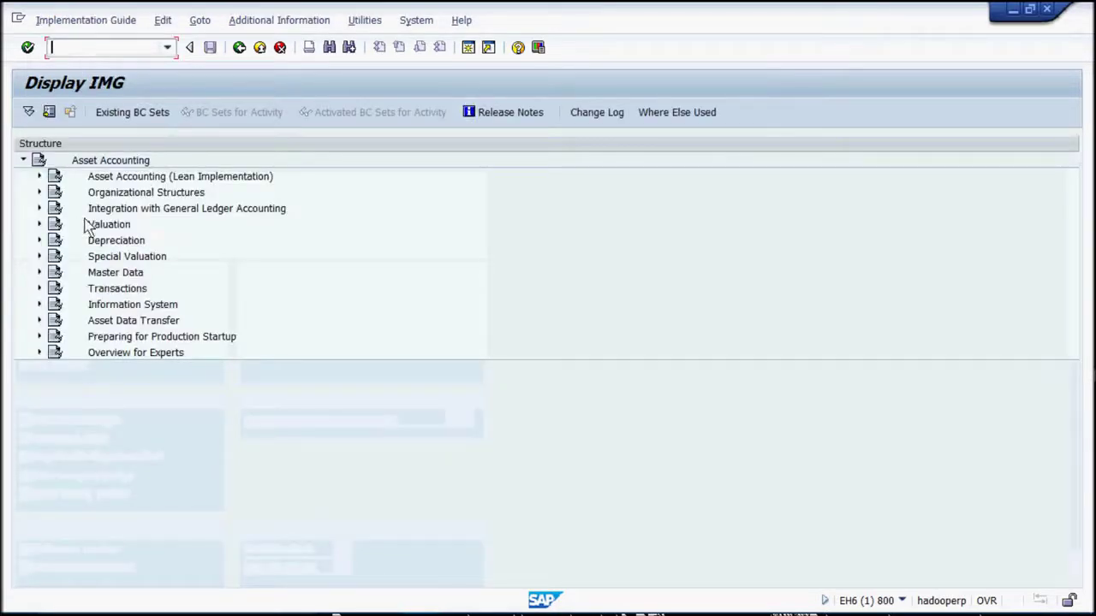
pyautogui.click(111, 214)
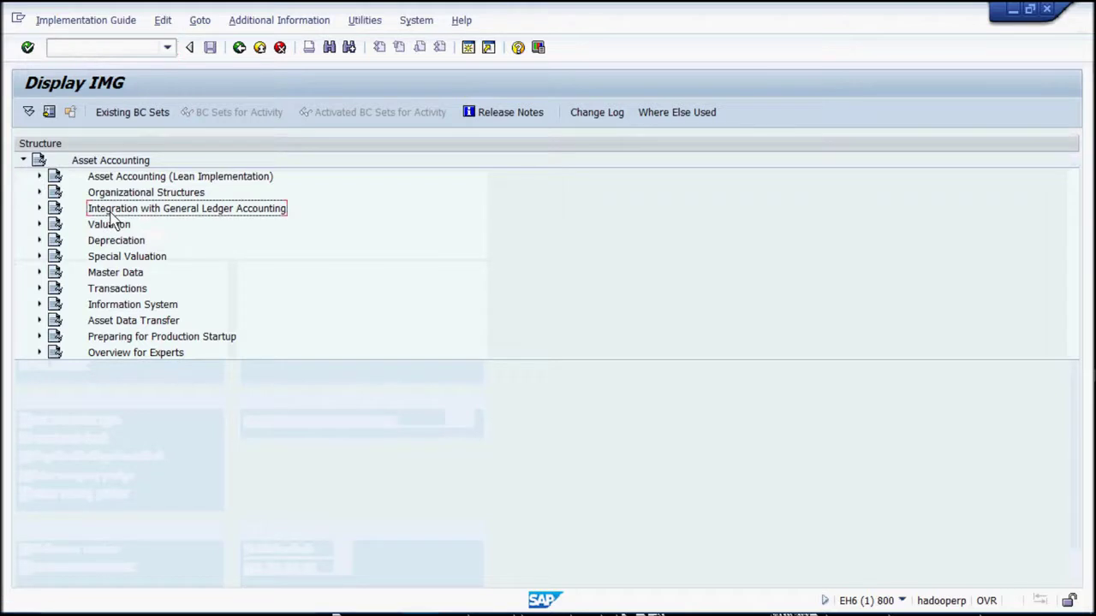
pyautogui.doubleClick(121, 215)
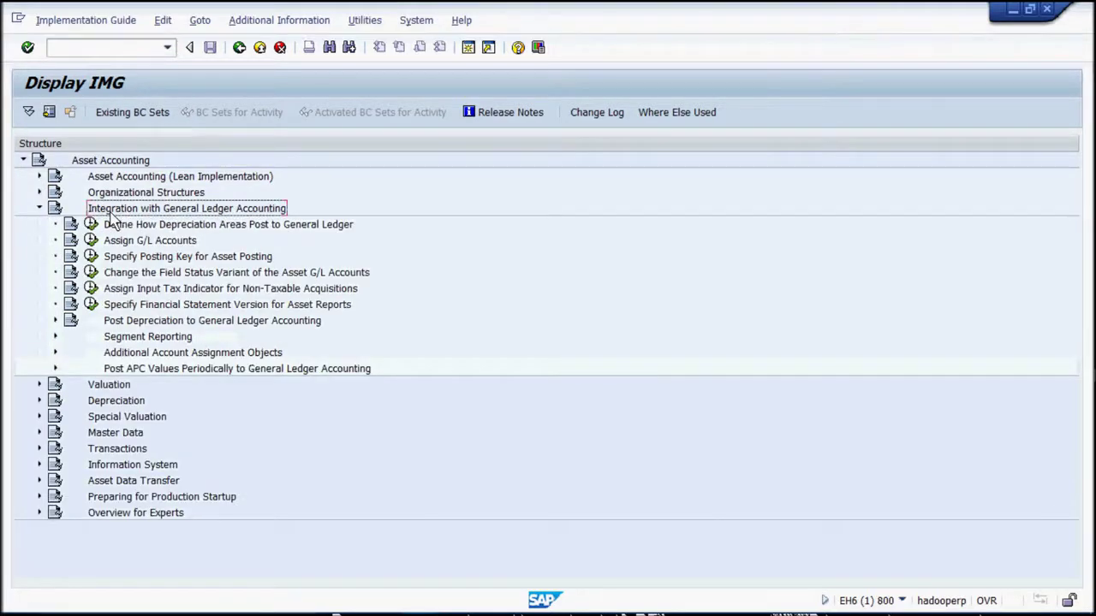
# - Expand Post Depreciation to General Ledger Accounting, open Specify Intervals and Posting Rules, look through the company codes and leave the activity
pyautogui.click(184, 320)
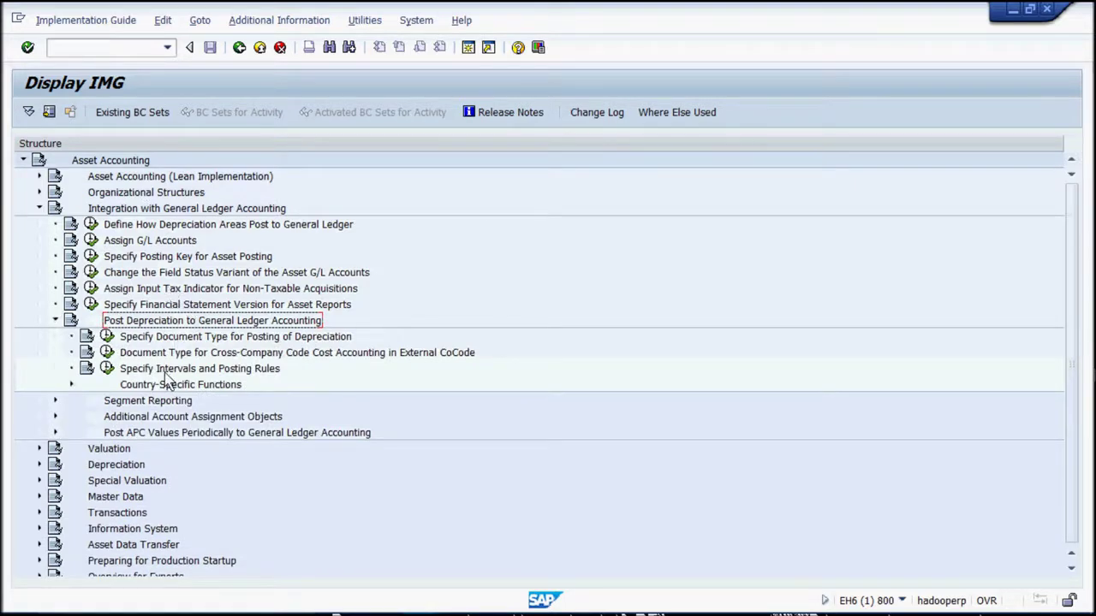
pyautogui.click(165, 356)
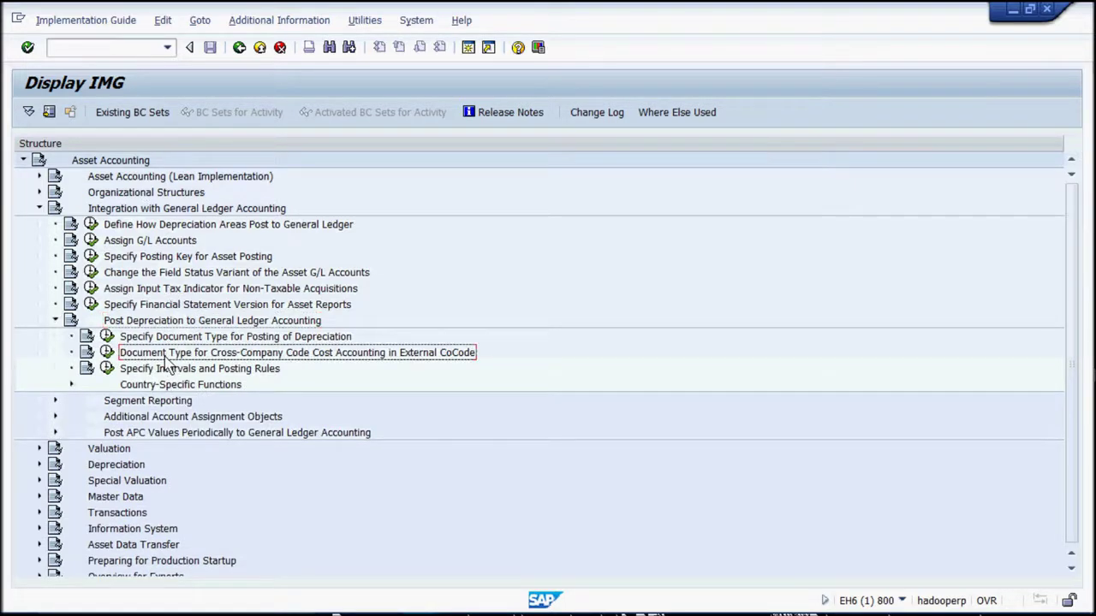
pyautogui.click(124, 371)
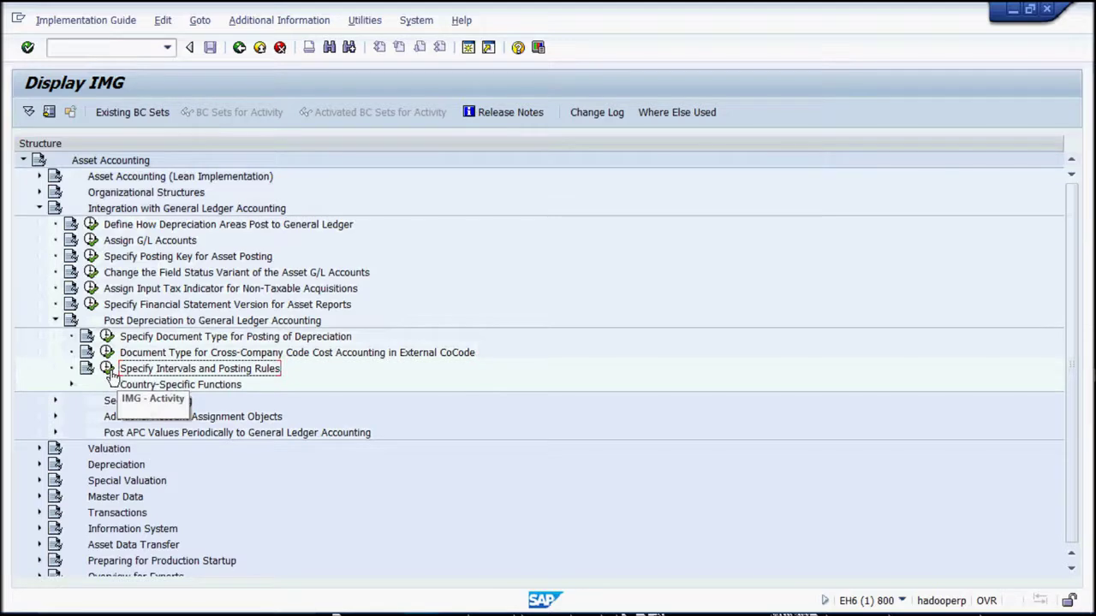
pyautogui.click(107, 370)
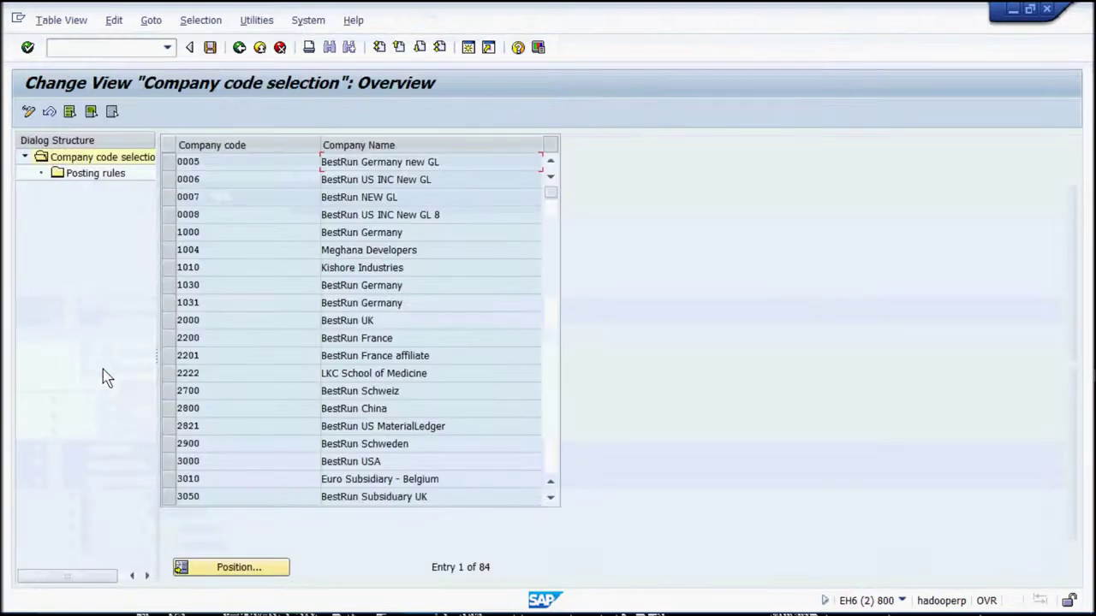
pyautogui.scroll(-3, 288, 323)
pyautogui.scroll(3, 288, 323)
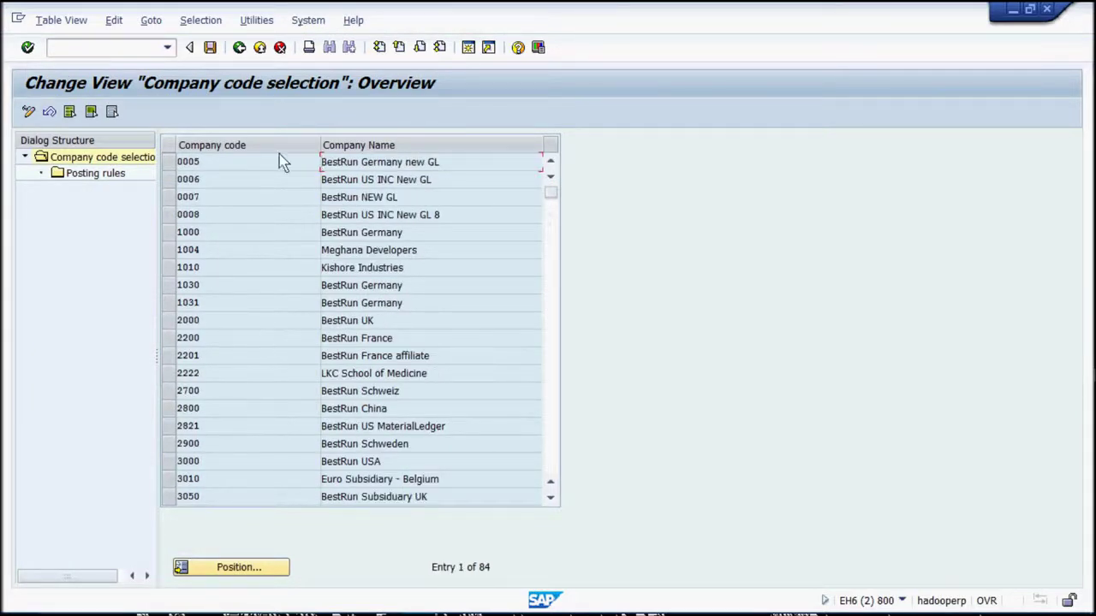
pyautogui.click(280, 47)
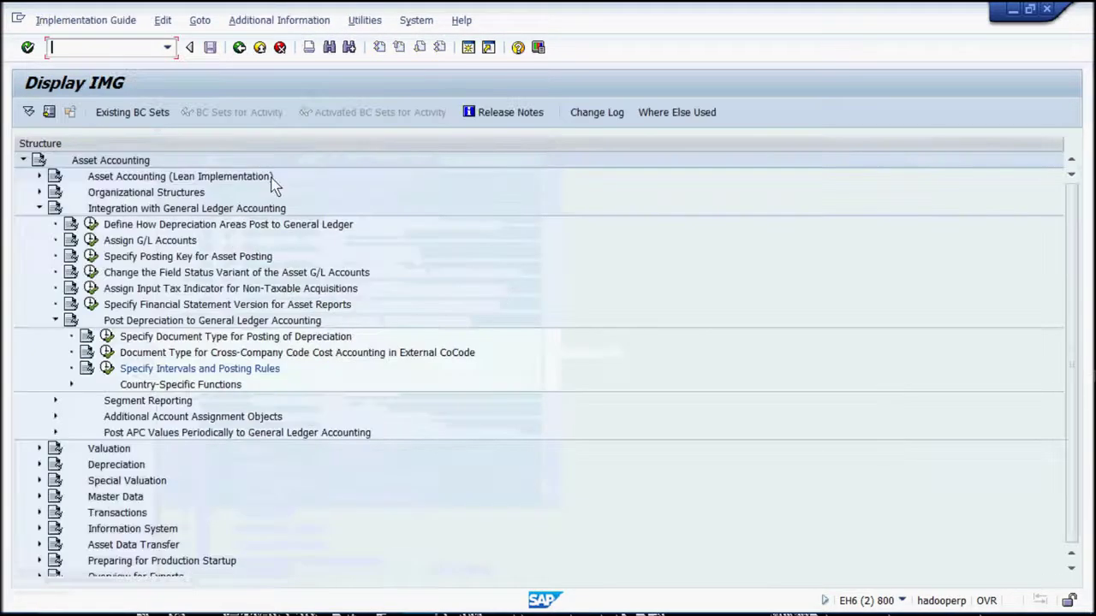
# - Open Specify Intervals and Posting Rules again, find and select company code 1004, and open its posting rules
pyautogui.click(108, 369)
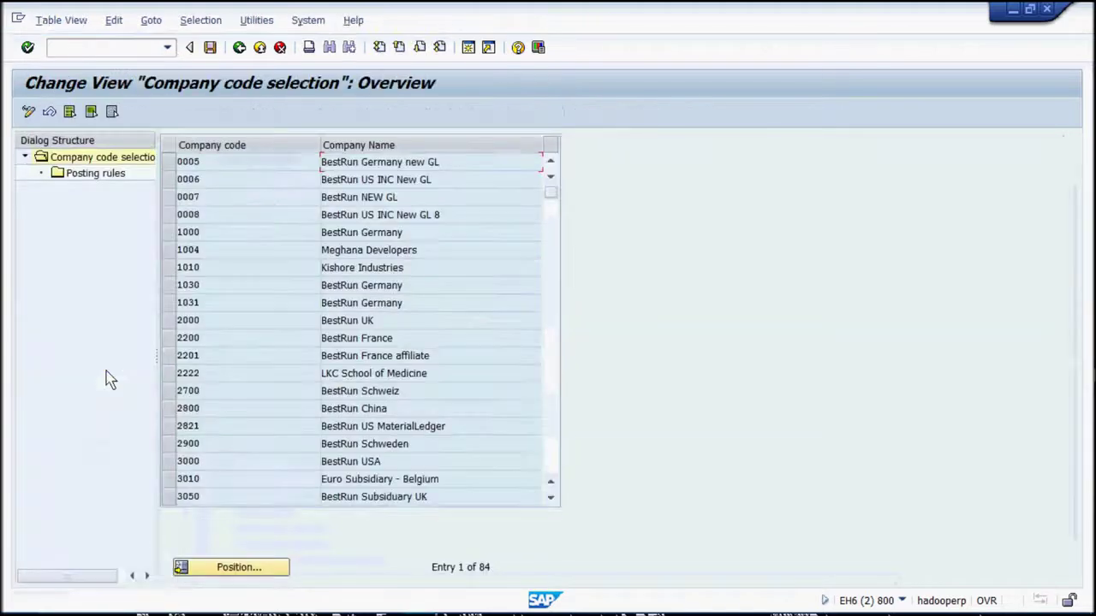
pyautogui.click(224, 568)
pyautogui.write('1004')
pyautogui.press('Return')
pyautogui.click(180, 162)
pyautogui.doubleClick(103, 174)
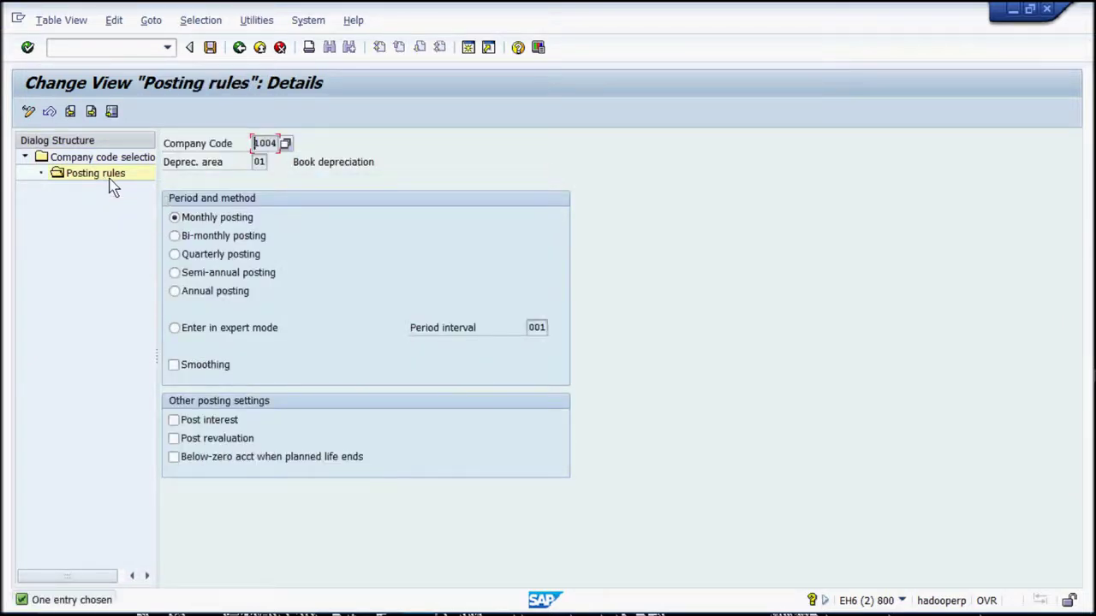
# - Choose monthly posting with Smoothing enabled for company code 1004, depreciation area 01, and save the posting rules
pyautogui.click(206, 221)
pyautogui.click(223, 365)
pyautogui.click(210, 48)
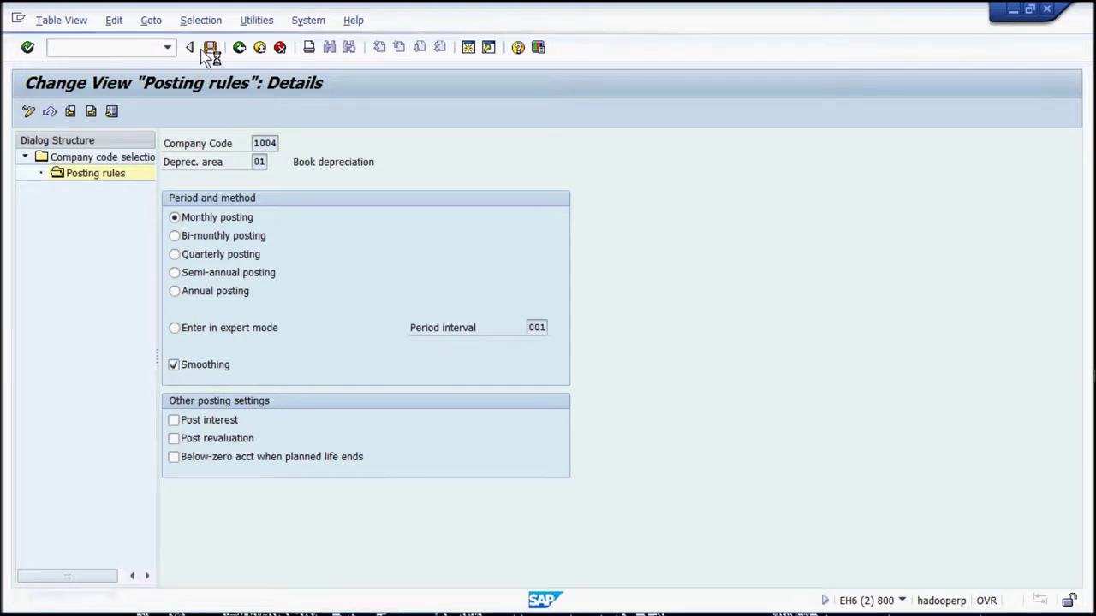
pyautogui.click(215, 297)
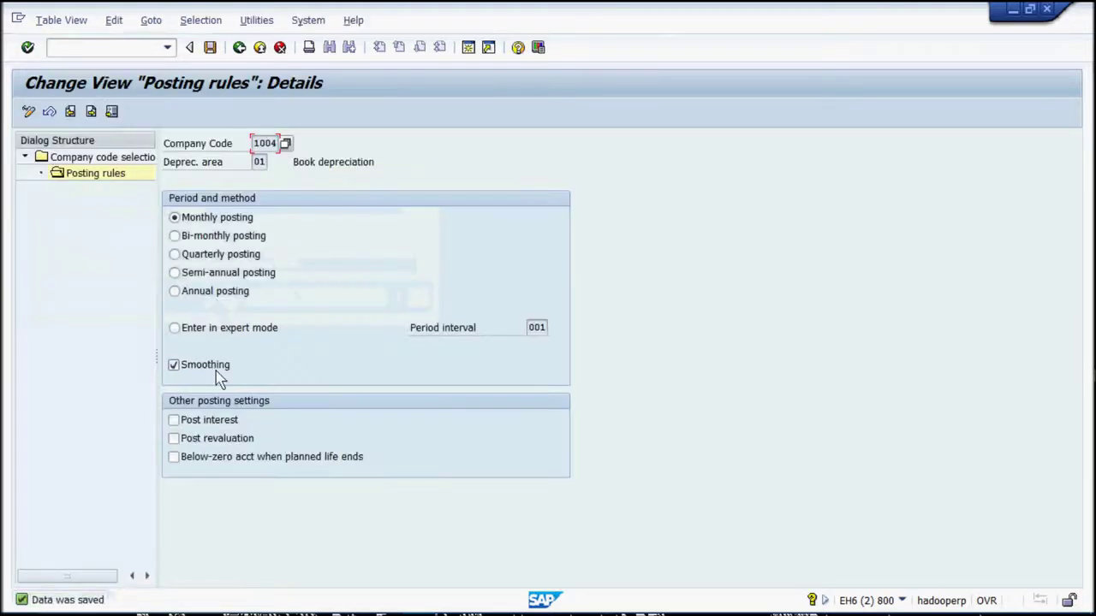
# - Switch to the Word notes and add the line "Smoothing – this is the Method of allowing the arrears of previous depreciation"
pyautogui.hotkey('alt', 'Tab')
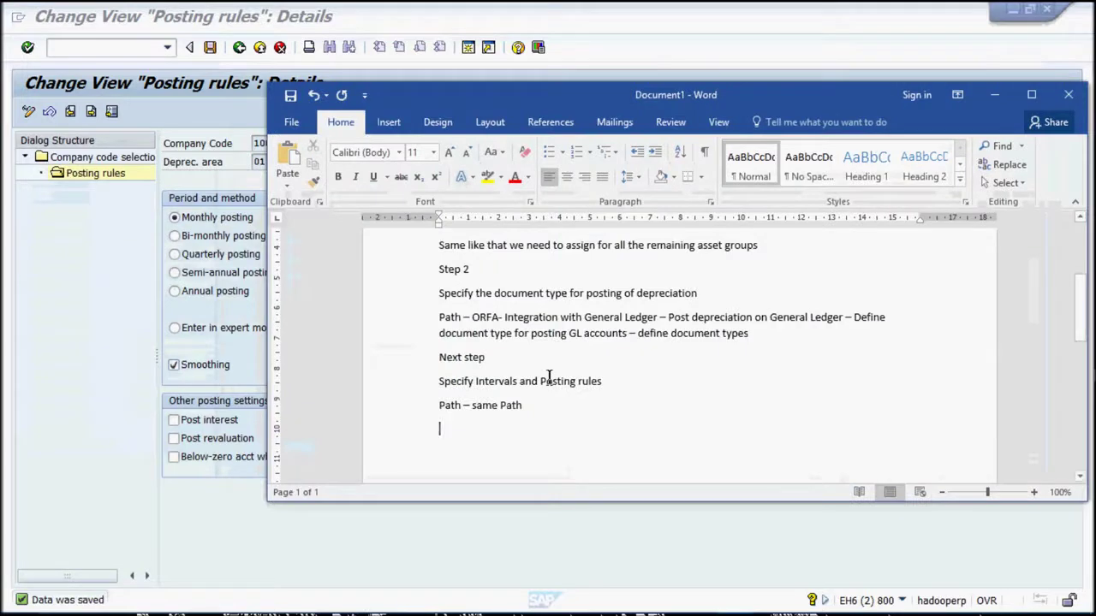
pyautogui.write('Smoothin')
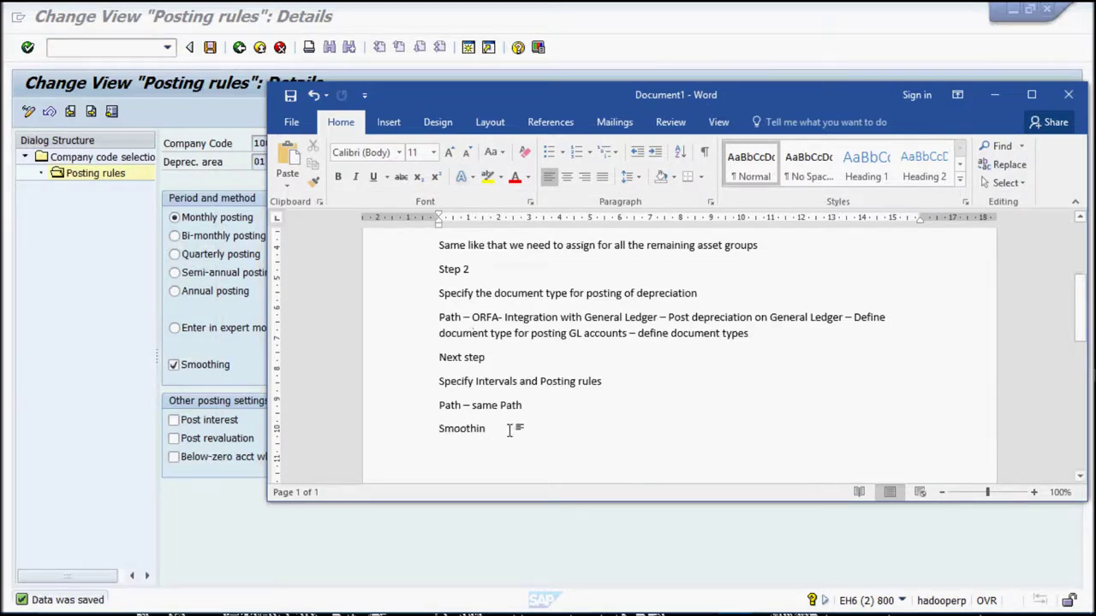
pyautogui.write('g')
pyautogui.write(' - this is the ')
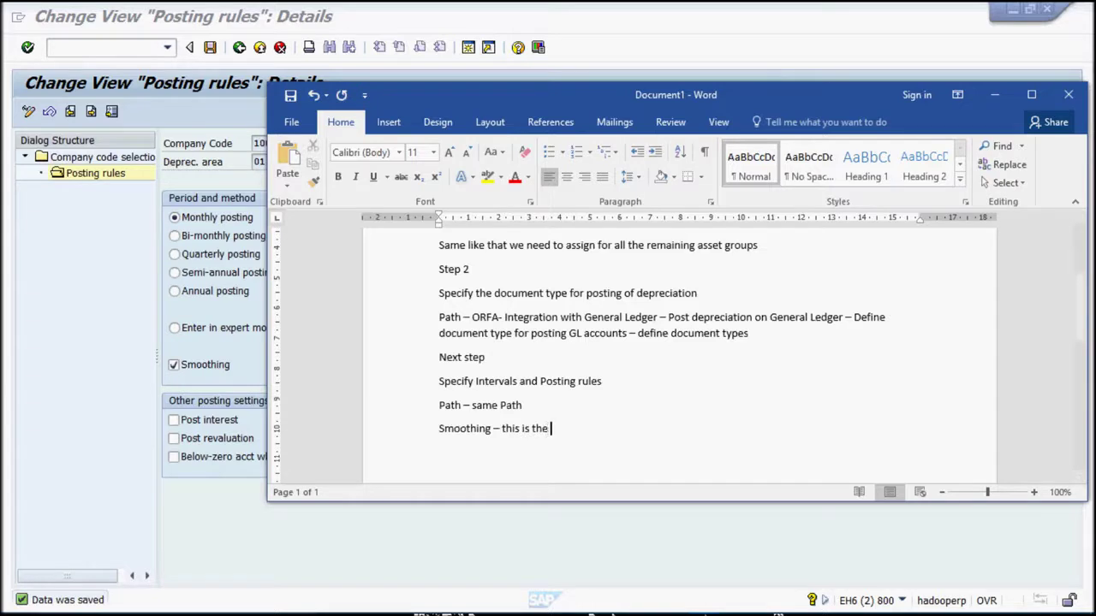
pyautogui.write('Meth')
pyautogui.write('od of allowing the ')
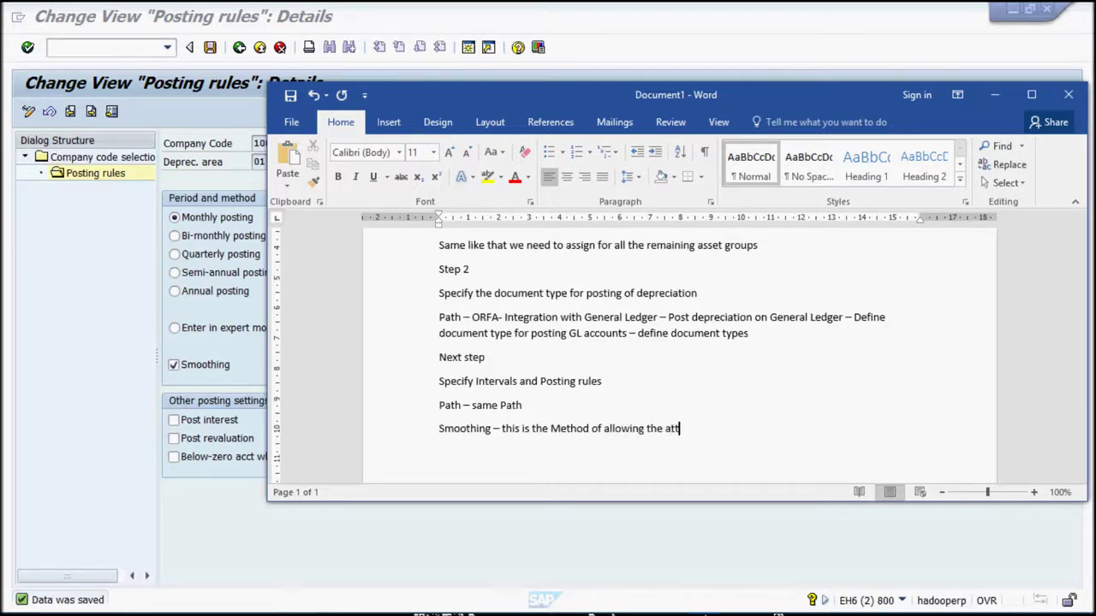
pyautogui.write('arreyarts')
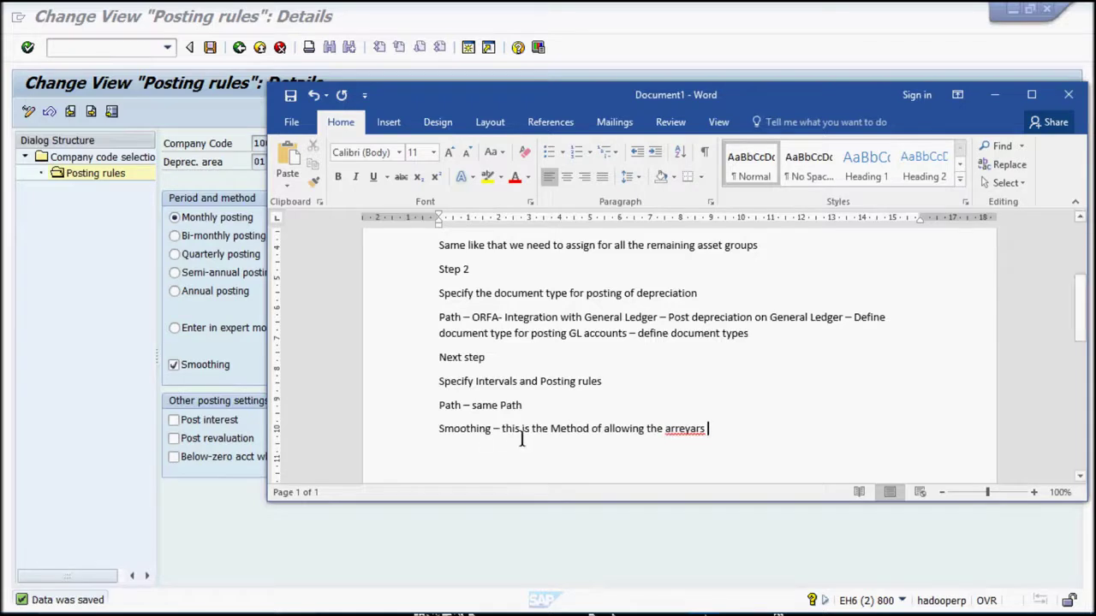
pyautogui.rightClick(695, 430)
pyautogui.click(736, 453)
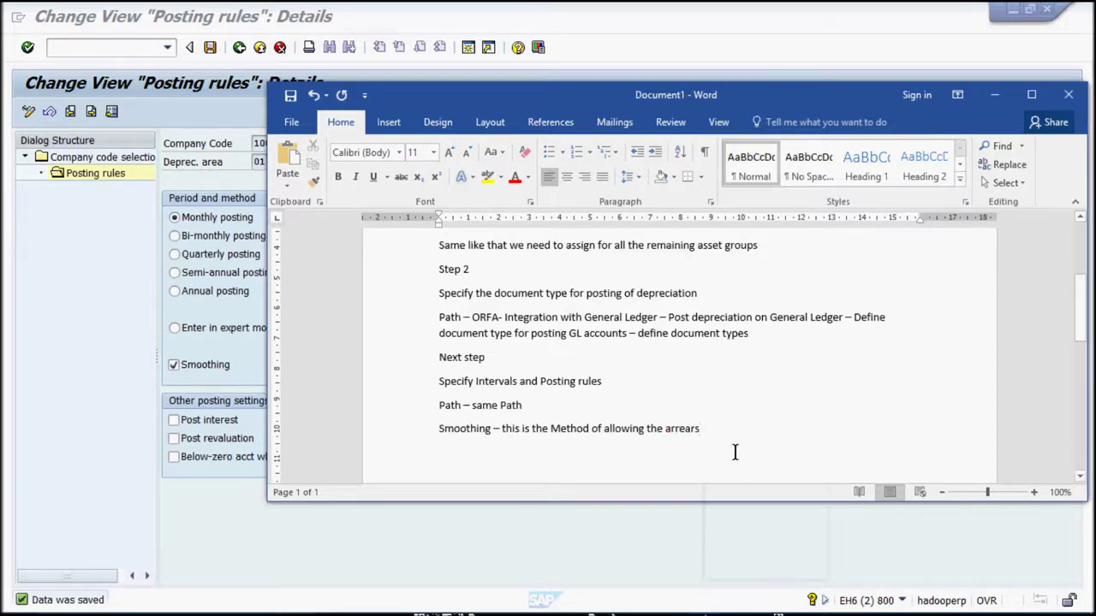
pyautogui.write('of ')
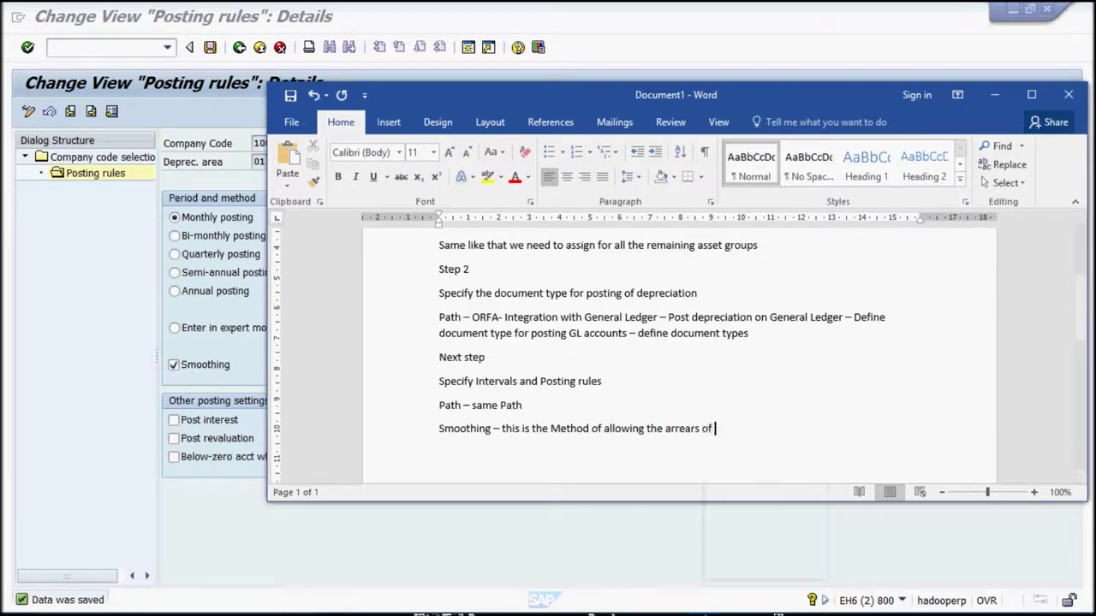
pyautogui.write('previous de')
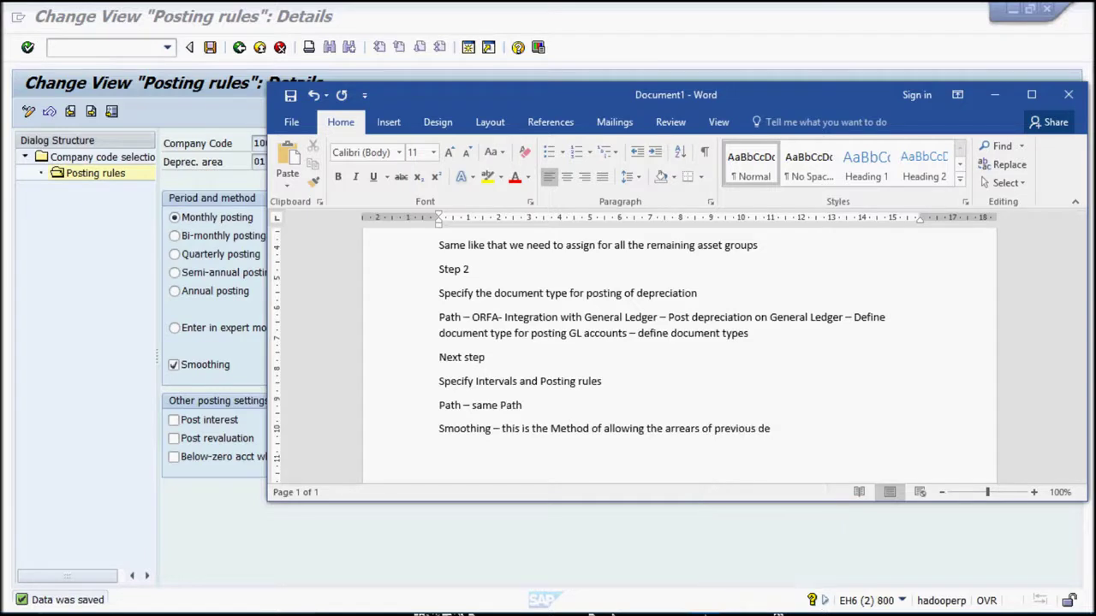
pyautogui.write('preciation')
# - Add the line "If we select this check box this will be posting the arrear amount into equal parts towards the whole year"
pyautogui.click(197, 366)
pyautogui.hotkey('alt', 'Tab')
pyautogui.press('Return')
pyautogui.write('If we select this cj')
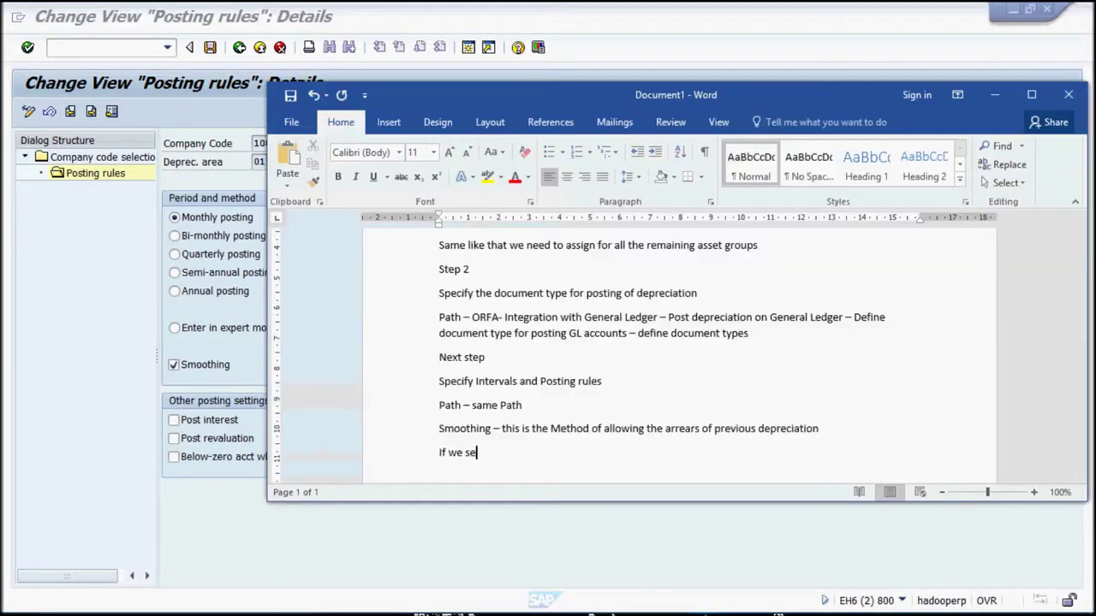
pyautogui.press('BackSpace')
pyautogui.press('BackSpace')
pyautogui.write('heck box this will be posting ')
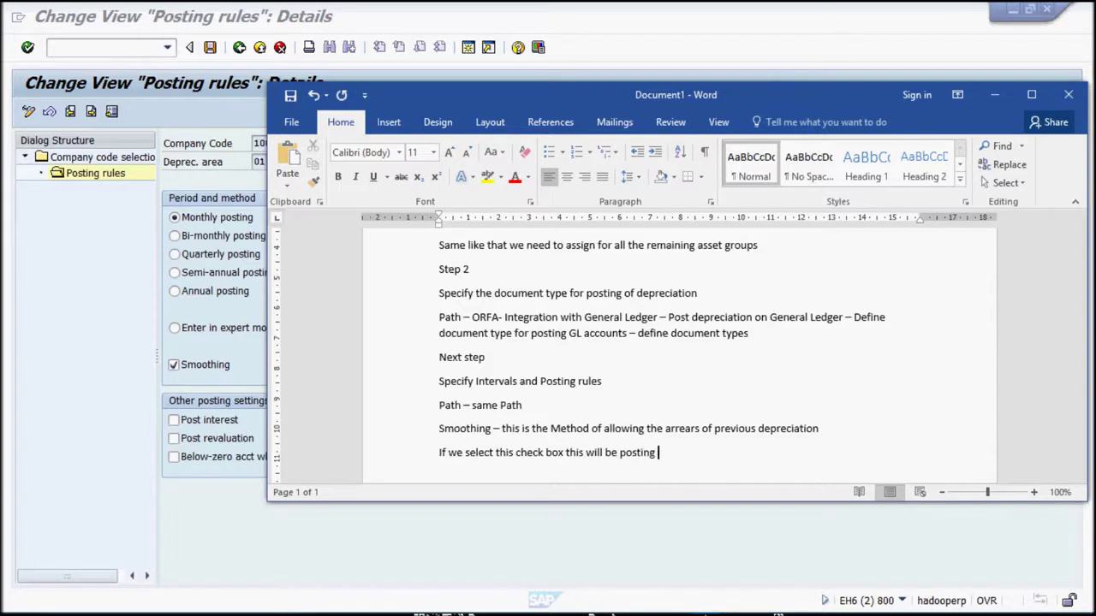
pyautogui.write('the arrear amount into equal parts towards the whole year')
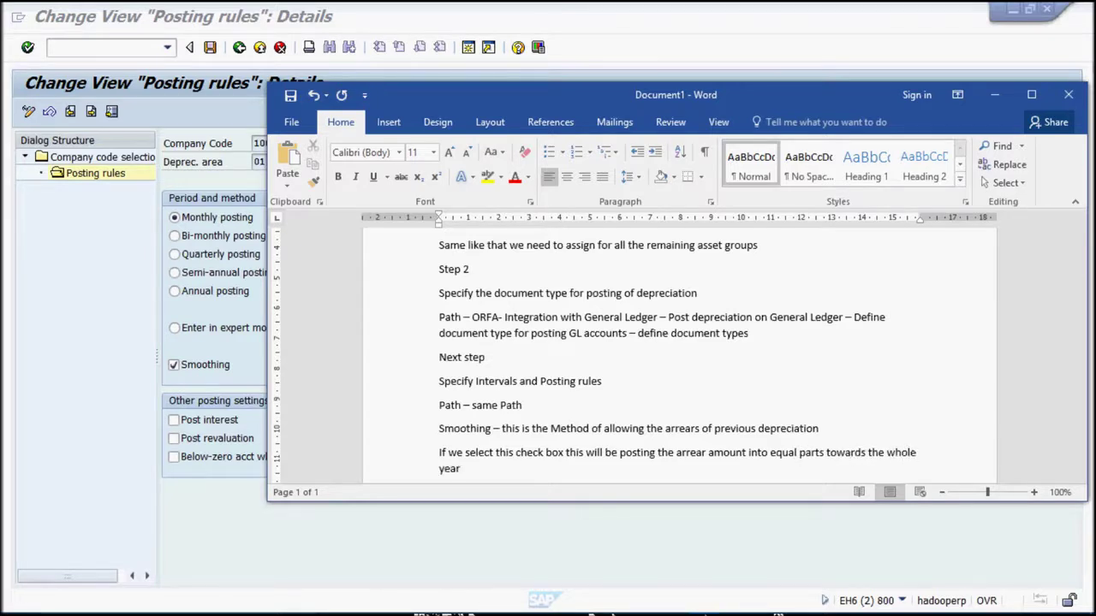
# - Add the line "If we don't select this the total amount will be captured for the first depreciation run month and remaining this will calculate as normal amount"
pyautogui.press('Return')
pyautogui.write("If we don't select this ")
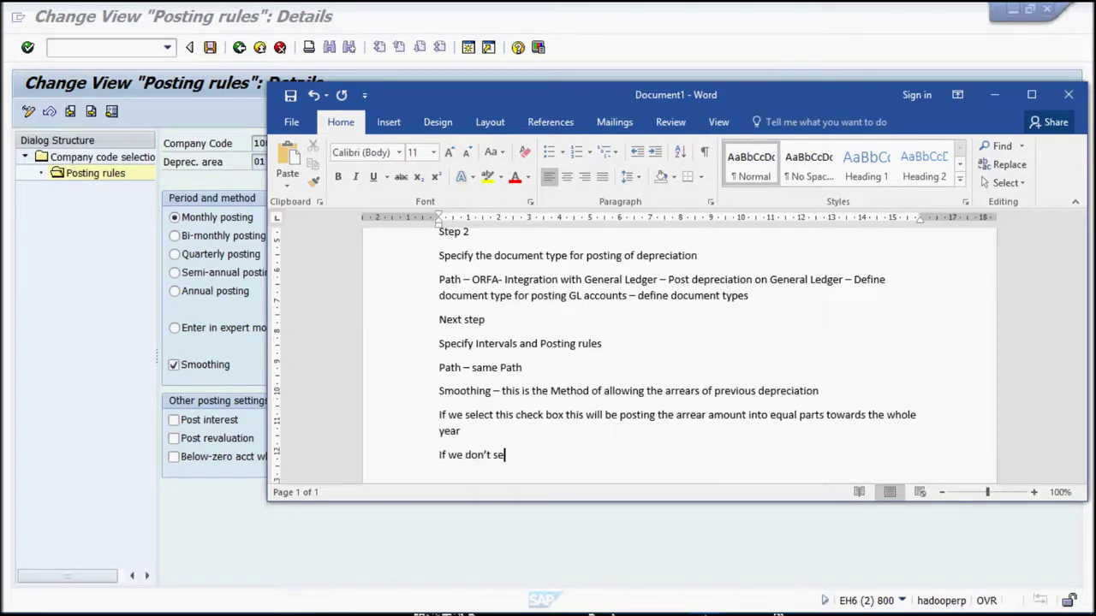
pyautogui.write('the total amount will be captur')
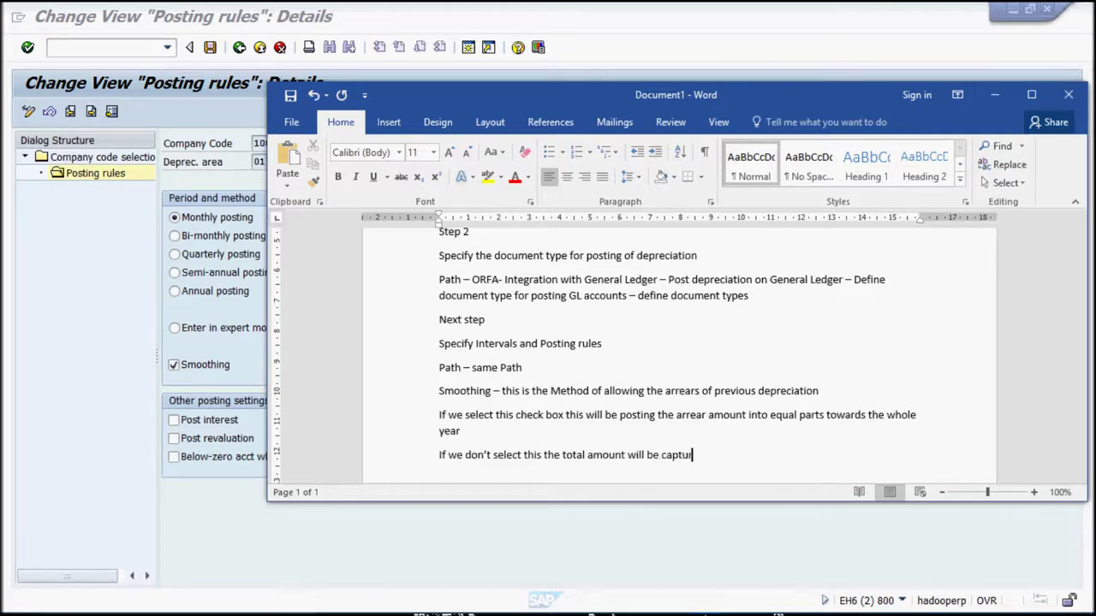
pyautogui.write('ed for the first depreciation run m')
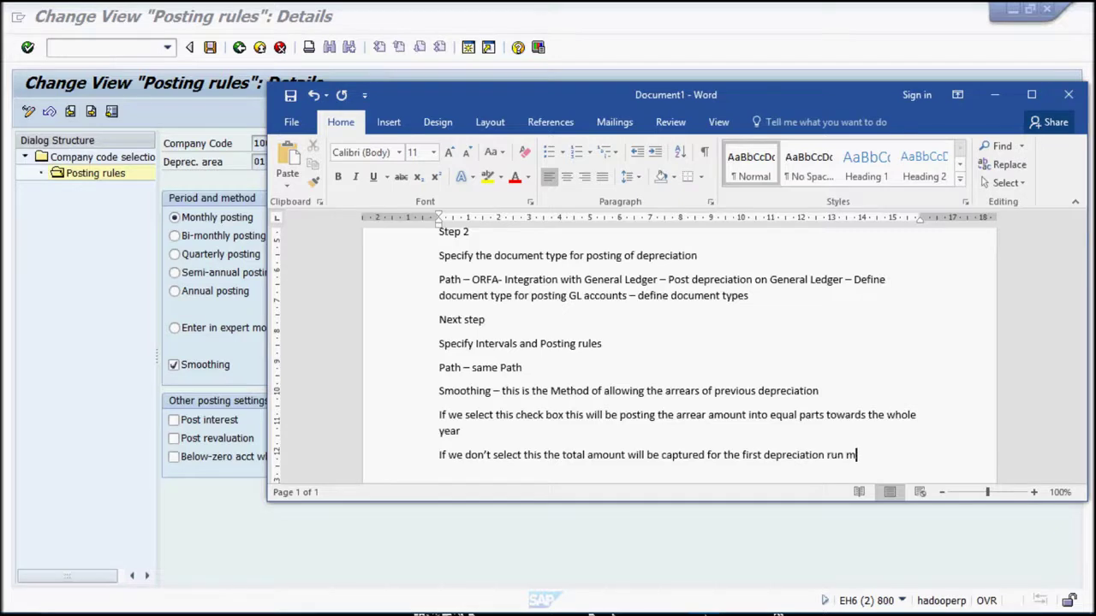
pyautogui.write('onth and remaining this ')
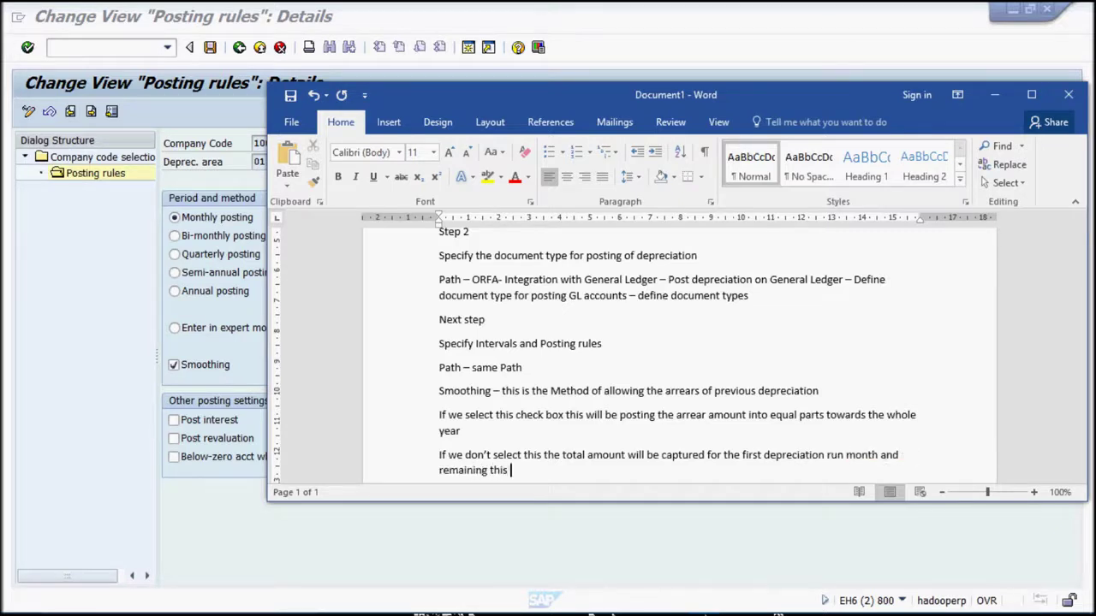
pyautogui.write('will calculate as normal amount')
# - Add the line "For example" and a bold heading "Smoothing Method:" beneath it, leaving an empty line for the example
pyautogui.press('Return')
pyautogui.write('For example')
pyautogui.press('Return')
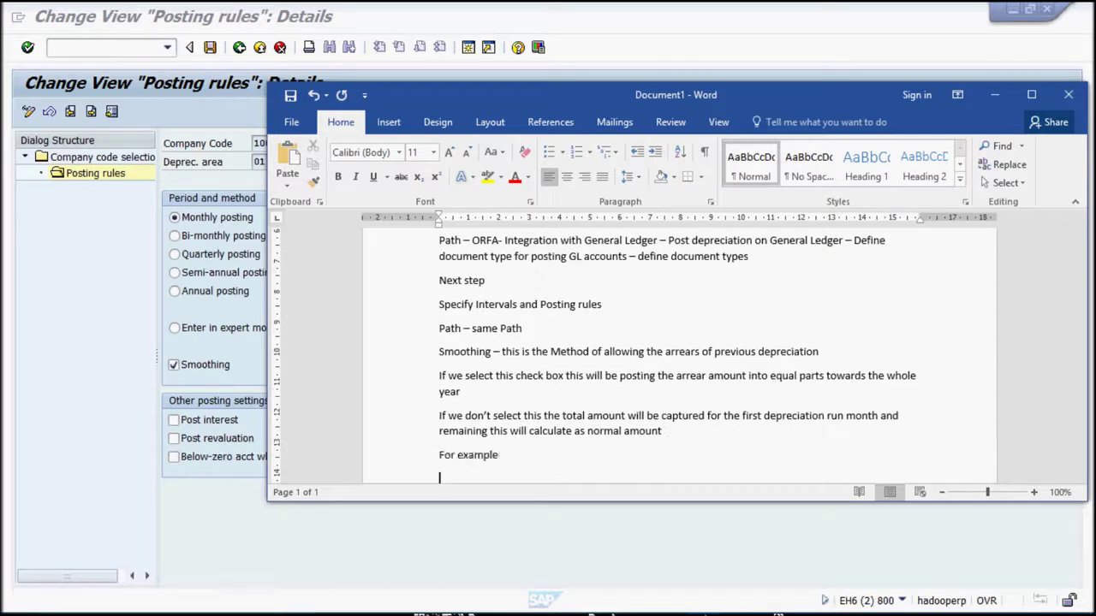
pyautogui.scroll(-3, 573, 374)
pyautogui.scroll(-1, 574, 374)
pyautogui.write('Smoothing Method:')
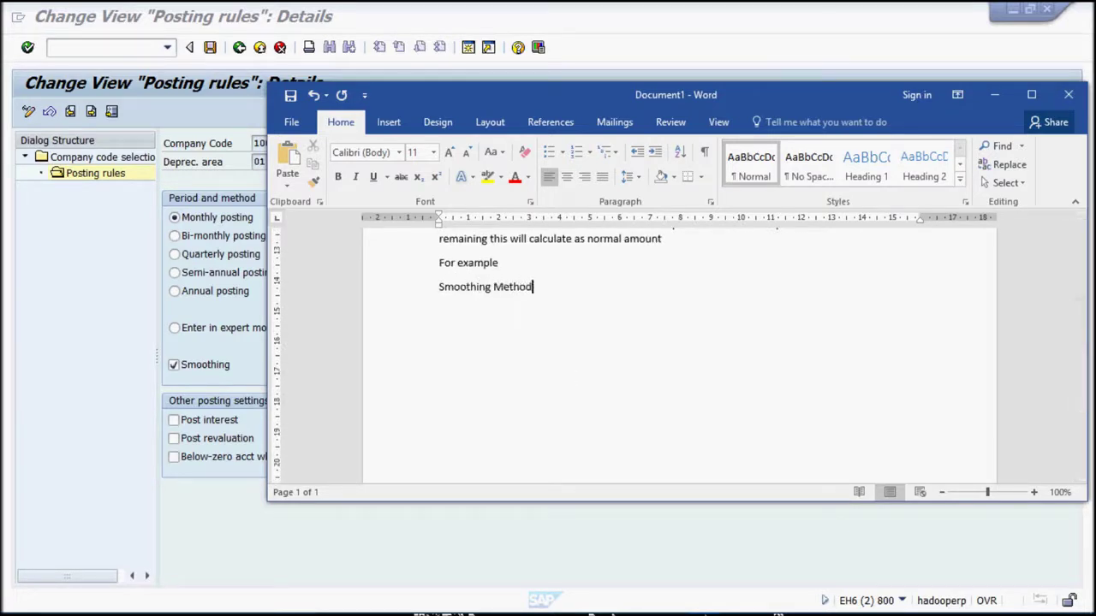
pyautogui.tripleClick(459, 295)
pyautogui.click(459, 323)
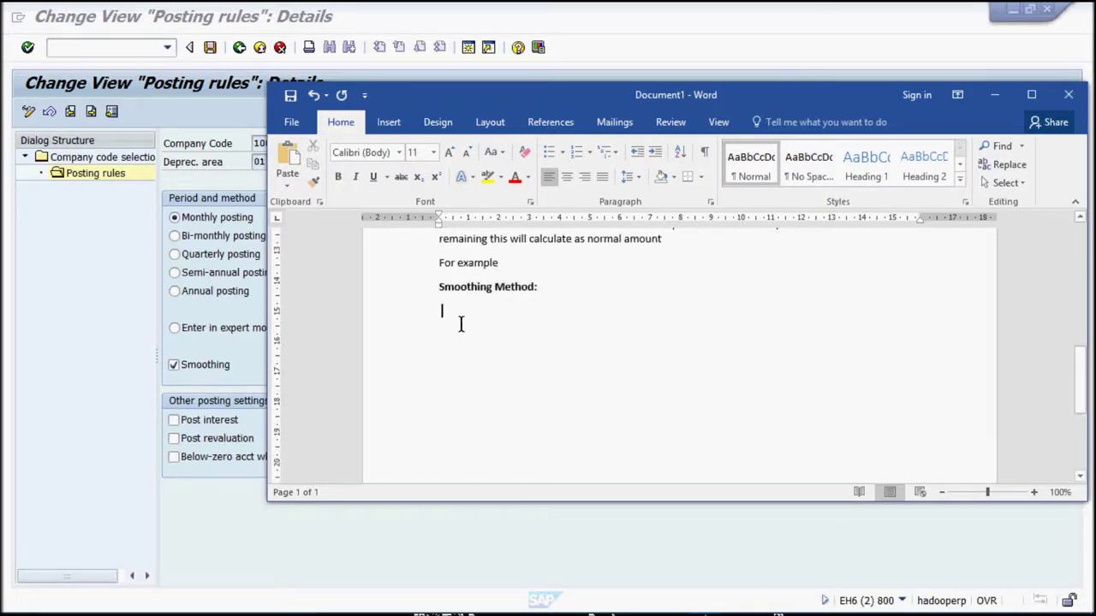
# - Add the example line "Asset dep run on 31.03.2017 with the monthly amount – 500 rupees" under the Smoothing Method heading
pyautogui.write('Asset dep run ')
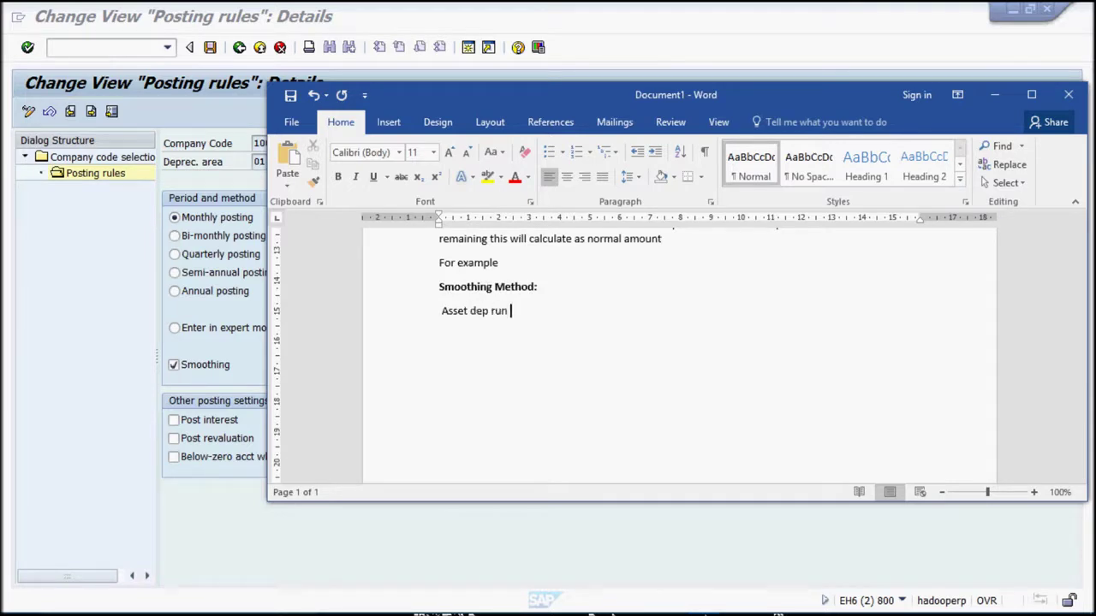
pyautogui.write('on 31.03.2017 with the monthl')
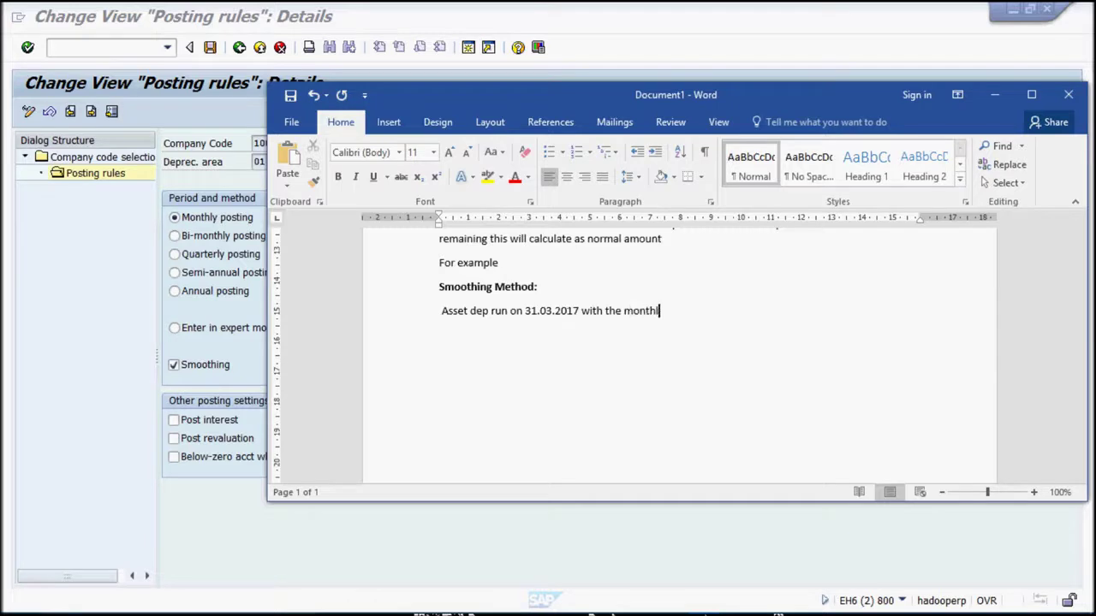
pyautogui.write('y amount - 500 rupeess')
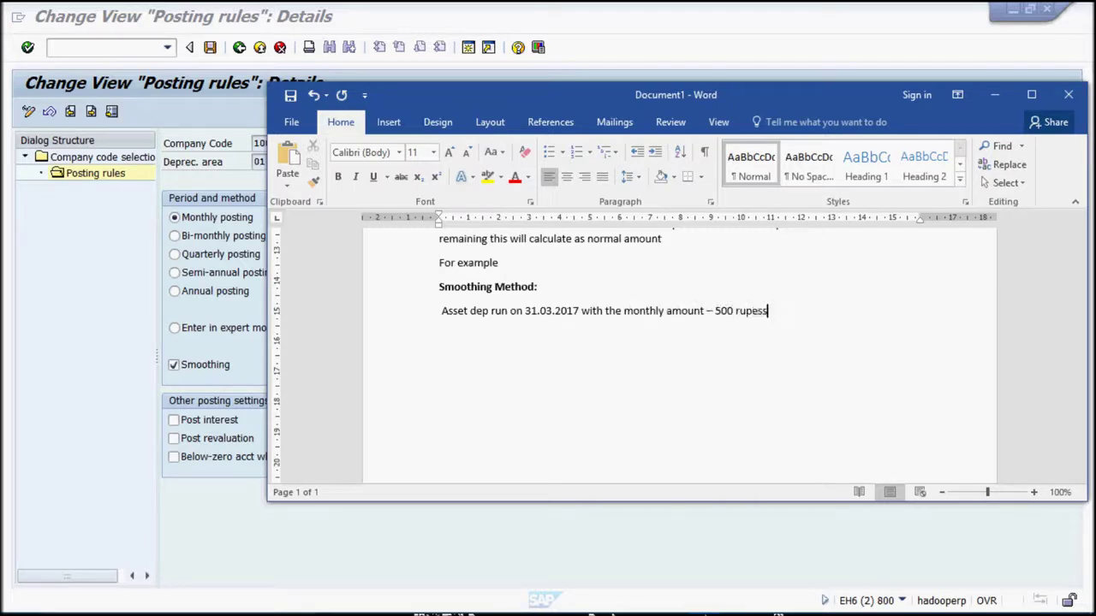
# - List the monthly amounts on separate lines as "31.01.2017 – 500", "28.01.2017 – 500" and "31.01.2017 – 500"
pyautogui.press('Return')
pyautogui.write('31.03')
pyautogui.press('BackSpace')
pyautogui.press('BackSpace')
pyautogui.write('01.2017')
pyautogui.write(' -')
pyautogui.write(' 500')
pyautogui.press('Return')
pyautogui.write('28-.01')
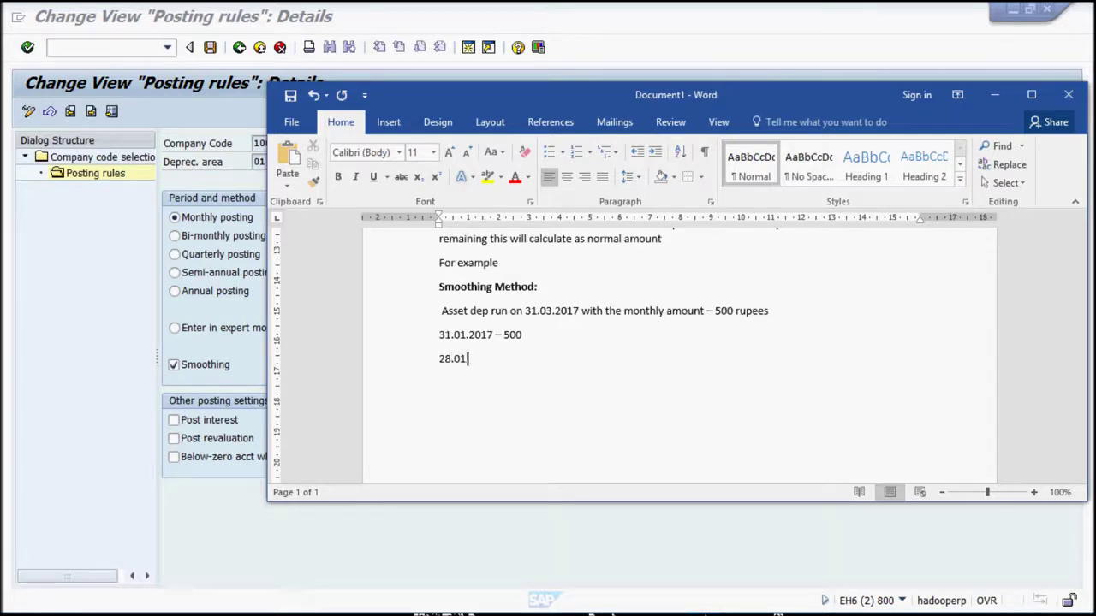
pyautogui.write('.2017 - 500')
pyautogui.press('Return')
pyautogui.write('31.01.2017 - 500')
pyautogui.press('Return')
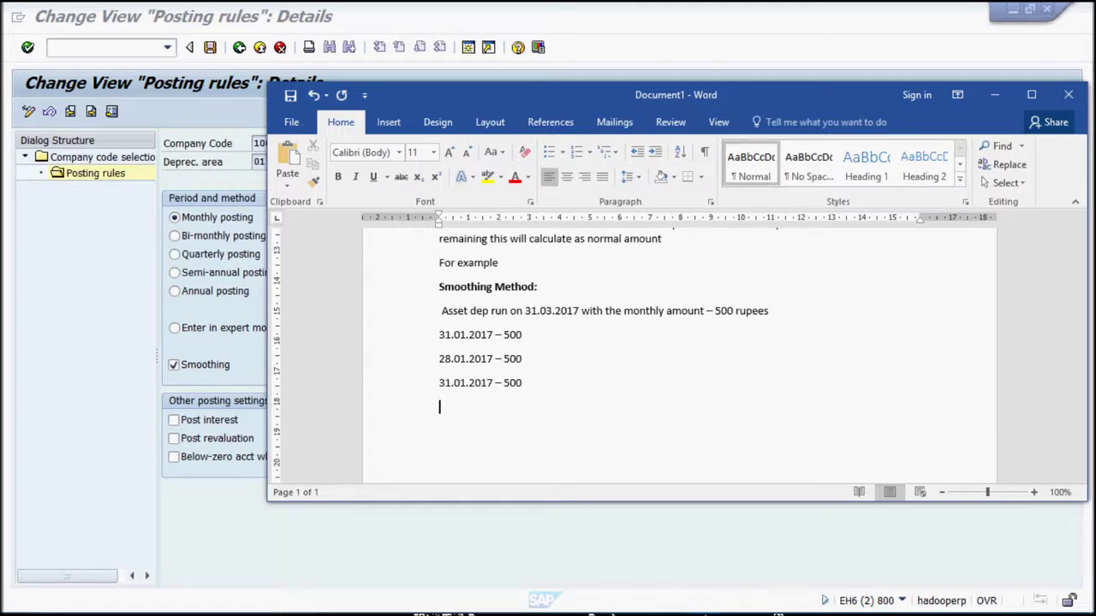
# - Begin the line "While in smoothing method the amount in 3" and correct the second and third listed dates to 28.02.2017 and 31.03.2017
pyautogui.write('While in smoothing method the am')
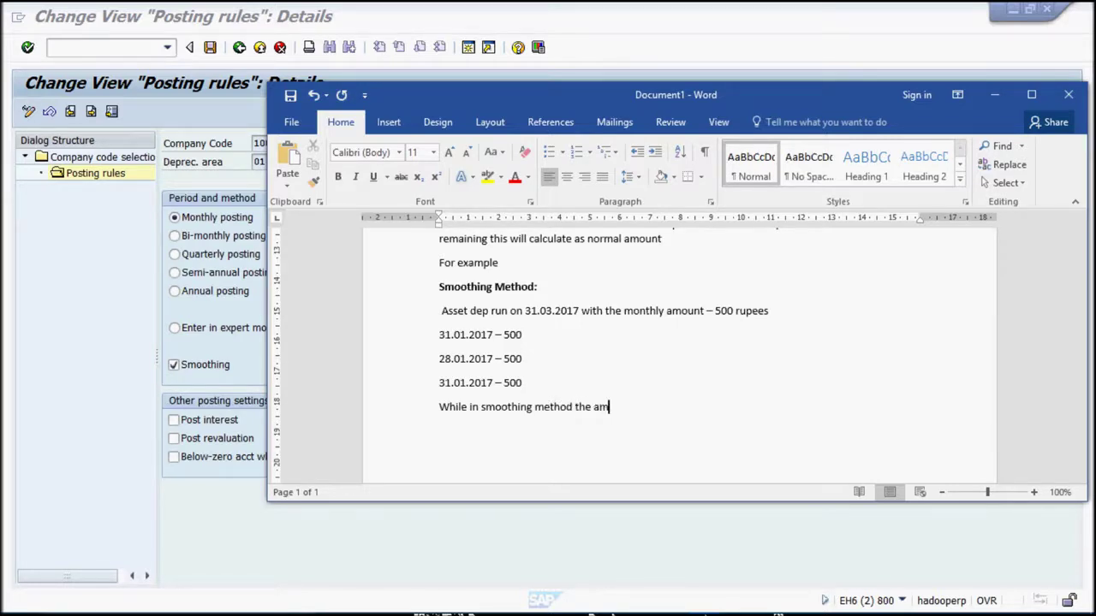
pyautogui.write('ount in 3')
pyautogui.click(466, 358)
pyautogui.press('BackSpace')
pyautogui.write('2')
pyautogui.click(466, 383)
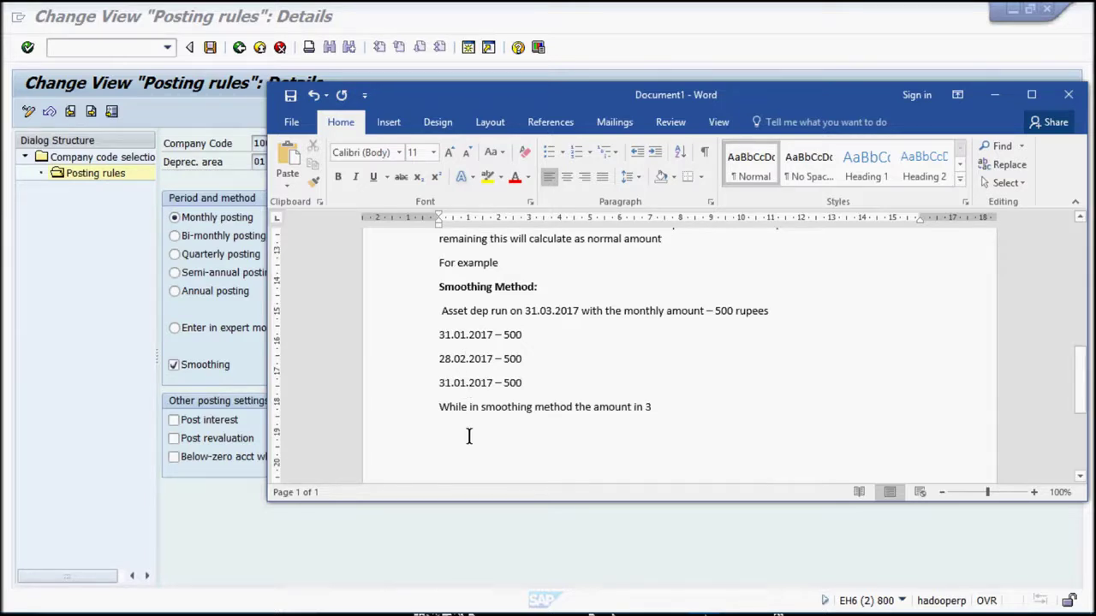
pyautogui.press('BackSpace')
pyautogui.write('3')
# - Complete the smoothing sentence with "31.03.2017 will be" and add the calculation "(500+500)/10 = 100" on the line below
pyautogui.click(650, 408)
pyautogui.write('1.03.2017')
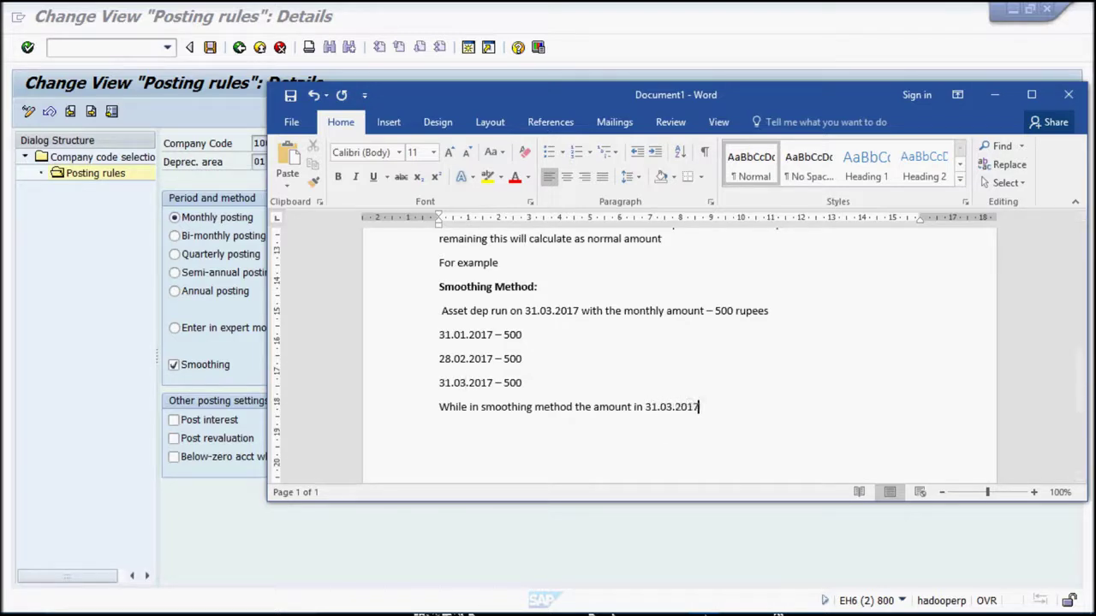
pyautogui.write(' will be')
pyautogui.press('Return')
pyautogui.write('(500+500)/10')
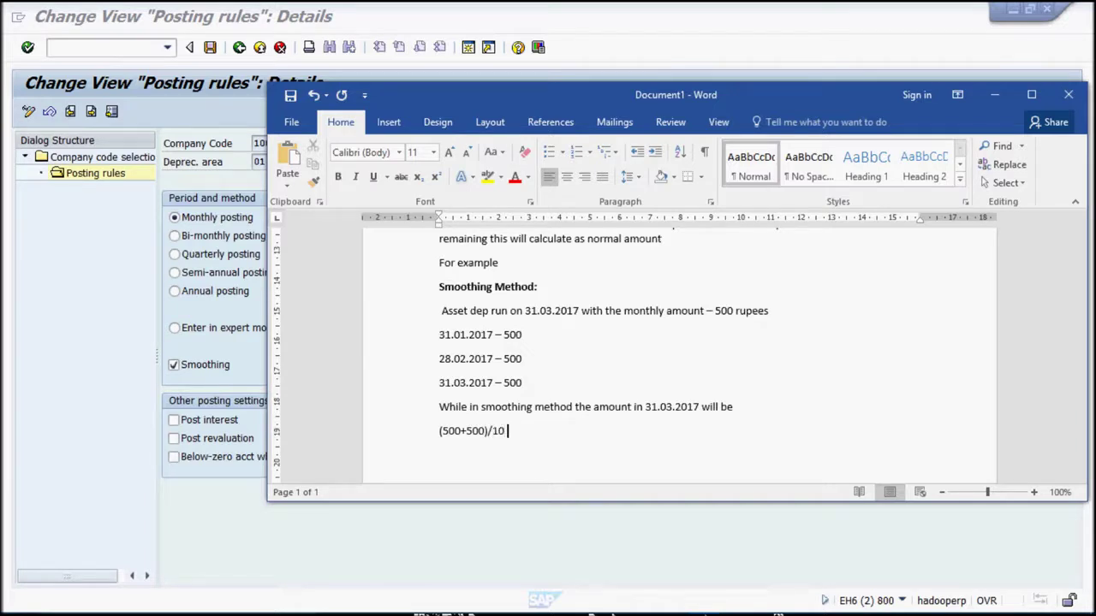
pyautogui.write(' = 100')
# - Add the resulting smoothed postings as two lines, "600 on 31.03.2017" and "600 on 30.04.2017"
pyautogui.press('Return')
pyautogui.write('600 on 31.03.2')
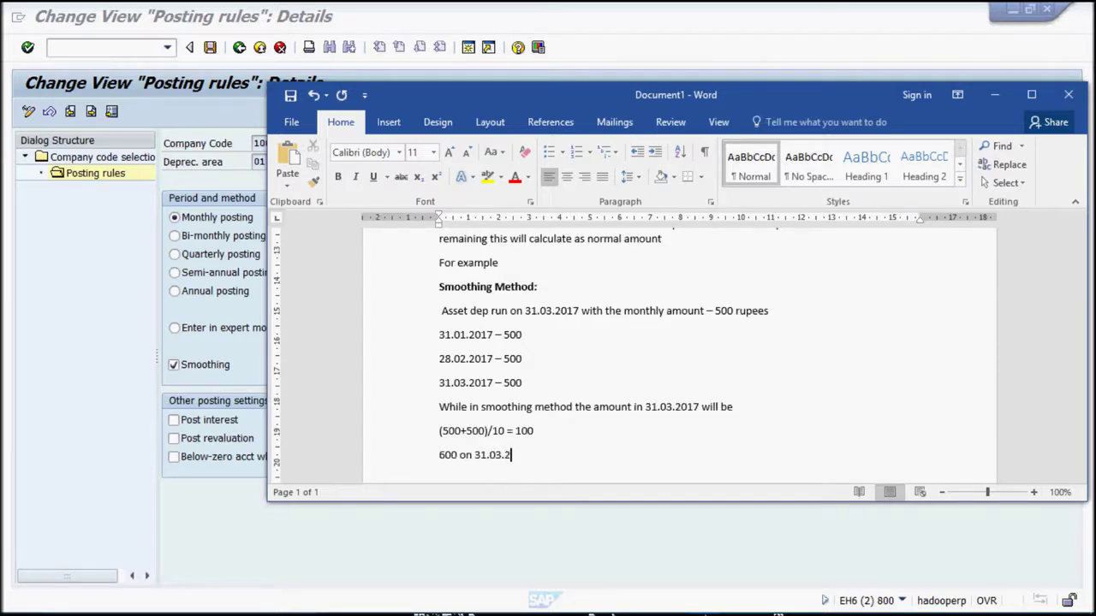
pyautogui.write('017')
pyautogui.press('Return')
pyautogui.write('600 o')
pyautogui.write('n')
pyautogui.write(' 31.0')
pyautogui.write('4')
pyautogui.press('BackSpace')
pyautogui.press('BackSpace')
pyautogui.press('BackSpace')
pyautogui.press('BackSpace')
pyautogui.press('BackSpace')
pyautogui.write('30.04.2017')
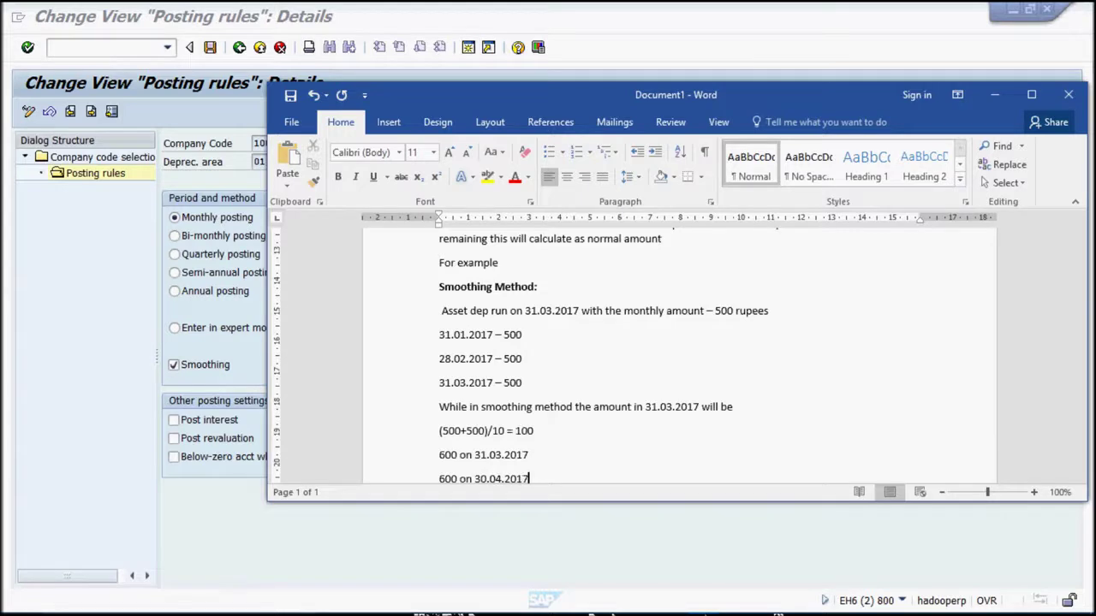
# - Add the line "And so on" below the smoothed postings, followed by the line "But in catch up method"
pyautogui.press('Return')
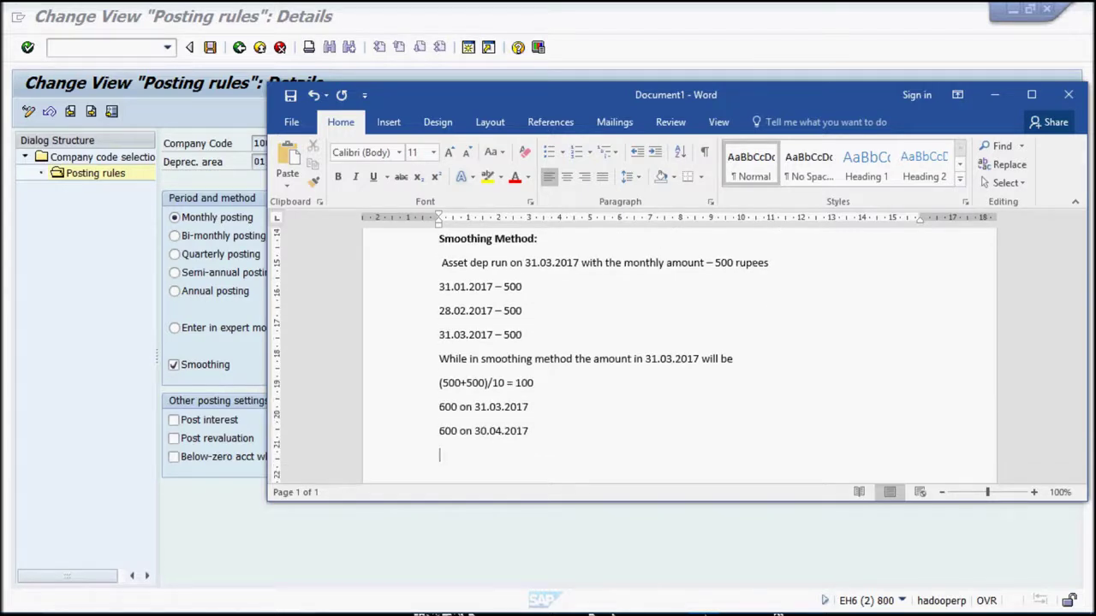
pyautogui.write('And so')
pyautogui.write(' on ')
pyautogui.write('But in c')
pyautogui.write('atch ')
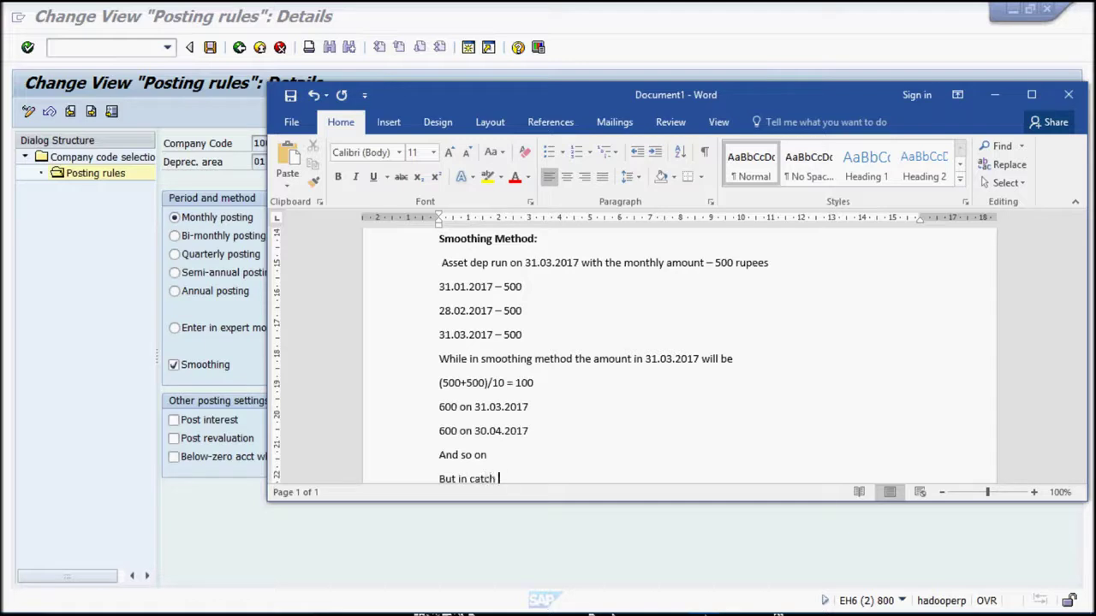
pyautogui.write('up method')
pyautogui.press('Return')
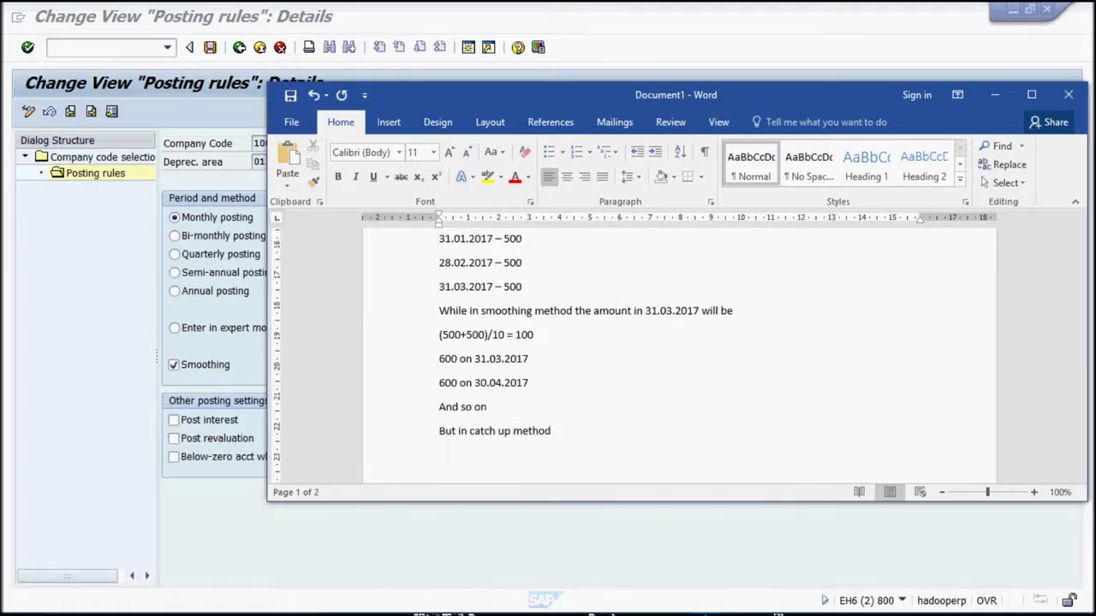
# - Describe the catch-up result on a new line as "In March – 31.03.2017 total 1500 will be shown as balance"
pyautogui.write('In March - 31.03.2017')
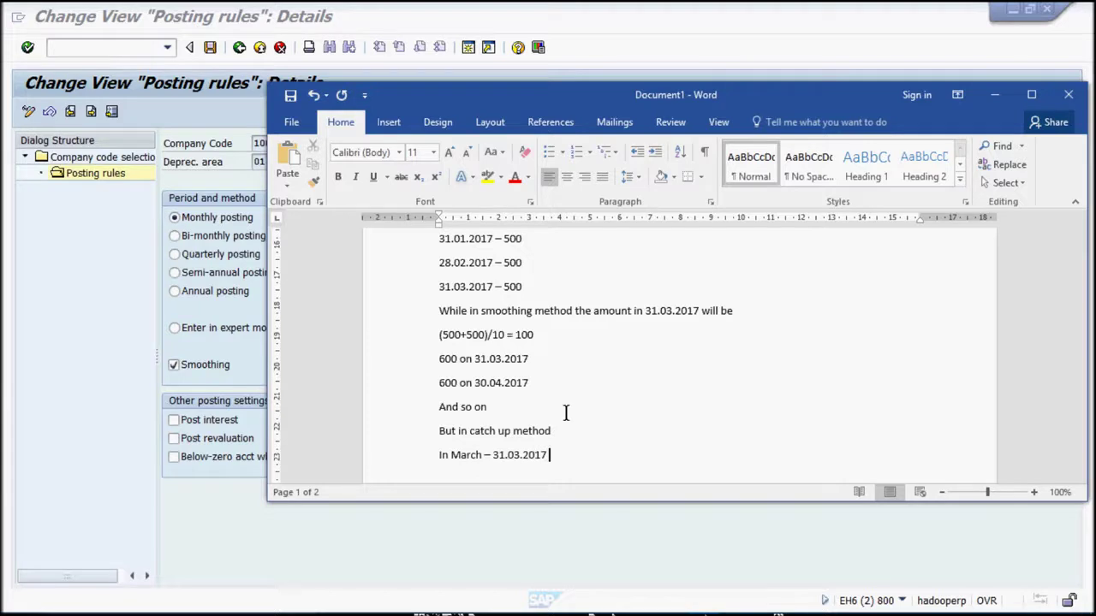
pyautogui.write(' tota;')
pyautogui.press('BackSpace')
pyautogui.write('l 1500 will be ')
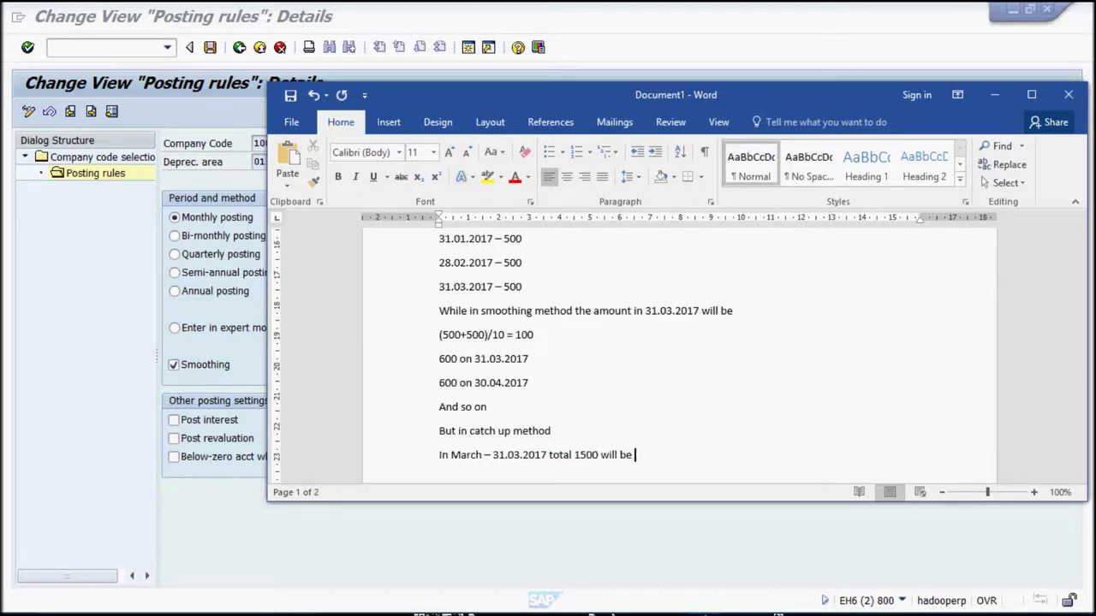
pyautogui.write('shown as balance')
pyautogui.press('Return')
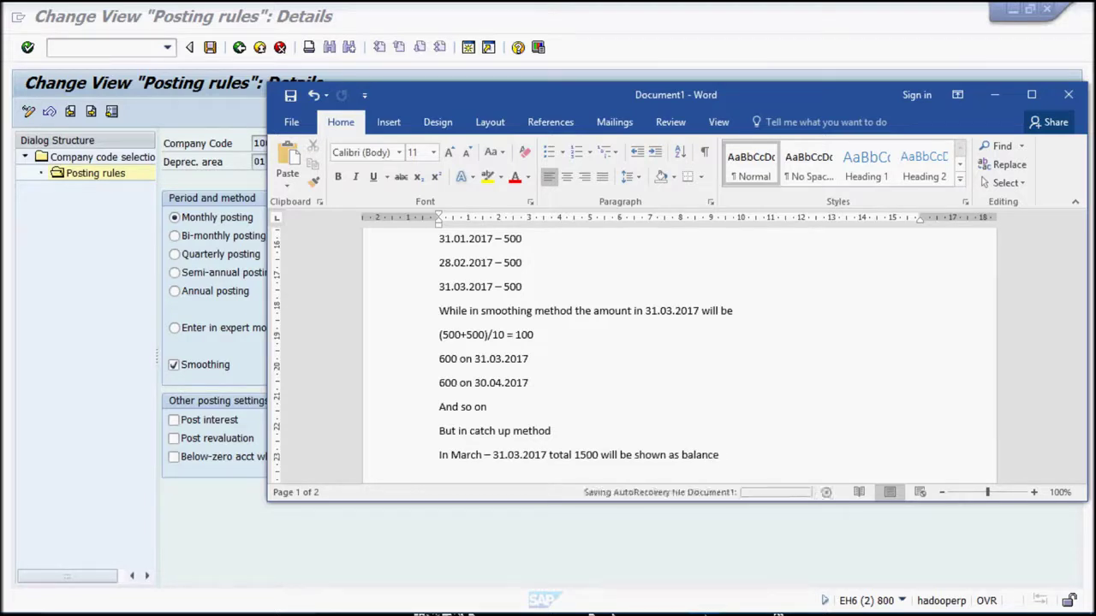
# - Add the note "This example is based on calendar year fiscal year calculation" with the spelling corrected, and start a new page after it
pyautogui.write('This example is')
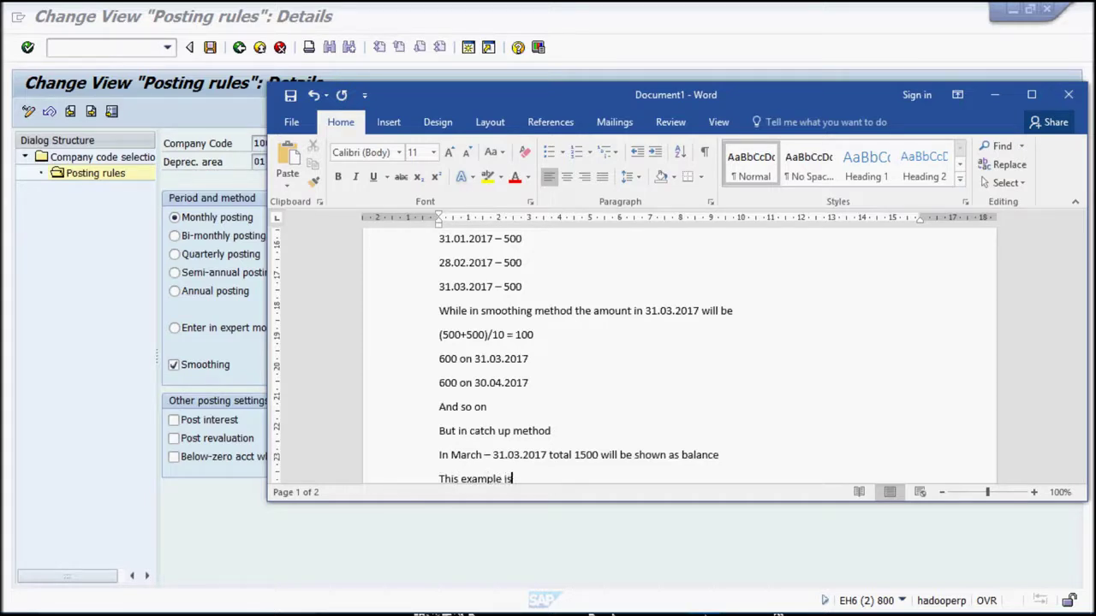
pyautogui.scroll(-2, 558, 408)
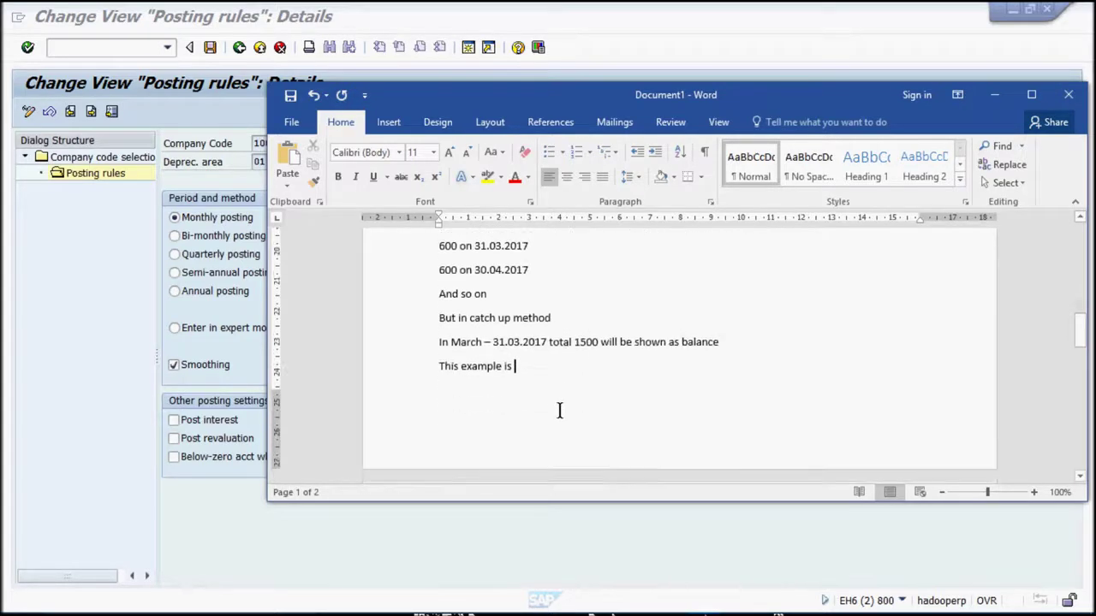
pyautogui.write('based o')
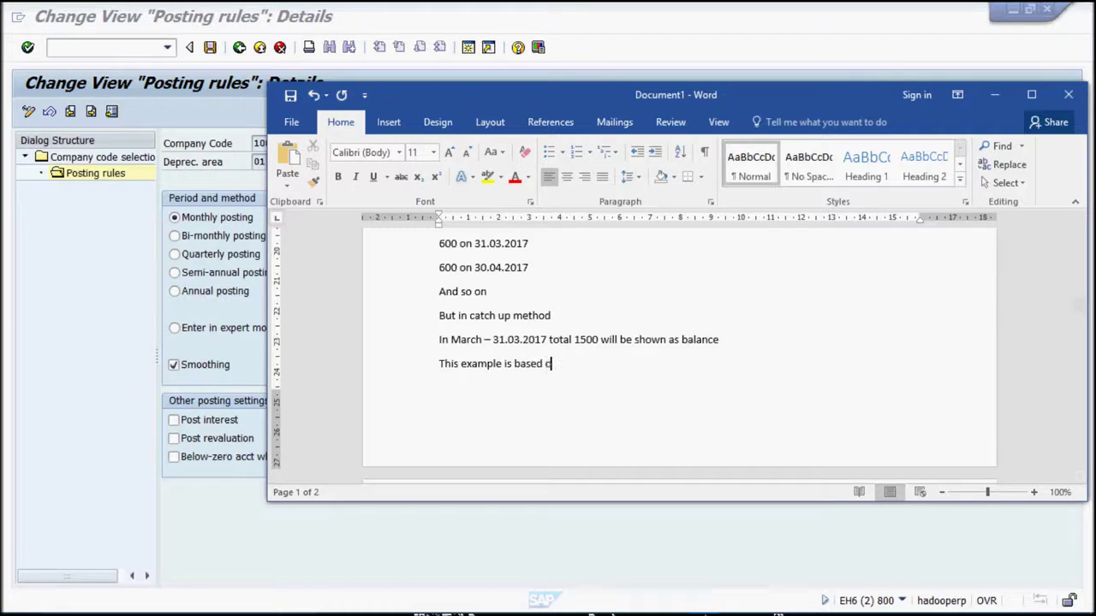
pyautogui.write('n calender year ')
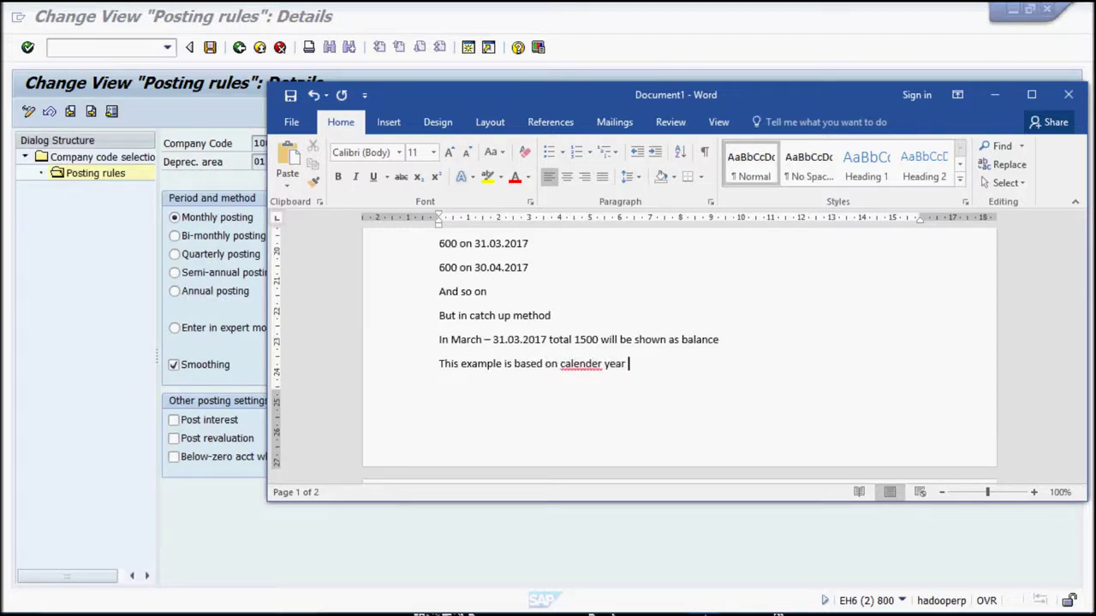
pyautogui.write('fiscal year calculation')
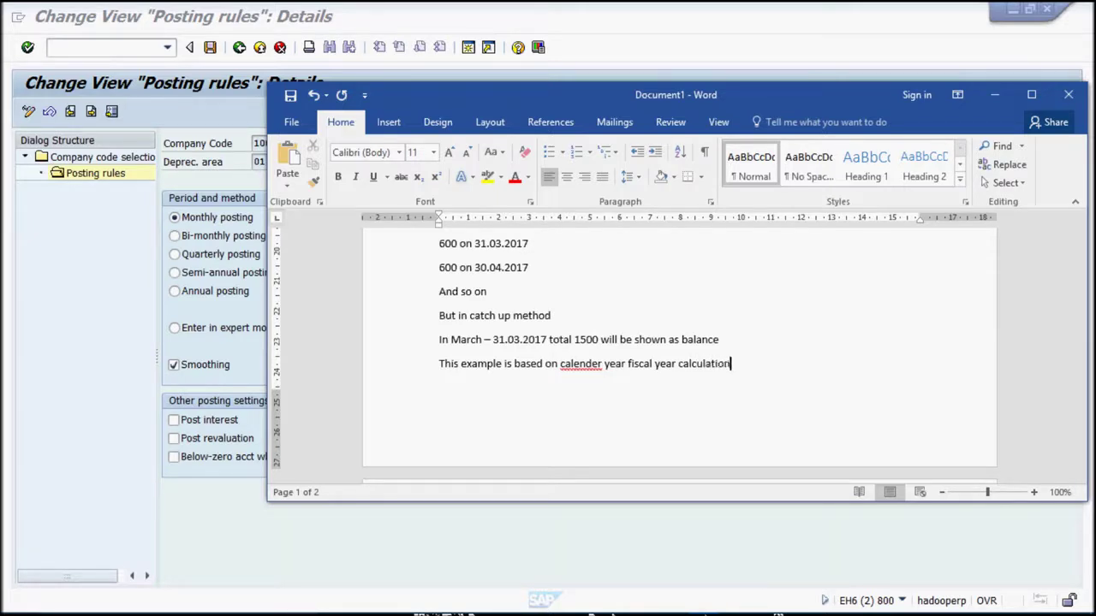
pyautogui.hotkey('ctrl', 'Return')
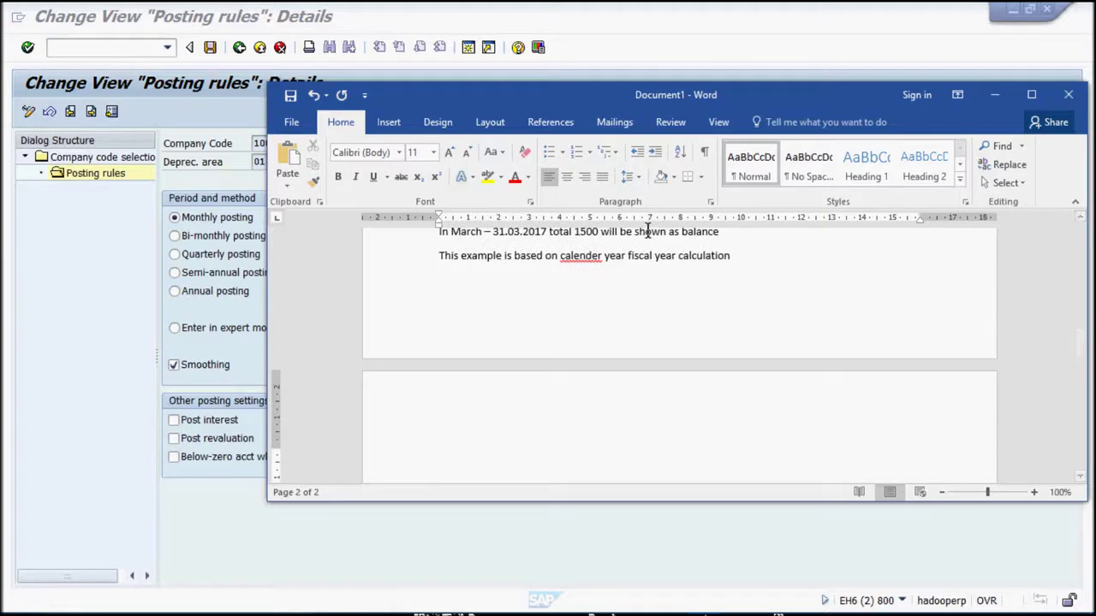
pyautogui.rightClick(581, 257)
pyautogui.click(607, 273)
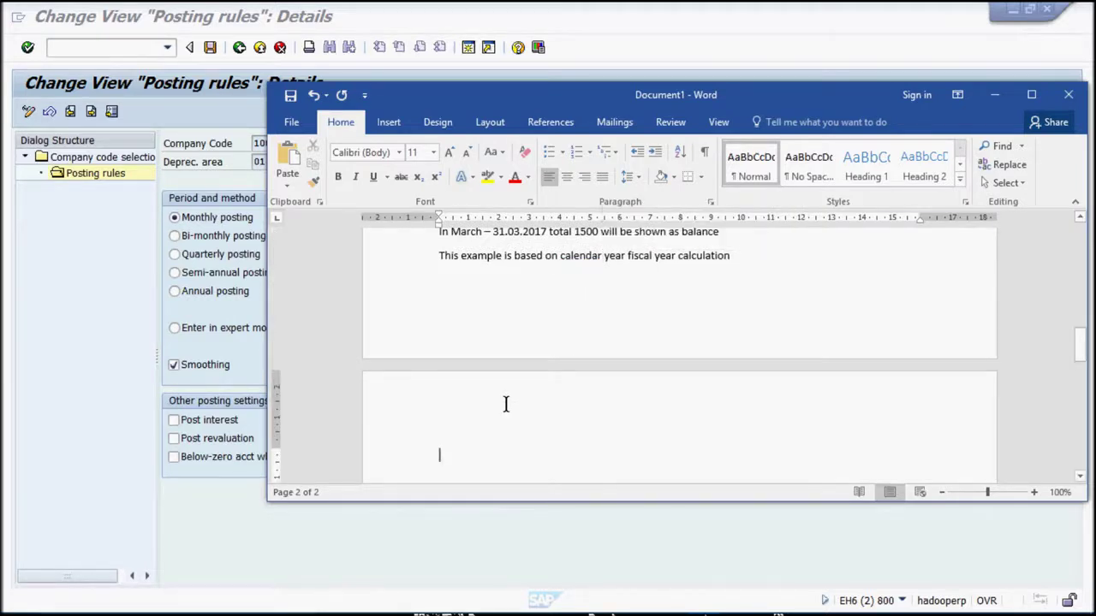
# - Switch to SAP, save the depreciation area 01 posting rules for company code 1004, and return to Word
pyautogui.click(236, 260)
pyautogui.click(210, 47)
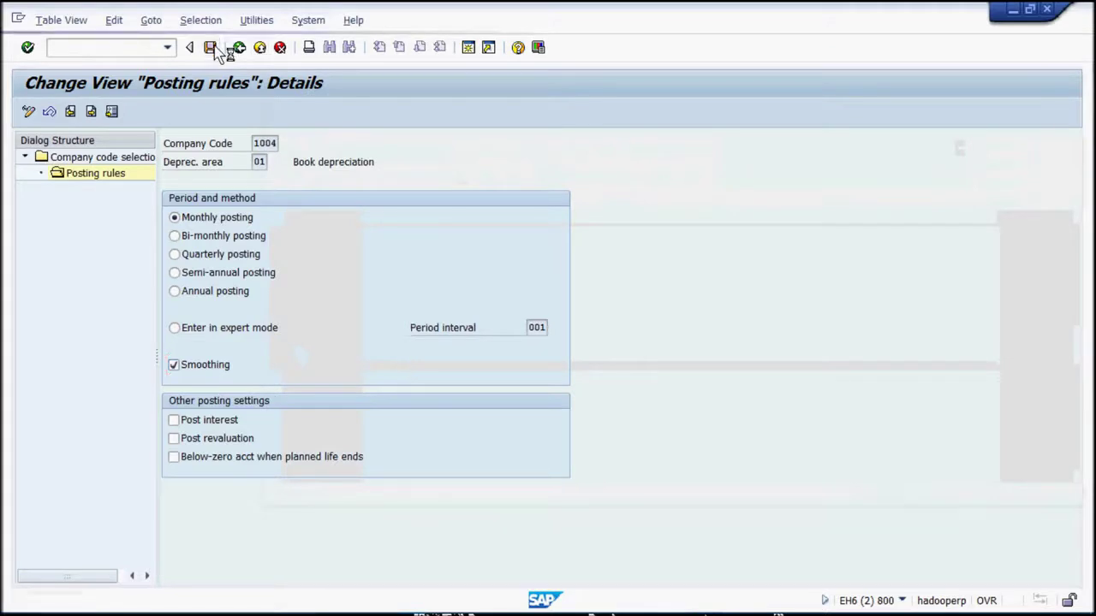
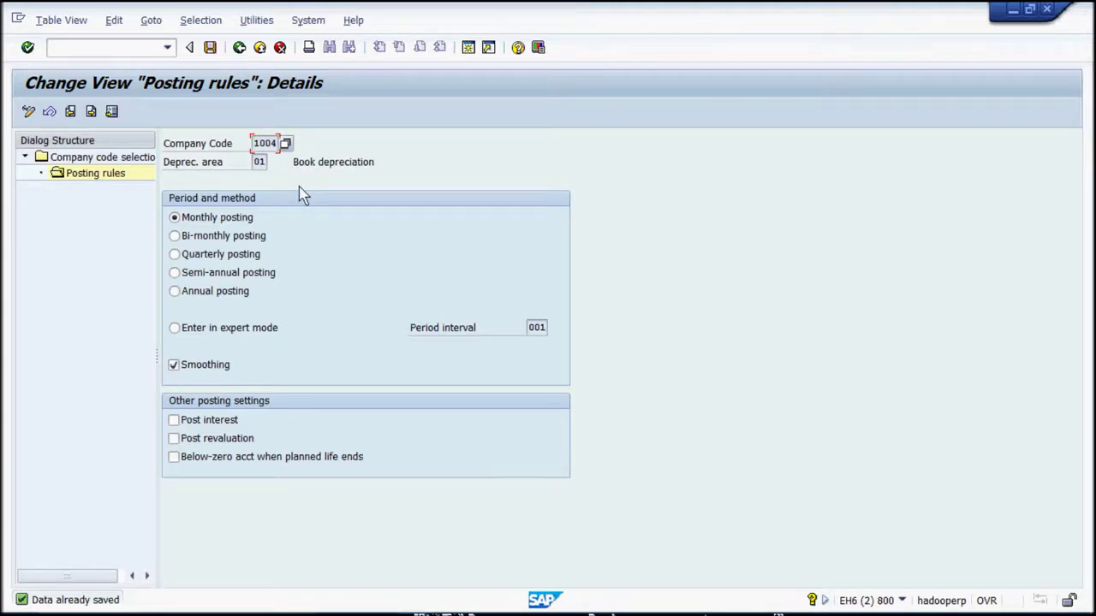
pyautogui.hotkey('alt', 'Tab')
# - On the new page, add the line "Next step" and below it "Specify the rounding for net book value for depreciation"
pyautogui.write('Next step')
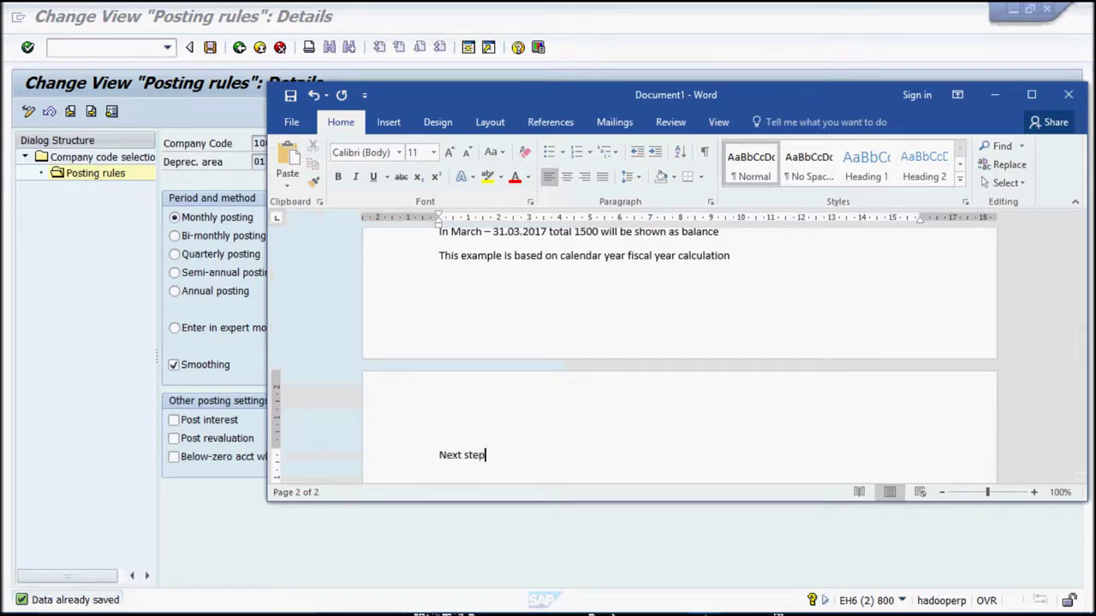
pyautogui.press('Return')
pyautogui.write('Specify the')
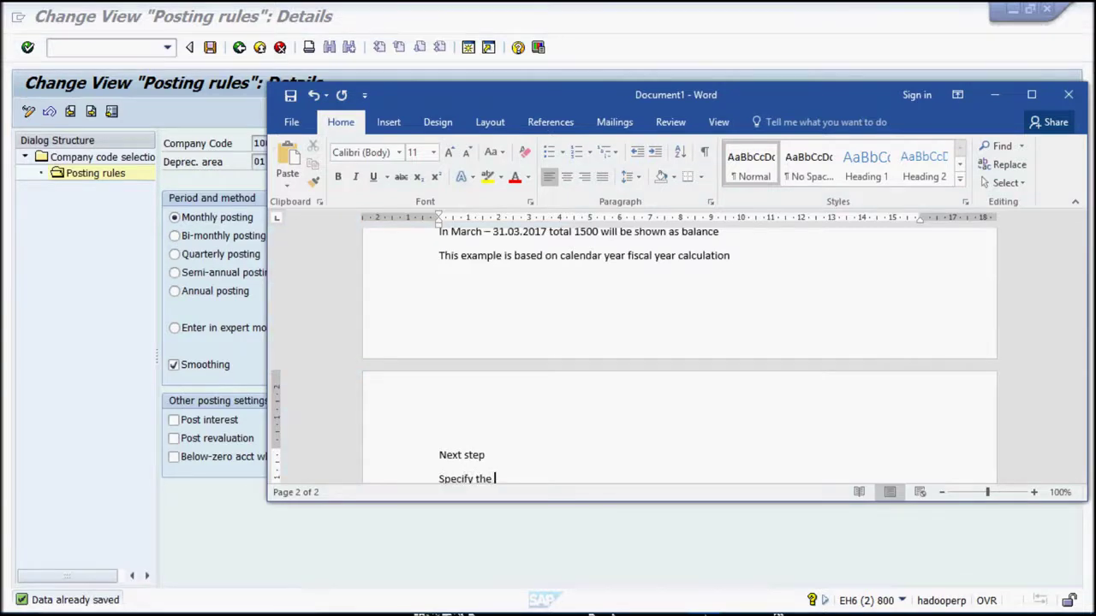
pyautogui.scroll(1, 557, 430)
pyautogui.scroll(-5, 559, 425)
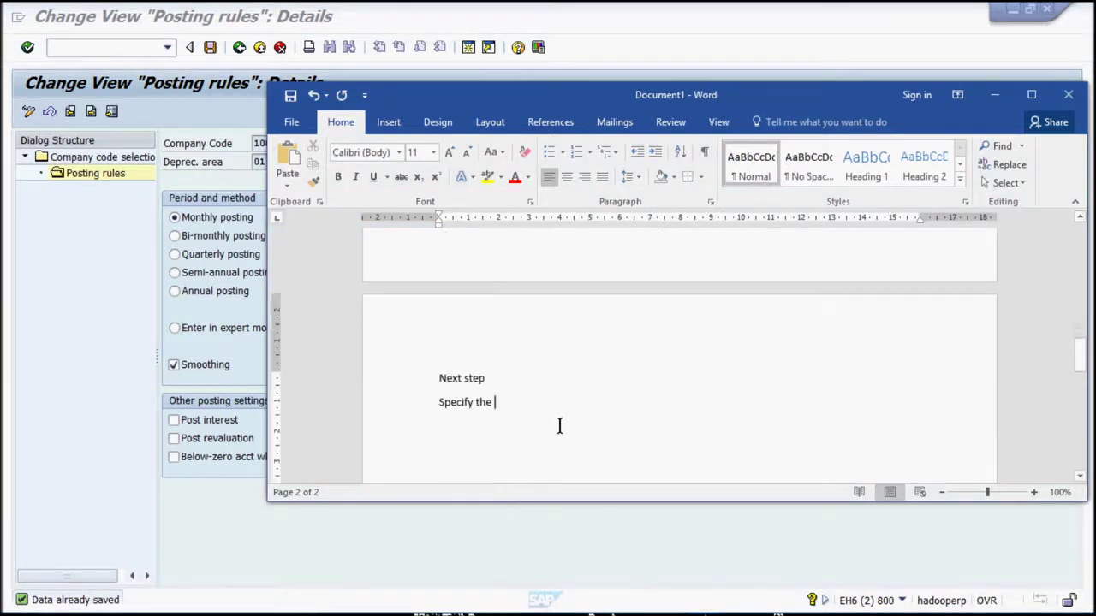
pyautogui.write('r')
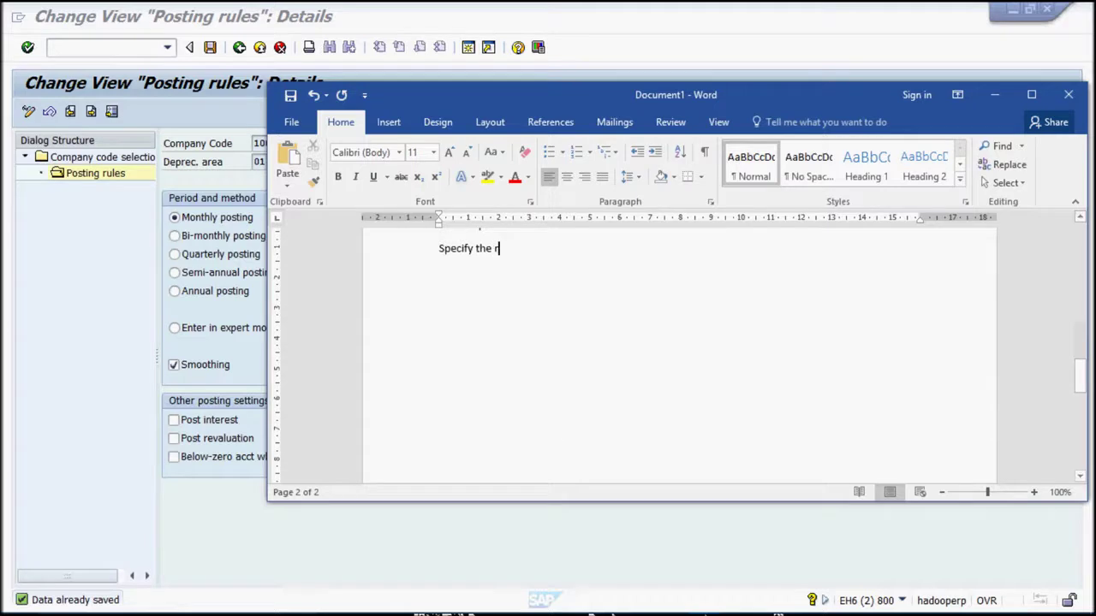
pyautogui.write('ounding')
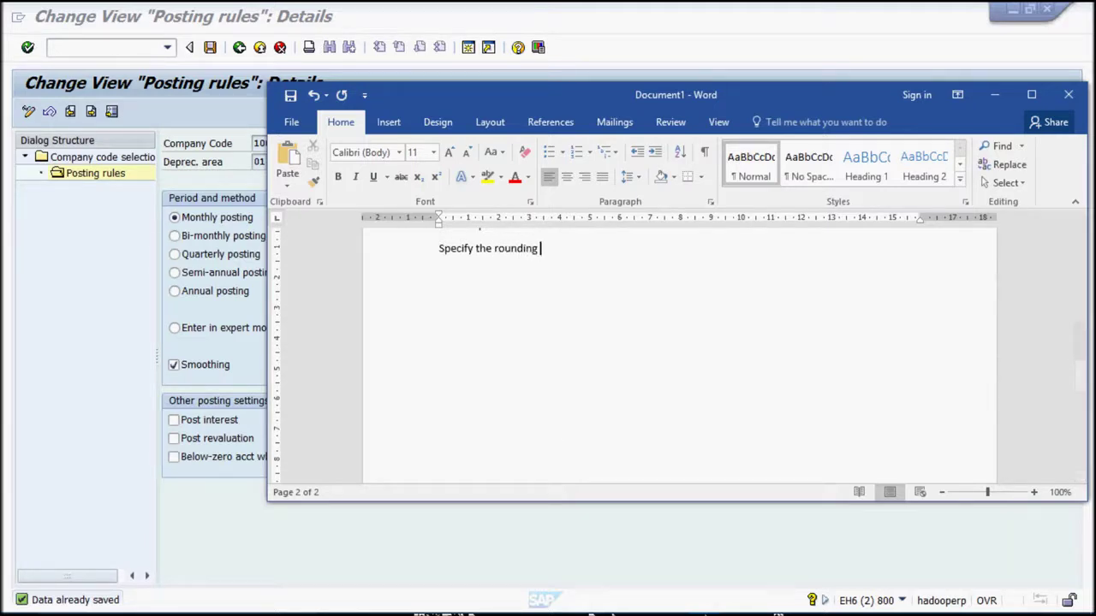
pyautogui.write(' for net book value ')
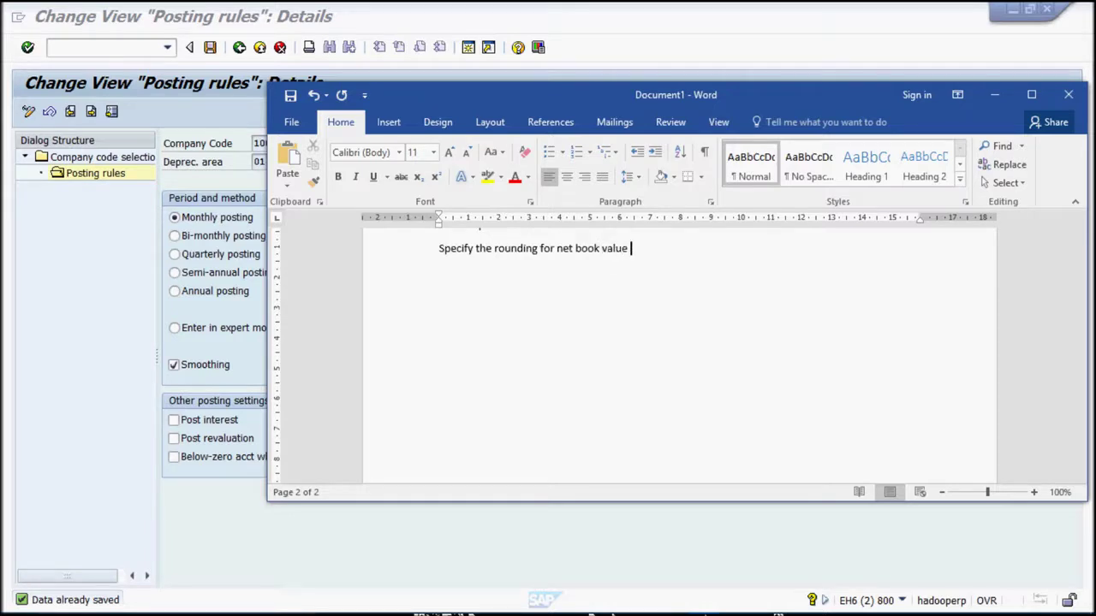
pyautogui.write('for depreciation')
pyautogui.press('Return')
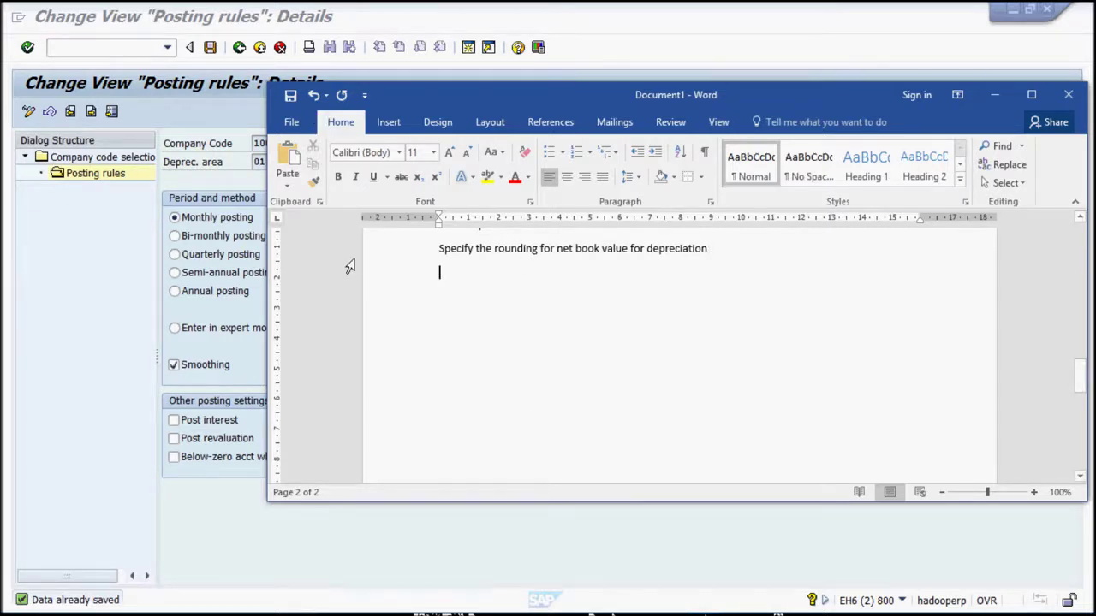
# - Begin the navigation path on a new line with "Path – ORFA -"
pyautogui.write('Sp')
pyautogui.press('BackSpace')
pyautogui.press('BackSpace')
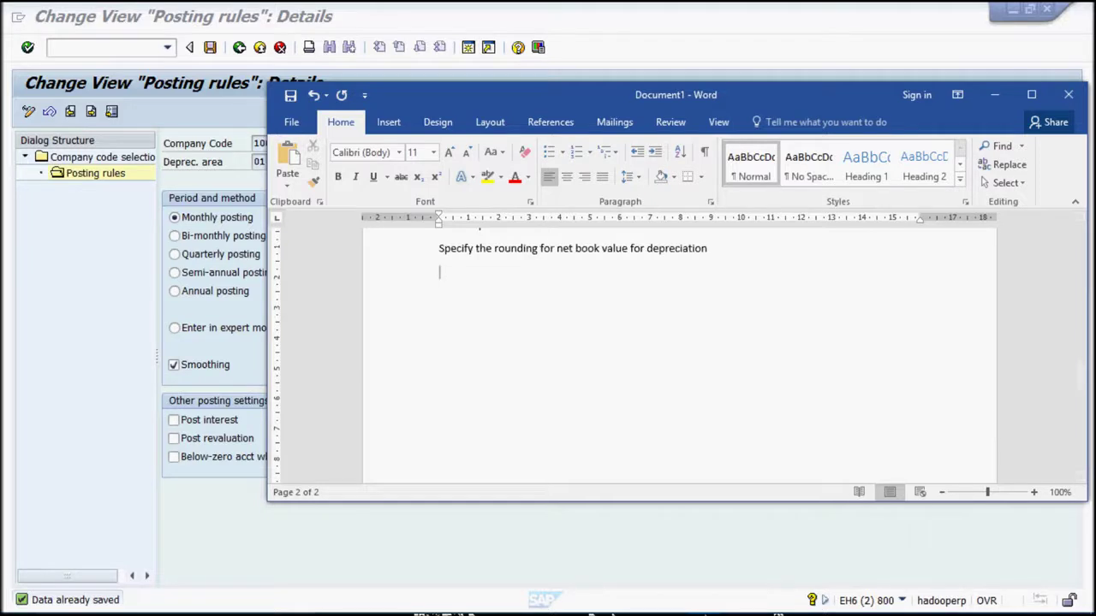
pyautogui.write('Path - ORFA -')
# - Switch to SAP, open the Asset Accounting implementation guide with /norfa, and select the Valuation node
pyautogui.click(76, 51)
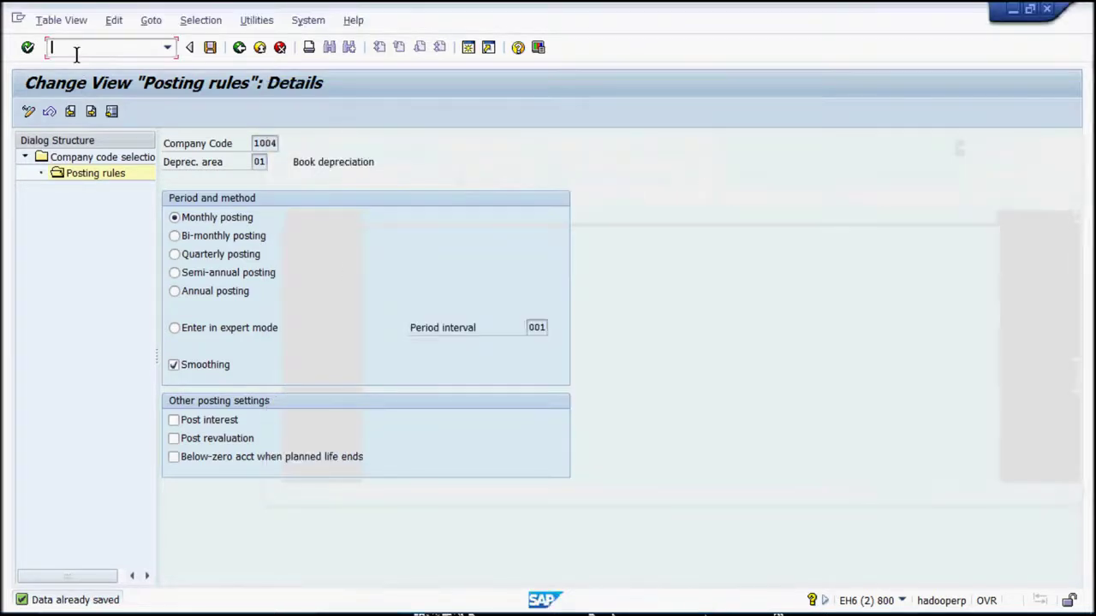
pyautogui.write('/norfa')
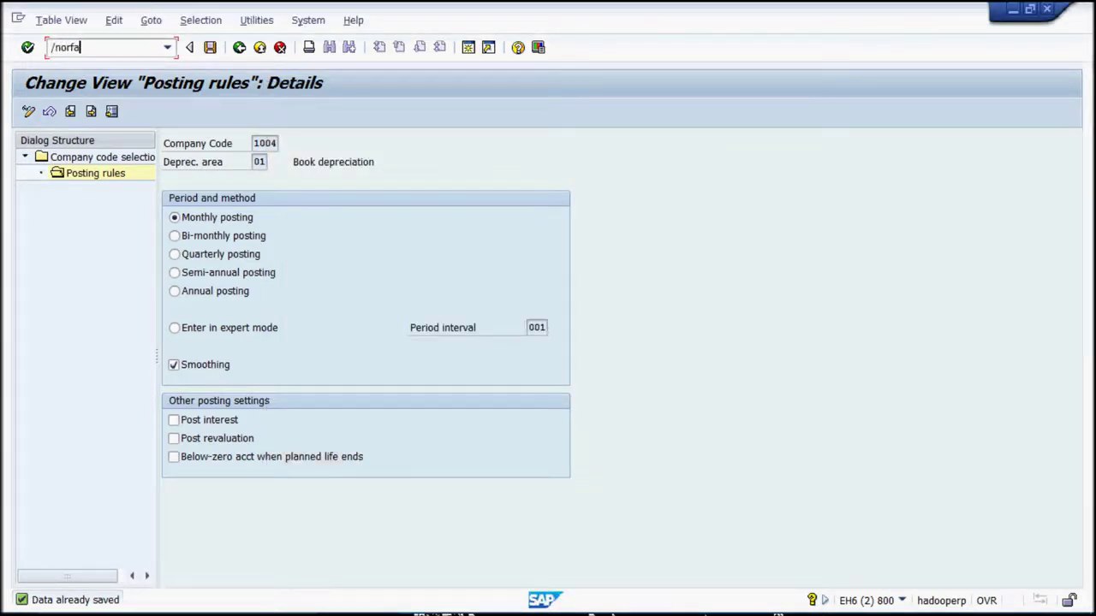
pyautogui.press('Return')
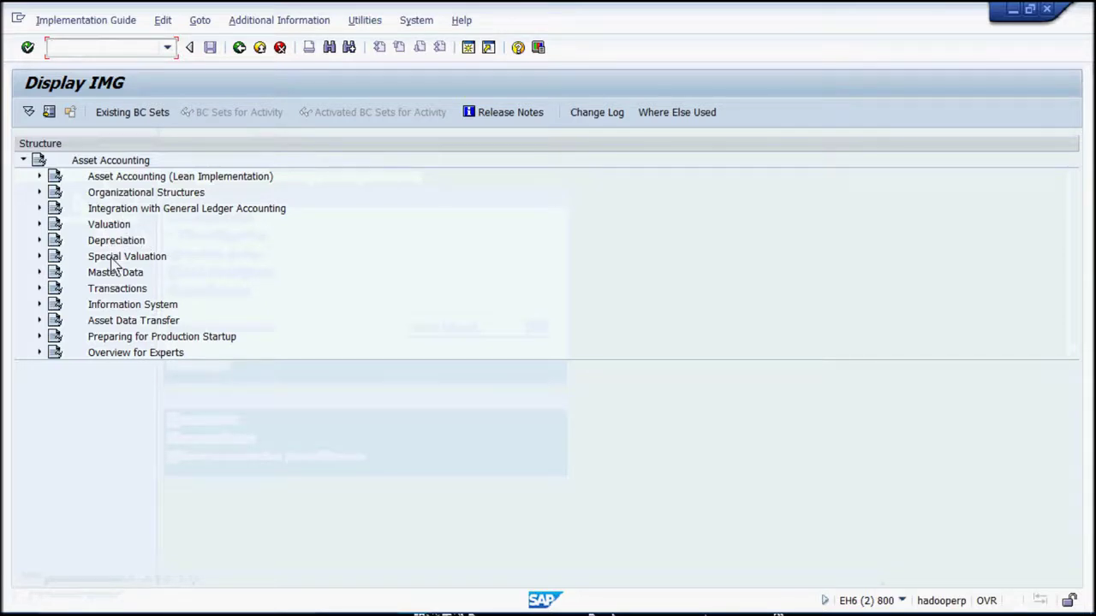
pyautogui.click(110, 212)
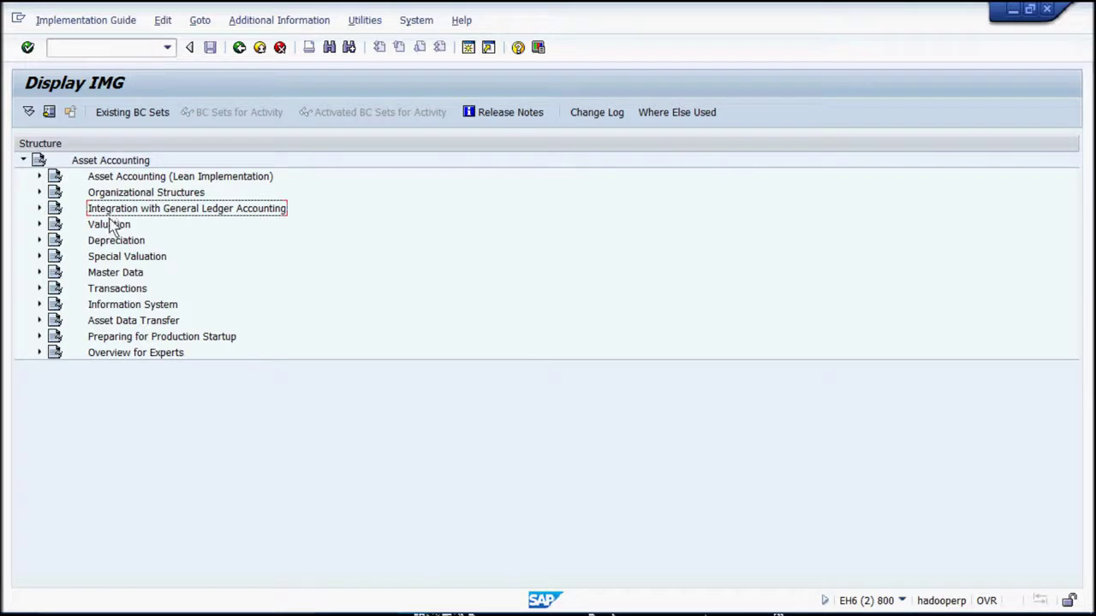
pyautogui.click(105, 226)
# - Return to Word and extend the path line with "valuation –"
pyautogui.hotkey('alt', 'Tab')
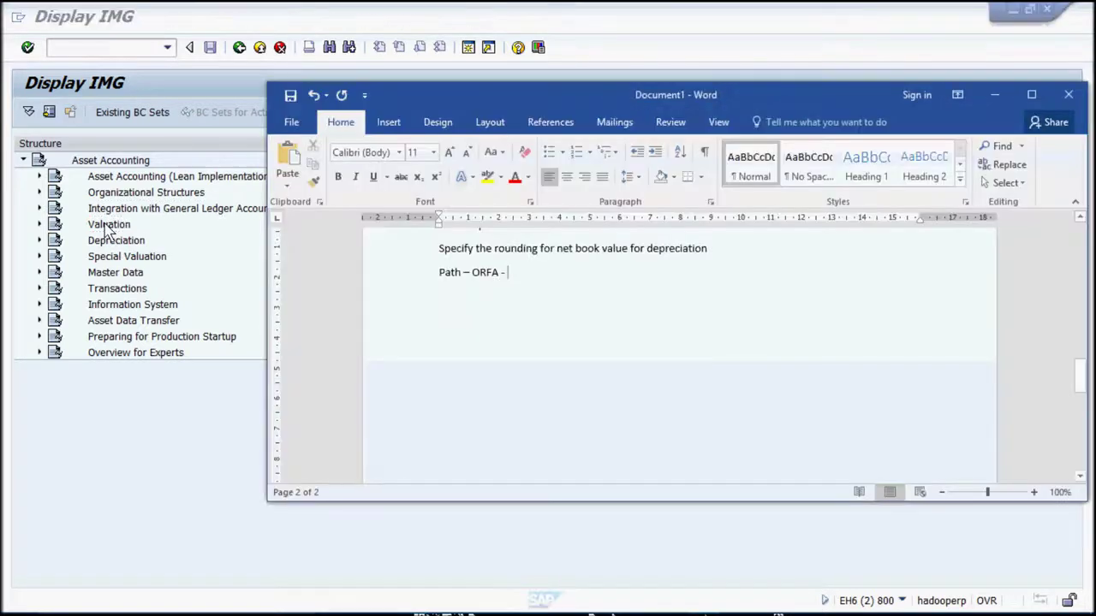
pyautogui.write('valuation')
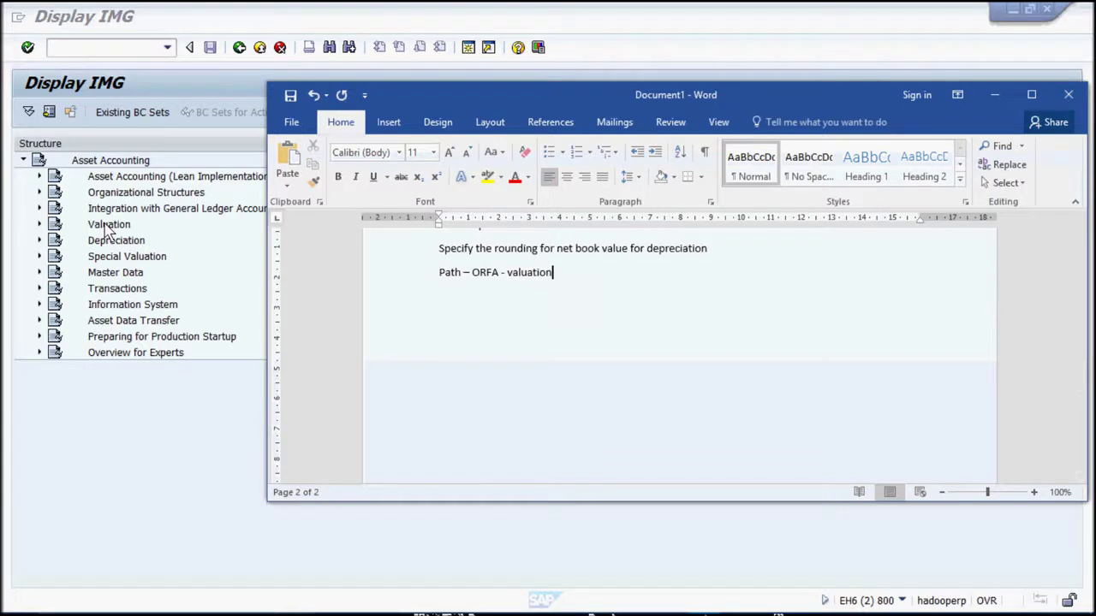
pyautogui.press('Return')
pyautogui.press('BackSpace')
pyautogui.write('-')
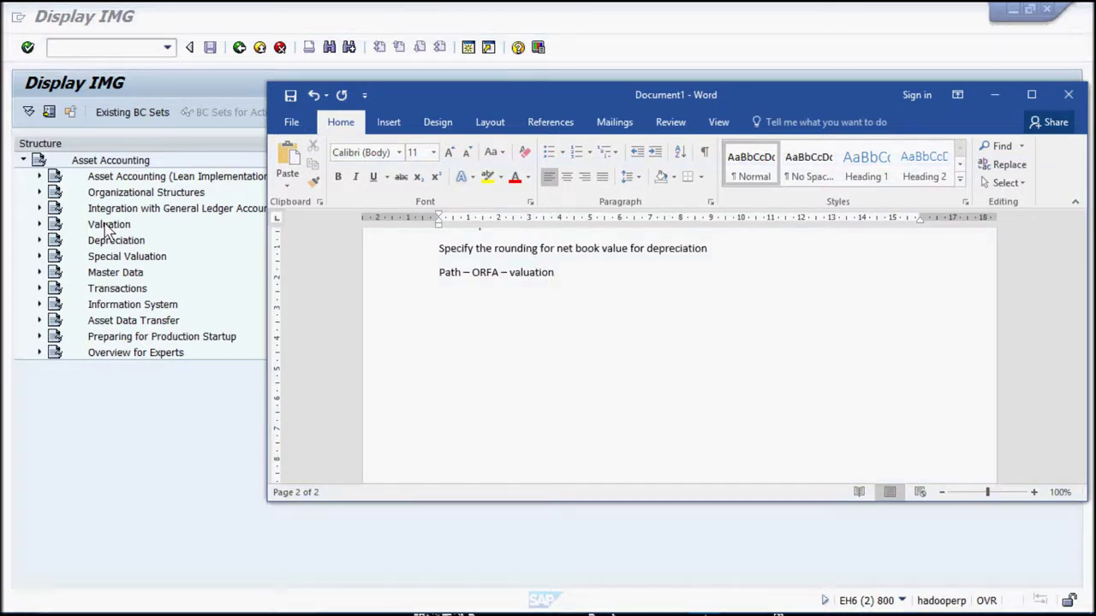
# - Expand the Valuation node in SAP, and extend the path line in Word with "Amount specifications -"
pyautogui.click(110, 230)
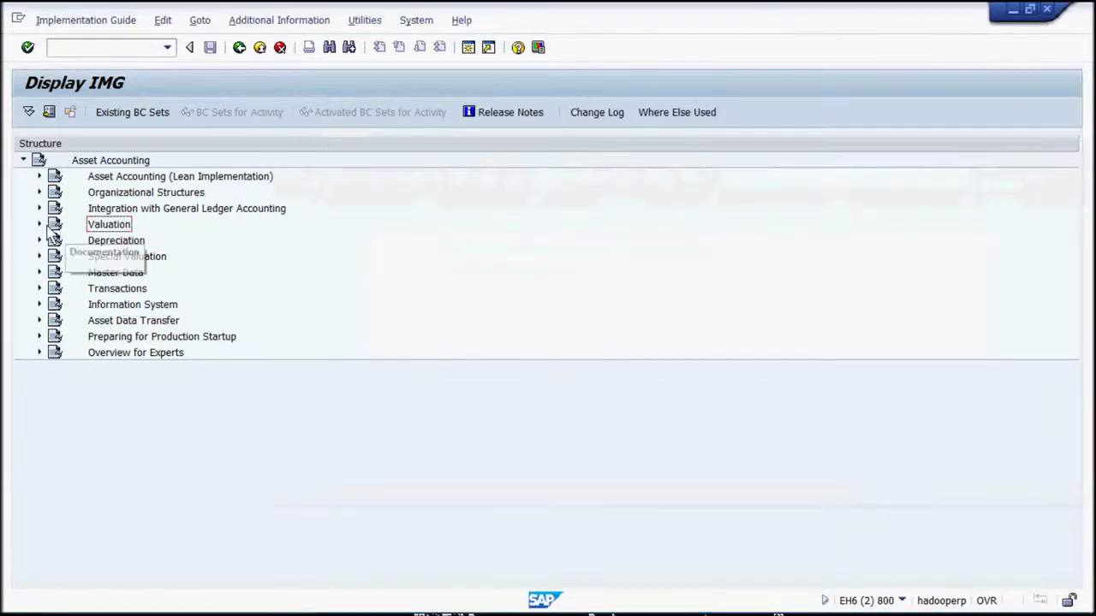
pyautogui.click(38, 226)
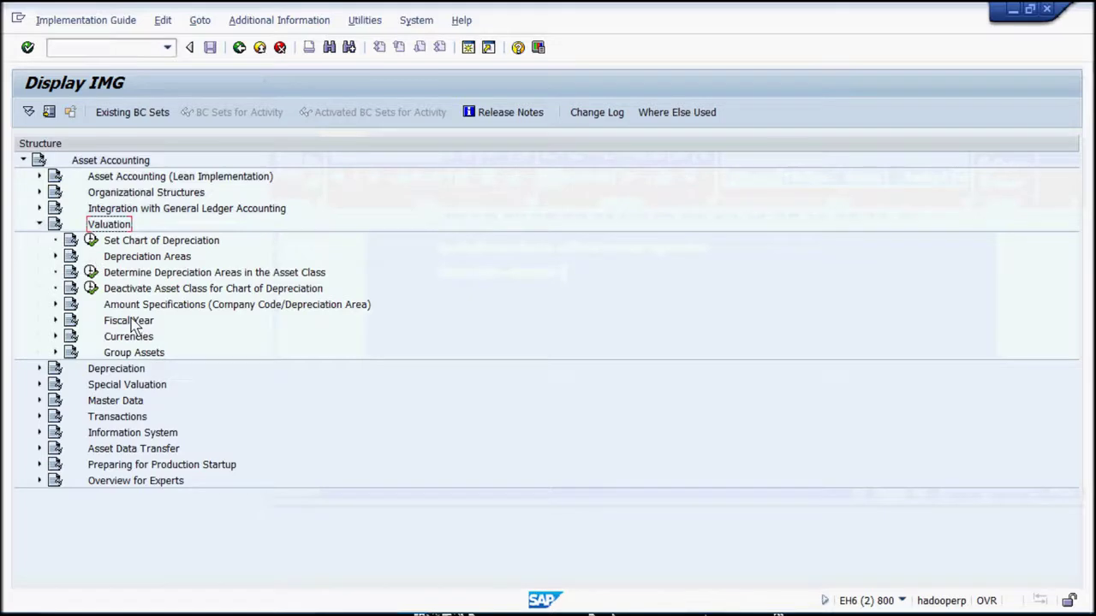
pyautogui.hotkey('alt', 'Tab')
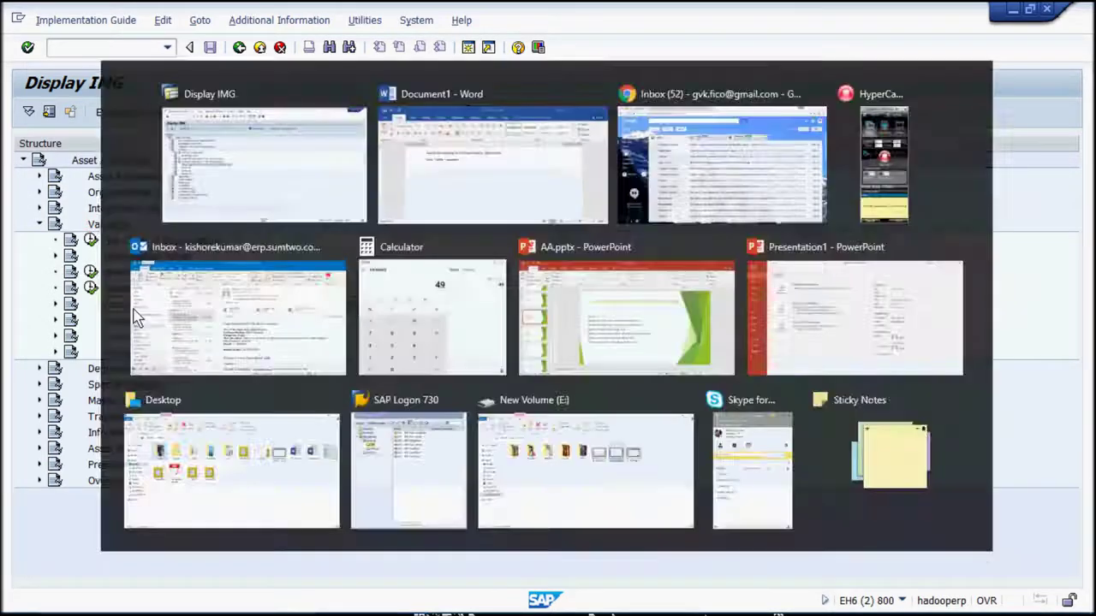
pyautogui.write('Amoun t spe')
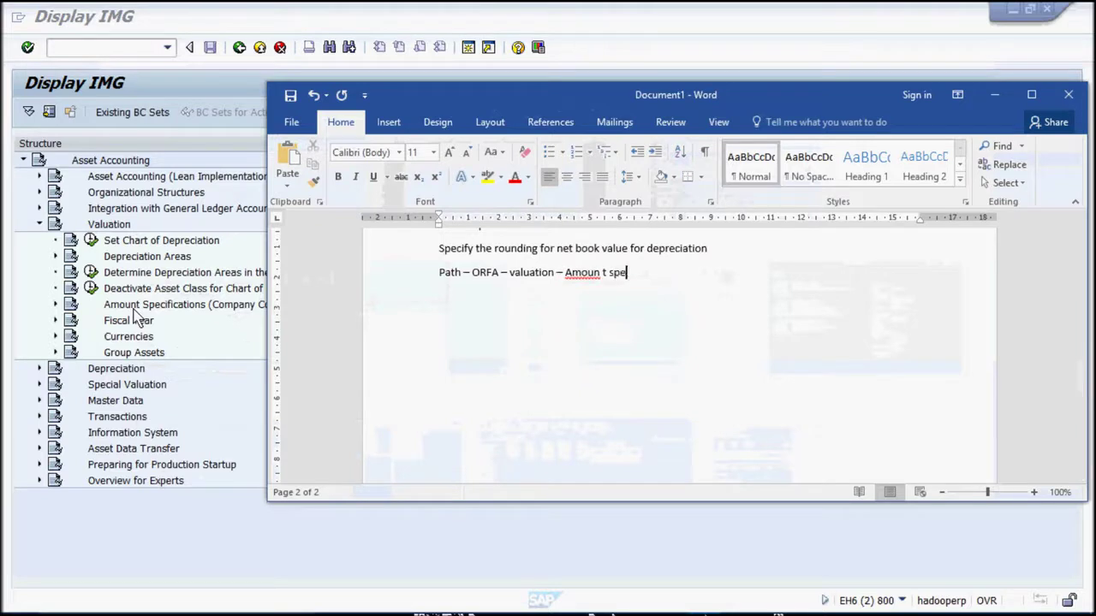
pyautogui.write('cifications')
pyautogui.click(601, 272)
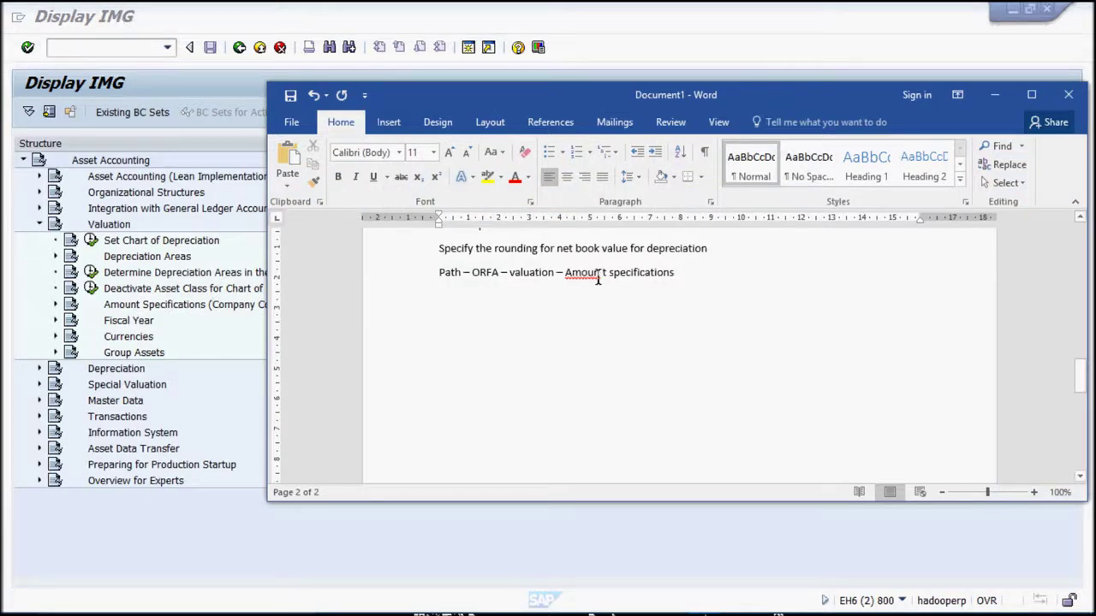
pyautogui.press('BackSpace')
pyautogui.click(673, 272)
pyautogui.write('-')
# - Expand Amount Specifications in SAP, and complete the path line in Word with "Specify Rounding of Net Book Value and/or Depreciation"
pyautogui.click(135, 309)
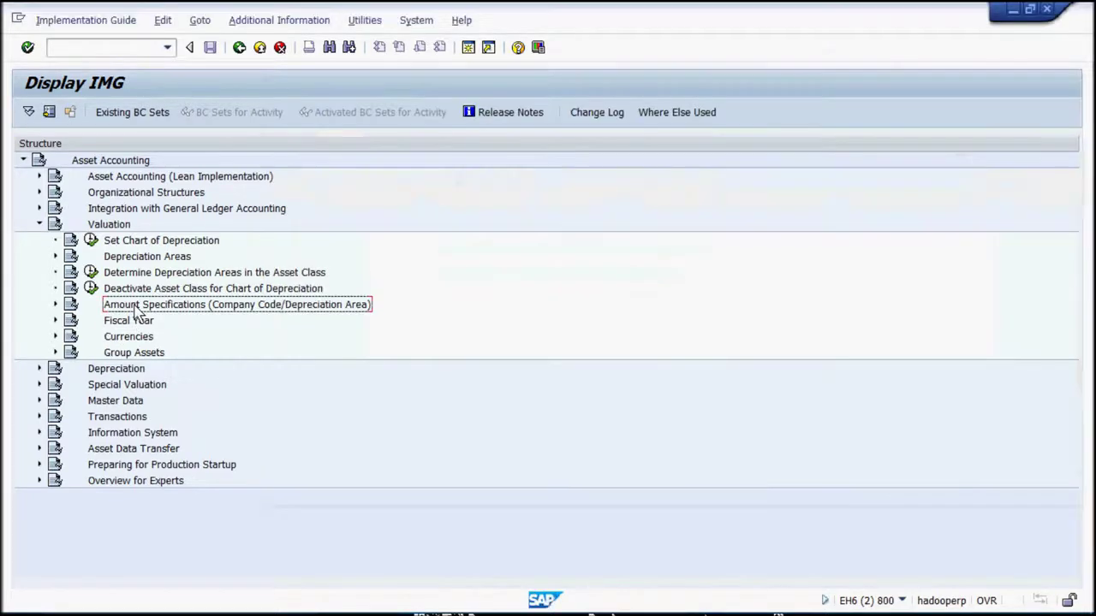
pyautogui.click(56, 305)
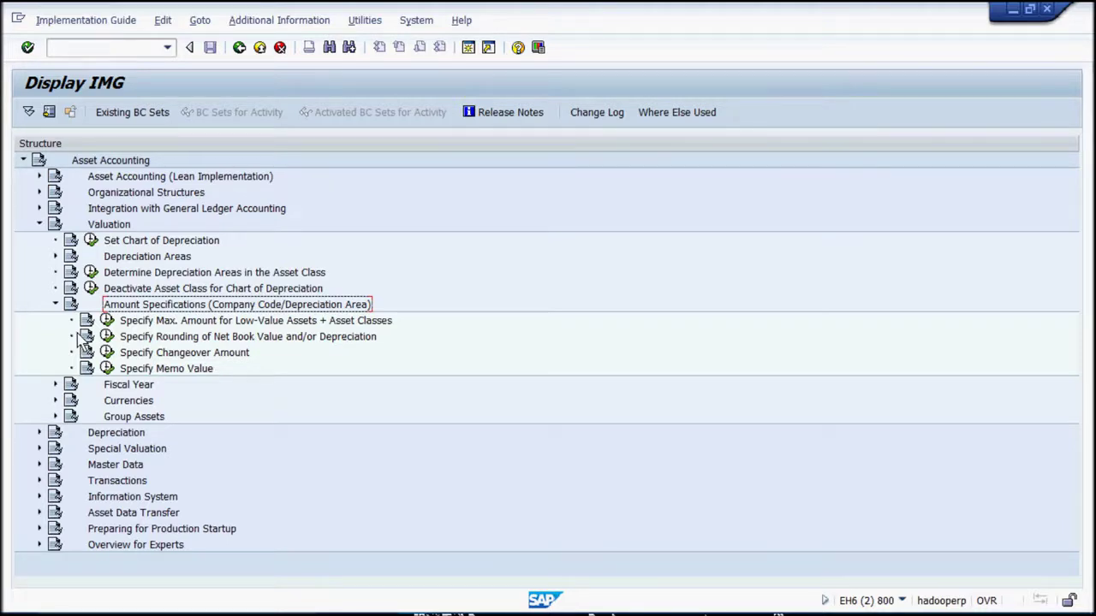
pyautogui.click(128, 340)
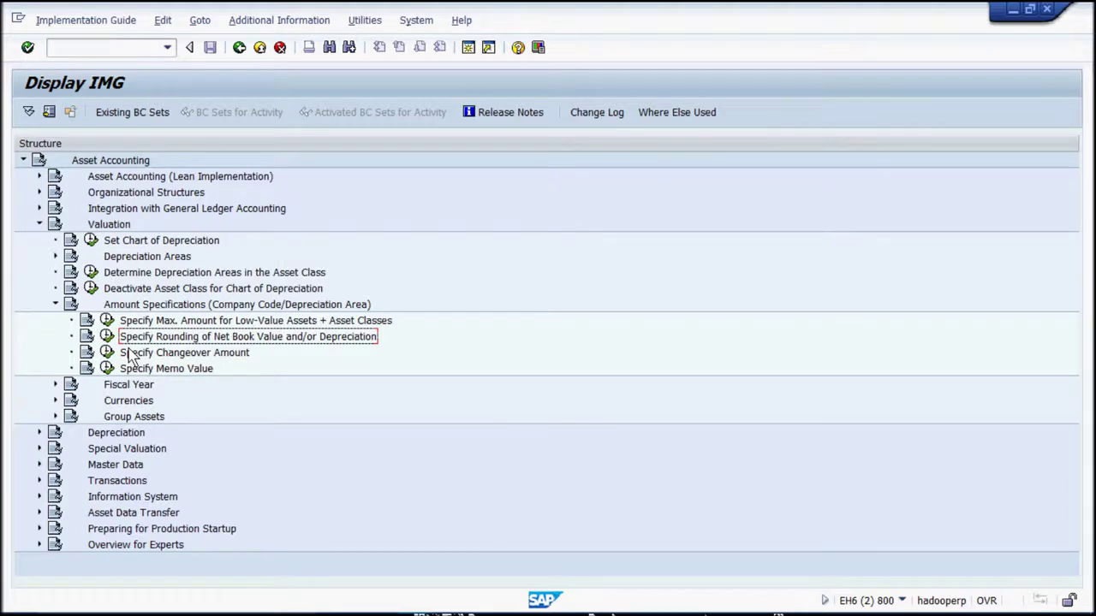
pyautogui.hotkey('alt', 'Tab')
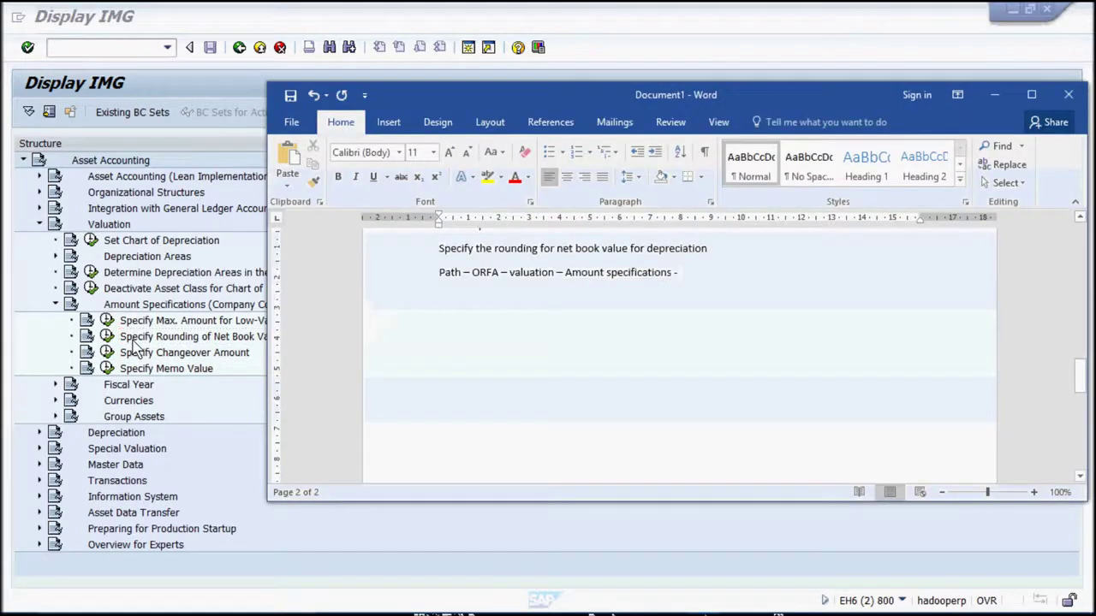
pyautogui.write('Specify Rounding of Net Book Value and/or Depreciation')
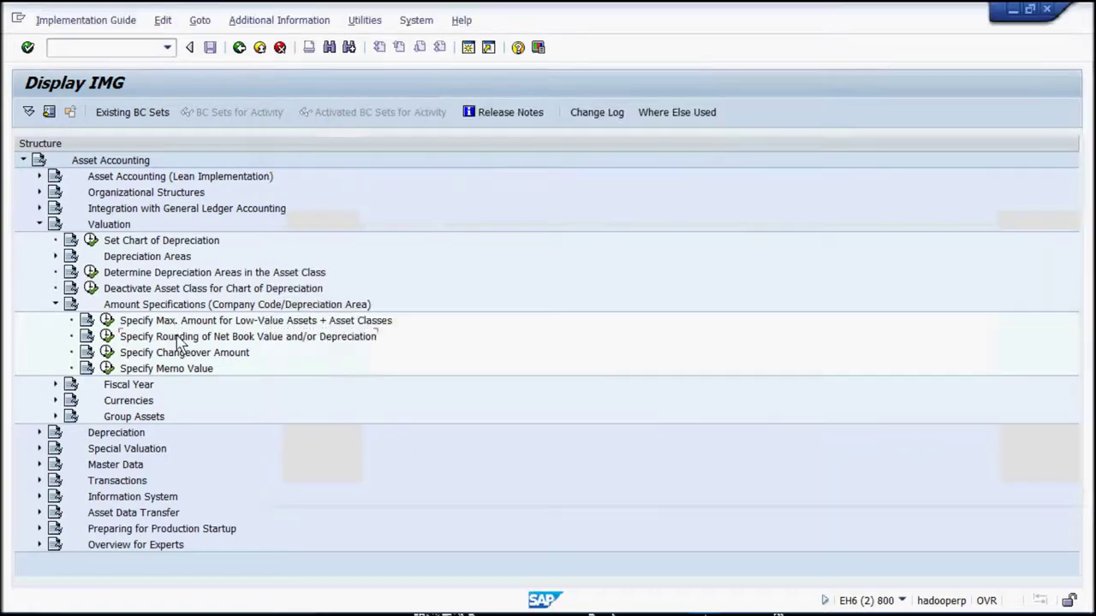
# - In SAP, execute the activity Specify Rounding of Net Book Value and/or Depreciation and acknowledge its messages
pyautogui.click(183, 337)
pyautogui.click(106, 337)
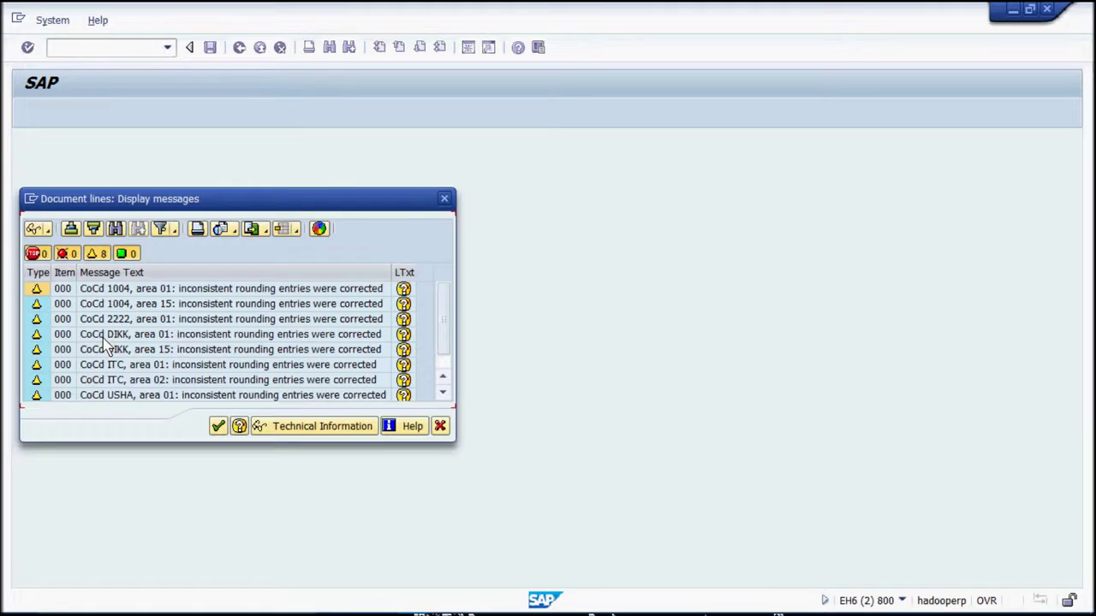
pyautogui.click(220, 427)
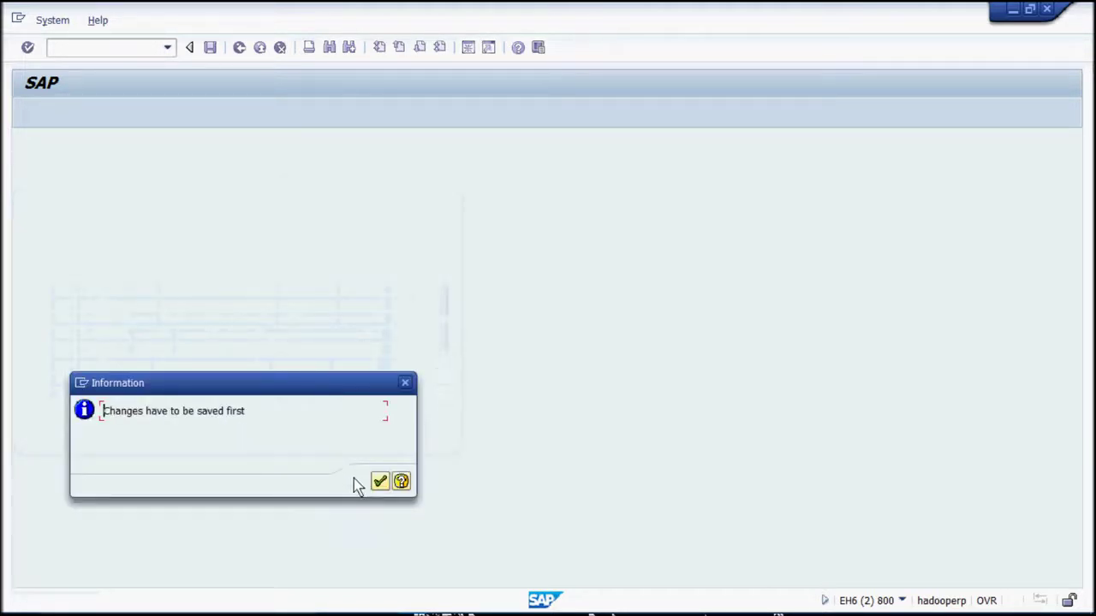
pyautogui.click(379, 481)
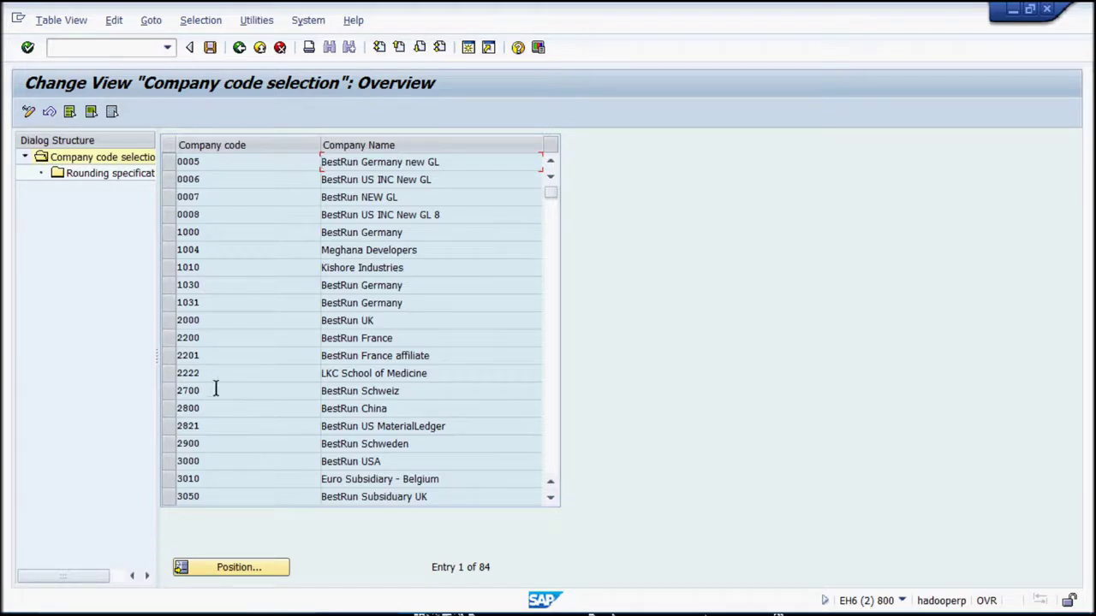
# - Select company code 1004 and open the rounding specifications of depreciation area 01, Book depreciation
pyautogui.click(172, 259)
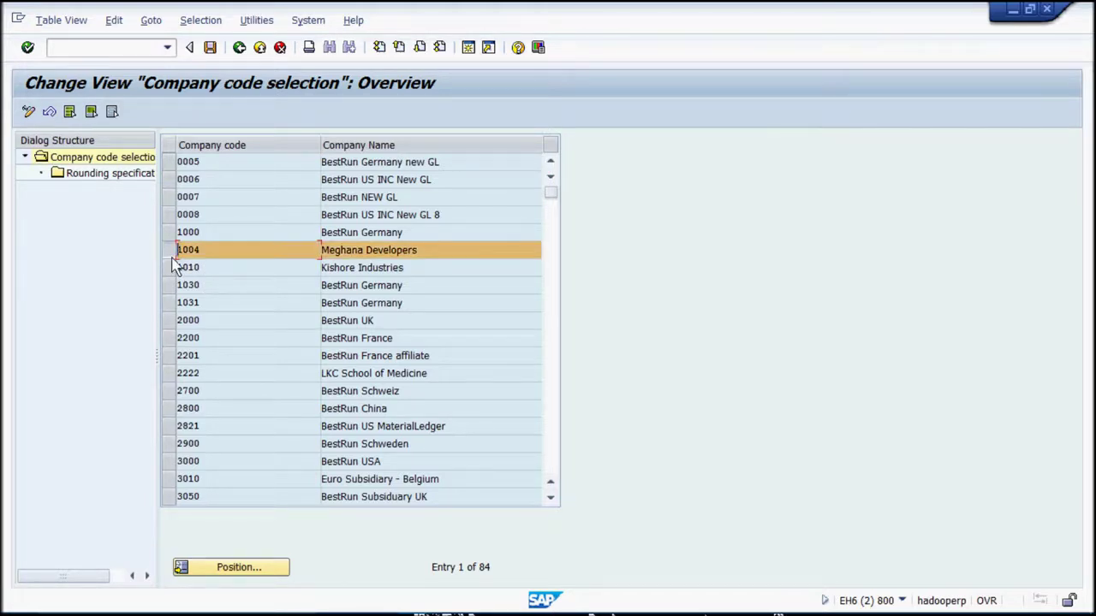
pyautogui.doubleClick(116, 174)
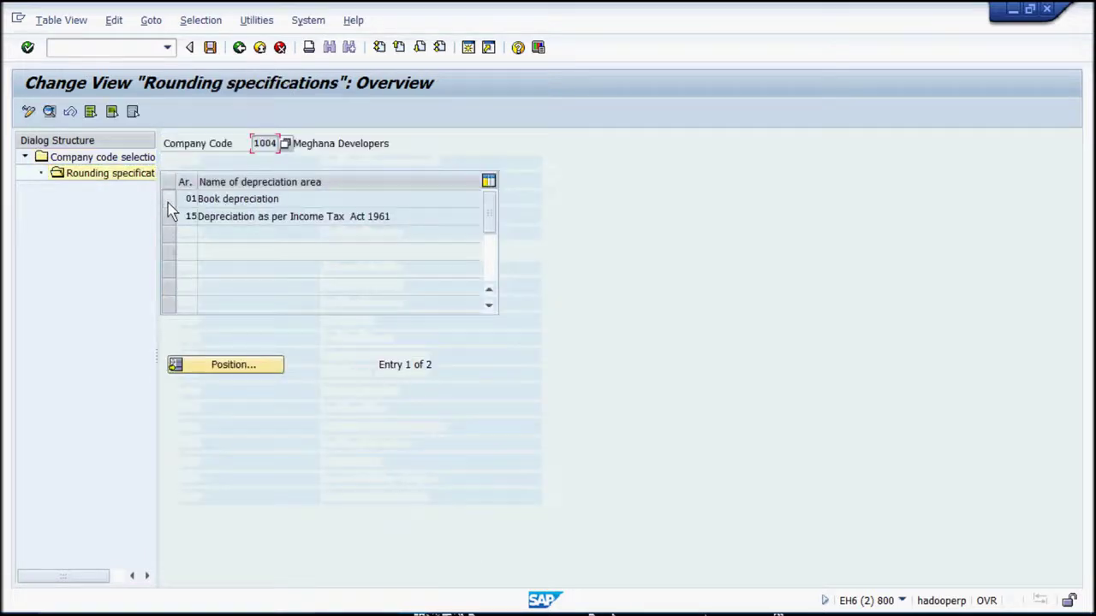
pyautogui.click(170, 202)
pyautogui.doubleClick(229, 200)
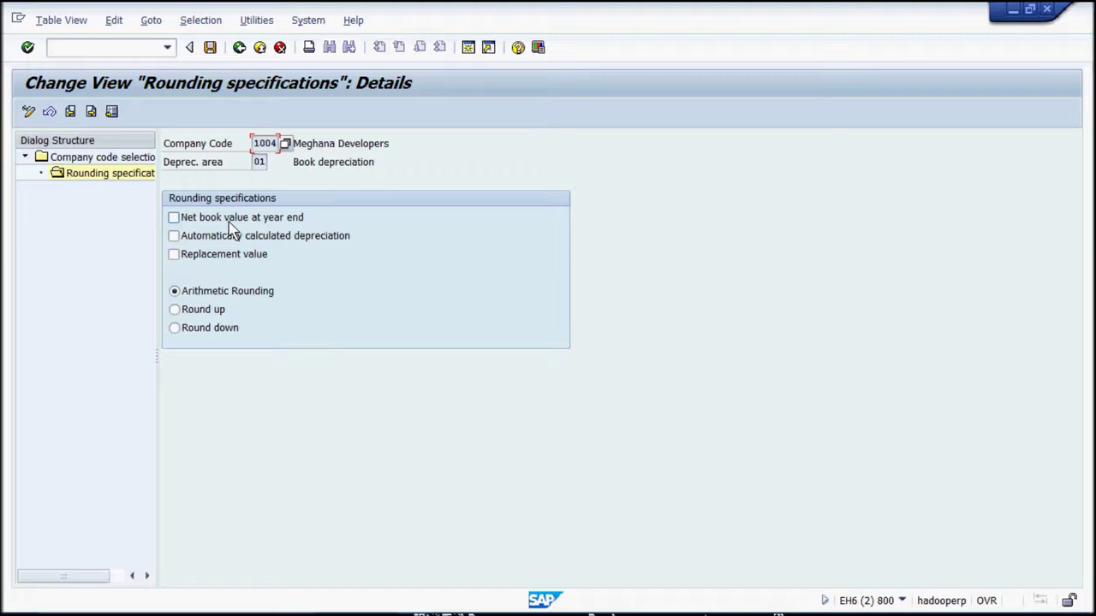
# - Enable arithmetic rounding for automatically calculated depreciation, save it in the request "Asset customization for 1004", and return to the implementation guide
pyautogui.click(222, 237)
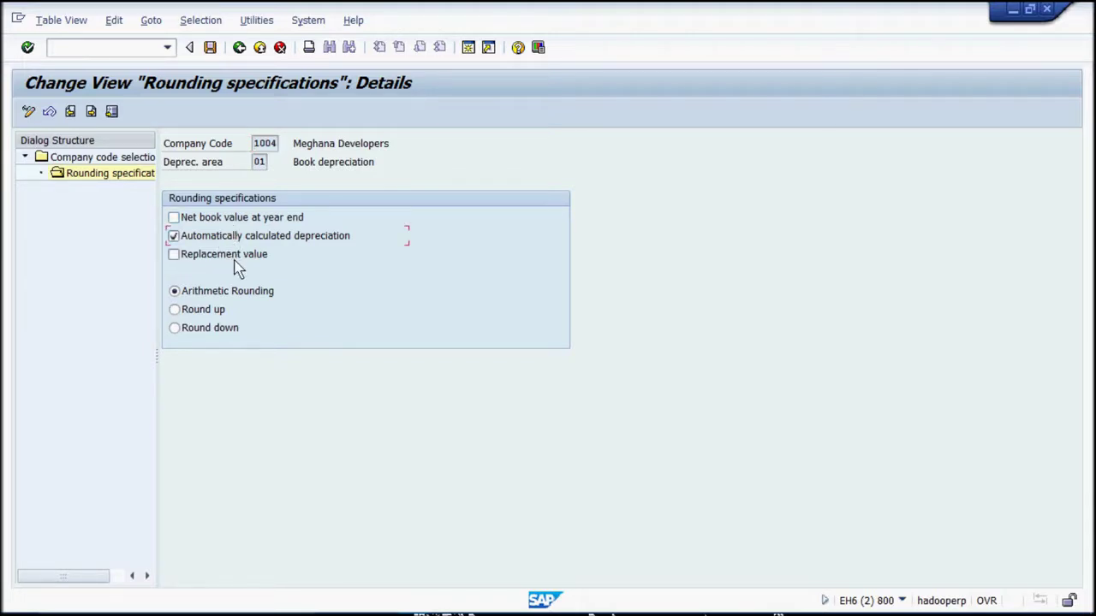
pyautogui.click(214, 293)
pyautogui.click(210, 48)
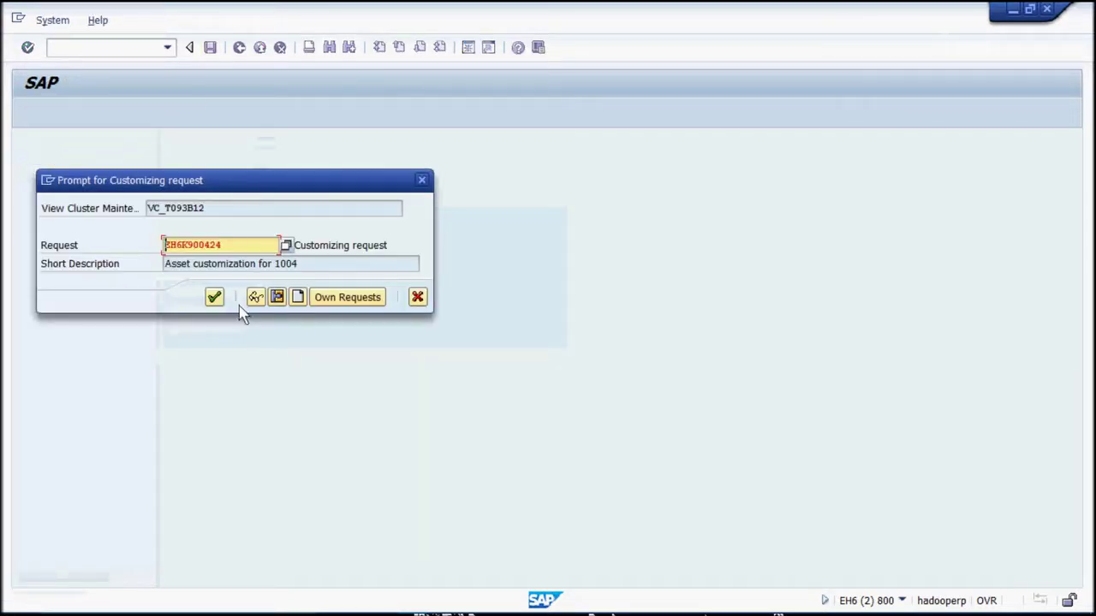
pyautogui.click(218, 298)
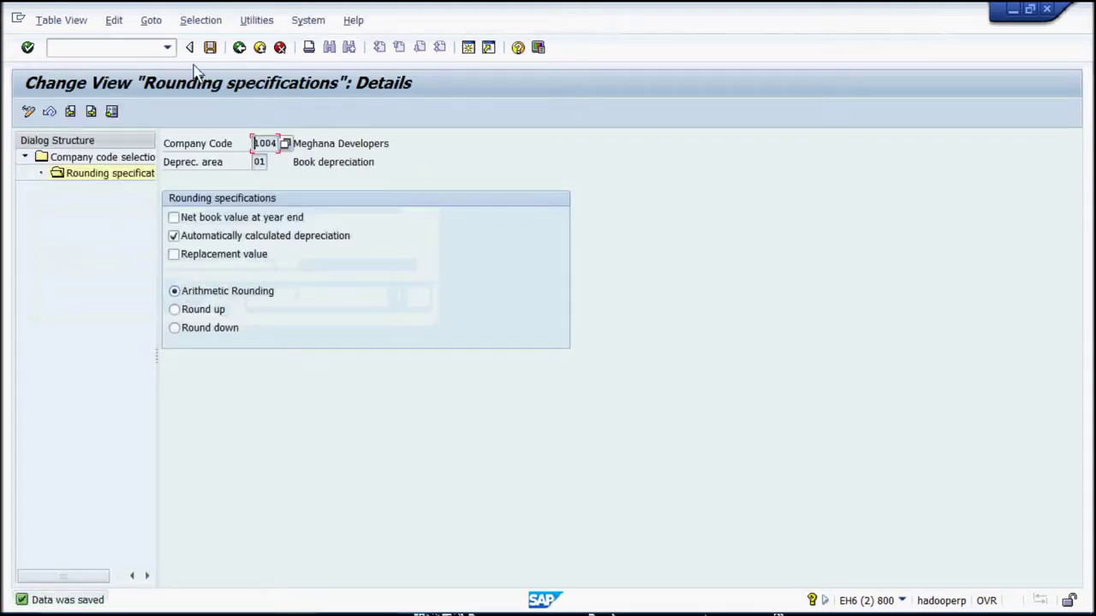
pyautogui.click(239, 48)
pyautogui.click(240, 48)
pyautogui.click(239, 48)
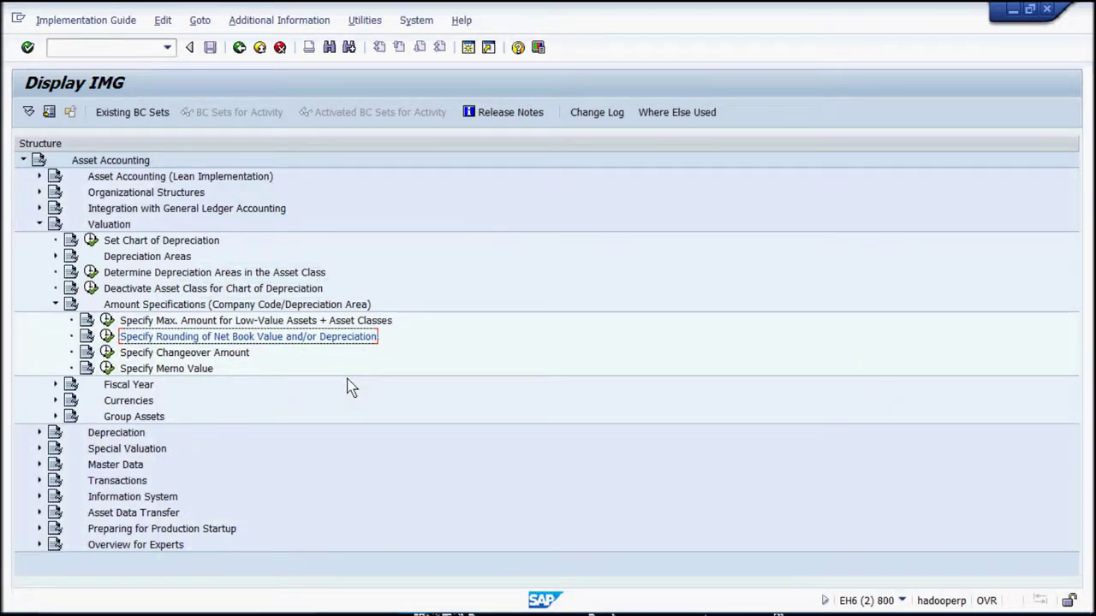
# - Switch to Word and add the line "Next step" and below it "Define Screen Layout for asset master data"
pyautogui.hotkey('alt', 'Tab')
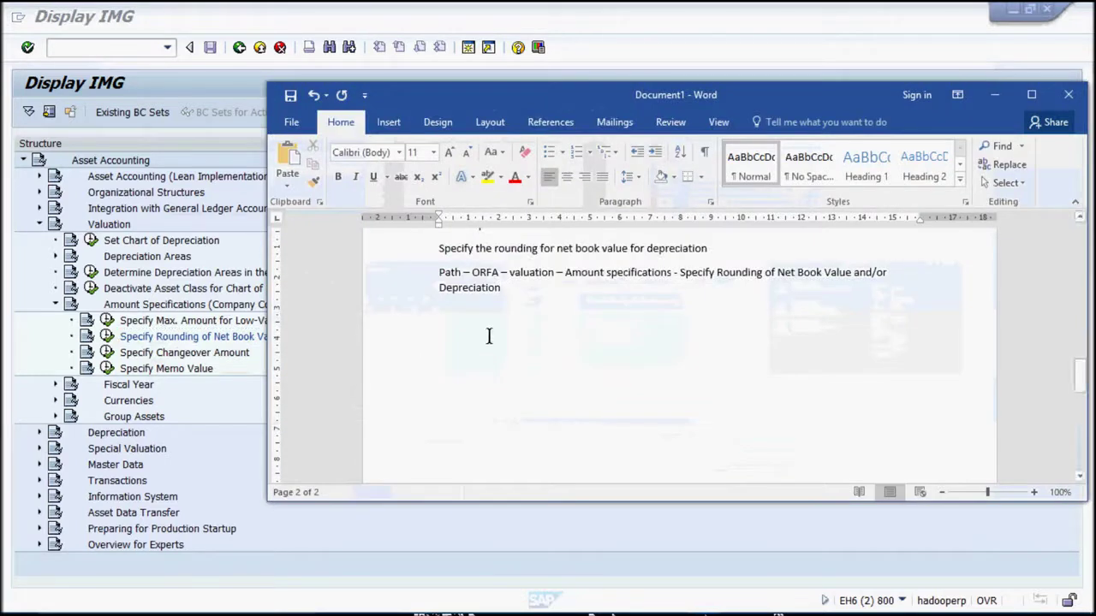
pyautogui.write('N')
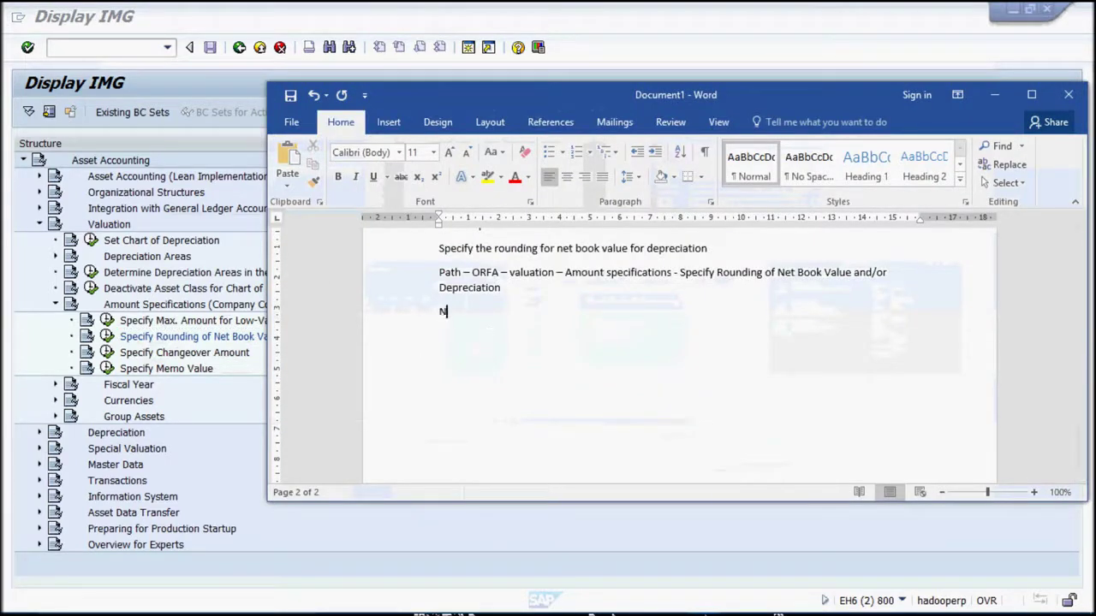
pyautogui.write('etxt step')
pyautogui.press('Return')
pyautogui.write('Define')
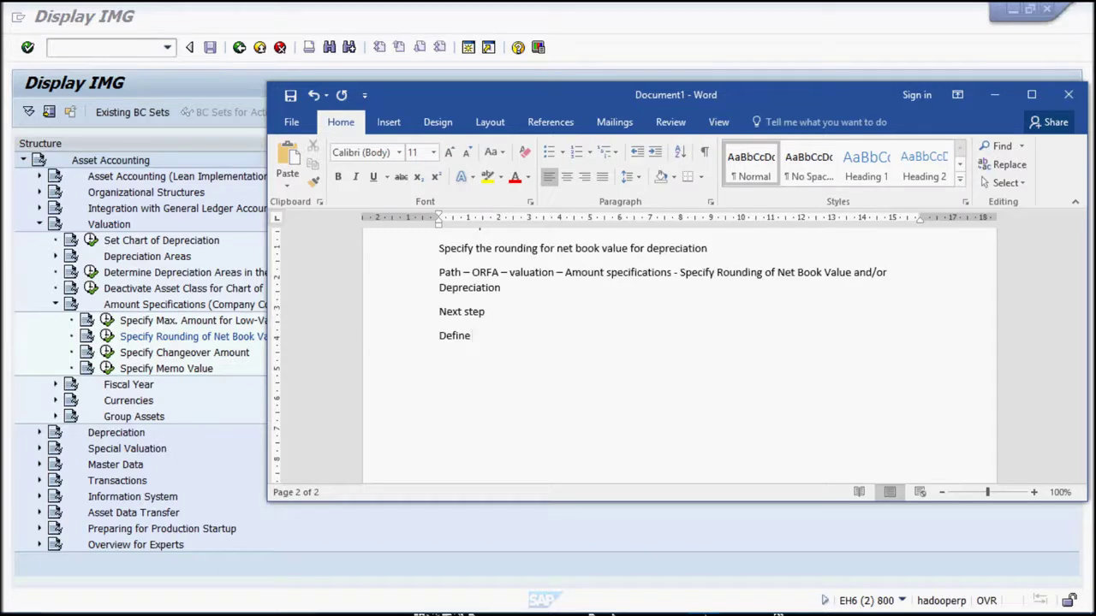
pyautogui.write('Screen Layout for asset')
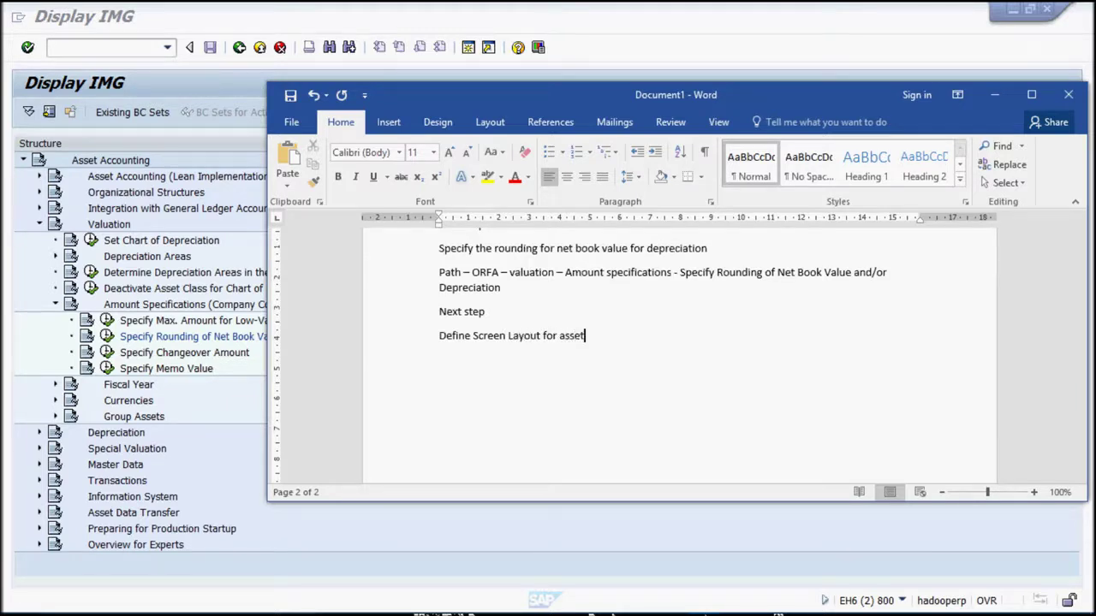
pyautogui.write(' master data')
# - Begin the navigation path for the screen layout step on a new line with "Path -"
pyautogui.press('Return')
pyautogui.write('Path')
pyautogui.press('Return')
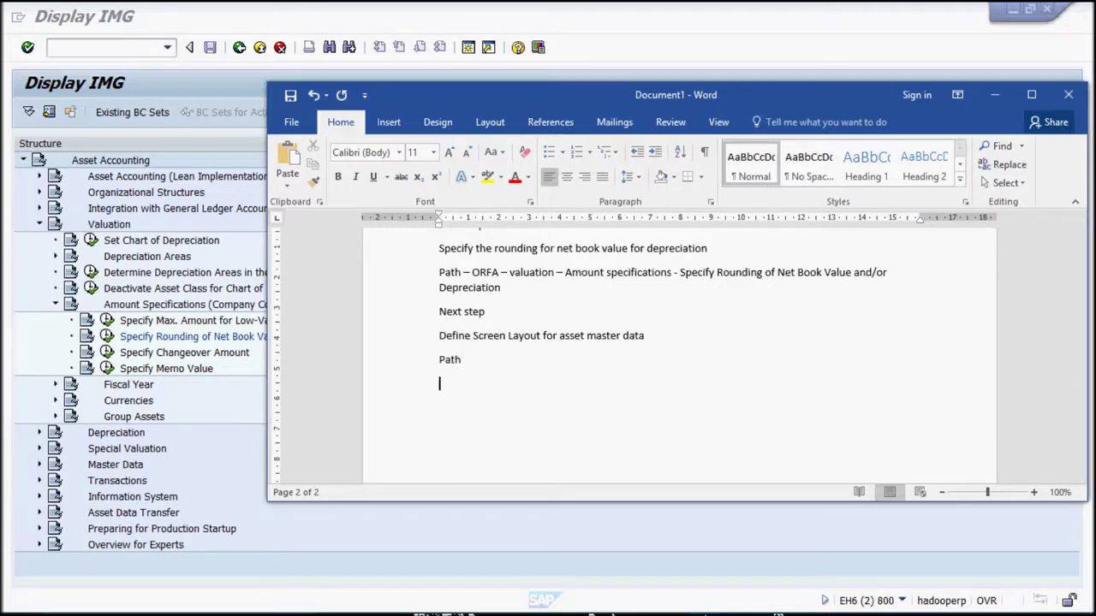
pyautogui.press('BackSpace')
pyautogui.write('-')
# - Switch to SAP, collapse the Amount Specifications and Valuation nodes, and expand Master Data
pyautogui.hotkey('alt', 'Tab')
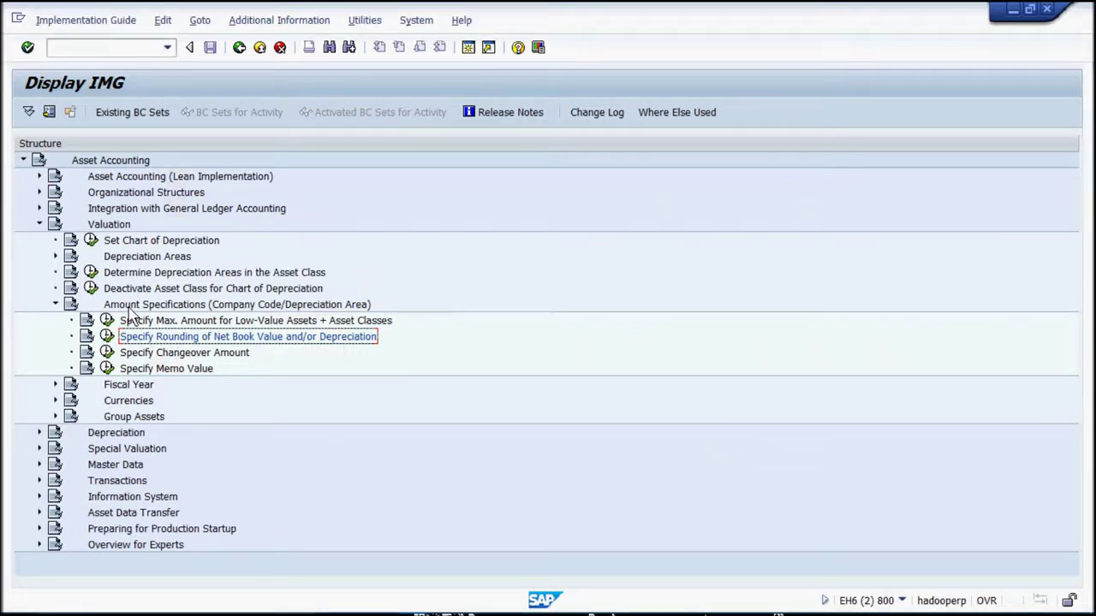
pyautogui.click(55, 304)
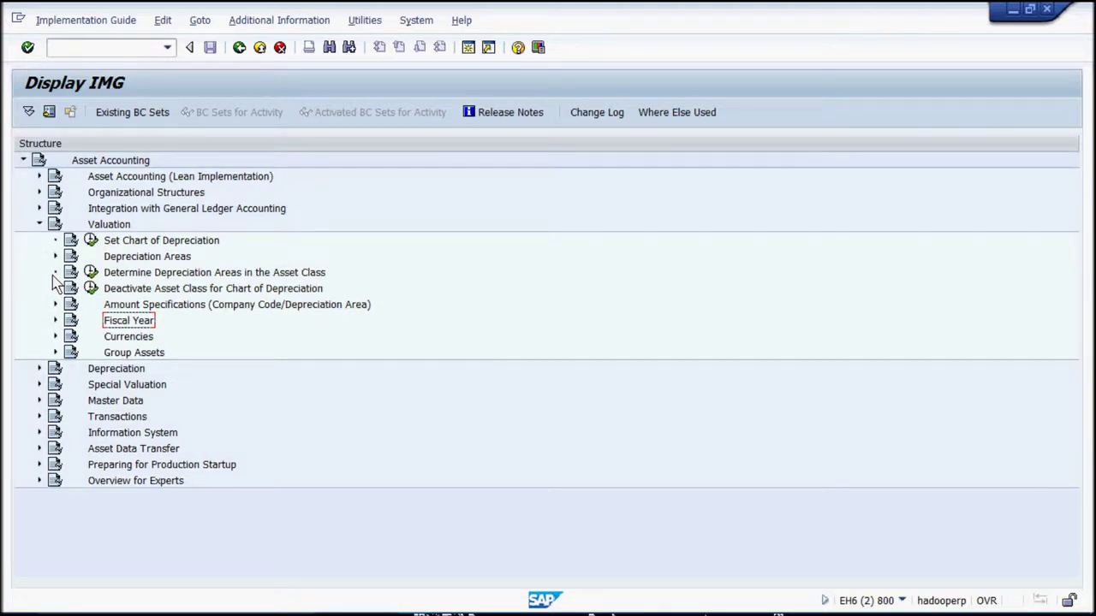
pyautogui.click(38, 224)
pyautogui.click(39, 273)
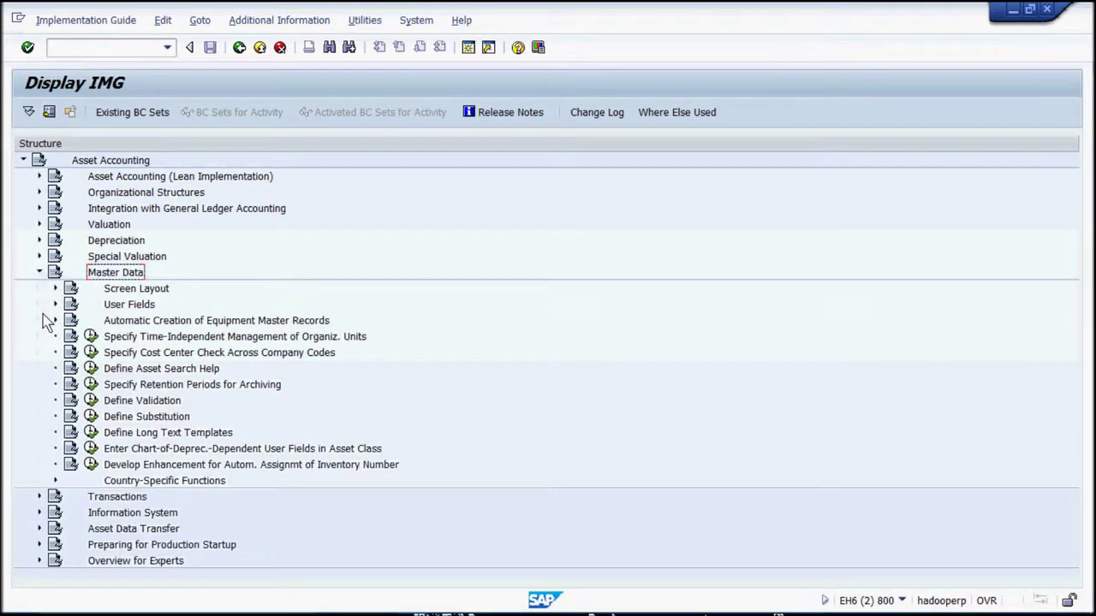
# - Return to Word and extend the new path line with "Master Data -"
pyautogui.hotkey('alt', 'Tab')
pyautogui.hotkey('alt', 'Tab')
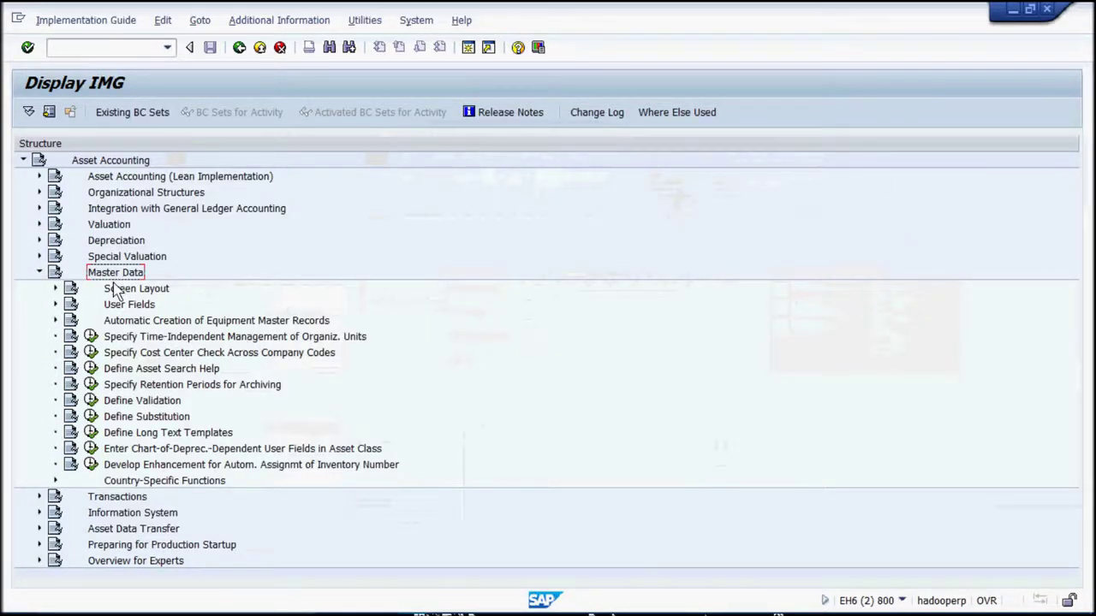
pyautogui.hotkey('alt', 'Tab')
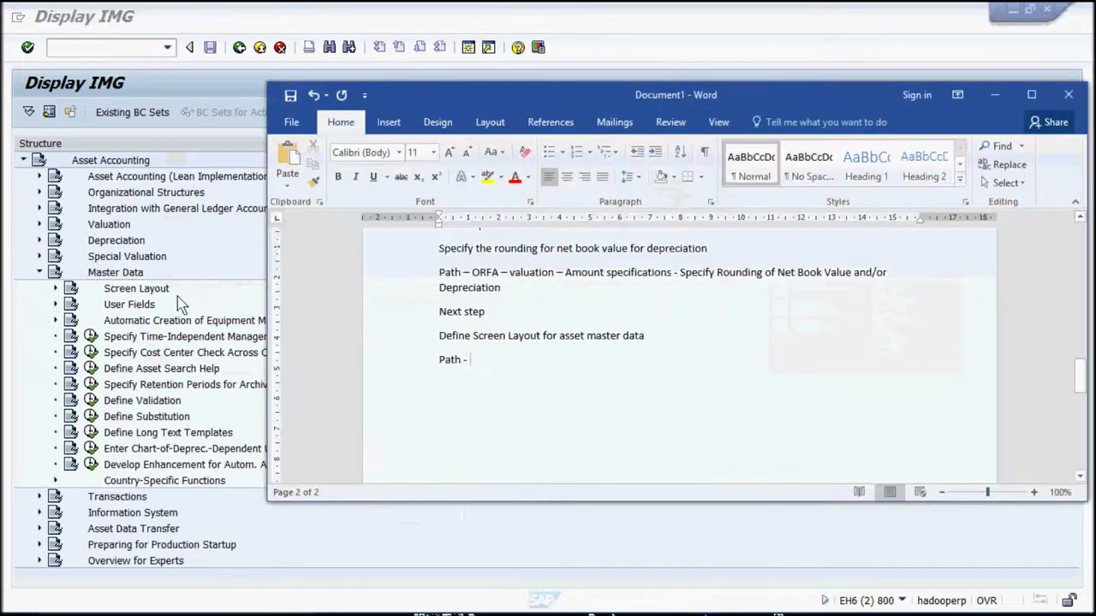
pyautogui.write('Master Data')
pyautogui.write('-')
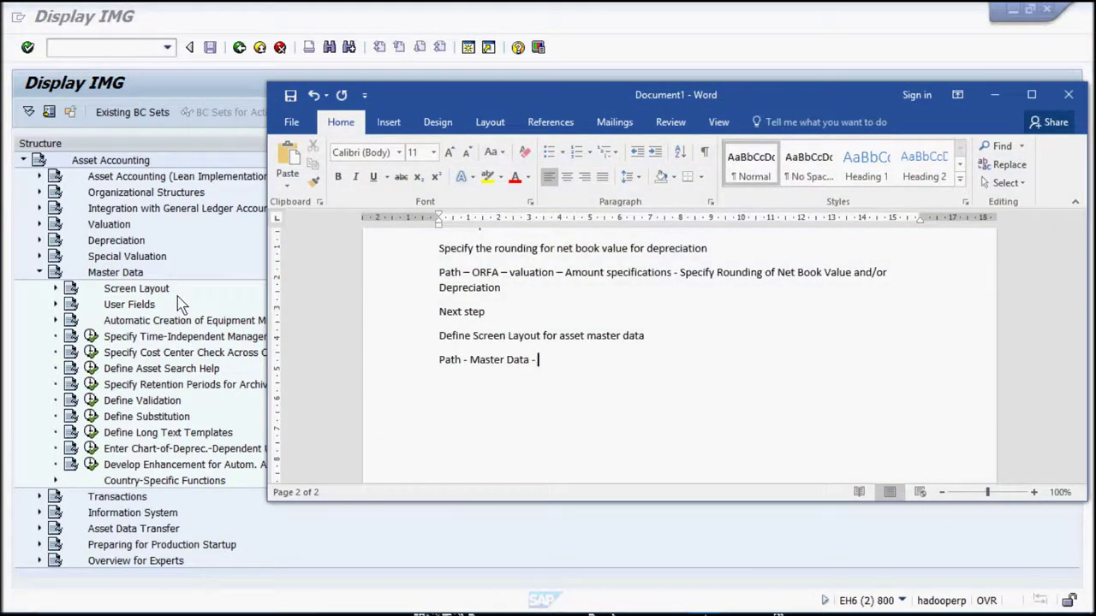
# - Select the Screen Layout node in SAP, and extend the path line in Word with "Screen Layout -"
pyautogui.click(163, 296)
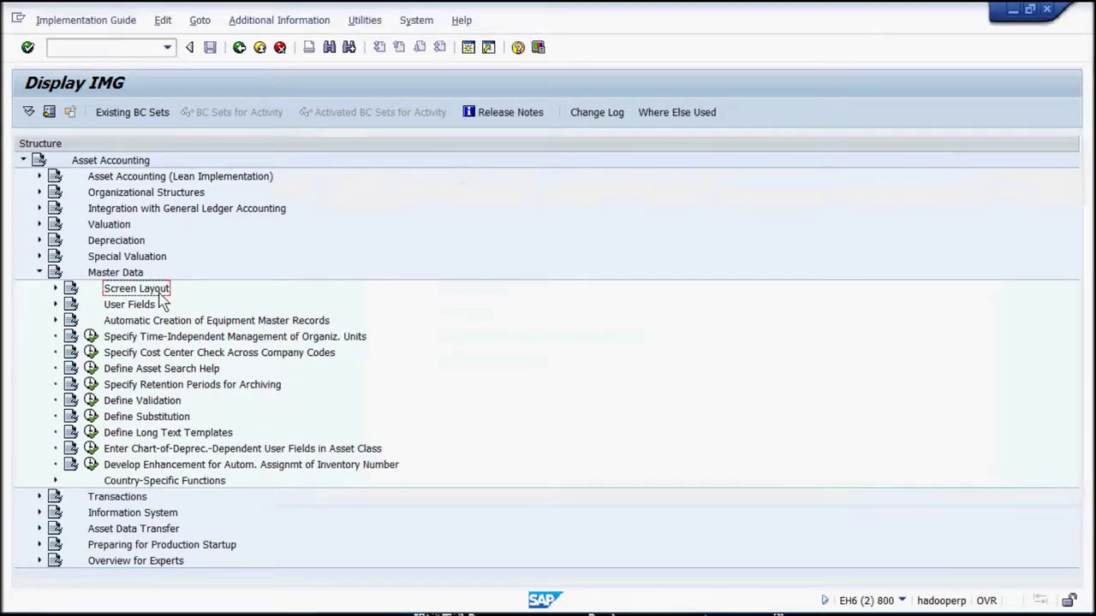
pyautogui.hotkey('alt', 'Tab')
pyautogui.write('Screen Layout')
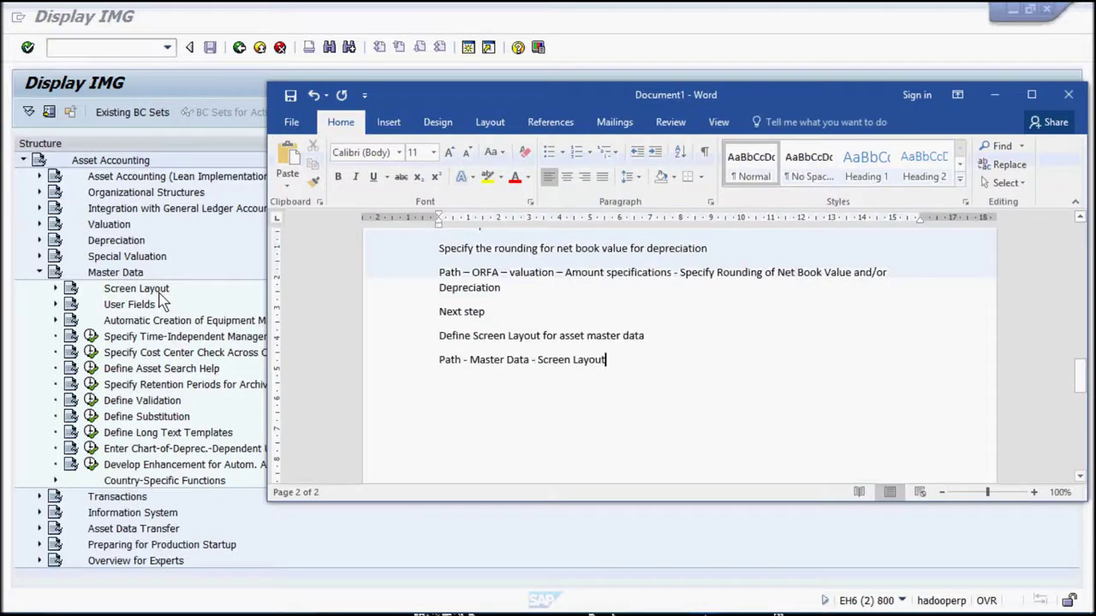
pyautogui.write('-')
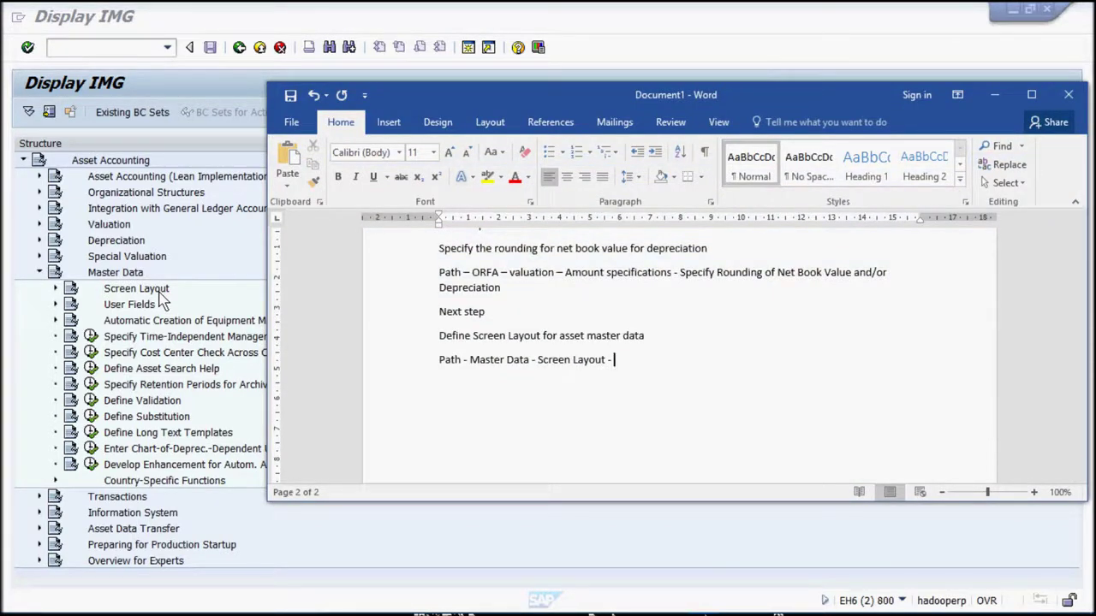
# - Switch to SAP, expand the Screen Layout node and select the Define Screen Layout for Asset Master Data activity
pyautogui.click(158, 293)
pyautogui.click(55, 289)
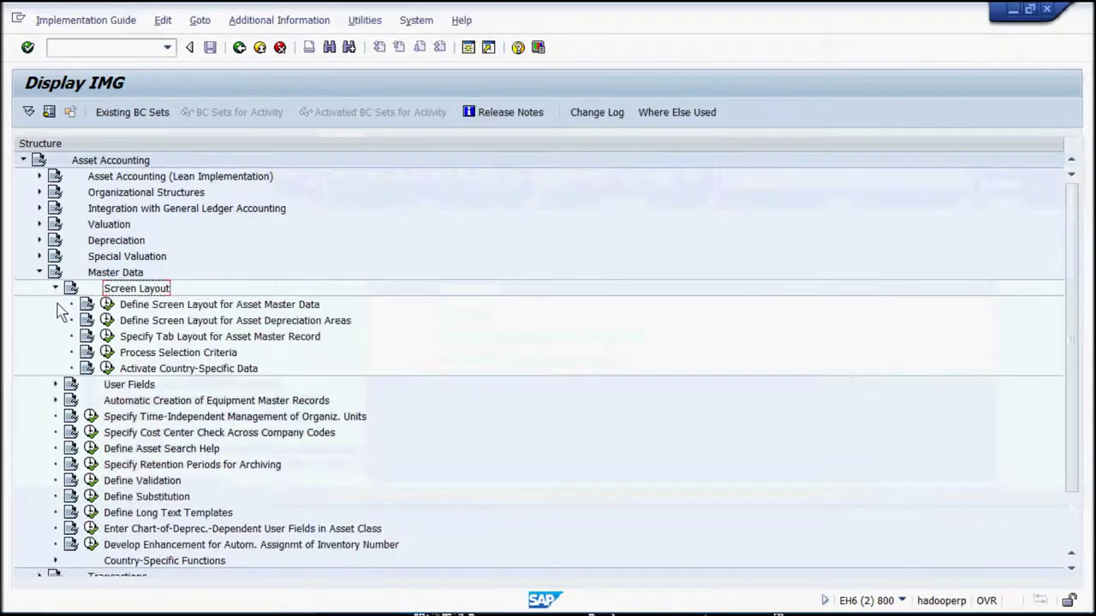
pyautogui.click(154, 310)
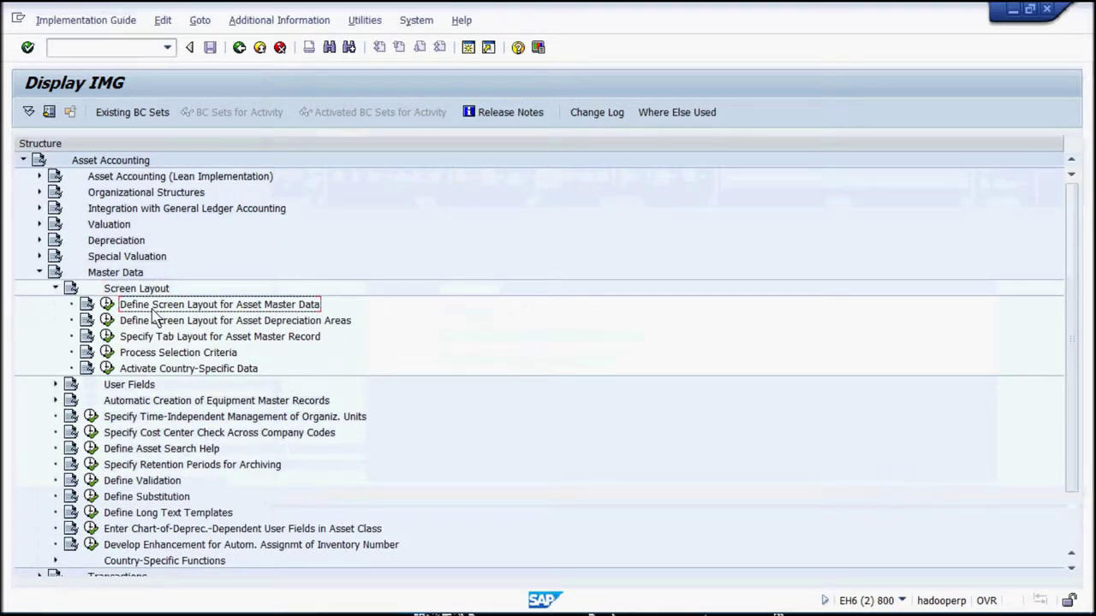
pyautogui.doubleClick(154, 312)
pyautogui.hotkey('alt', 'Tab')
pyautogui.write('Screen Layout')
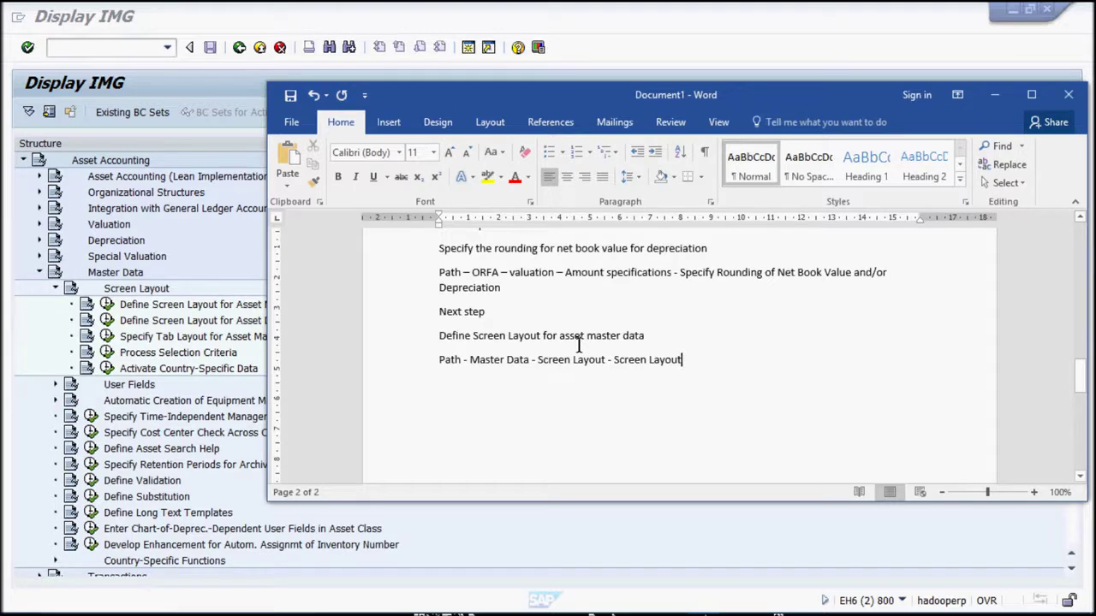
pyautogui.press('BackSpace')
pyautogui.press('BackSpace')
pyautogui.press('BackSpace')
pyautogui.press('BackSpace')
pyautogui.press('BackSpace')
pyautogui.press('BackSpace')
pyautogui.press('BackSpace')
pyautogui.press('BackSpace')
pyautogui.press('BackSpace')
pyautogui.press('BackSpace')
pyautogui.press('BackSpace')
pyautogui.press('BackSpace')
pyautogui.press('BackSpace')
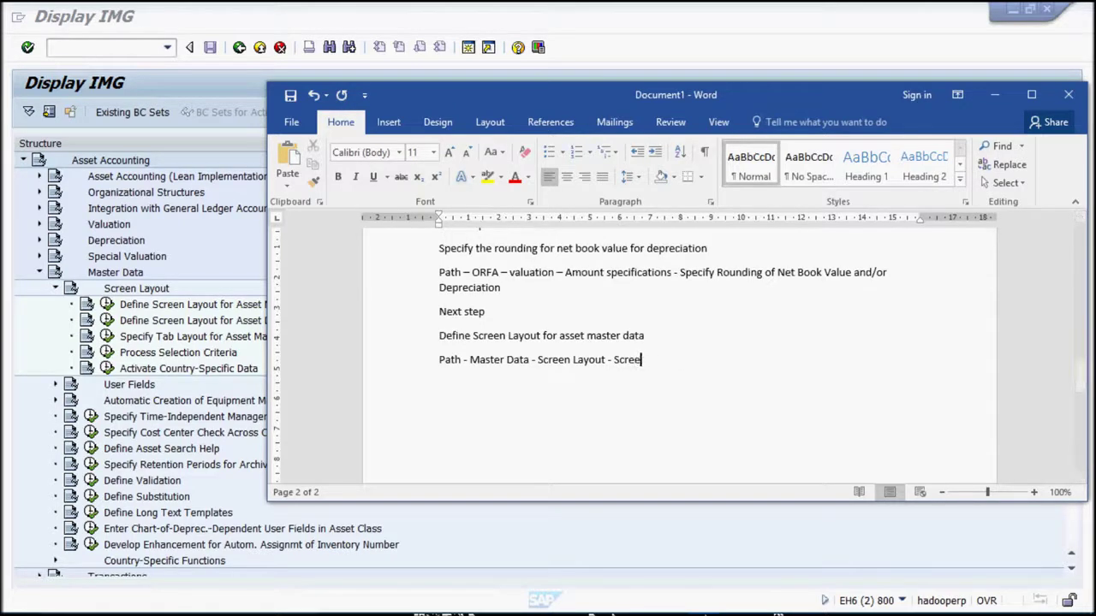
# - Check the activity name in SAP and complete the path line in Word with "Define Screen Layout for Asset Master Data"
pyautogui.hotkey('alt', 'Tab')
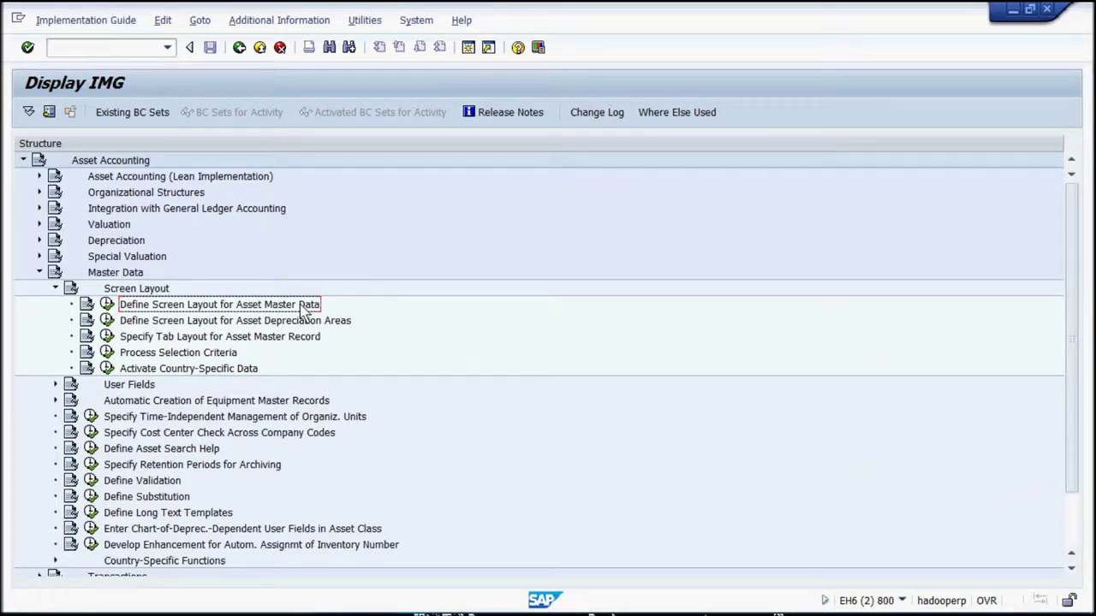
pyautogui.hotkey('alt', 'Tab')
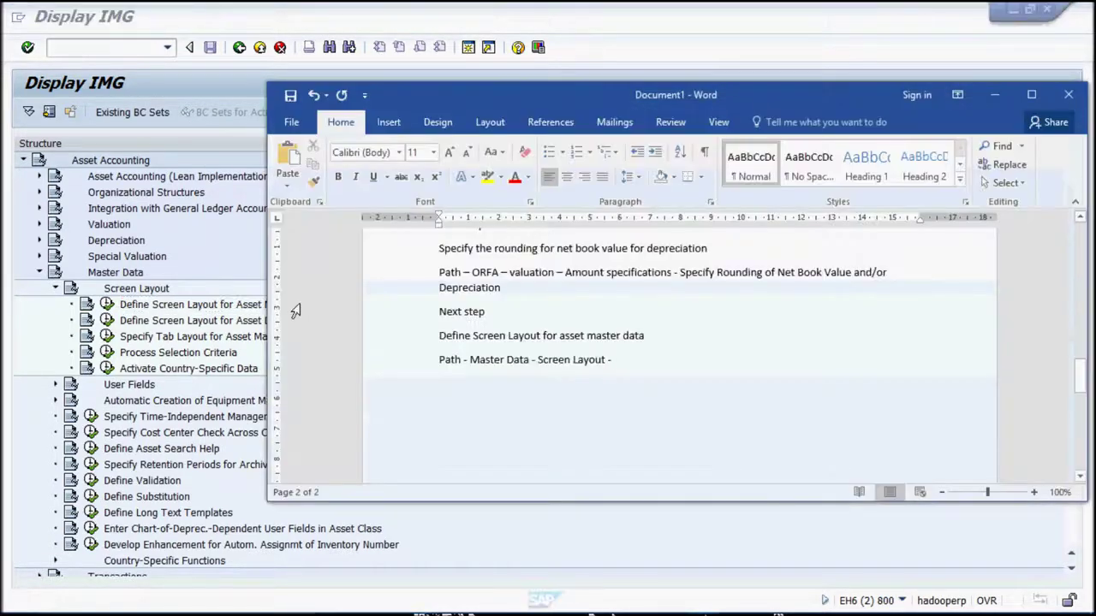
pyautogui.write('Define Screen Layout for Asset Master Data')
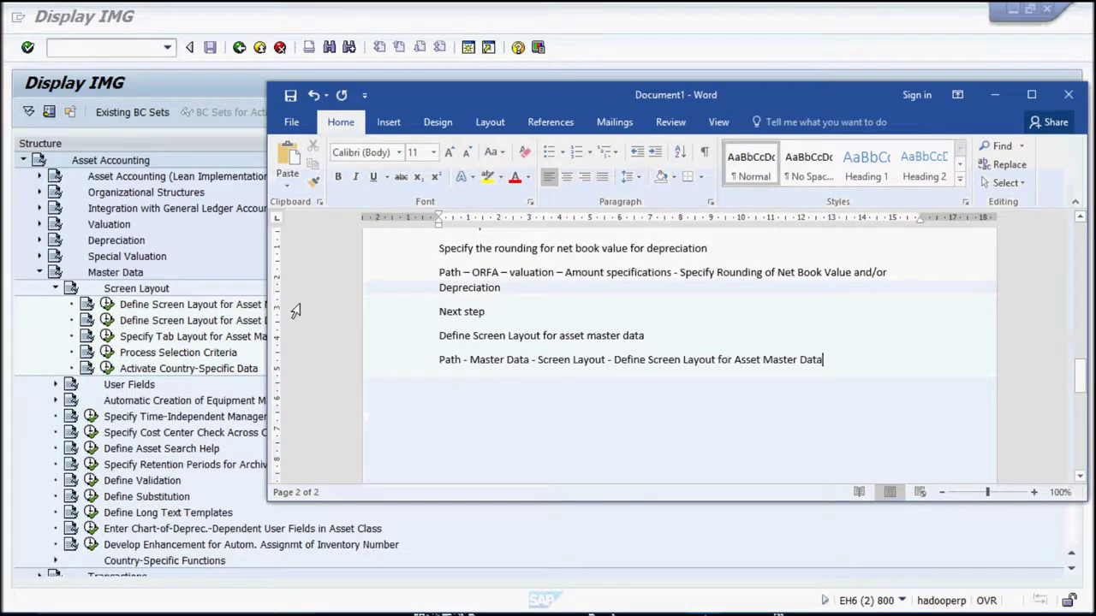
# - Execute Define Screen Layout for Asset Master Data in SAP and copy the name of the first listed activity
pyautogui.hotkey('alt', 'Tab')
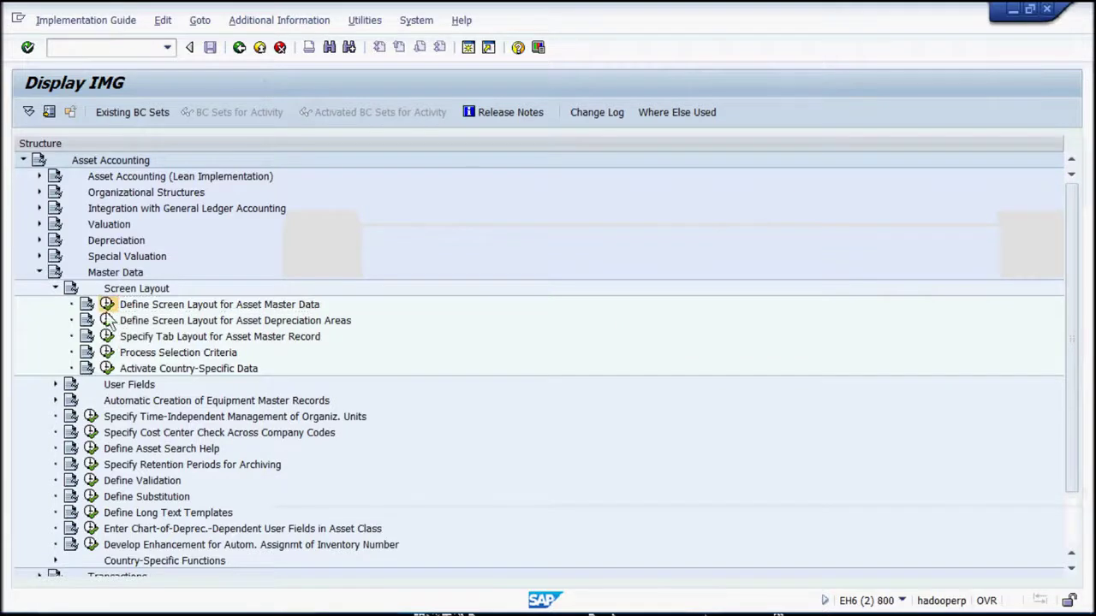
pyautogui.click(107, 313)
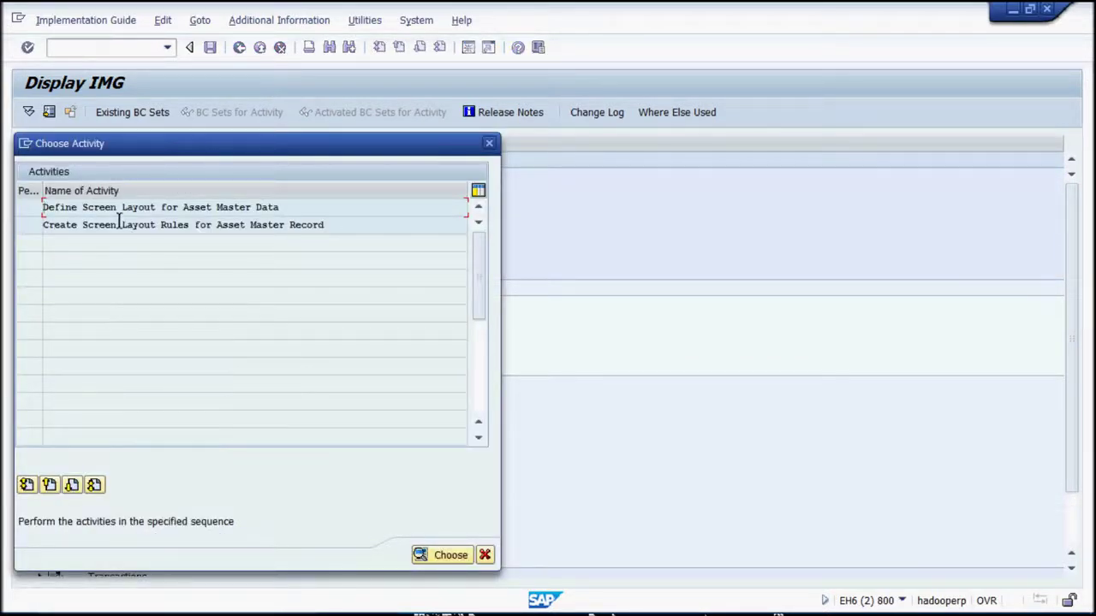
pyautogui.moveTo(286, 208); pyautogui.dragTo(52, 206)
pyautogui.hotkey('ctrl', 'c')
# - Add the line "Double click on Define Screen Layout for Asset Master Data" in Word, inserting the copied activity name
pyautogui.hotkey('alt', 'Tab')
pyautogui.press('Return')
pyautogui.write('Double click on')
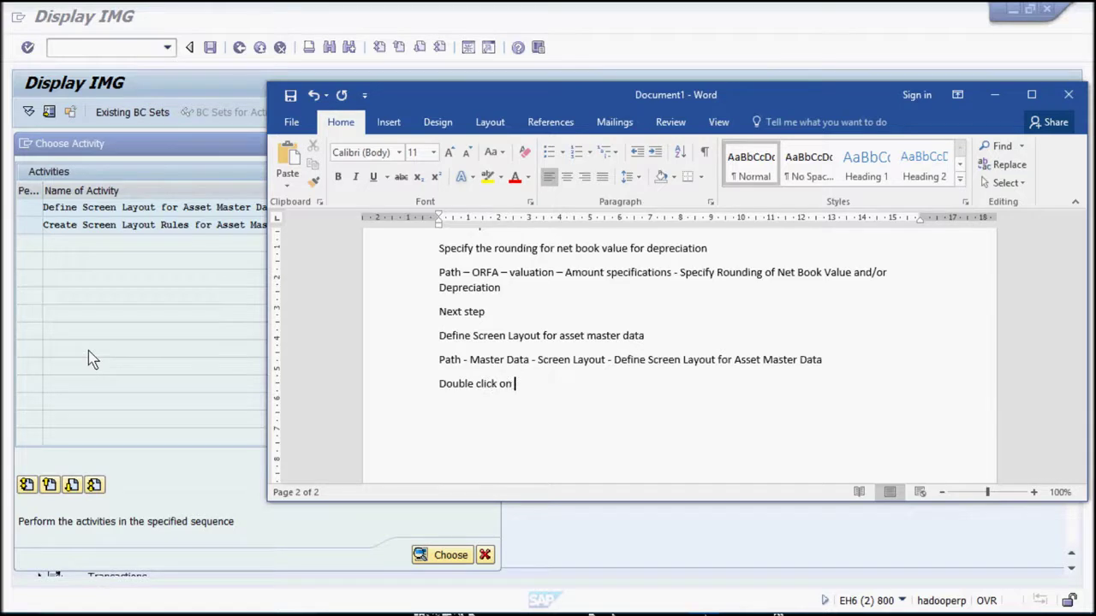
pyautogui.hotkey('ctrl', 'v')
pyautogui.press('Return')
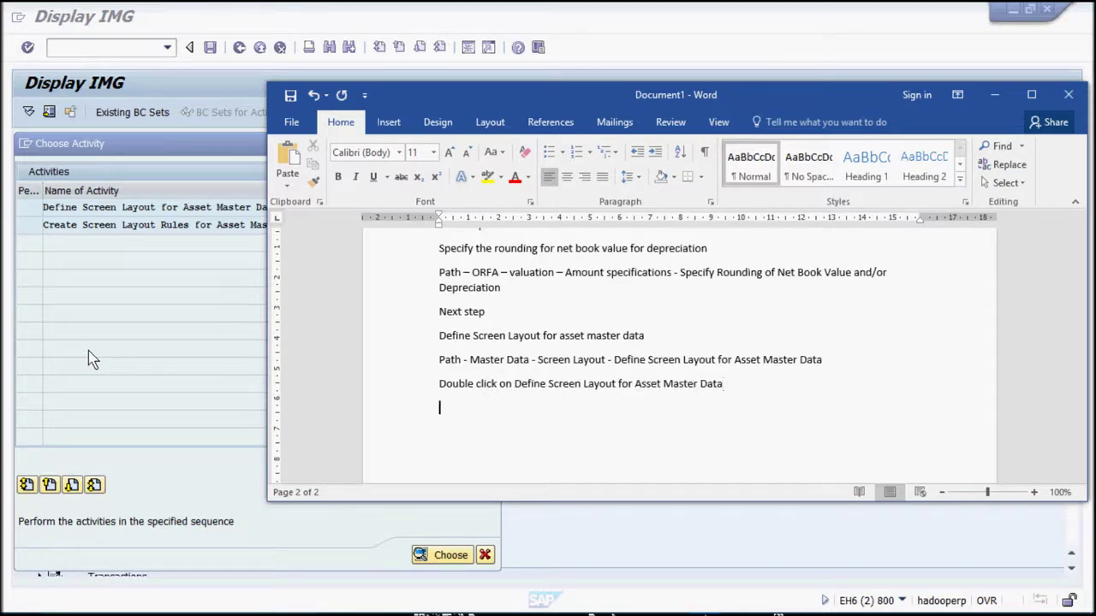
# - Open the Define Screen Layout for Asset Master Data activity in SAP and show the logical field groups for layout 100F, Furniture and Fixtures
pyautogui.click(76, 211)
pyautogui.doubleClick(76, 211)
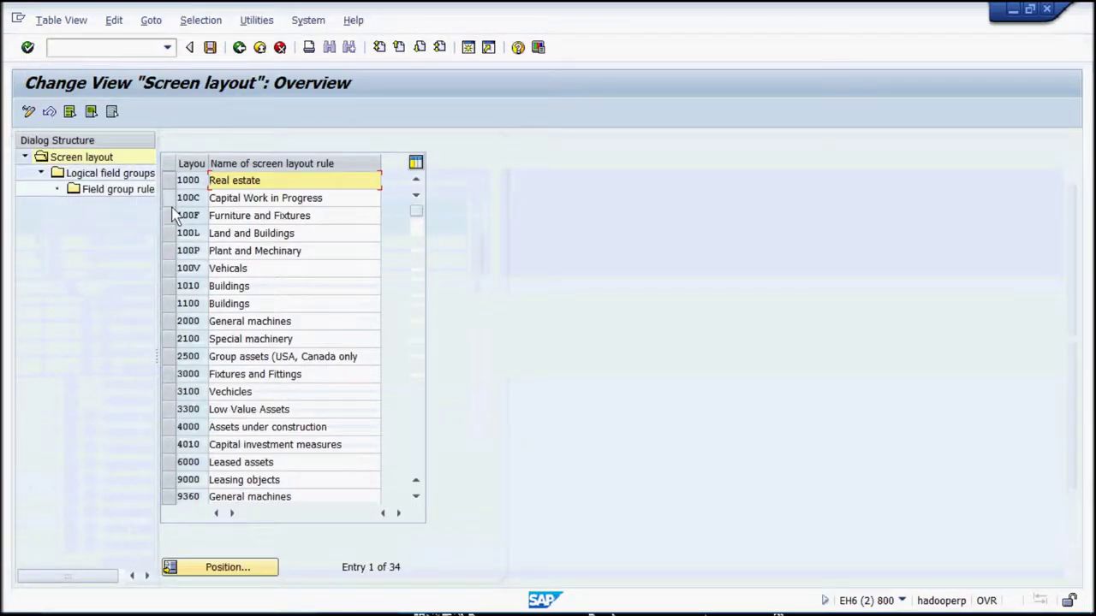
pyautogui.click(176, 214)
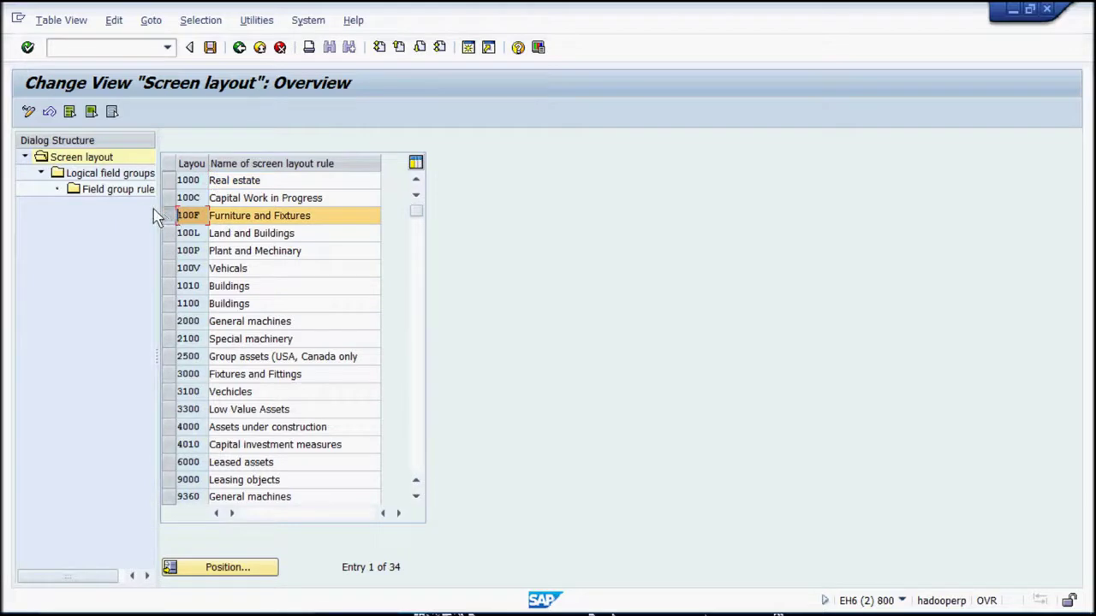
pyautogui.doubleClick(131, 176)
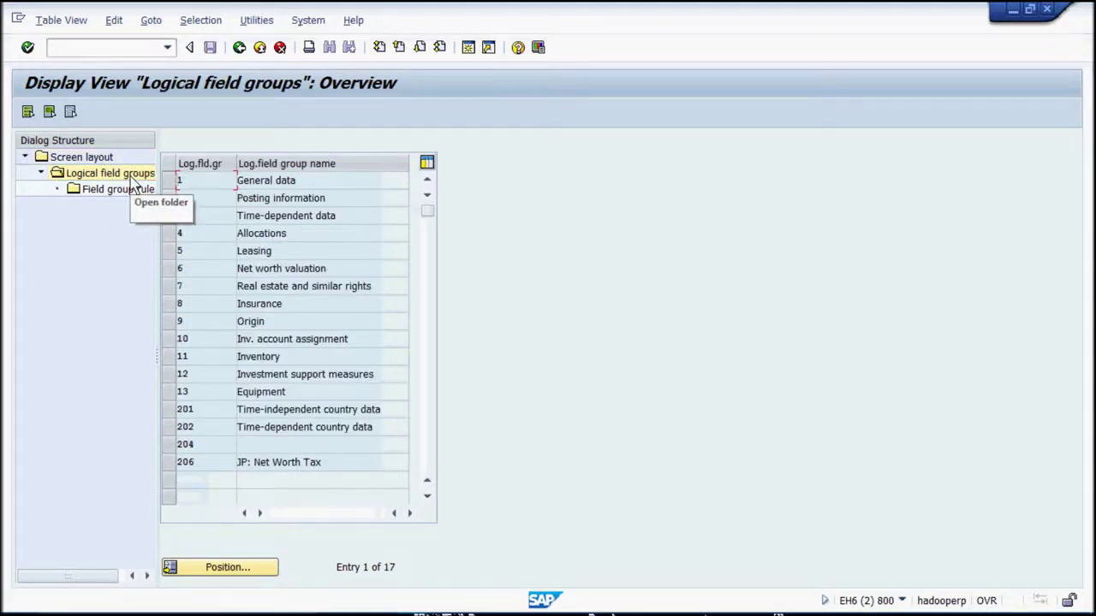
# - In layout 100F's Posting information rules, make Capitalization date required, tick its main number and Copy options, and save to the customizing request
pyautogui.doubleClick(286, 199)
pyautogui.click(169, 198)
pyautogui.doubleClick(96, 195)
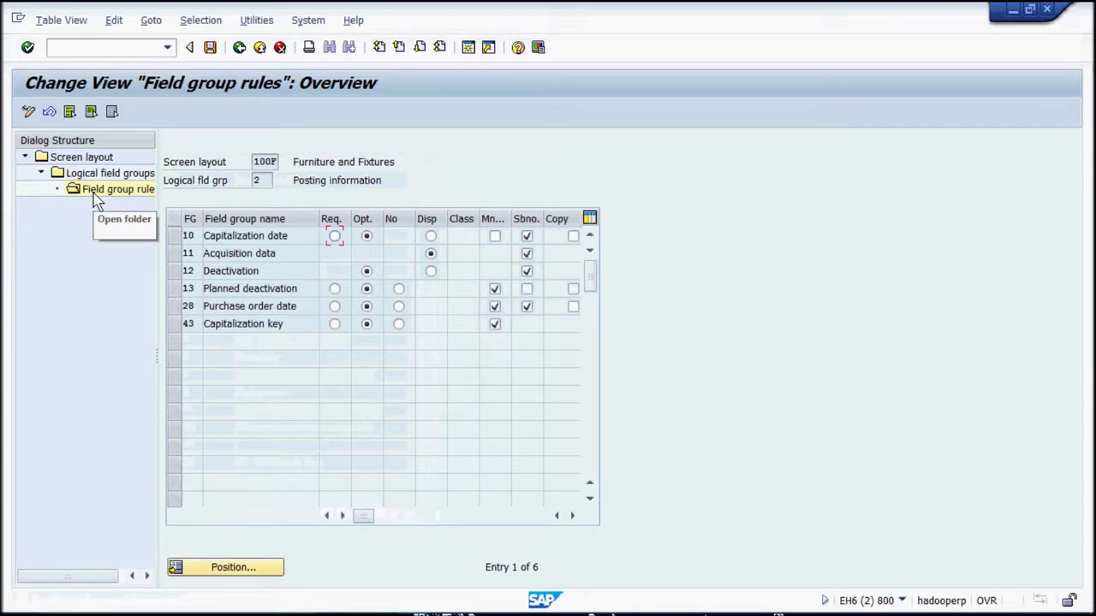
pyautogui.click(335, 237)
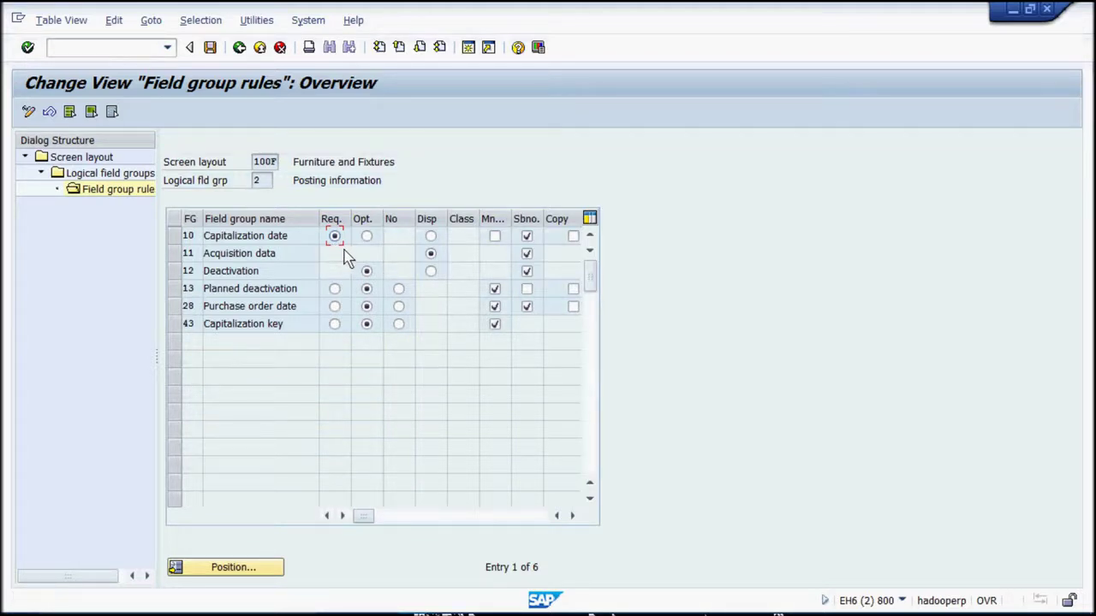
pyautogui.click(495, 237)
pyautogui.click(573, 236)
pyautogui.click(210, 47)
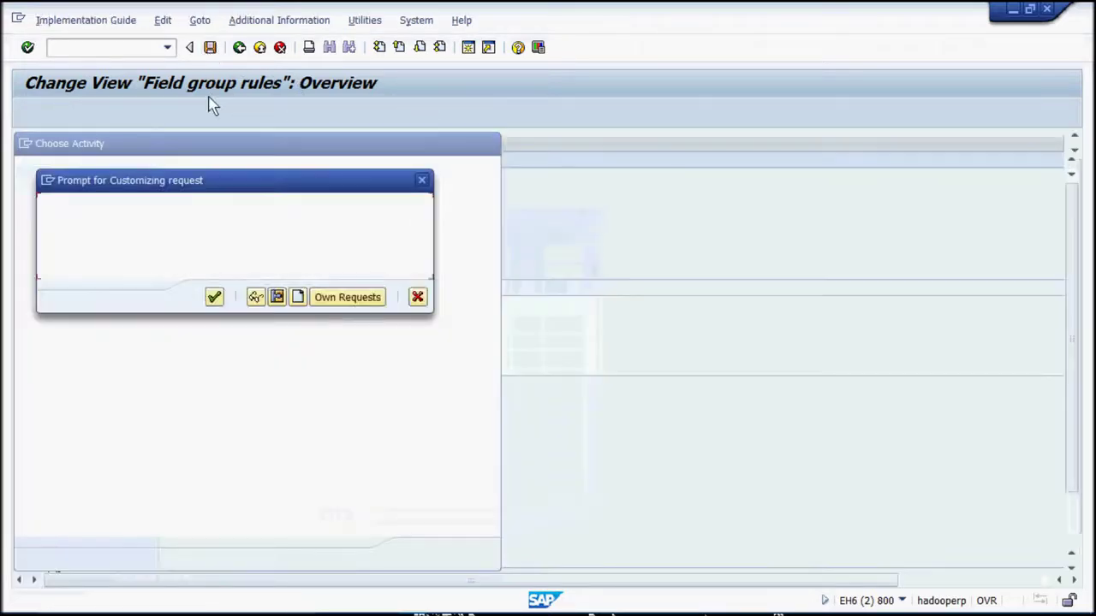
pyautogui.click(214, 297)
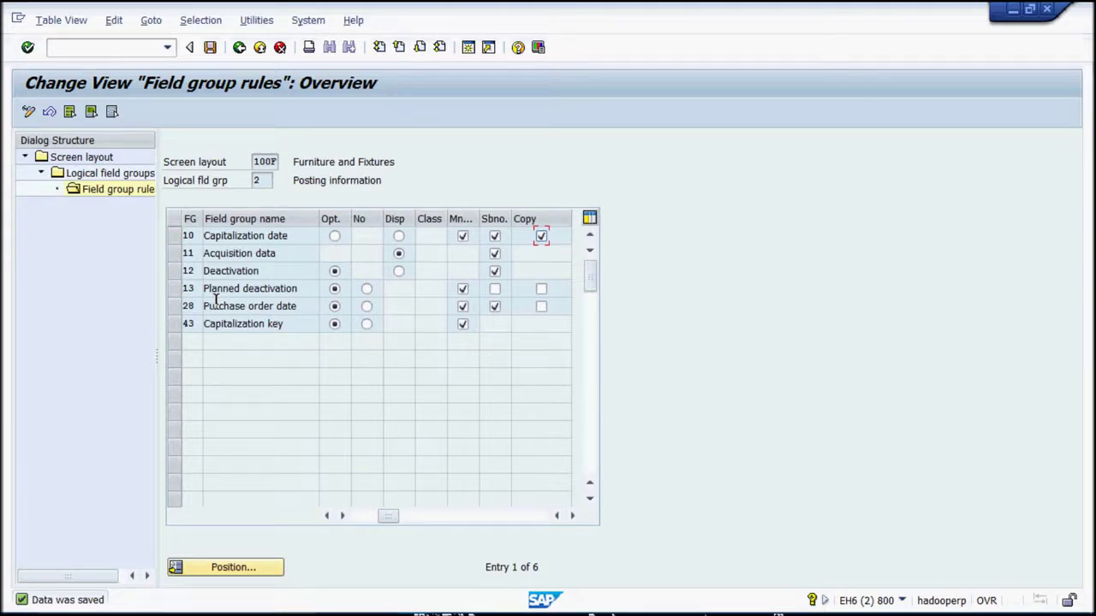
# - In layout 100F's Time-dependent data rules, make Business area required, tick its subnumber option, and save
pyautogui.click(239, 48)
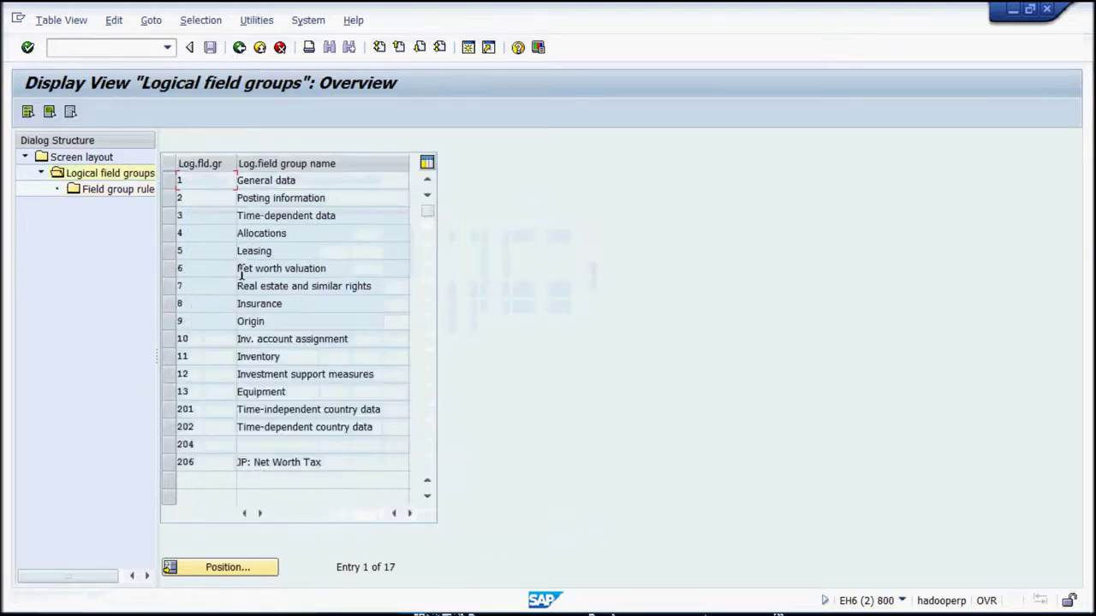
pyautogui.doubleClick(282, 218)
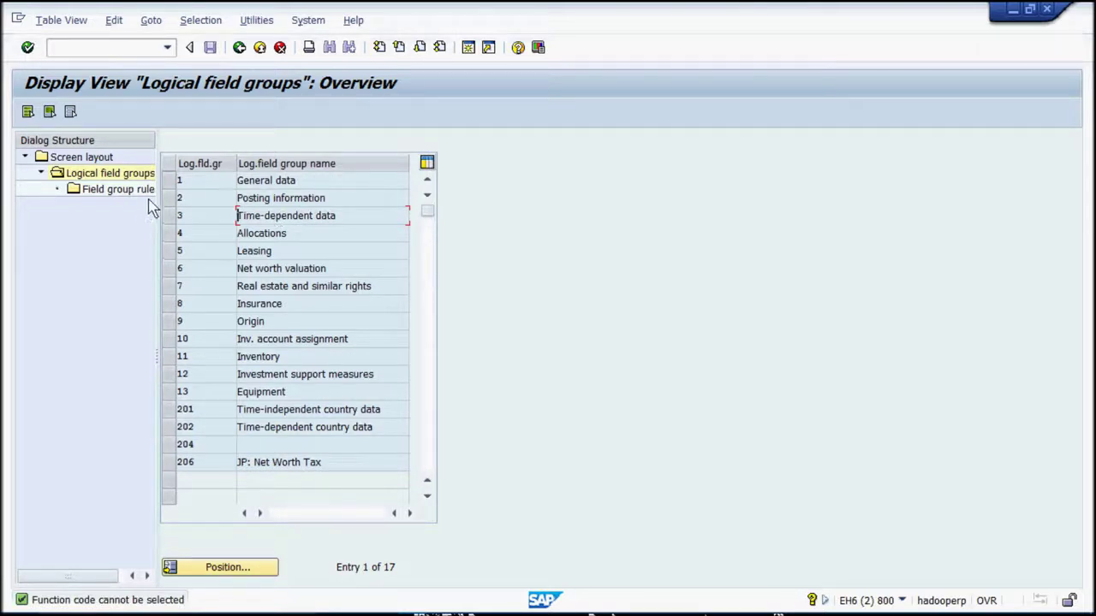
pyautogui.click(182, 220)
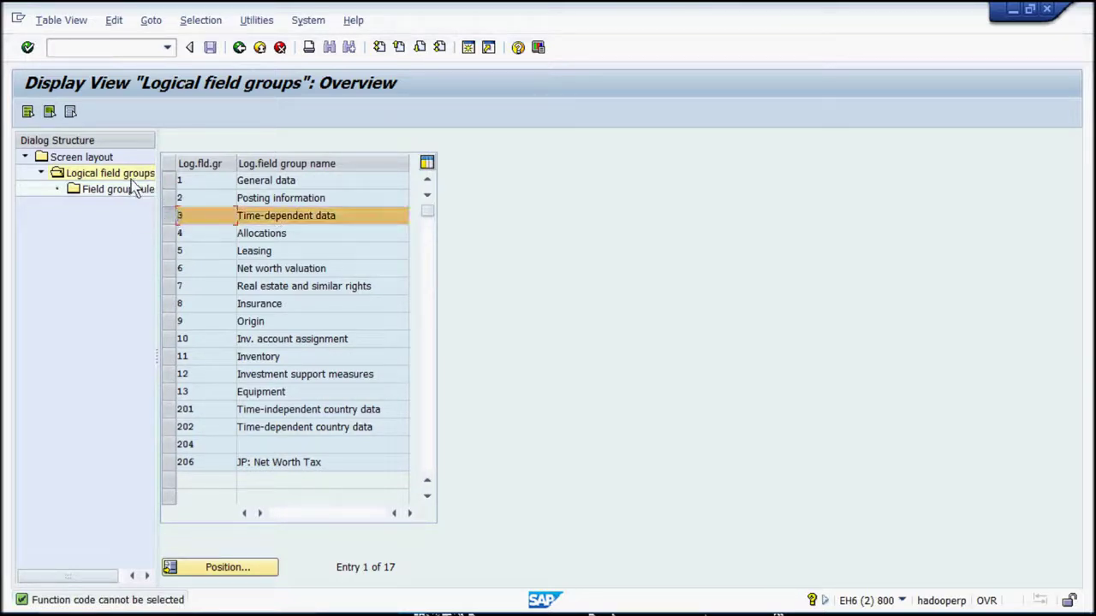
pyautogui.doubleClick(131, 178)
pyautogui.doubleClick(135, 189)
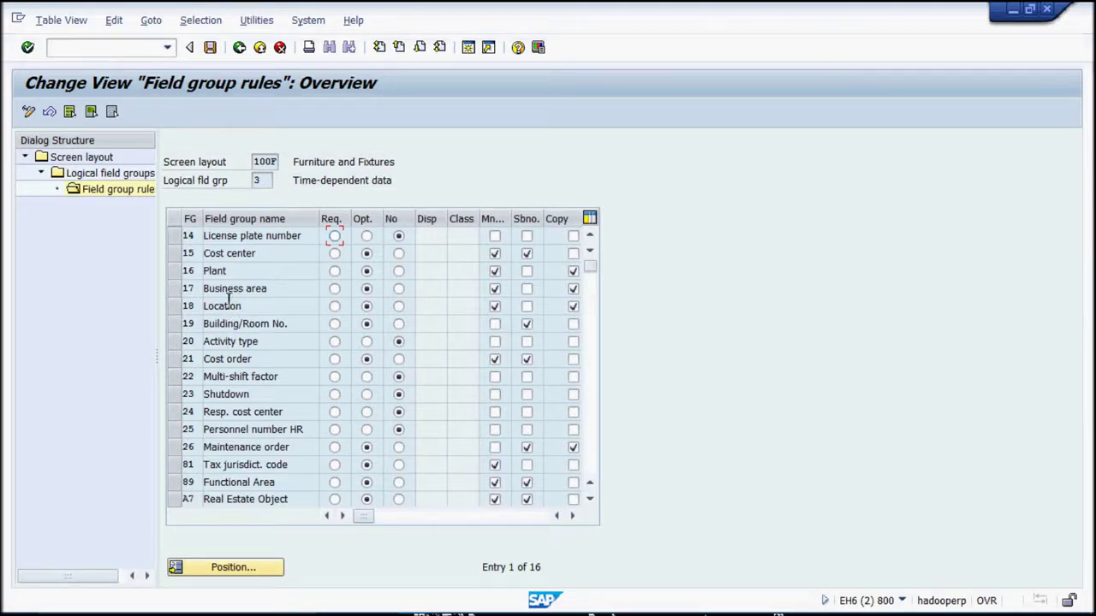
pyautogui.click(334, 290)
pyautogui.click(527, 289)
pyautogui.click(212, 49)
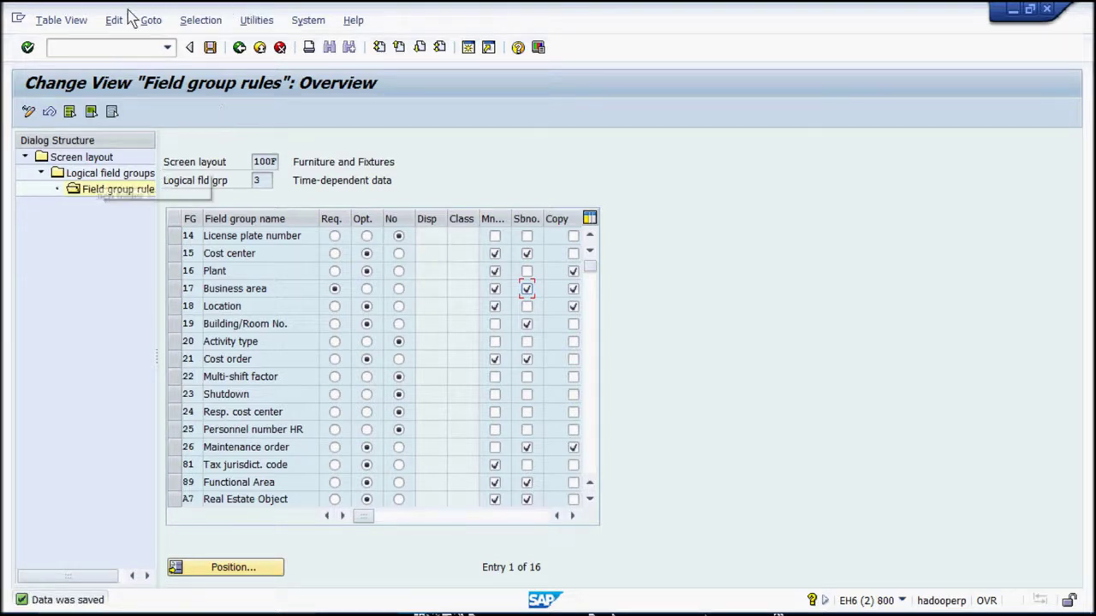
# - Return to the screen layout list and open the logical field groups for layout 100L, Land and Buildings
pyautogui.click(238, 49)
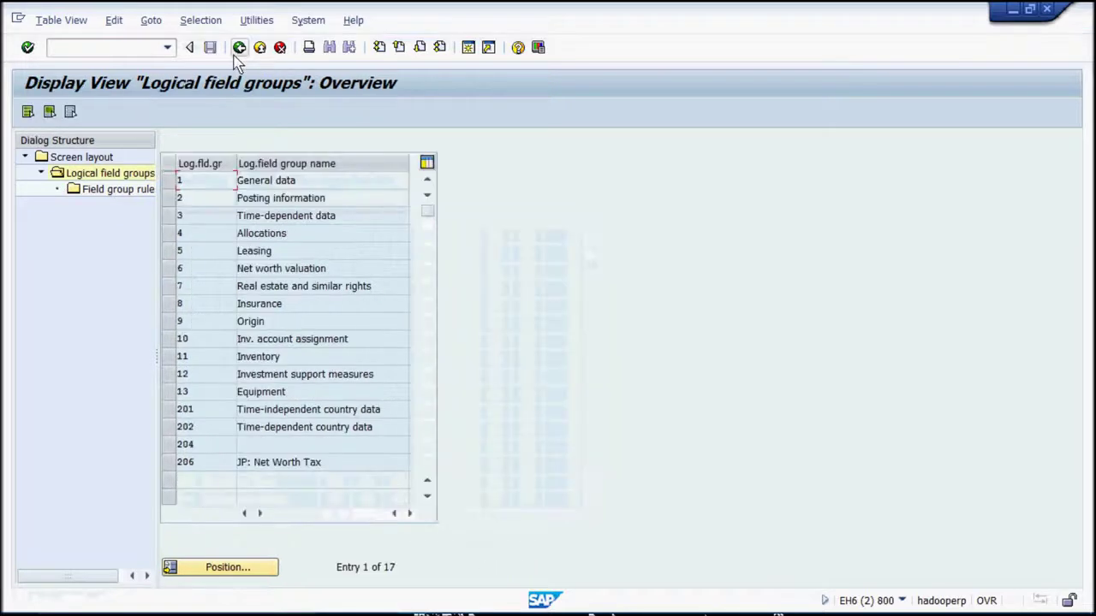
pyautogui.click(239, 49)
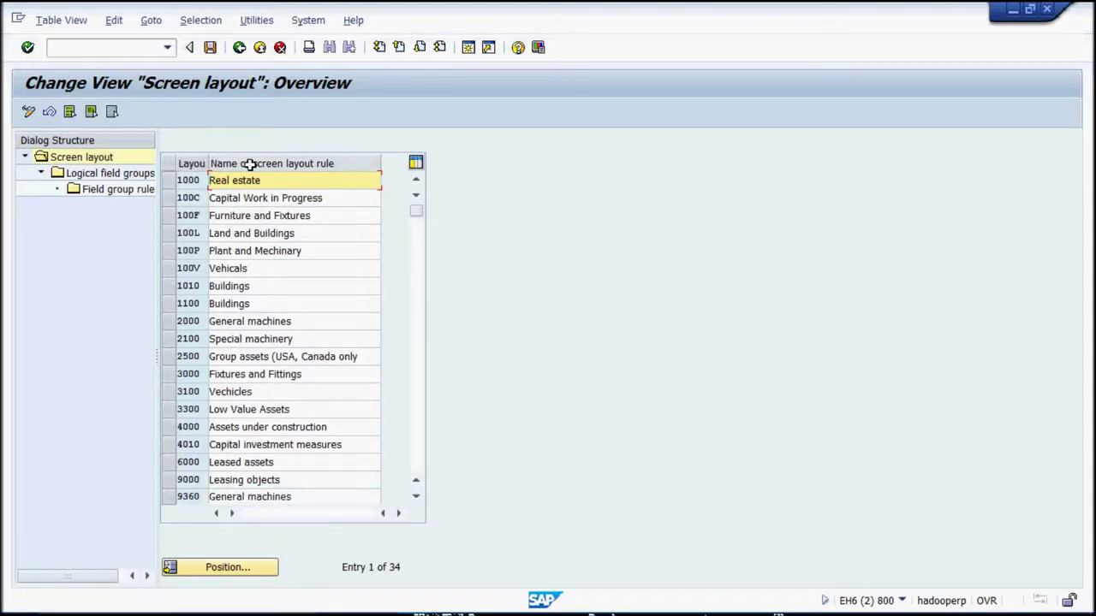
pyautogui.click(226, 233)
pyautogui.click(170, 234)
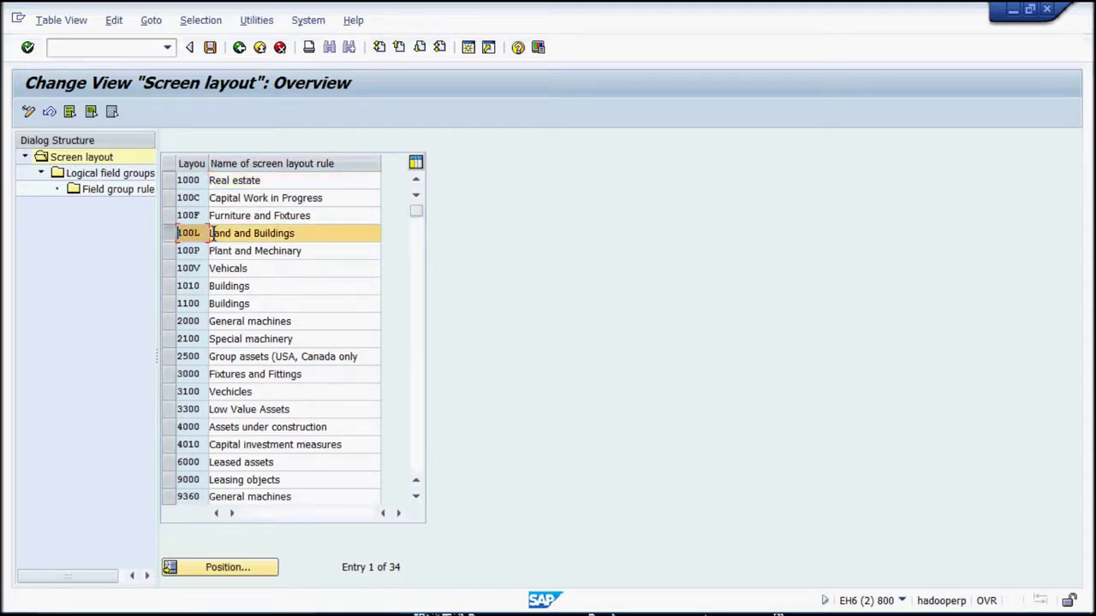
pyautogui.click(117, 195)
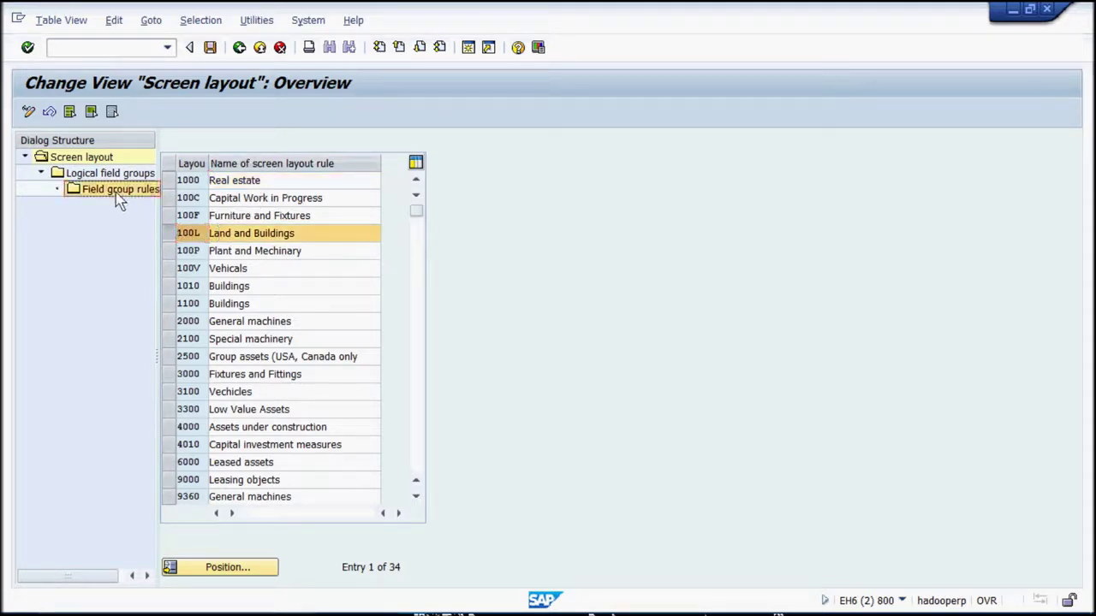
pyautogui.click(111, 174)
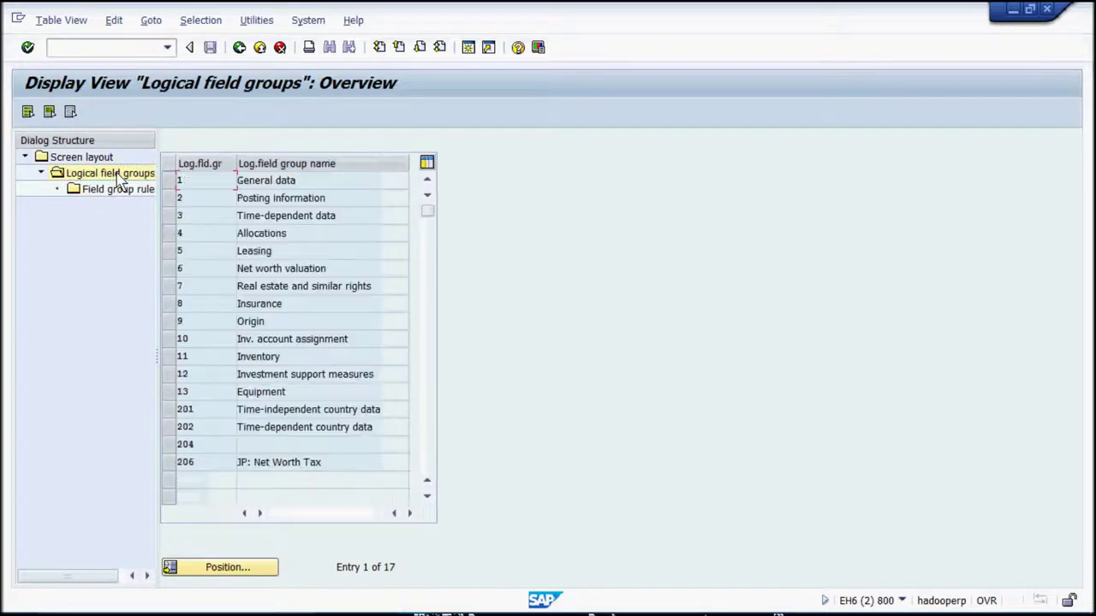
# - In layout 100L's Posting information rules, make Capitalization date required, tick its main number and Copy options, and save
pyautogui.doubleClick(252, 203)
pyautogui.click(171, 198)
pyautogui.click(127, 192)
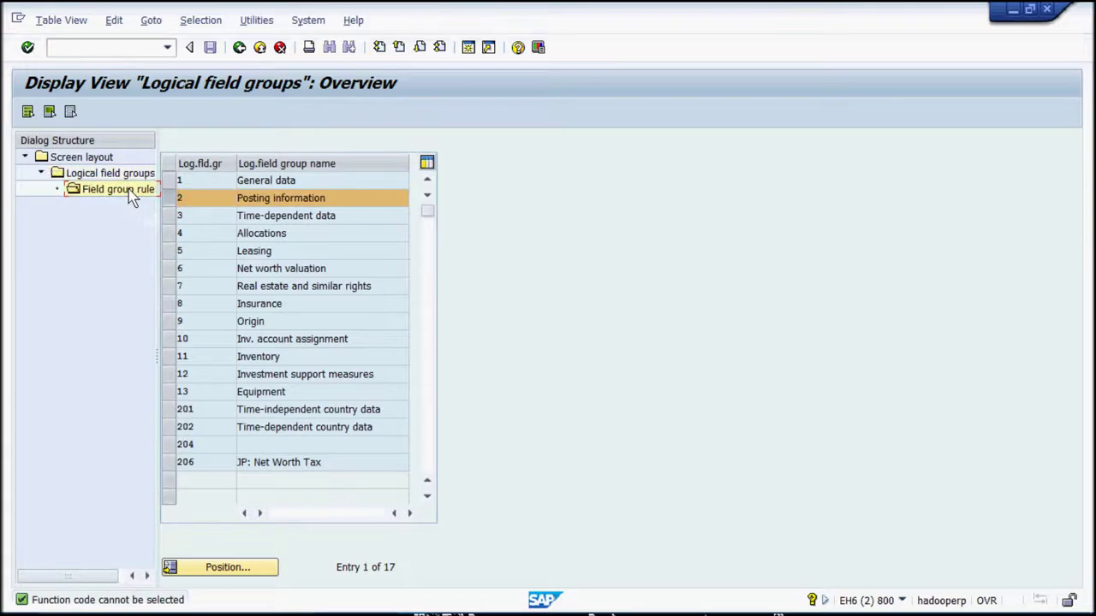
pyautogui.click(334, 236)
pyautogui.click(494, 237)
pyautogui.click(573, 236)
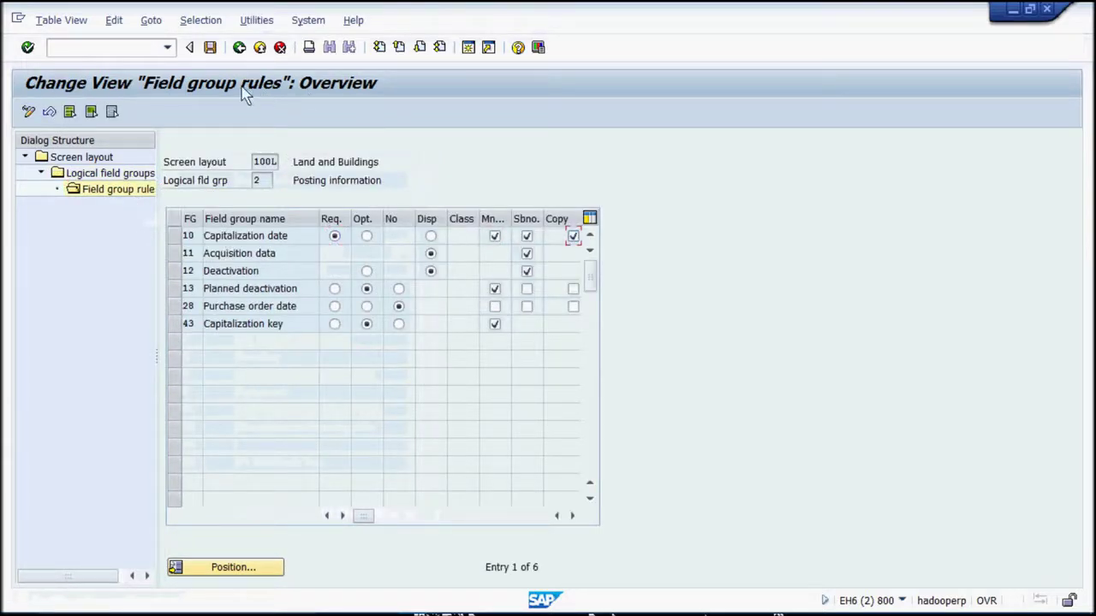
pyautogui.click(209, 47)
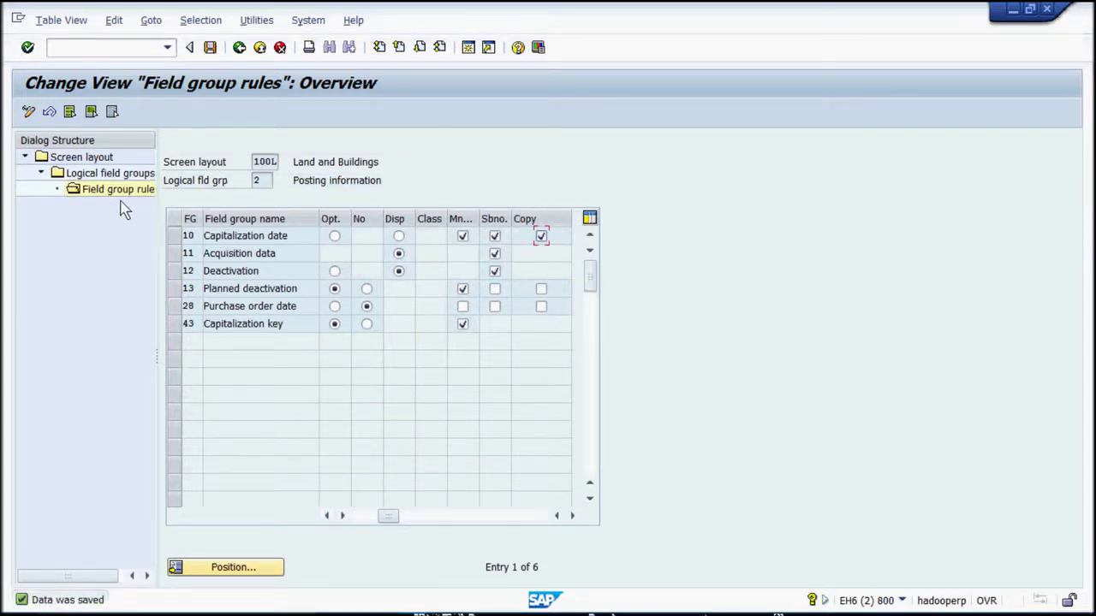
# - In layout 100L's Time-dependent data rules, make Business area required, tick its subnumber option, and save
pyautogui.click(239, 48)
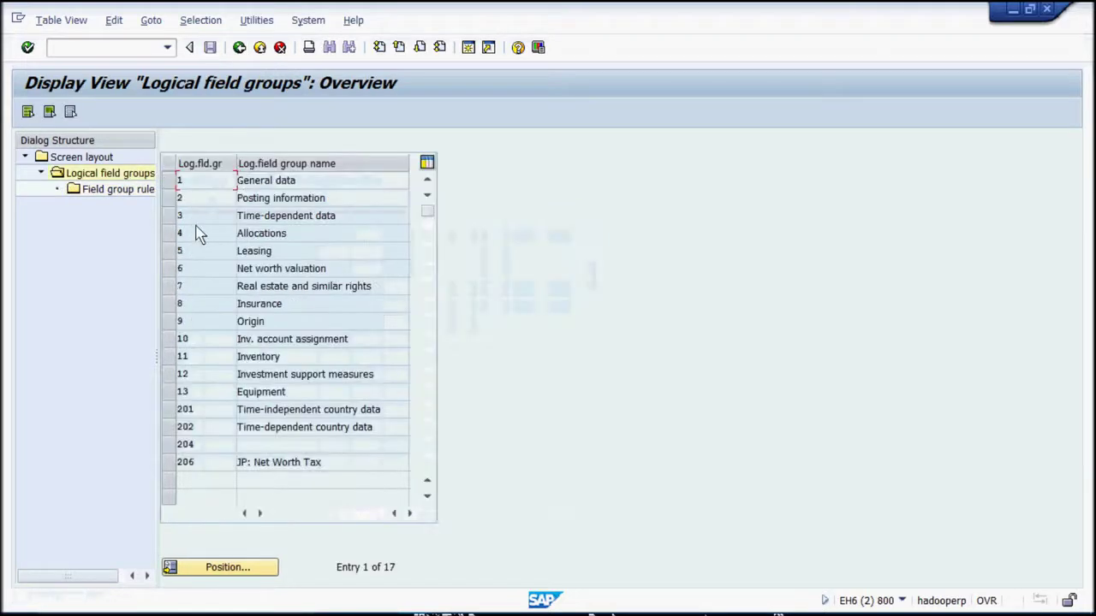
pyautogui.click(276, 216)
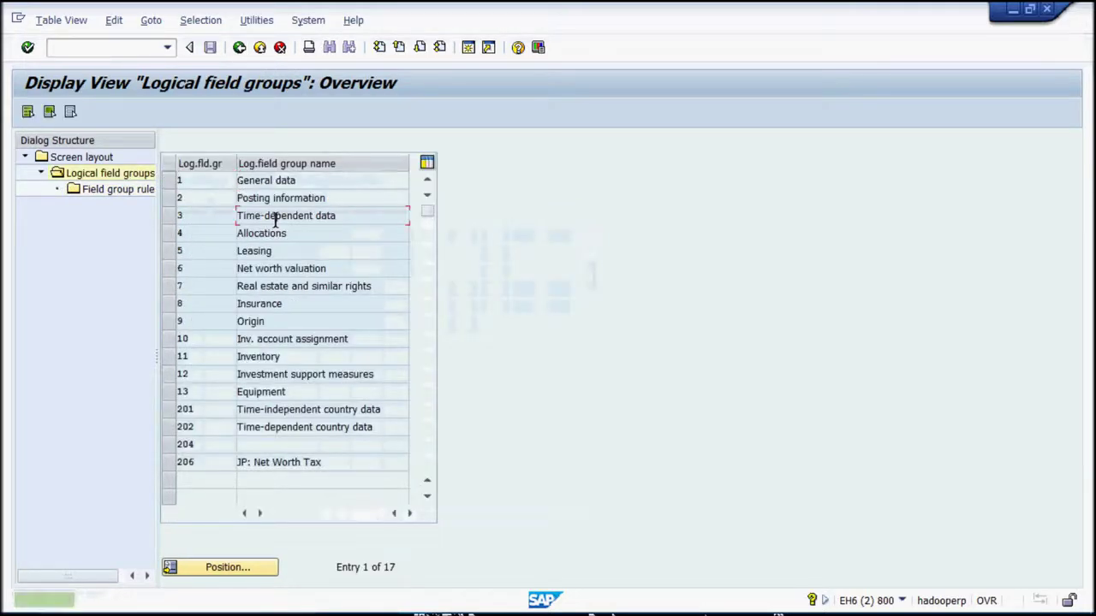
pyautogui.click(169, 216)
pyautogui.doubleClick(139, 189)
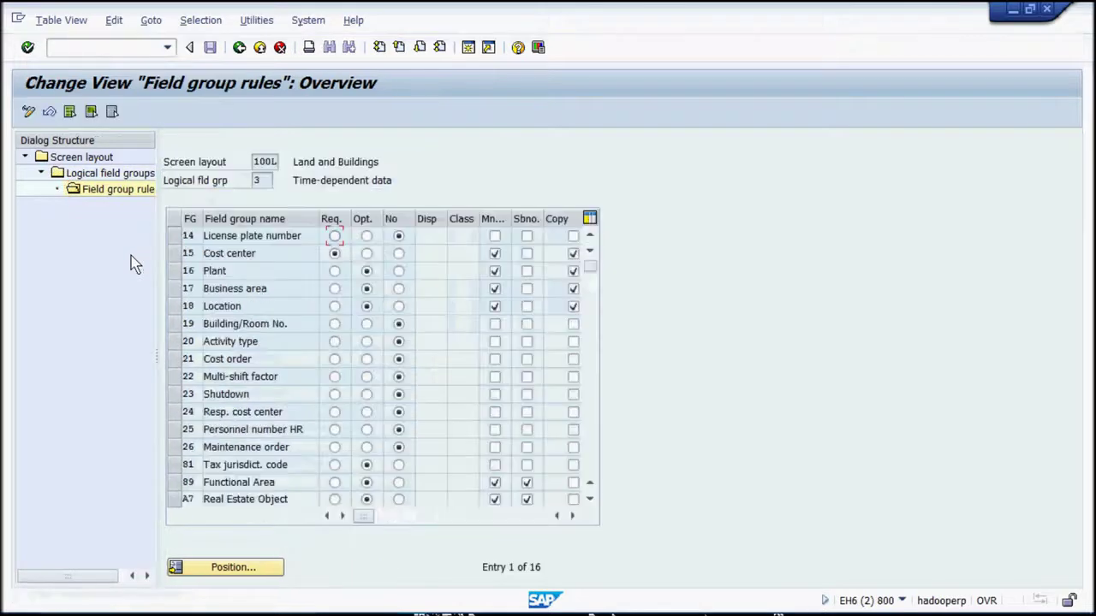
pyautogui.click(334, 288)
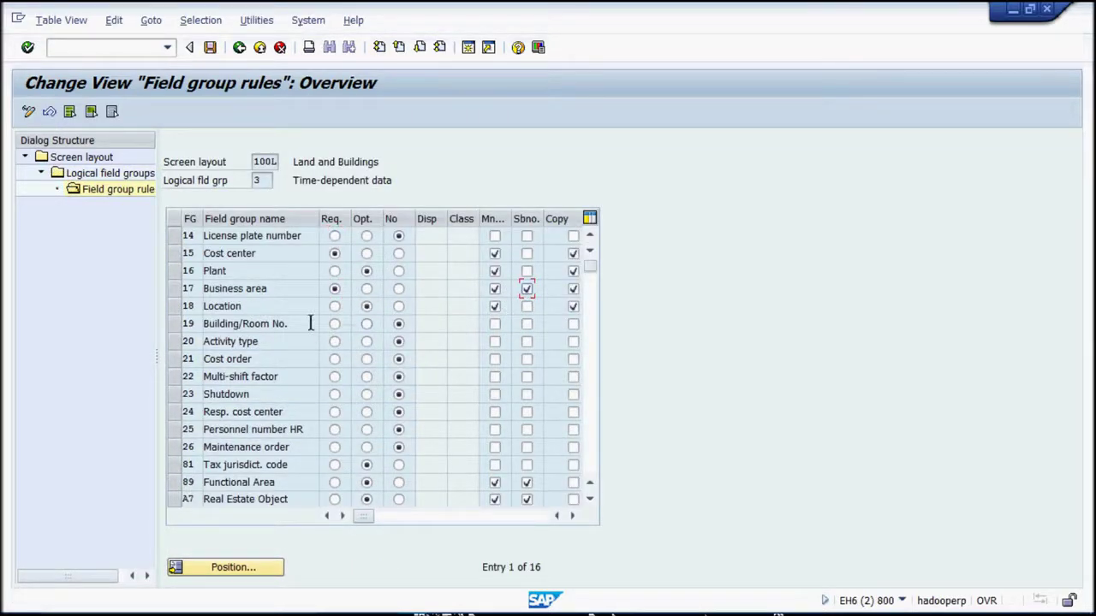
pyautogui.click(209, 47)
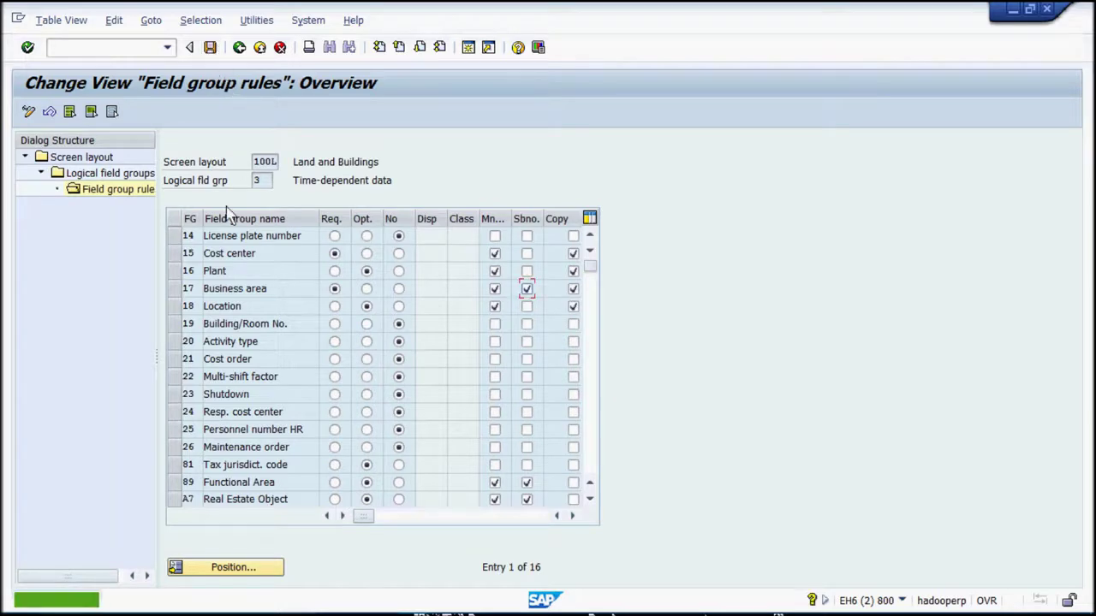
# - Switch to the Word notes and add the line "Like the same procedure is to be followed for layout 100V and 100P"
pyautogui.hotkey('alt', 'Tab')
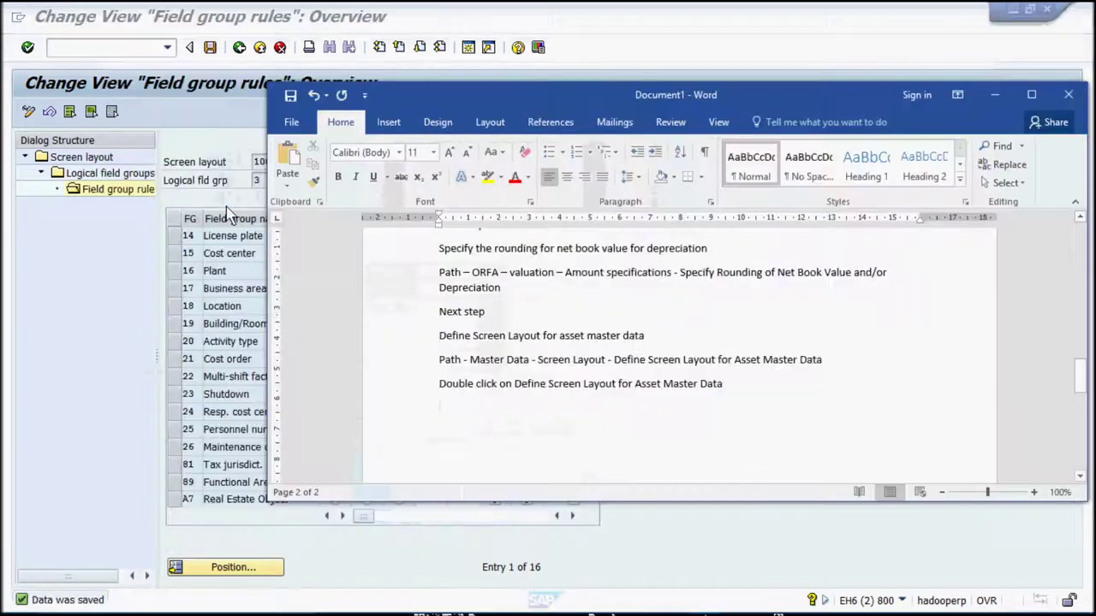
pyautogui.press('Return')
pyautogui.write('Like the same')
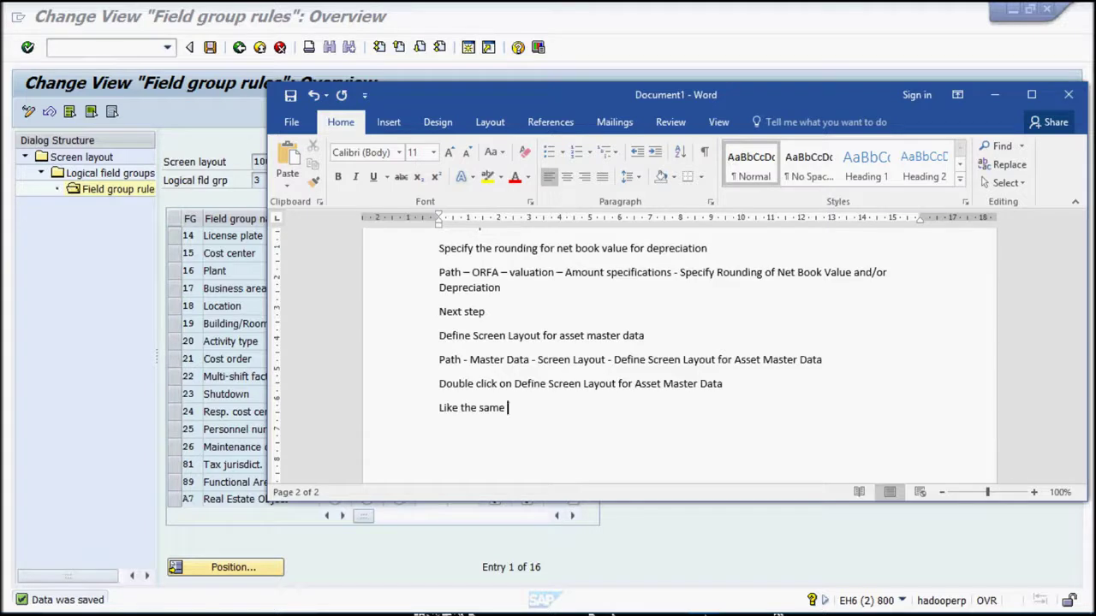
pyautogui.write('procedure is to be followeed')
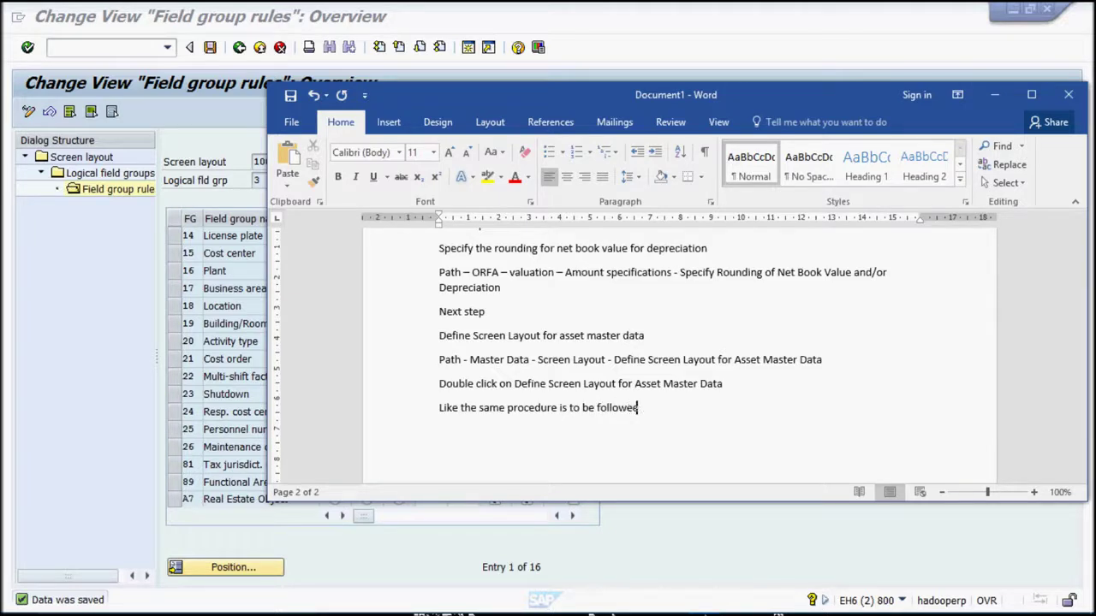
pyautogui.press('BackSpace')
pyautogui.press('BackSpace')
pyautogui.write('d for layout')
pyautogui.write('100V.')
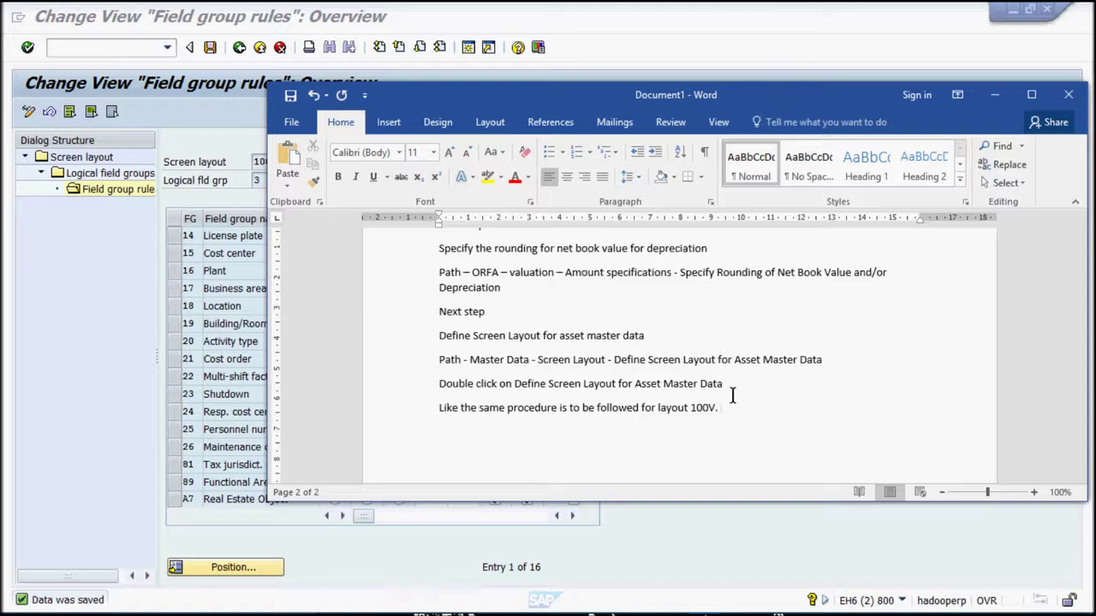
pyautogui.press('BackSpace')
pyautogui.write('and 100P')
pyautogui.press('Return')
# - Switch back to SAP and leave the asset master data screen layout activity, returning to the implementation guide structure
pyautogui.click(157, 240)
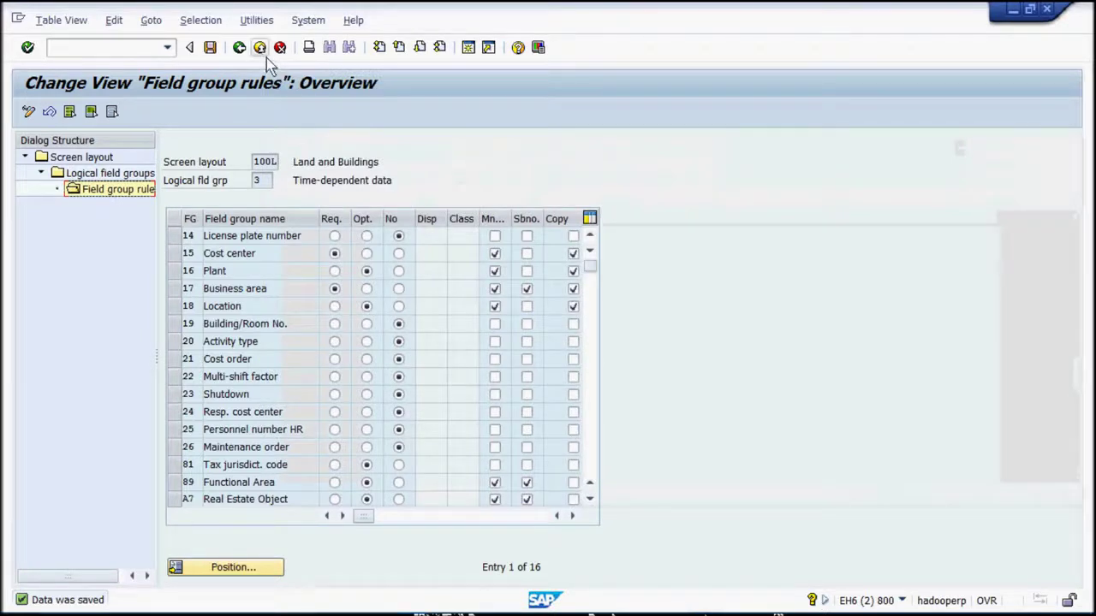
pyautogui.click(238, 48)
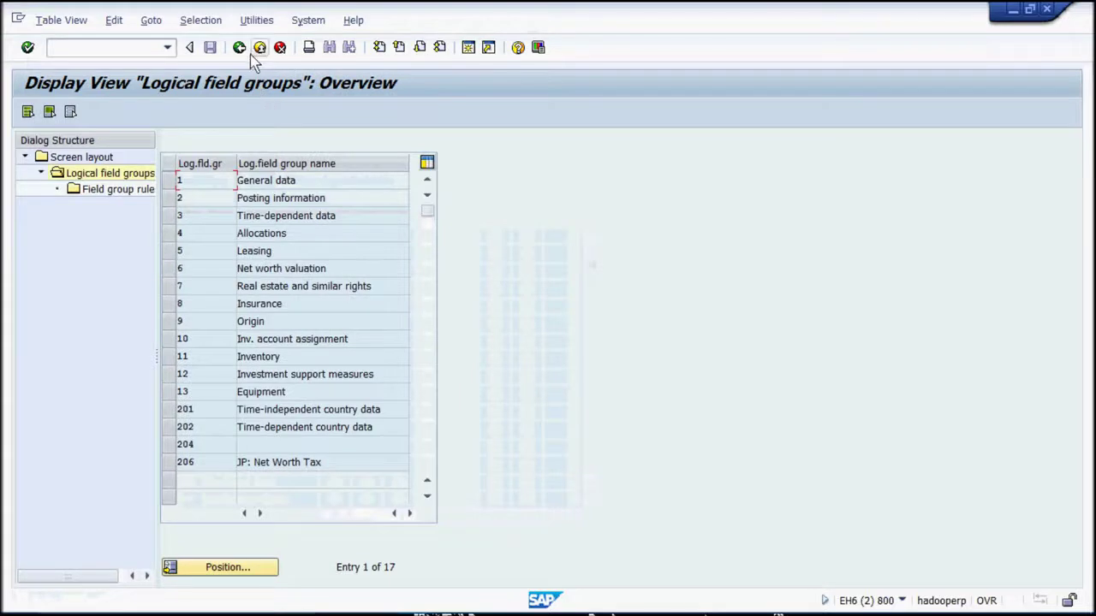
pyautogui.click(239, 47)
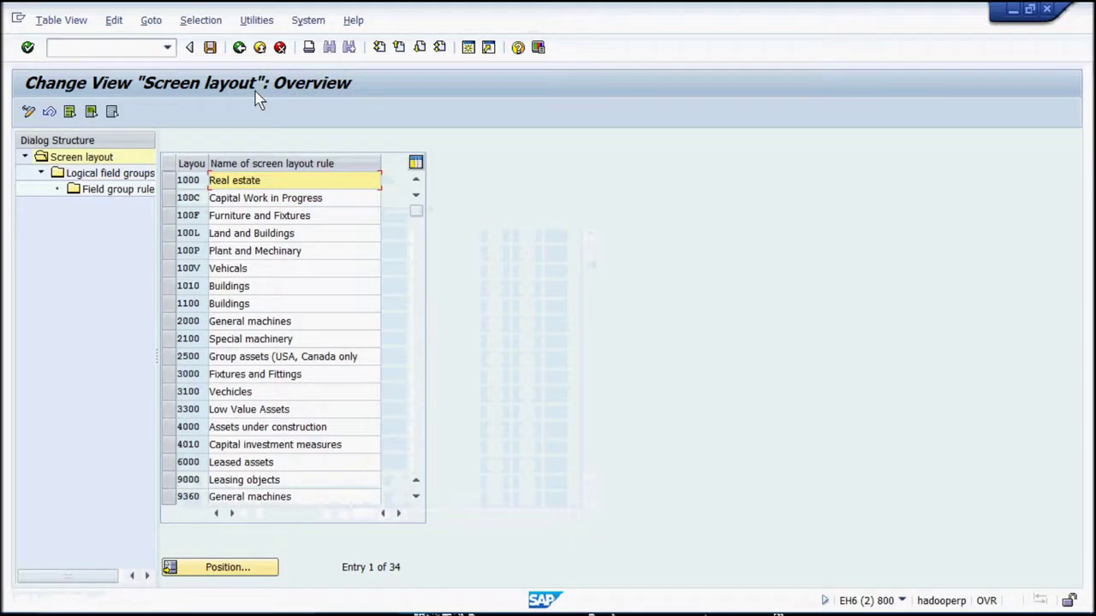
pyautogui.click(239, 47)
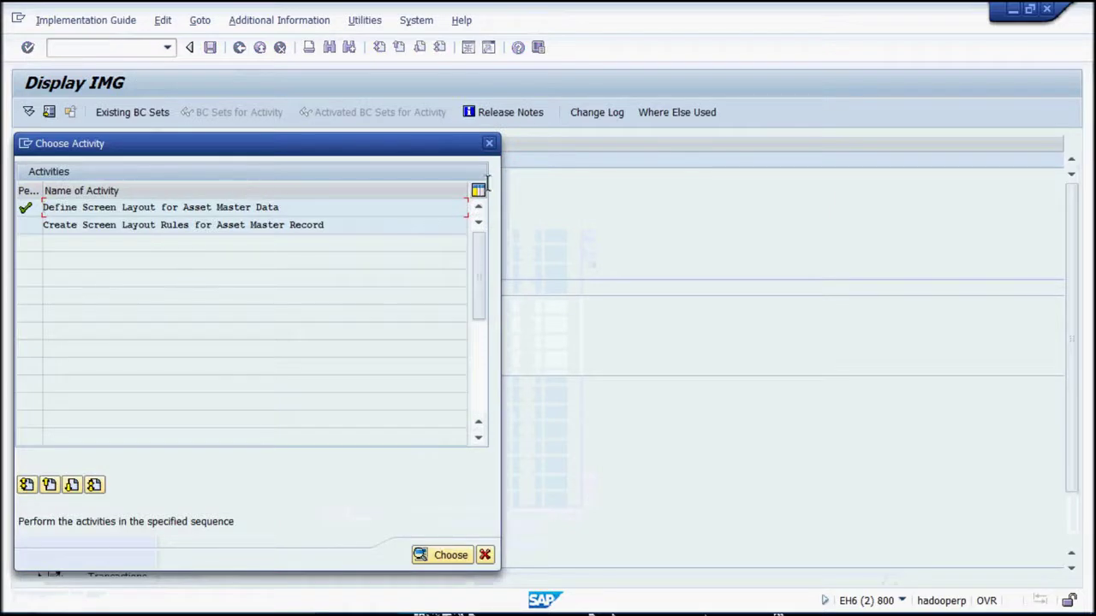
pyautogui.click(489, 143)
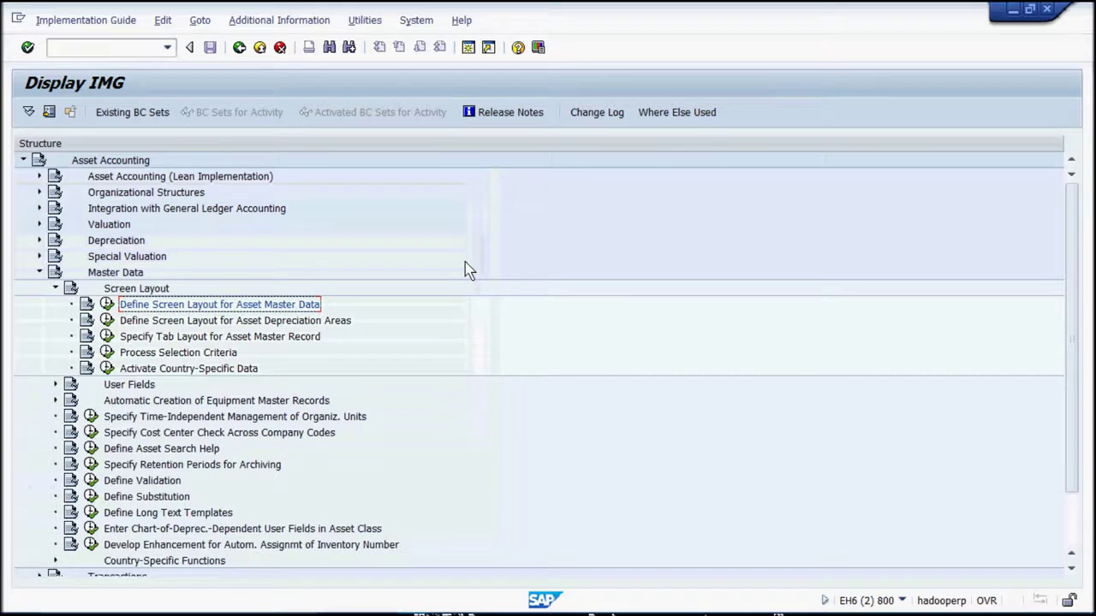
# - Add the lines "Next step", "Define Screen Layout for Asset Depreciation Areas" and "Same Path" to the Word notes
pyautogui.click(250, 322)
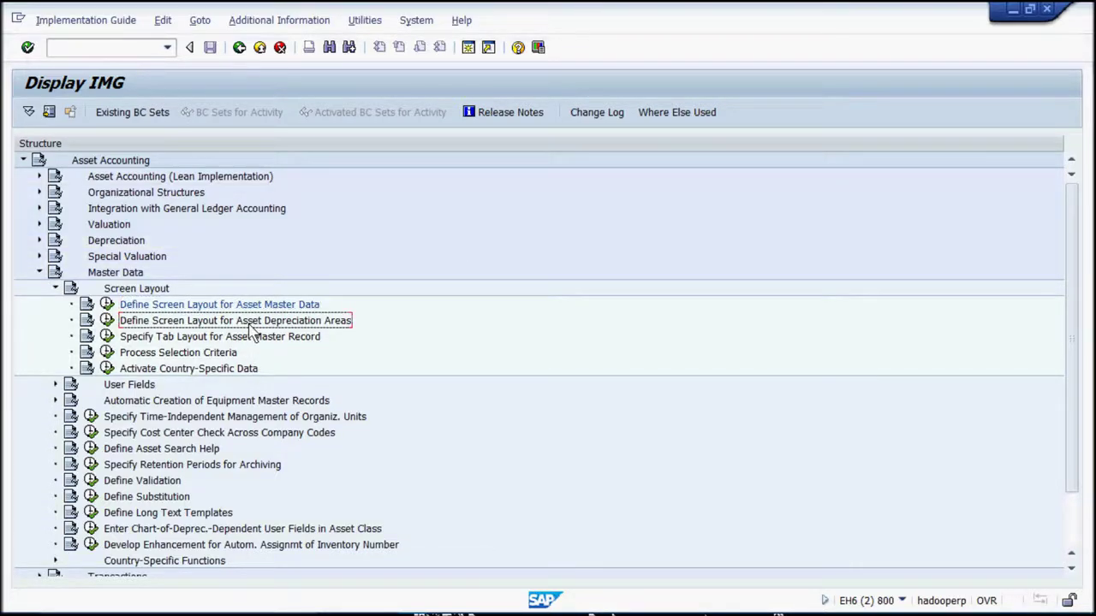
pyautogui.hotkey('alt', 'Tab')
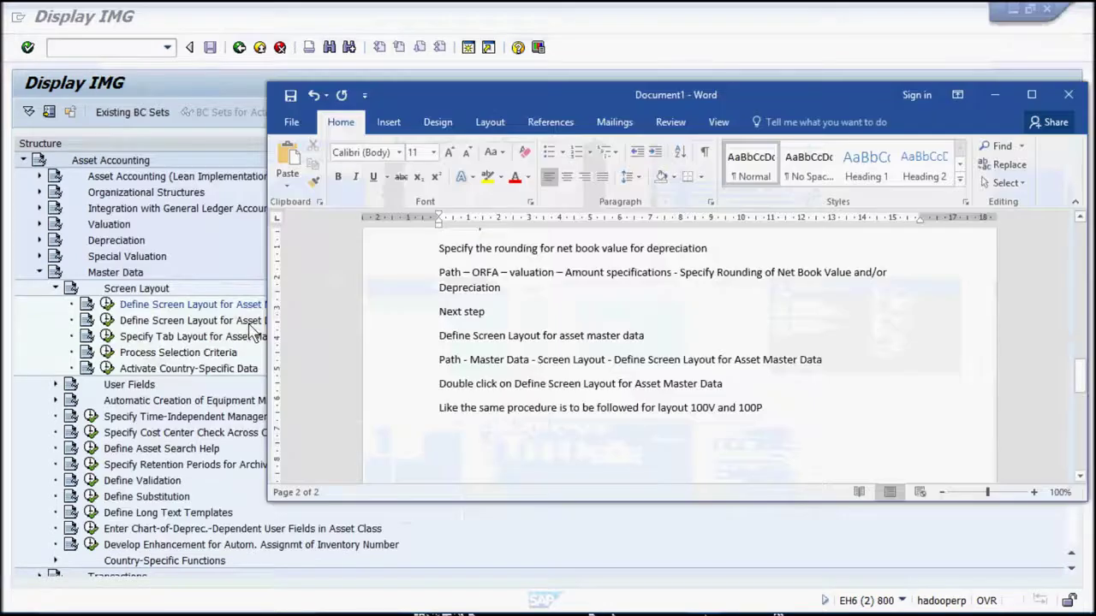
pyautogui.write('Nex')
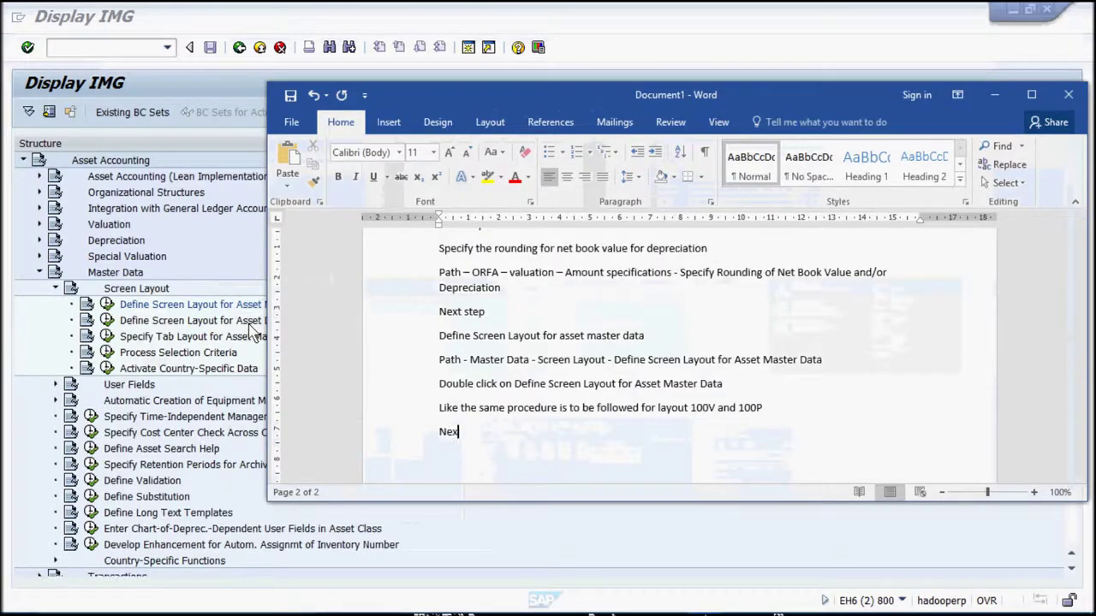
pyautogui.write('t step')
pyautogui.write('Define Screen Layout for Asset Depreciation Areas')
pyautogui.press('Return')
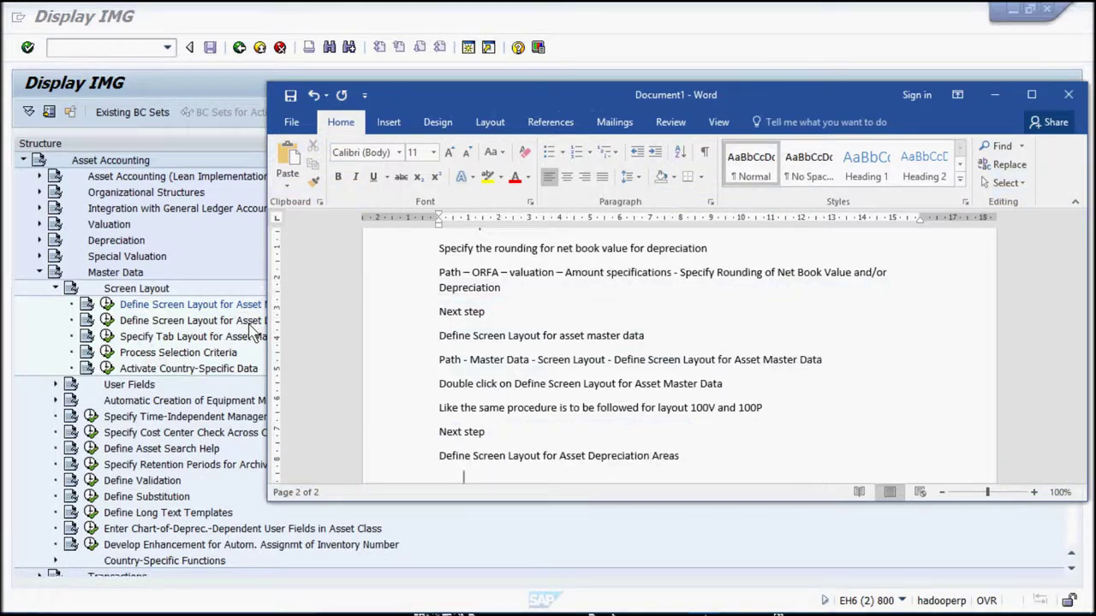
pyautogui.write('Same Path')
pyautogui.press('Return')
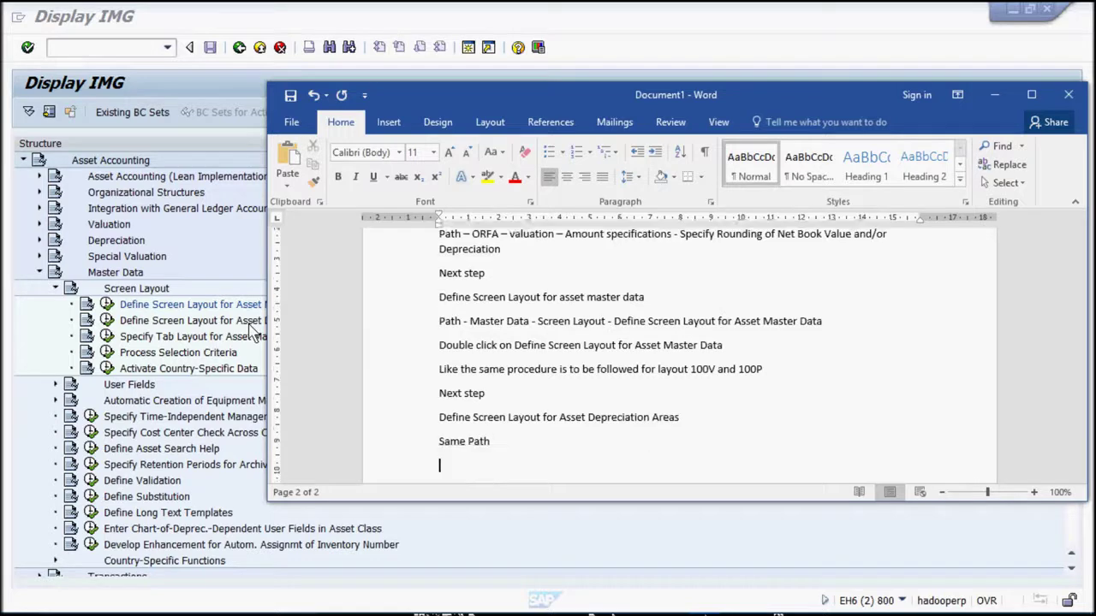
# - Open Define Screen Layout for Asset Depreciation Areas in SAP and copy screen layout 2000 as 1004
pyautogui.click(170, 321)
pyautogui.click(107, 322)
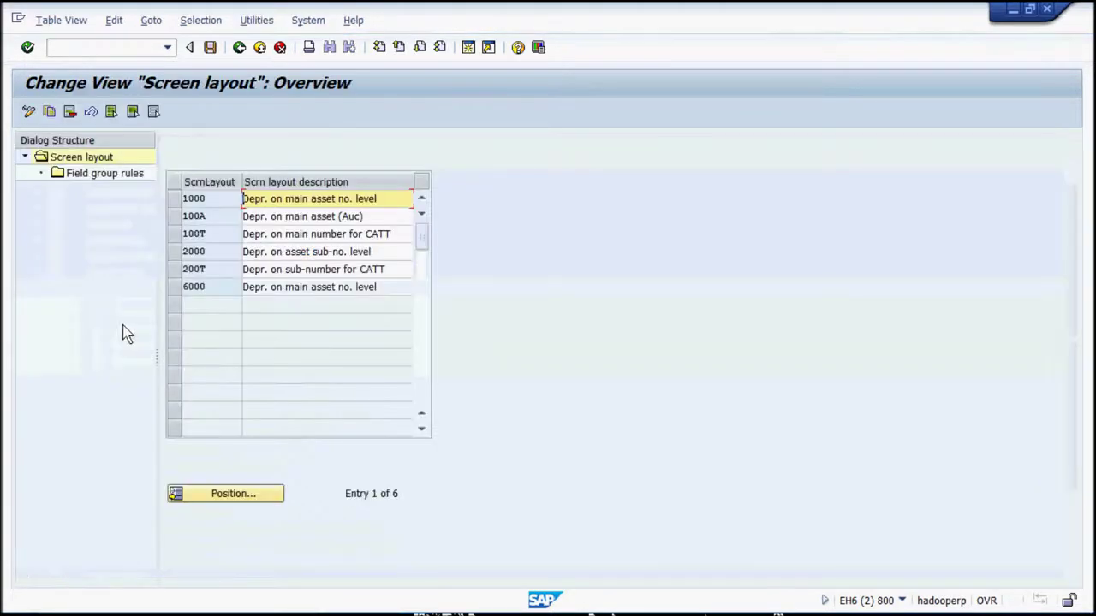
pyautogui.click(177, 255)
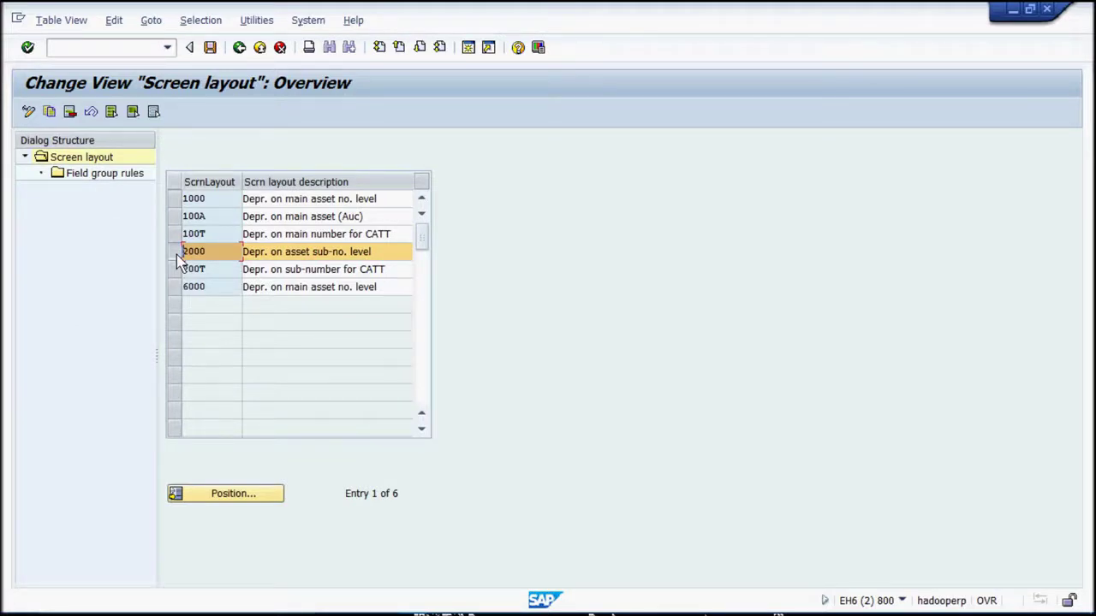
pyautogui.click(48, 111)
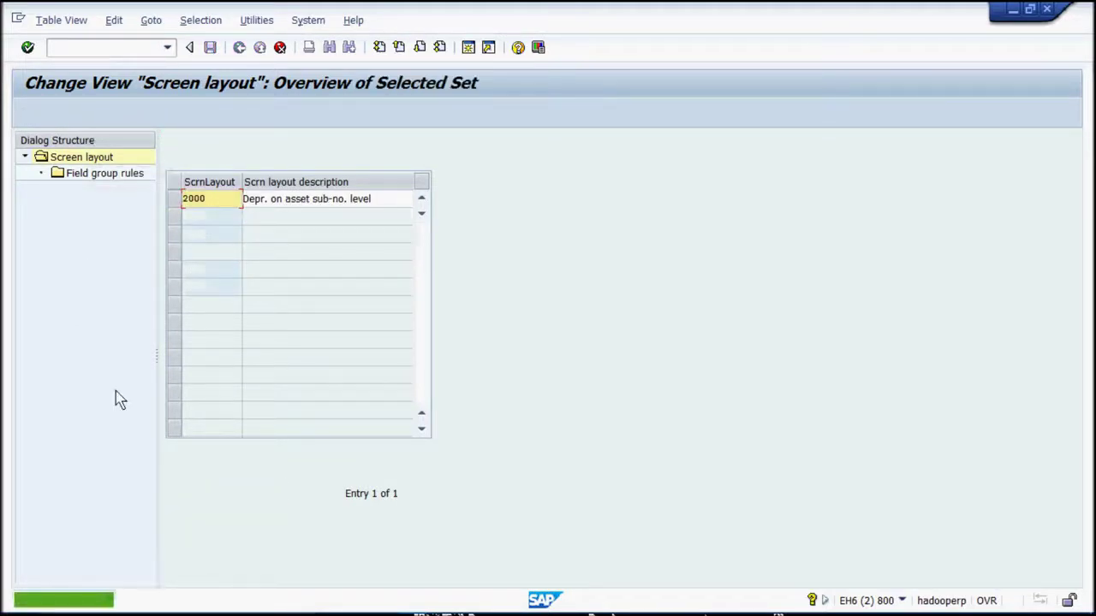
pyautogui.press('BackSpace')
pyautogui.press('BackSpace')
pyautogui.press('BackSpace')
pyautogui.press('BackSpace')
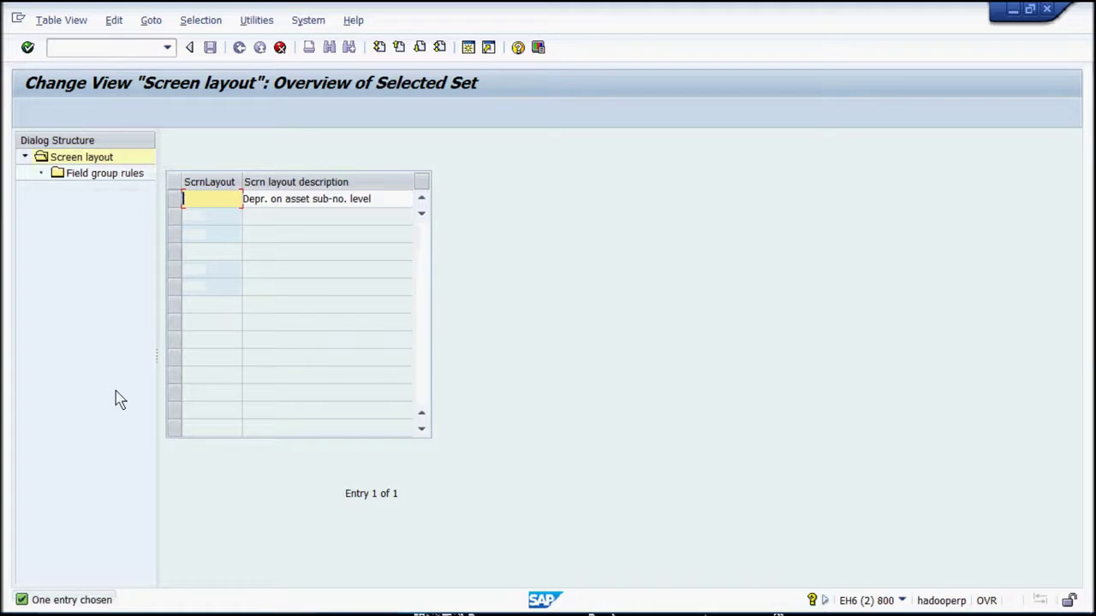
pyautogui.write('1004')
# - Change the copied layout's description to "Depr. on asset for 1004"
pyautogui.click(374, 199)
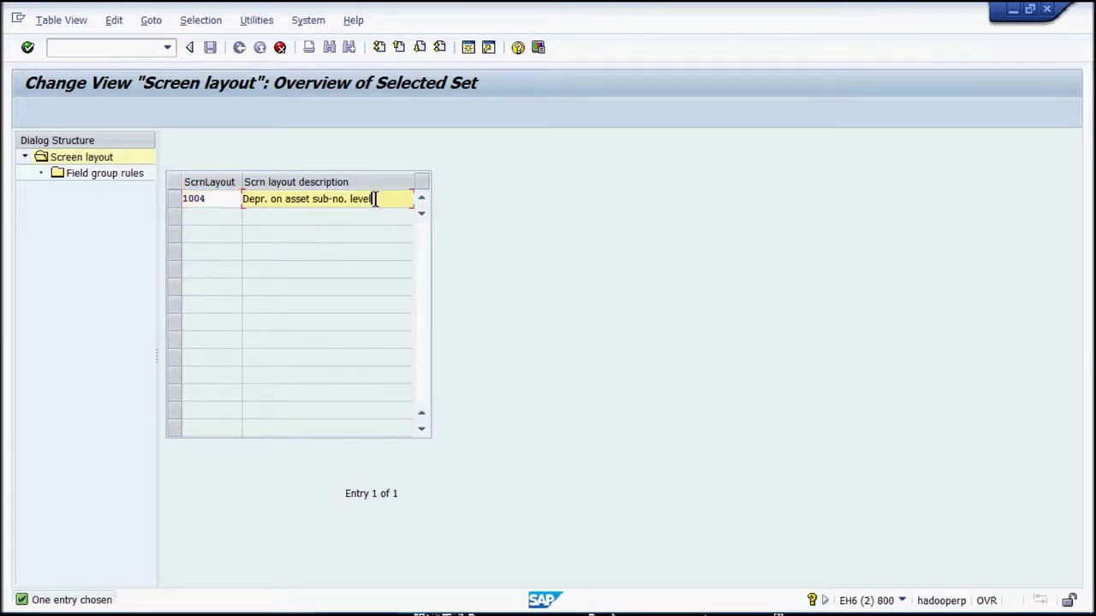
pyautogui.press('BackSpace')
pyautogui.press('BackSpace')
pyautogui.press('BackSpace')
pyautogui.press('BackSpace')
pyautogui.press('BackSpace')
pyautogui.press('BackSpace')
pyautogui.press('BackSpace')
pyautogui.press('BackSpace')
pyautogui.press('BackSpace')
pyautogui.press('BackSpace')
pyautogui.press('BackSpace')
pyautogui.write('for 1004')
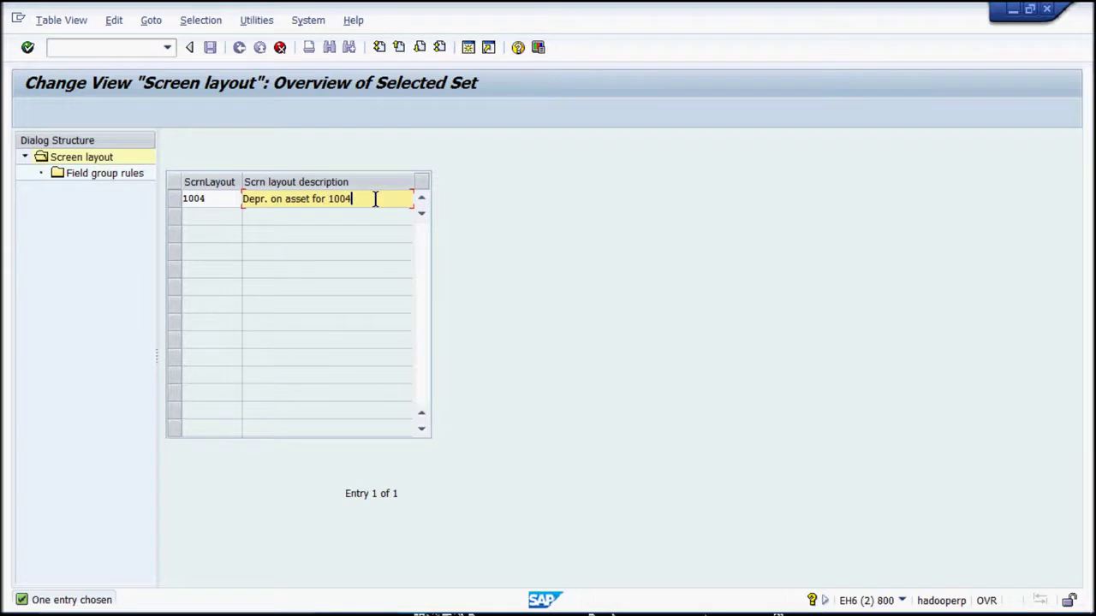
# - Complete the copy of layout 1004, setting field group 23 to optional instead of required
pyautogui.doubleClick(375, 199)
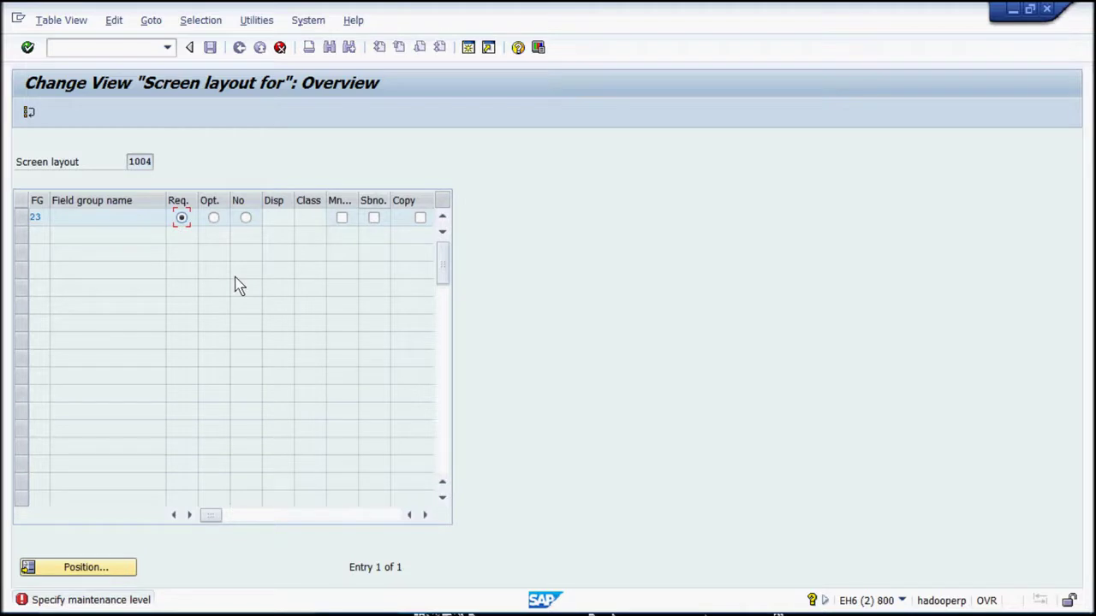
pyautogui.click(213, 219)
pyautogui.click(30, 114)
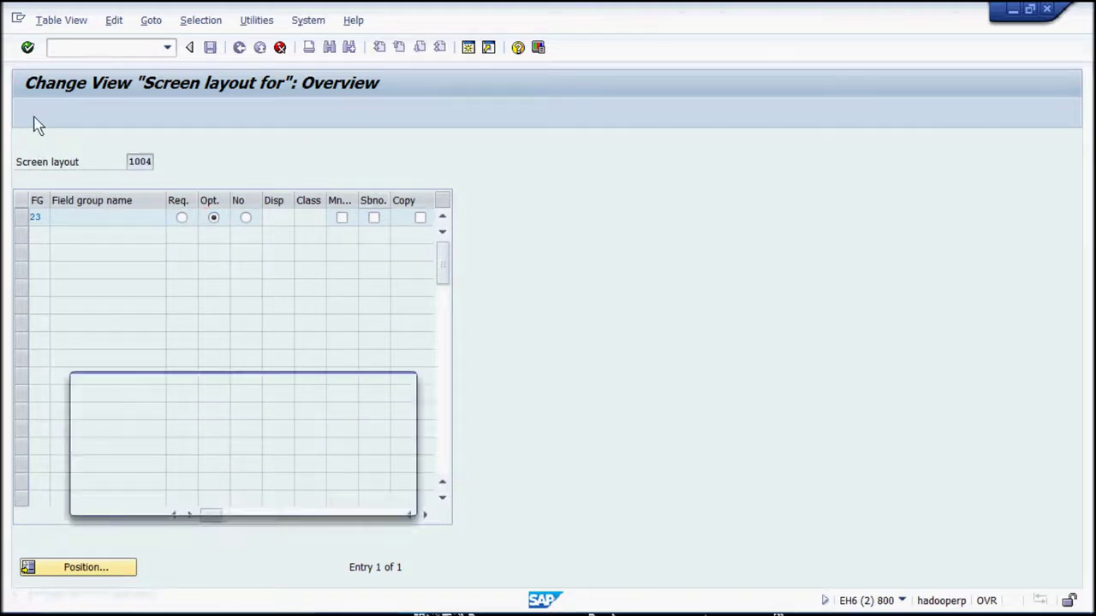
pyautogui.click(379, 499)
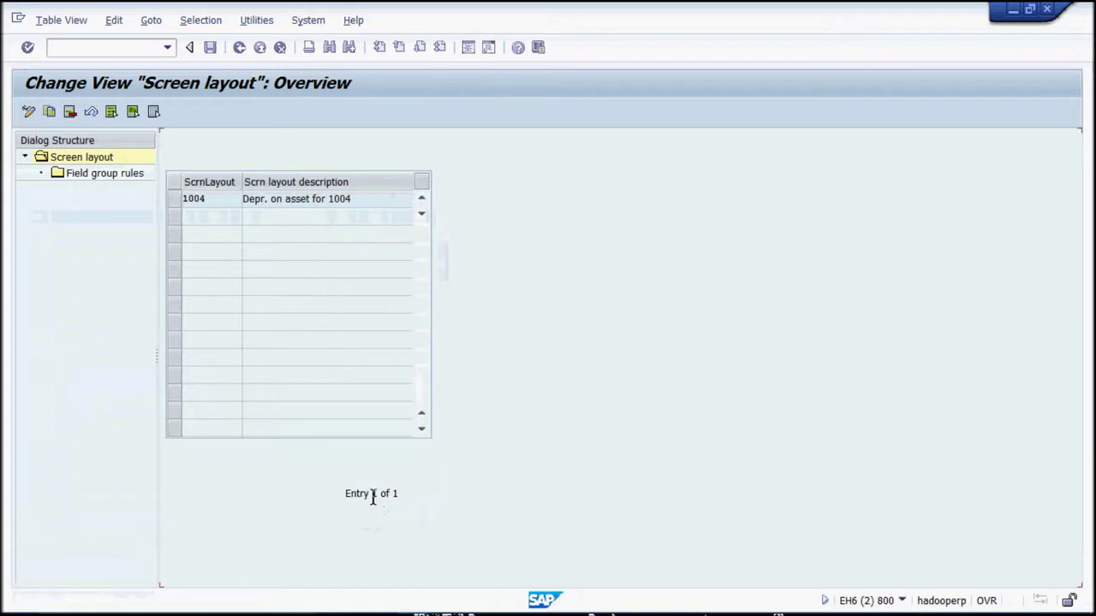
# - Open the field group rules of layout 1004 and save the layout to the "Asset customization for 1004" customizing request
pyautogui.click(175, 199)
pyautogui.click(138, 176)
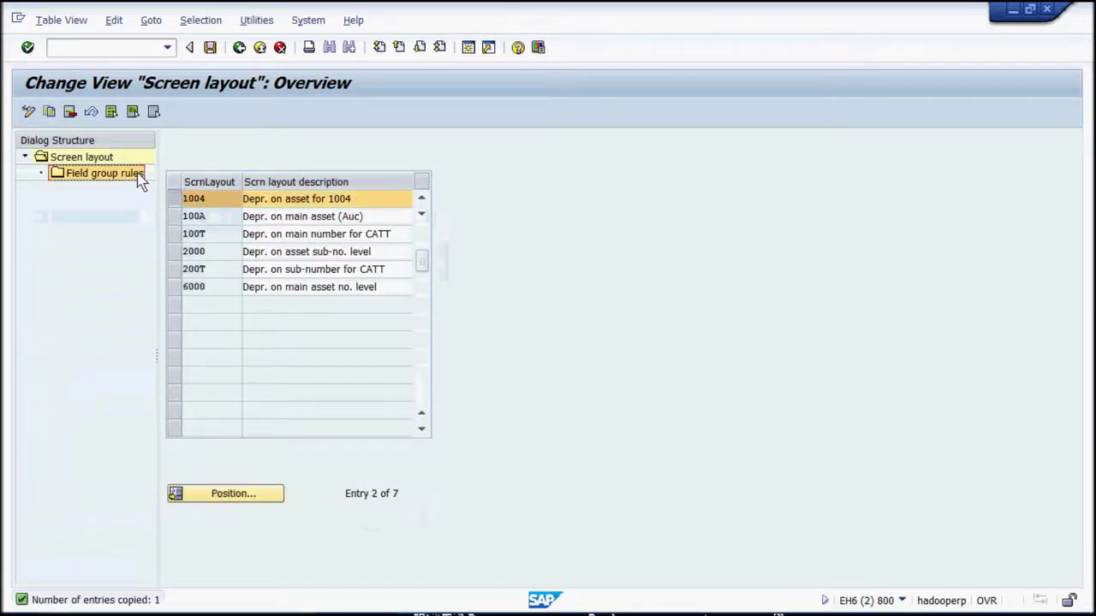
pyautogui.doubleClick(138, 175)
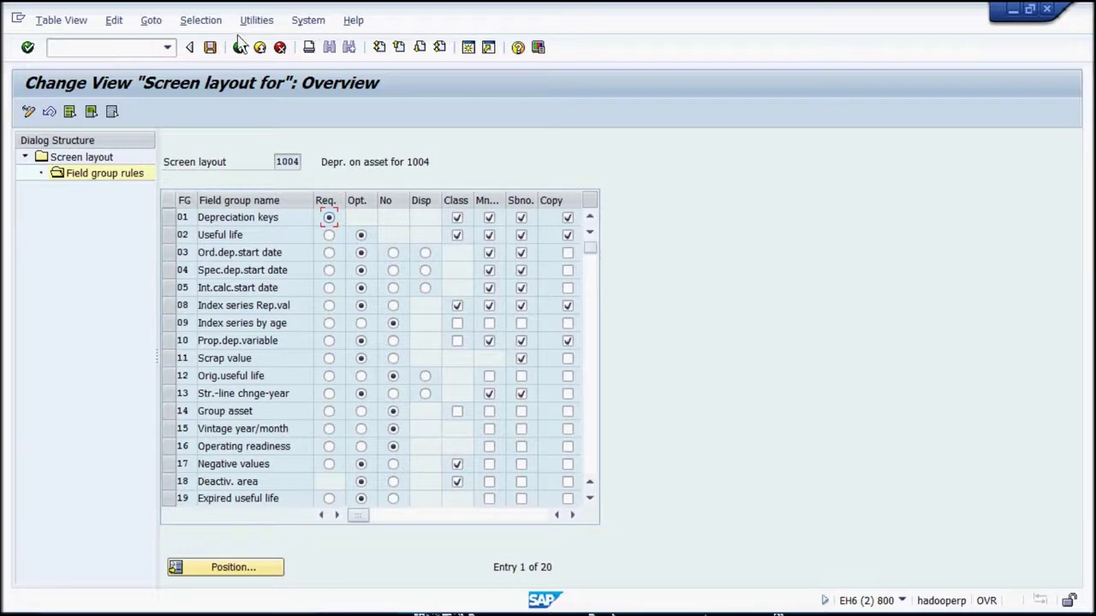
pyautogui.click(209, 47)
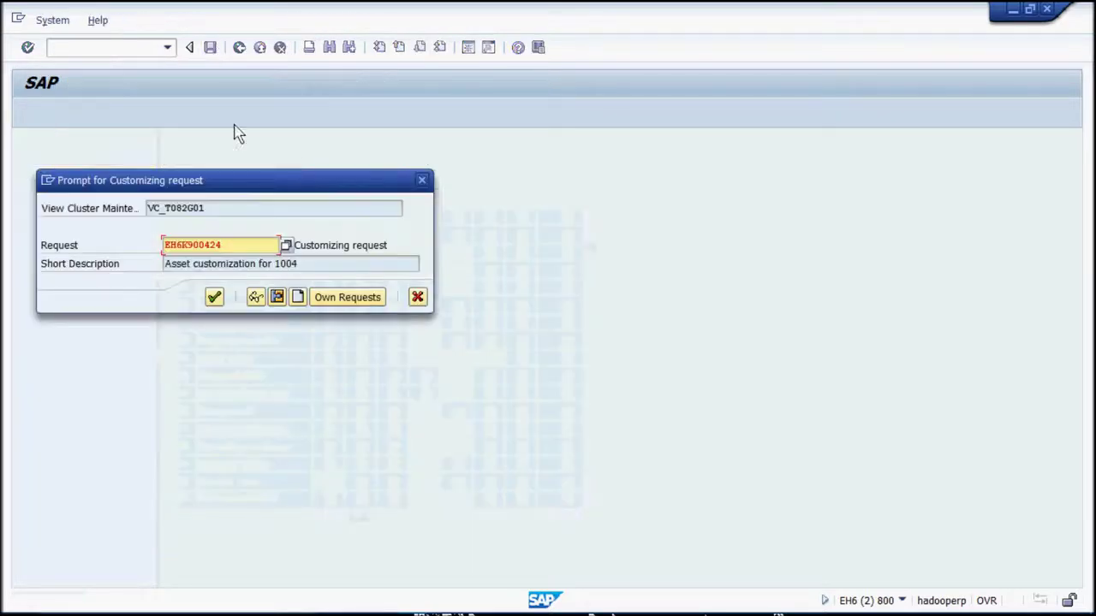
pyautogui.click(214, 297)
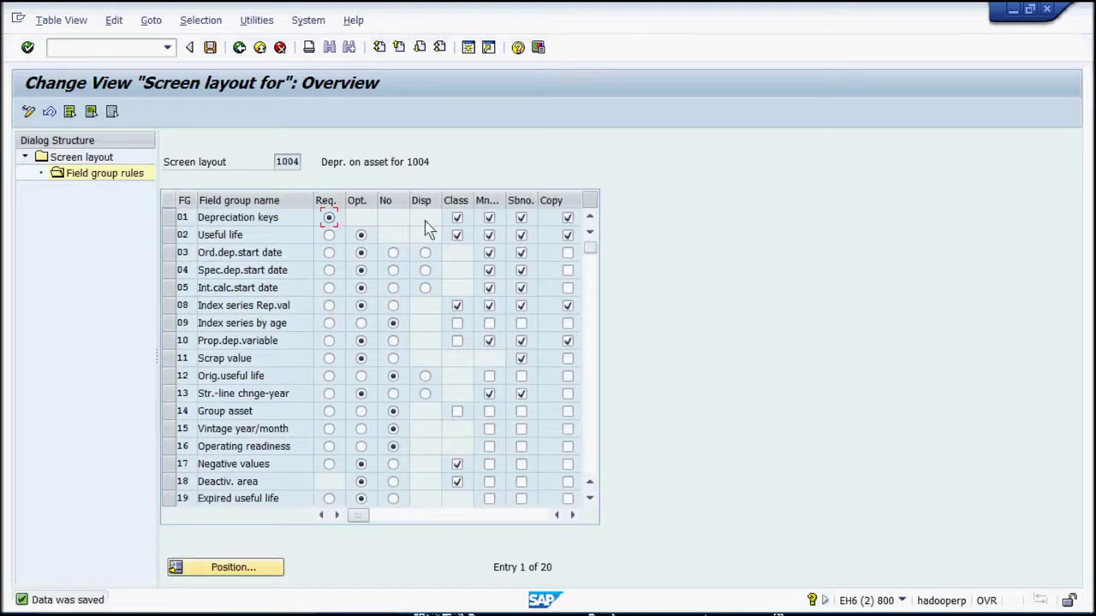
pyautogui.click(489, 218)
pyautogui.doubleClick(489, 219)
pyautogui.click(568, 219)
pyautogui.click(567, 219)
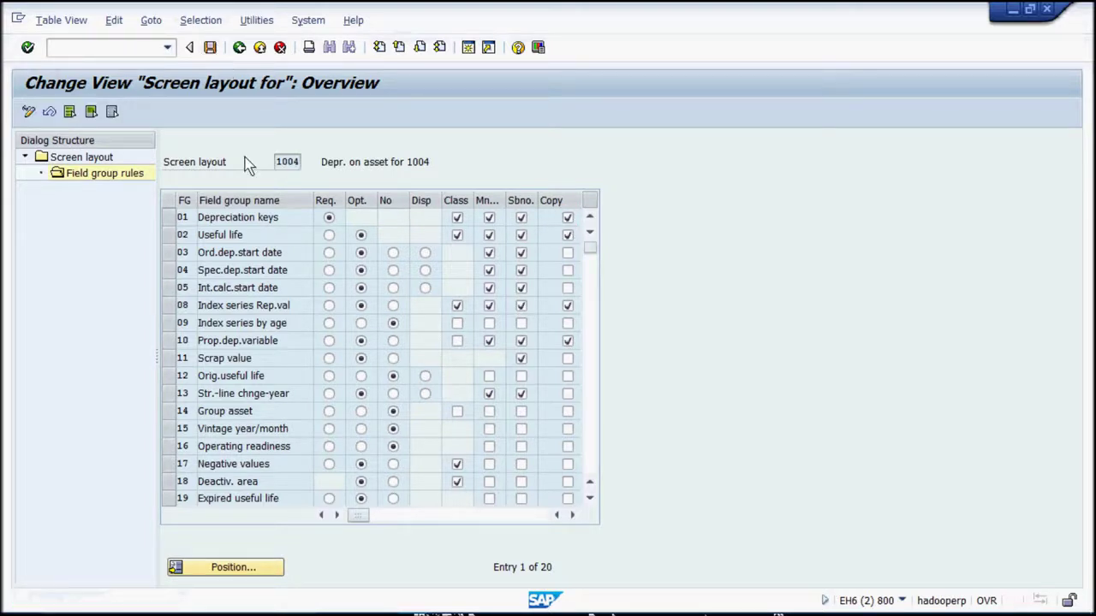
# - Return to the list of depreciation area screen layouts and select the 1004 entry
pyautogui.click(239, 47)
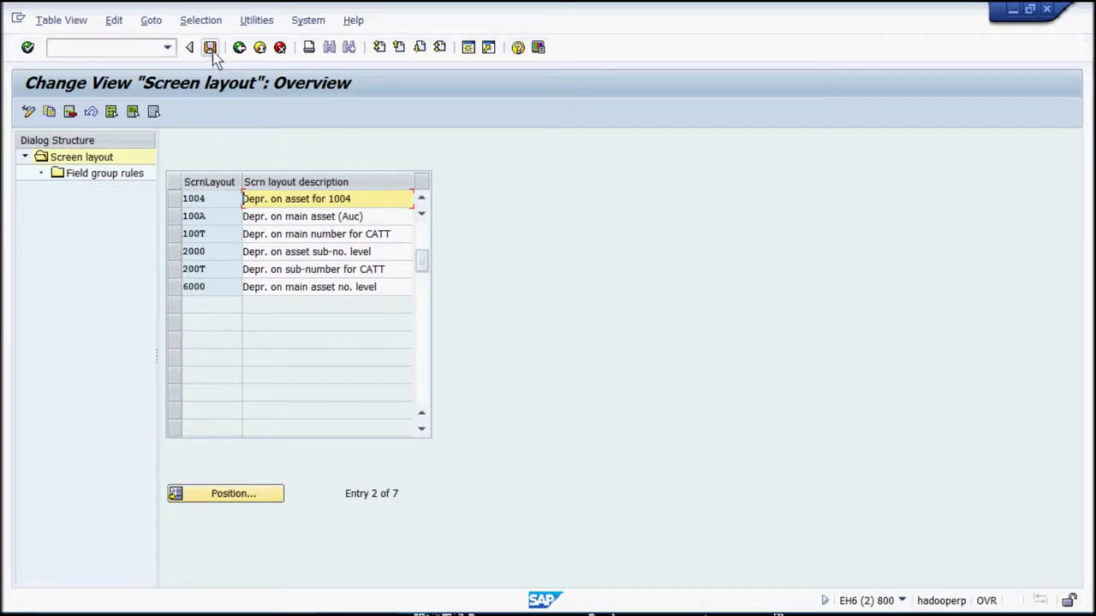
pyautogui.click(186, 199)
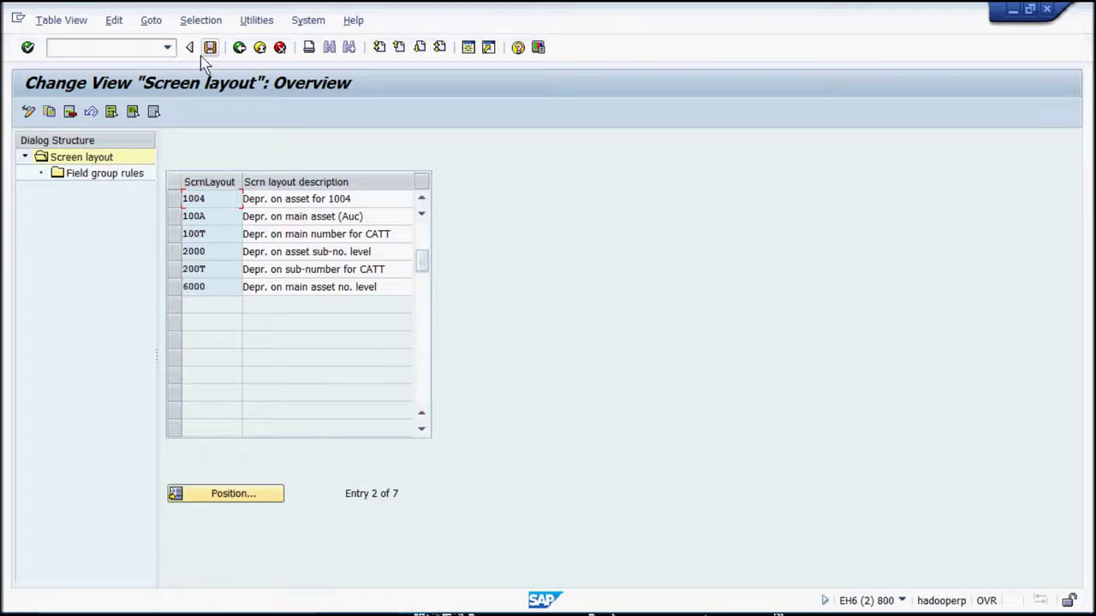
# - Leave the screen layout list and open the asset class overview for maintaining depreciation areas
pyautogui.click(240, 48)
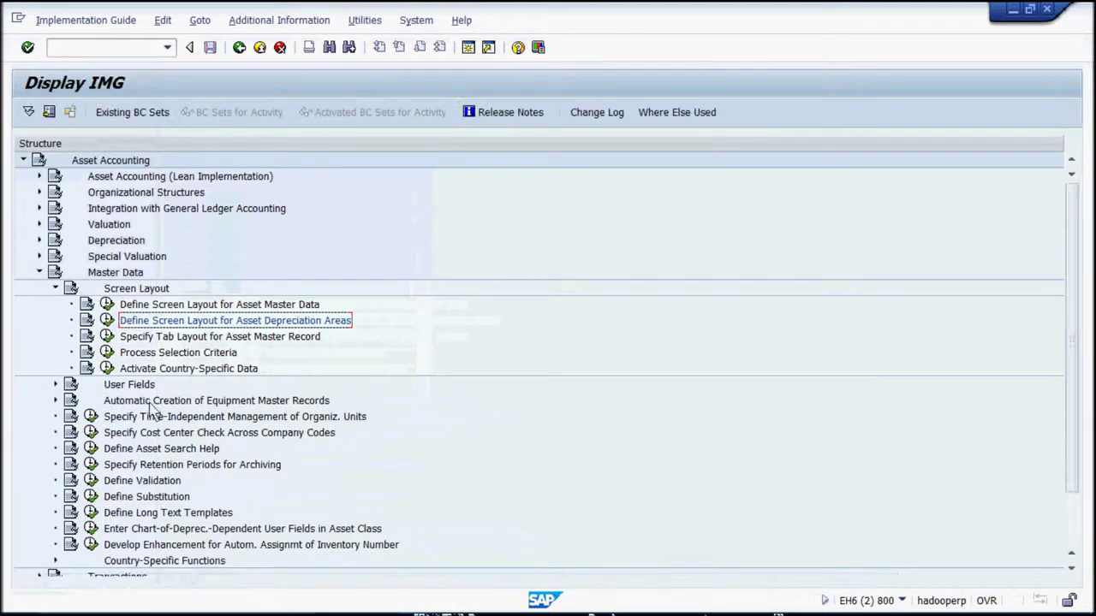
pyautogui.click(98, 48)
pyautogui.write('/noa')
pyautogui.write('oa')
pyautogui.press('Return')
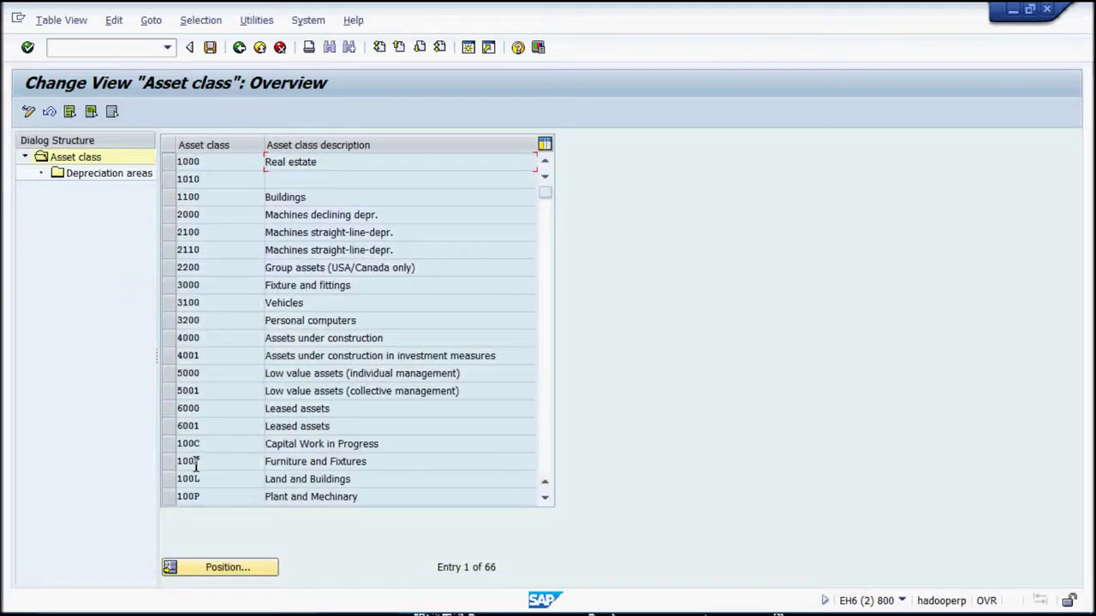
# - Select only asset class 100L, Land and Buildings, and open its depreciation areas
pyautogui.click(169, 461)
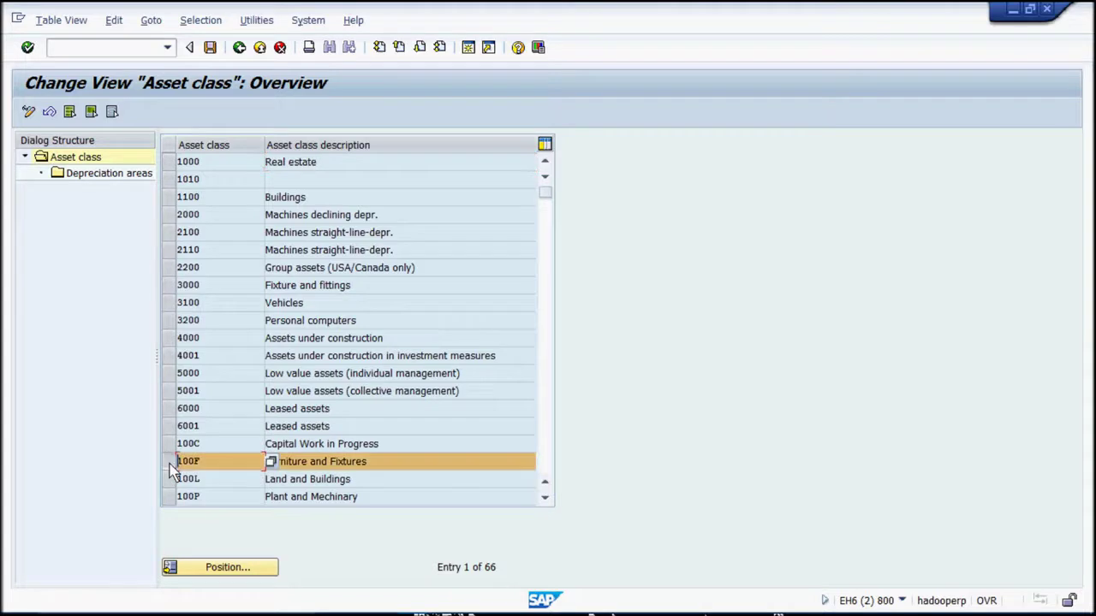
pyautogui.click(170, 478)
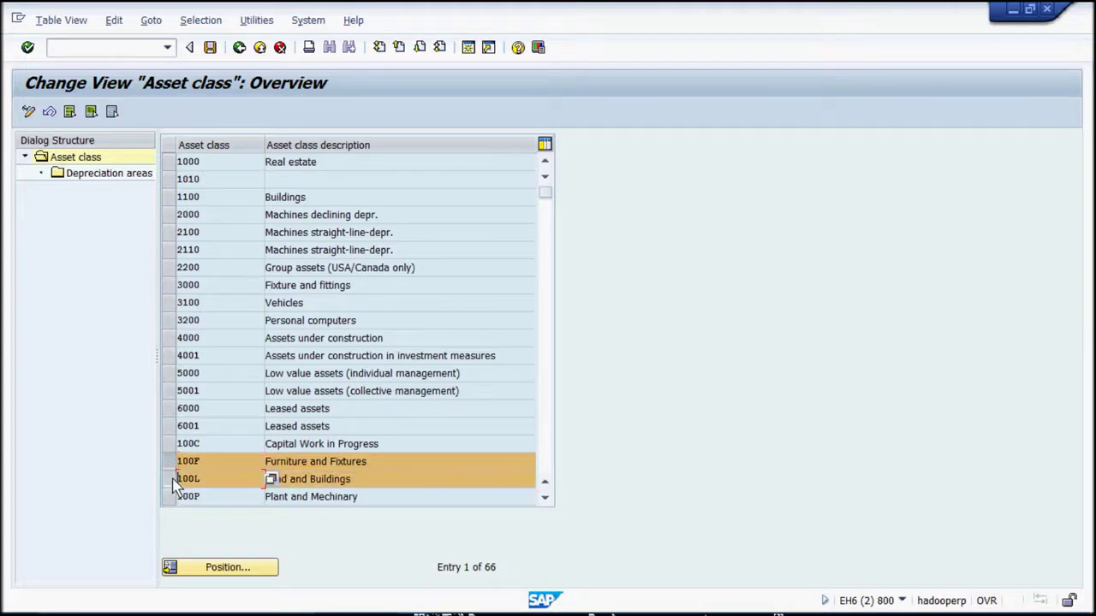
pyautogui.click(172, 462)
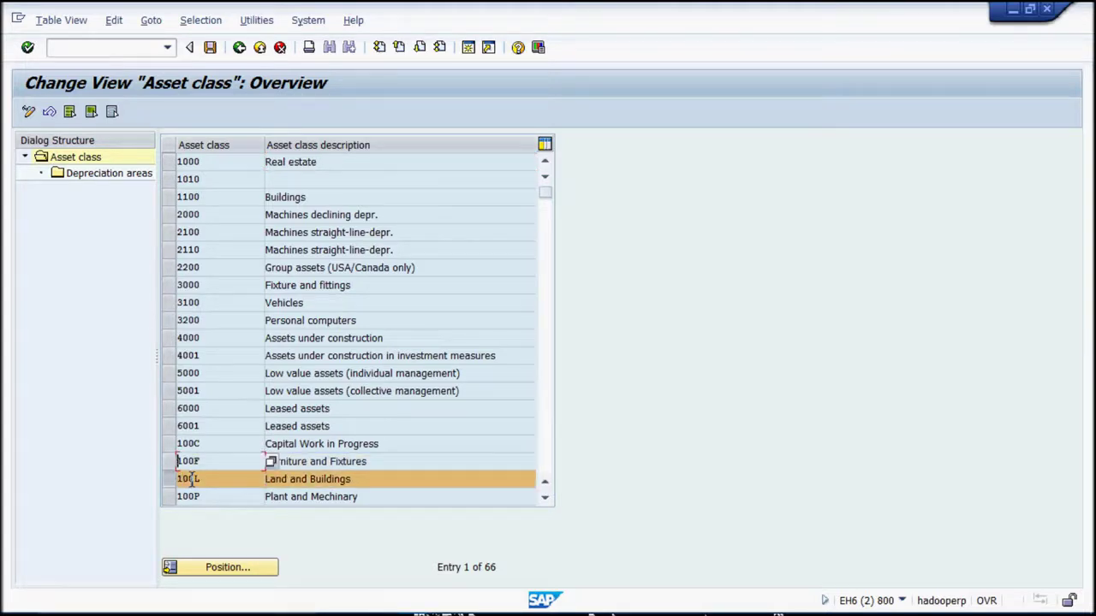
pyautogui.doubleClick(121, 178)
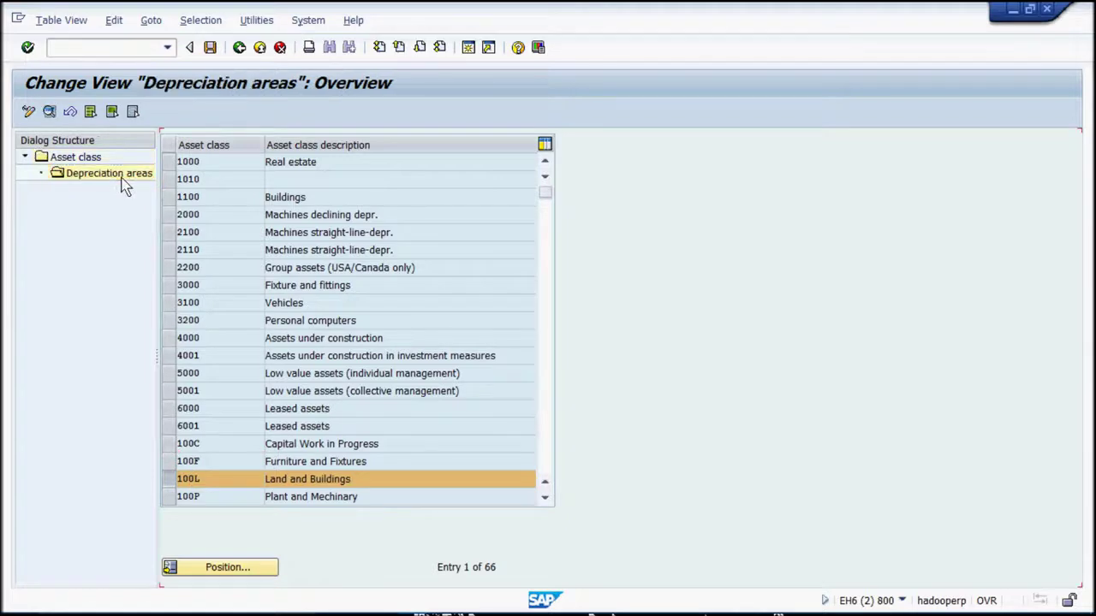
# - Set the layout of depreciation area 01, Book deprec., to 1004 and save it to the "Asset customization for 1004" customizing request
pyautogui.click(484, 218)
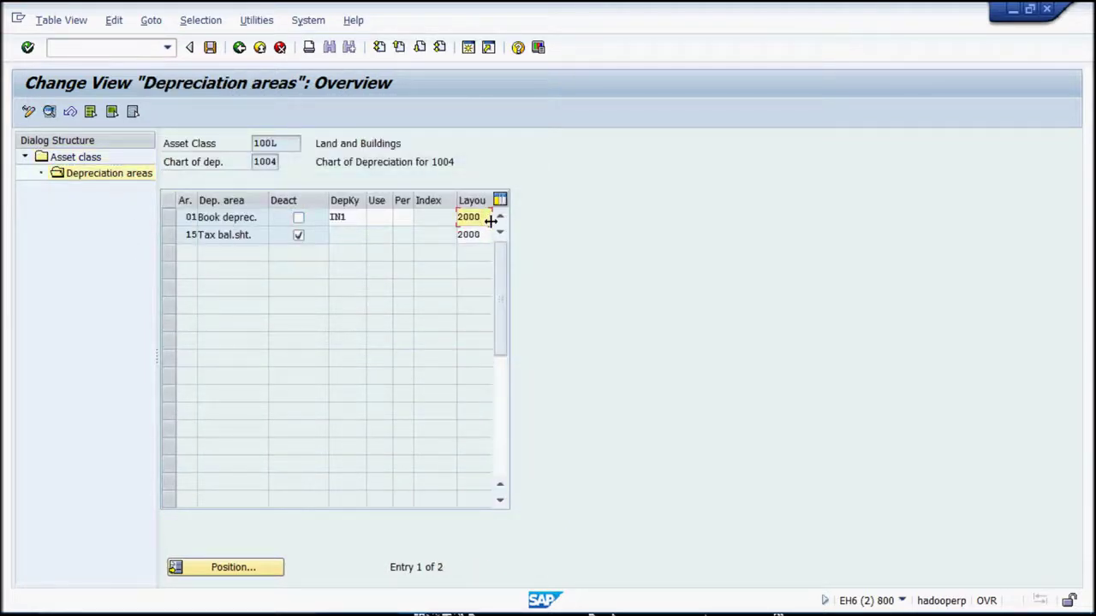
pyautogui.press('BackSpace')
pyautogui.press('BackSpace')
pyautogui.press('BackSpace')
pyautogui.press('BackSpace')
pyautogui.write('1004')
pyautogui.press('Return')
pyautogui.click(211, 49)
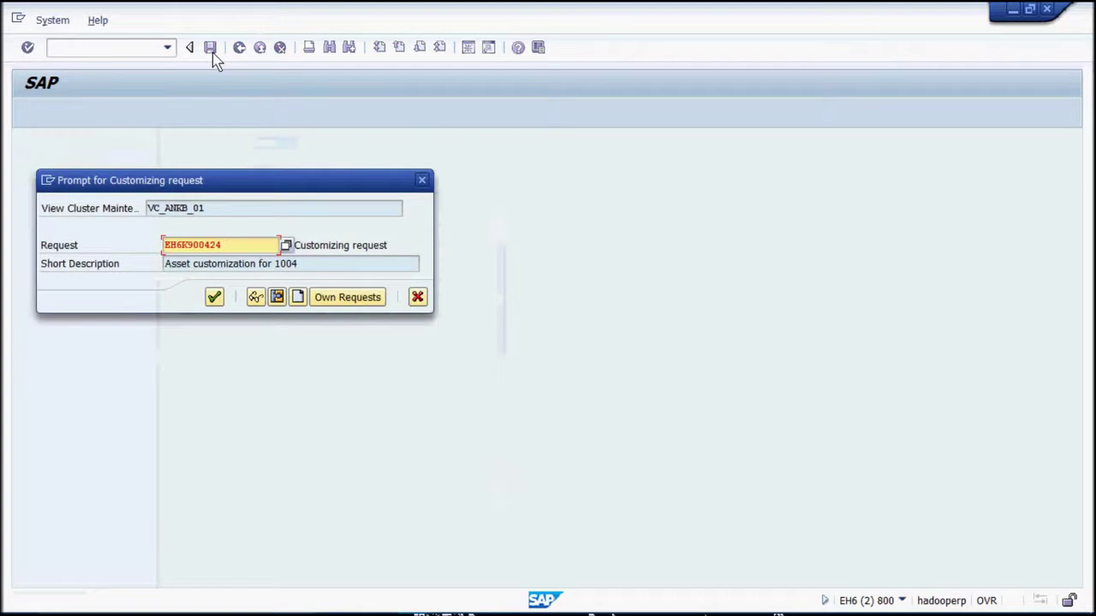
pyautogui.click(214, 298)
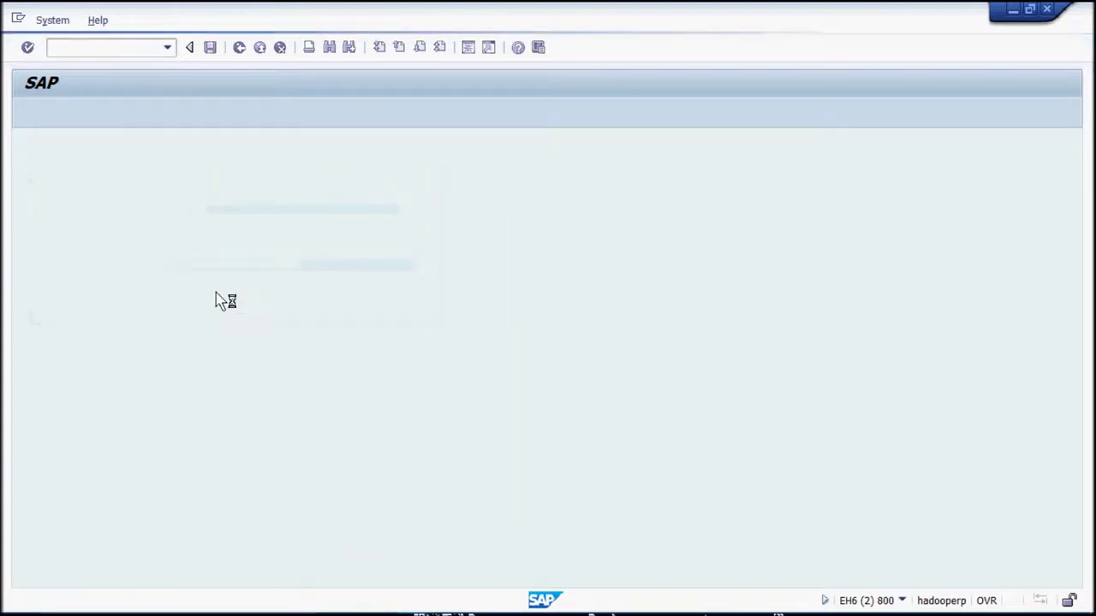